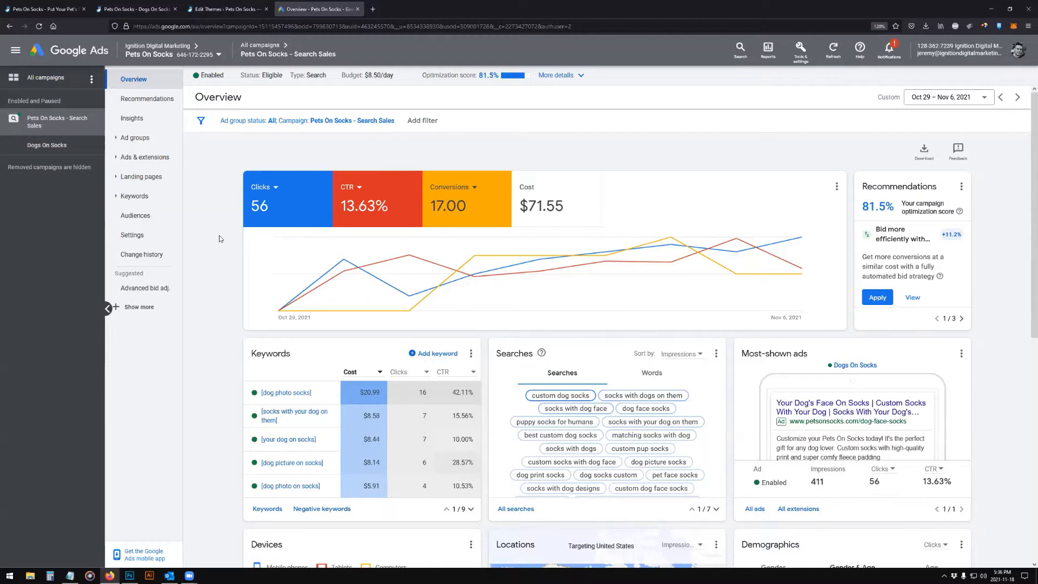
- Look over the Pets On Socks store homepage and its best sellers, then return to the Google Ads campaign overview
{"action": "left_click", "coordinate": [62, 10]}
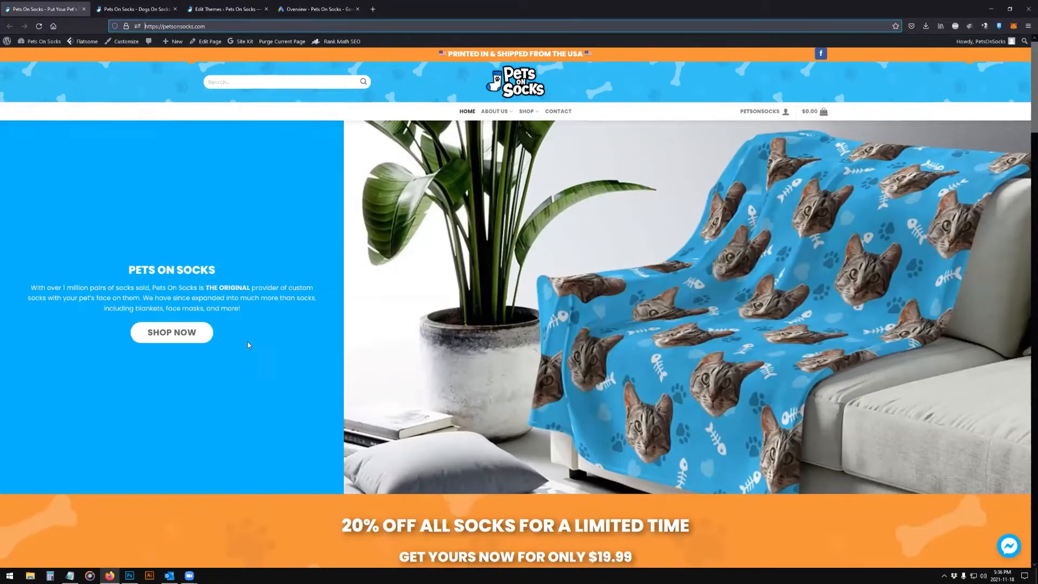
{"action": "scroll", "coordinate": [205, 359], "scroll_direction": "down", "scroll_amount": 5}
{"action": "scroll", "coordinate": [333, 403], "scroll_direction": "down", "scroll_amount": 10}
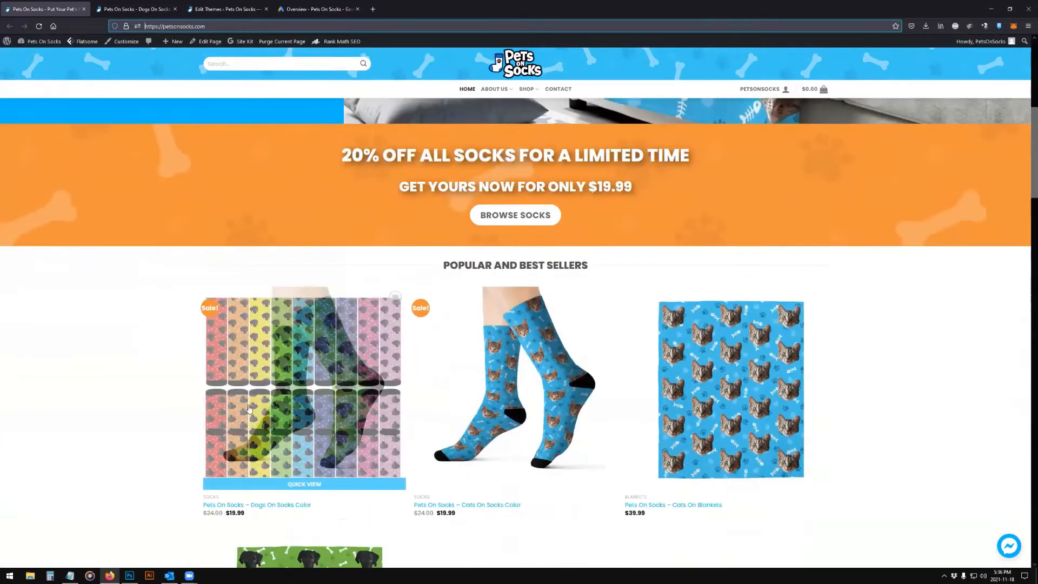
{"action": "scroll", "coordinate": [144, 366], "scroll_direction": "down", "scroll_amount": 2}
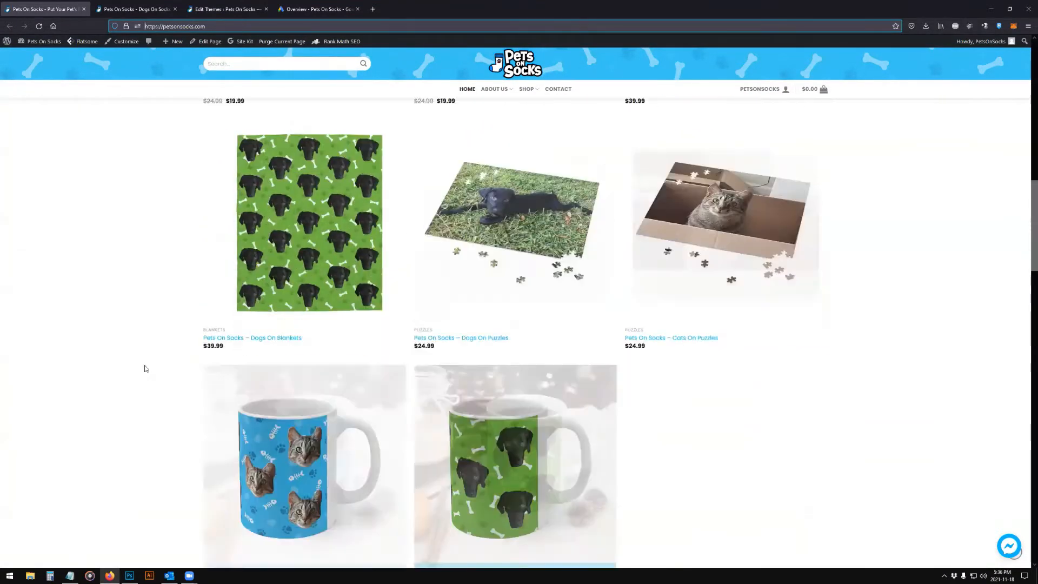
{"action": "scroll", "coordinate": [144, 365], "scroll_direction": "up", "scroll_amount": 7}
{"action": "scroll", "coordinate": [145, 399], "scroll_direction": "up", "scroll_amount": 8}
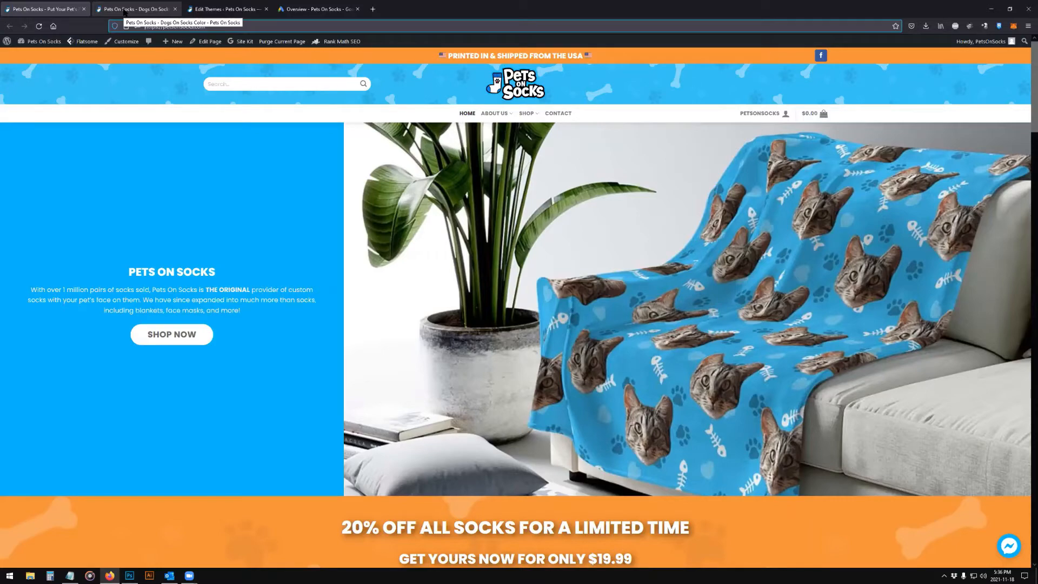
{"action": "left_click", "coordinate": [318, 8]}
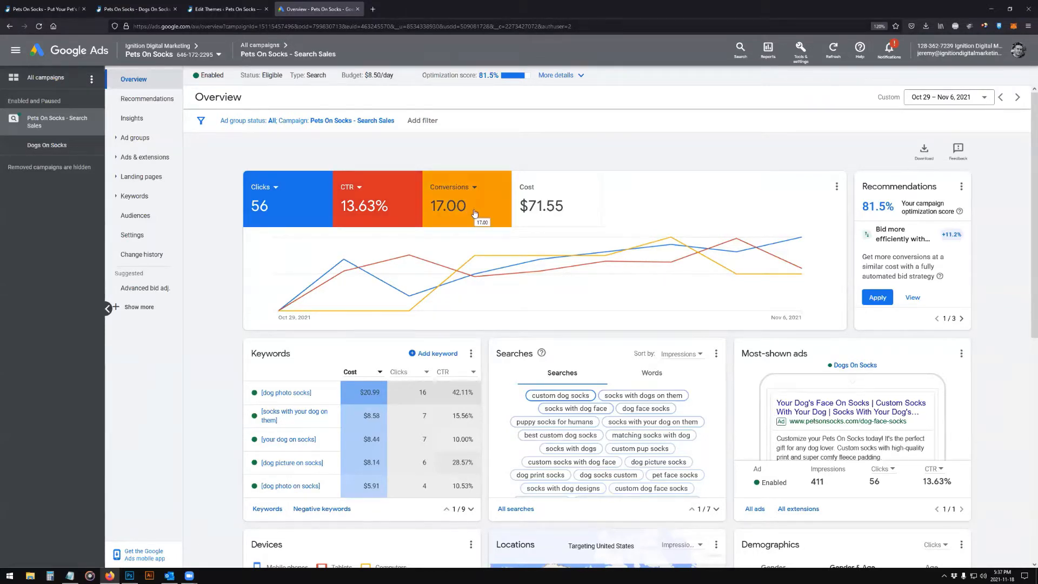
{"action": "mouse_move", "coordinate": [411, 280]}
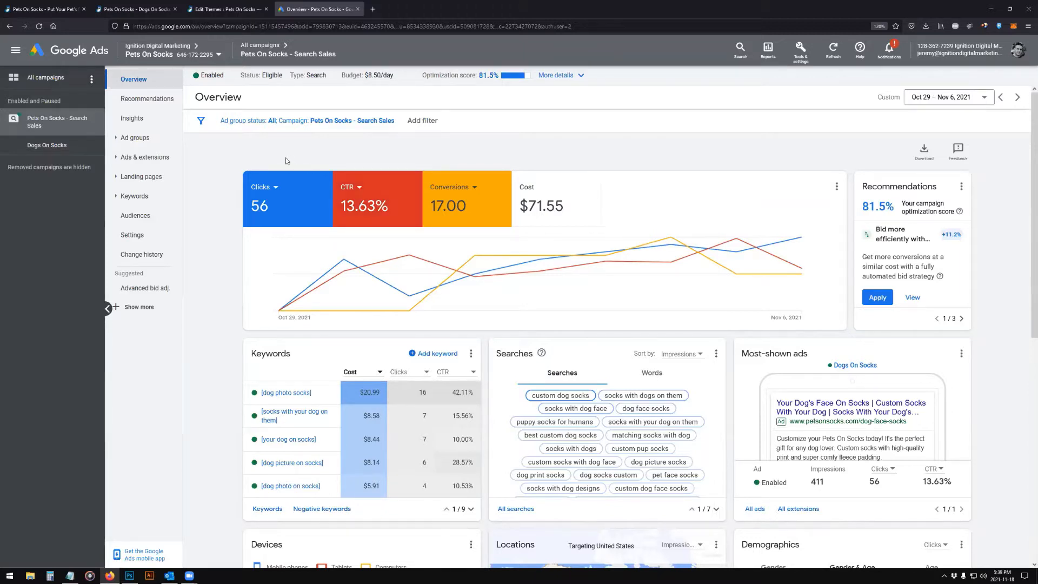
- Start a new campaign from the all-campaigns overview without a goal's guidance, using the Search campaign type
{"action": "left_click", "coordinate": [44, 86]}
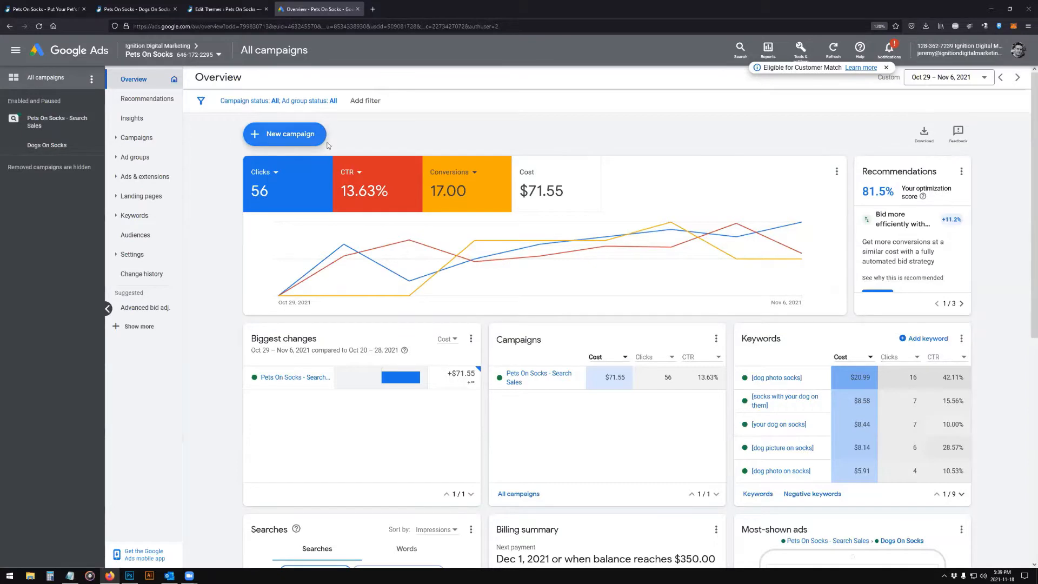
{"action": "left_click", "coordinate": [287, 137]}
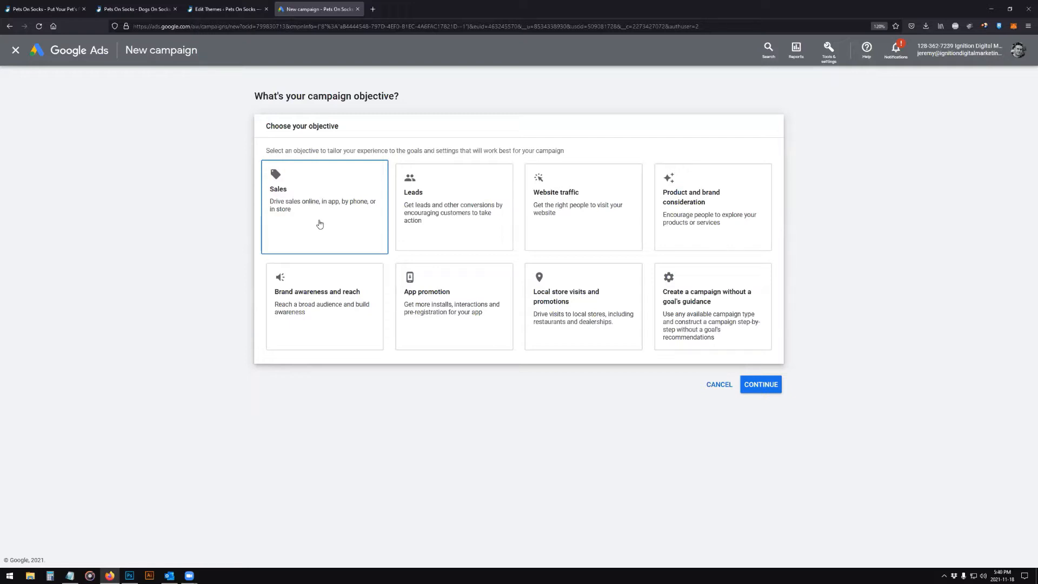
{"action": "left_click", "coordinate": [706, 312]}
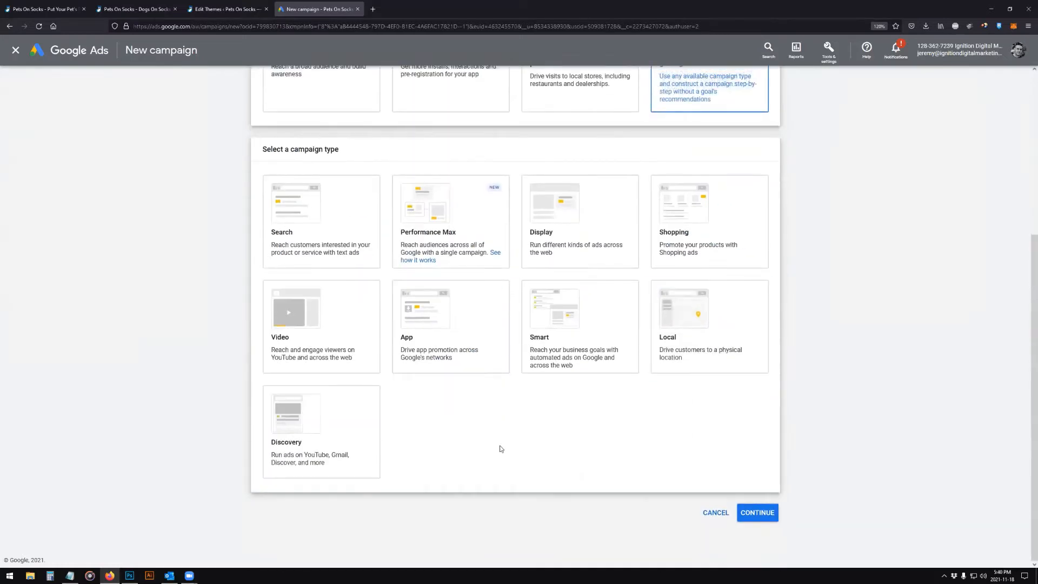
{"action": "left_click", "coordinate": [334, 214]}
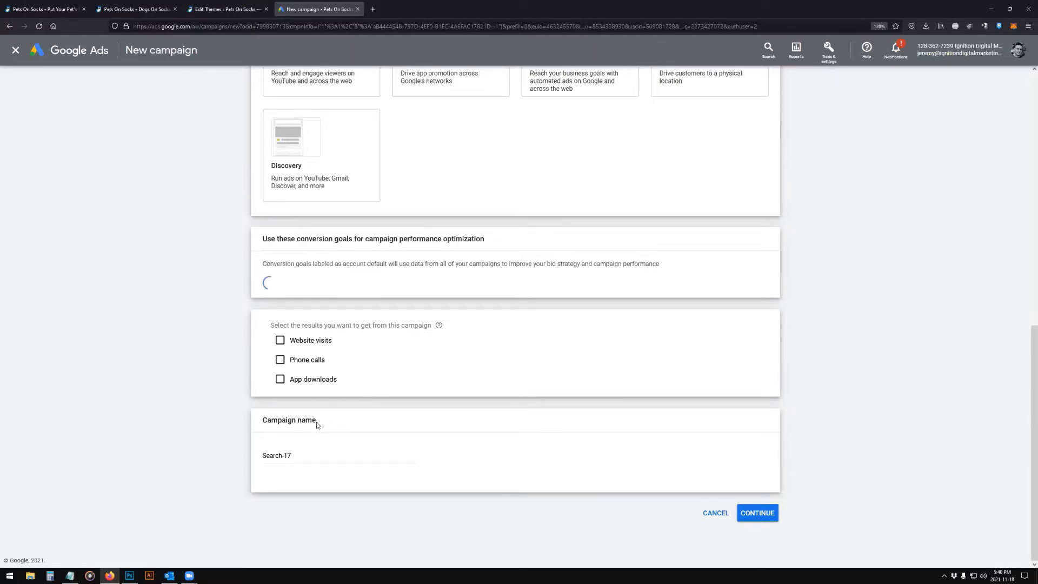
{"action": "left_click_drag", "start_coordinate": [311, 455], "coordinate": [235, 458]}
{"action": "type", "text": "Genrral Ads"}
{"action": "key", "text": "BackSpace"}
{"action": "key", "text": "BackSpace"}
{"action": "key", "text": "BackSpace"}
{"action": "key", "text": "BackSpace"}
{"action": "key", "text": "BackSpace"}
{"action": "key", "text": "BackSpace"}
{"action": "key", "text": "BackSpace"}
{"action": "key", "text": "BackSpace"}
{"action": "key", "text": "BackSpace"}
{"action": "key", "text": "BackSpace"}
{"action": "key", "text": "BackSpace"}
- Name the campaign Black Friday and continue to the budget and bidding settings
{"action": "type", "text": "Black Frioda"}
{"action": "key", "text": "BackSpace"}
{"action": "key", "text": "BackSpace"}
{"action": "type", "text": "ay"}
{"action": "left_click", "coordinate": [757, 513]}
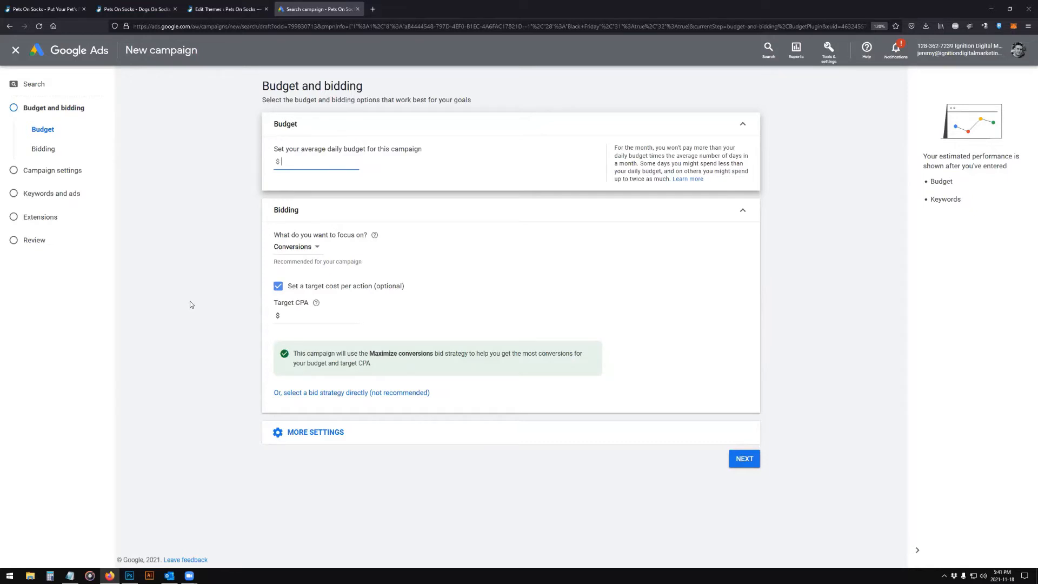
- Set the average daily budget to $8.50 and the bid strategy to Maximize clicks without a cost-per-click limit, then continue
{"action": "type", "text": "8.50"}
{"action": "left_click", "coordinate": [394, 399]}
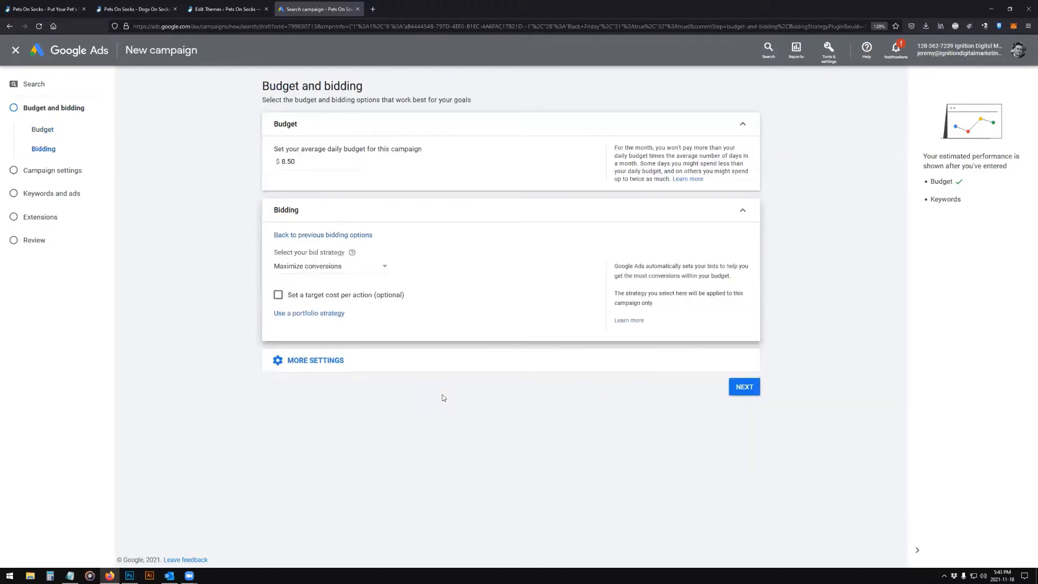
{"action": "left_click", "coordinate": [344, 266]}
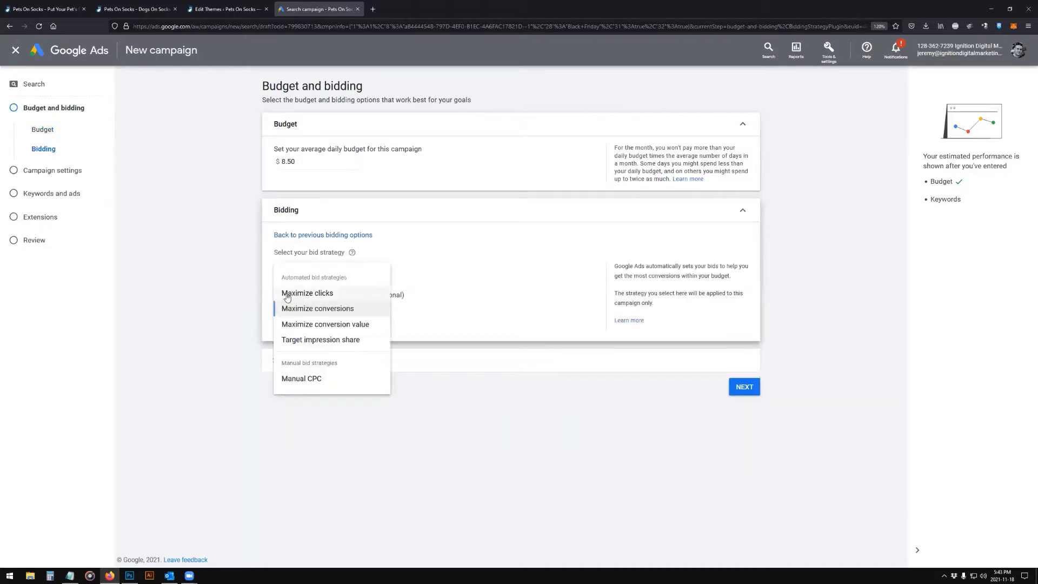
{"action": "left_click", "coordinate": [312, 294]}
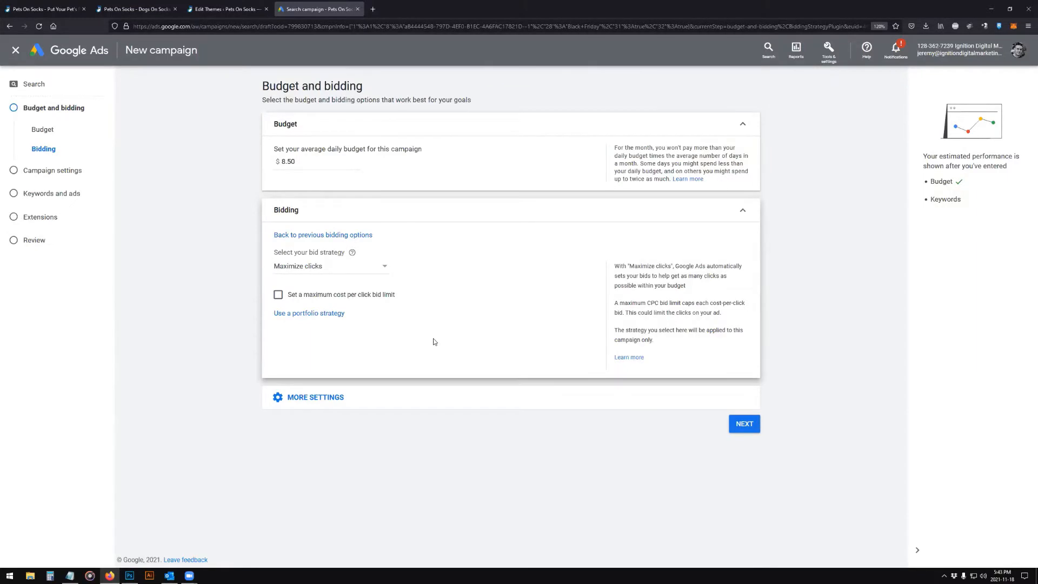
{"action": "left_click", "coordinate": [322, 298]}
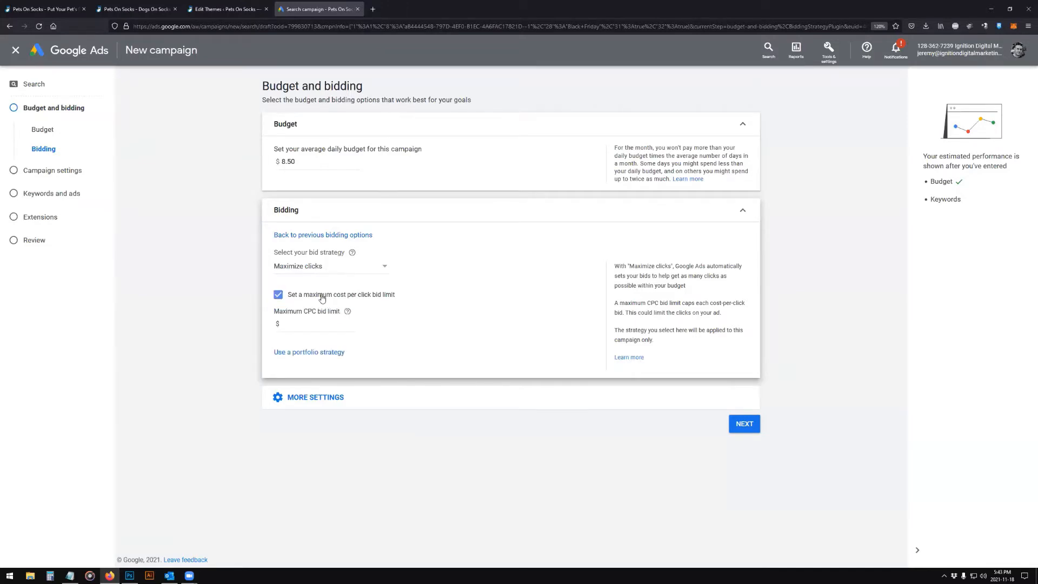
{"action": "left_click", "coordinate": [323, 298]}
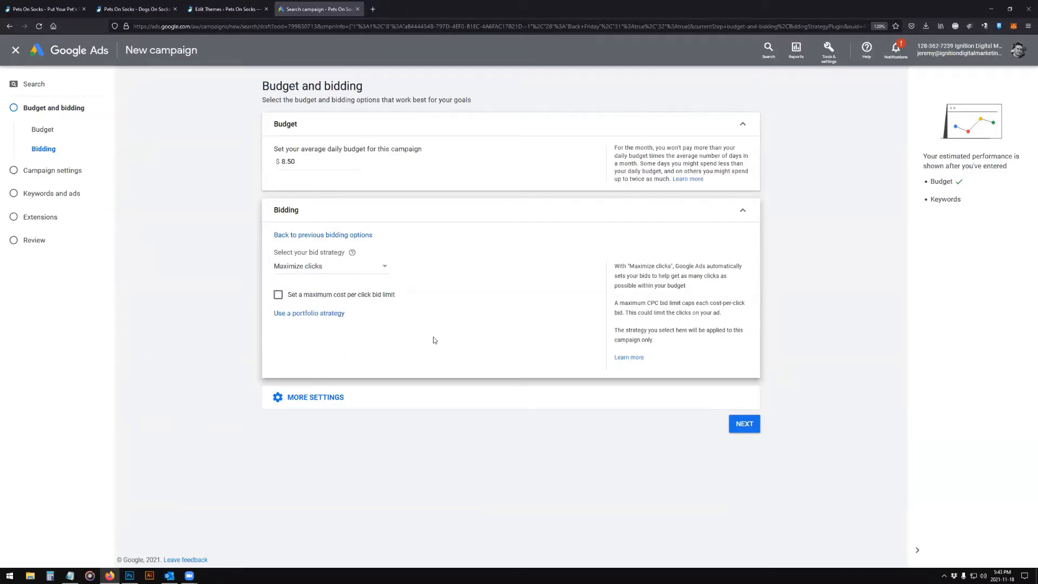
{"action": "left_click", "coordinate": [744, 423]}
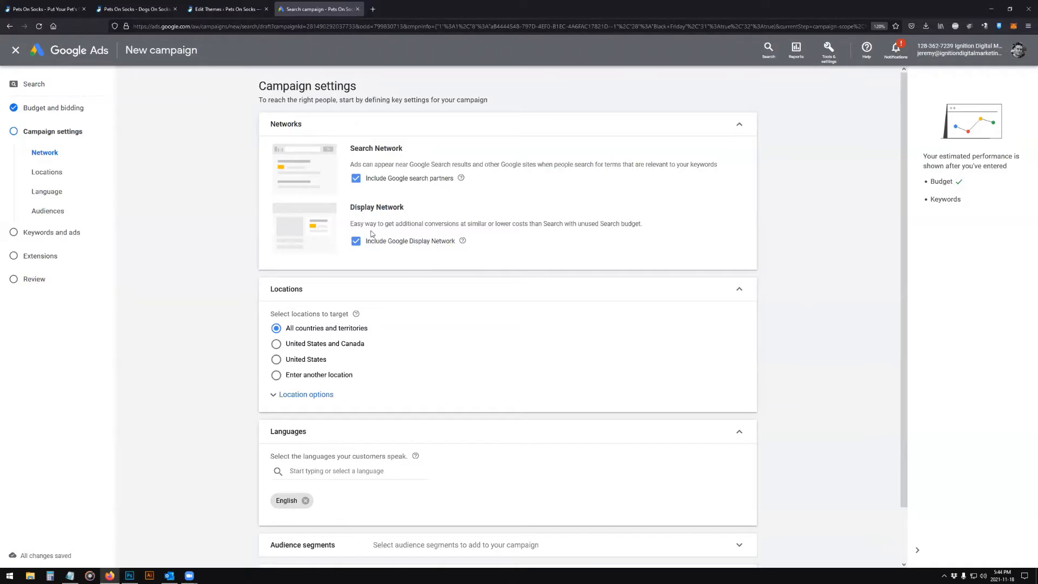
- Exclude the Google Display Network from the campaign and set the targeted location to the United States
{"action": "left_click", "coordinate": [355, 241]}
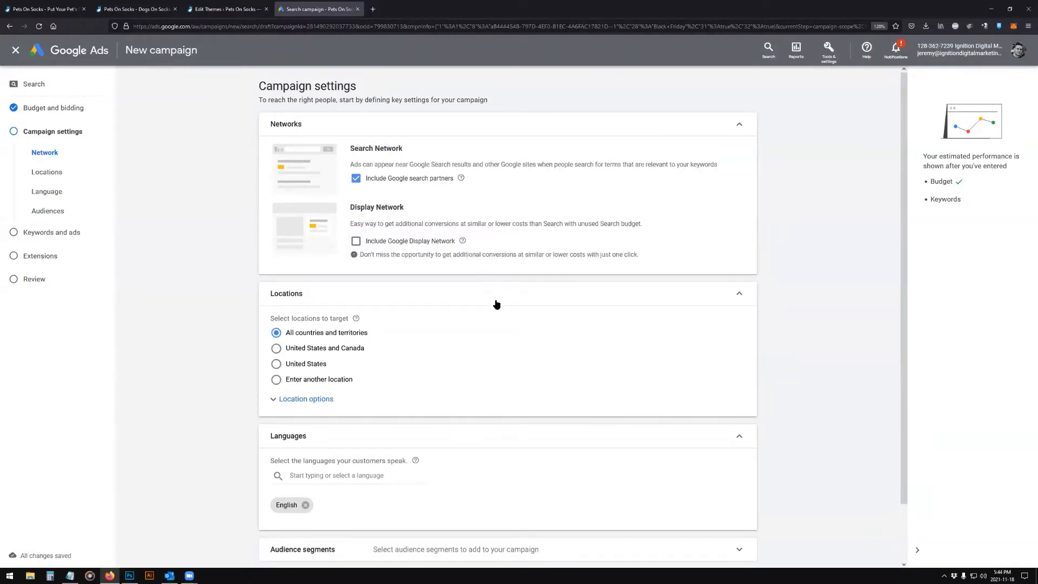
{"action": "scroll", "coordinate": [494, 302], "scroll_direction": "down", "scroll_amount": 1}
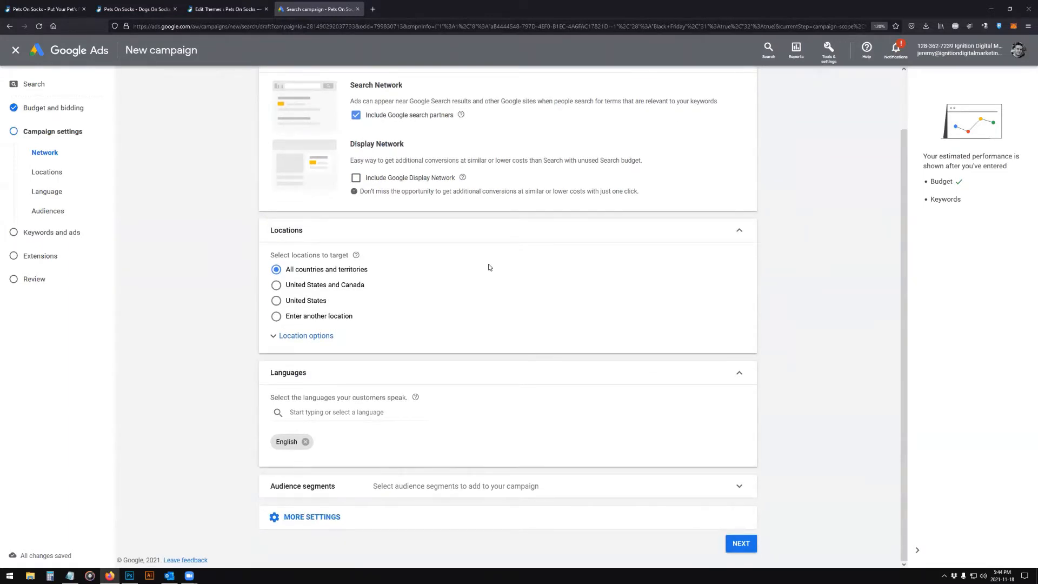
{"action": "left_click", "coordinate": [292, 305]}
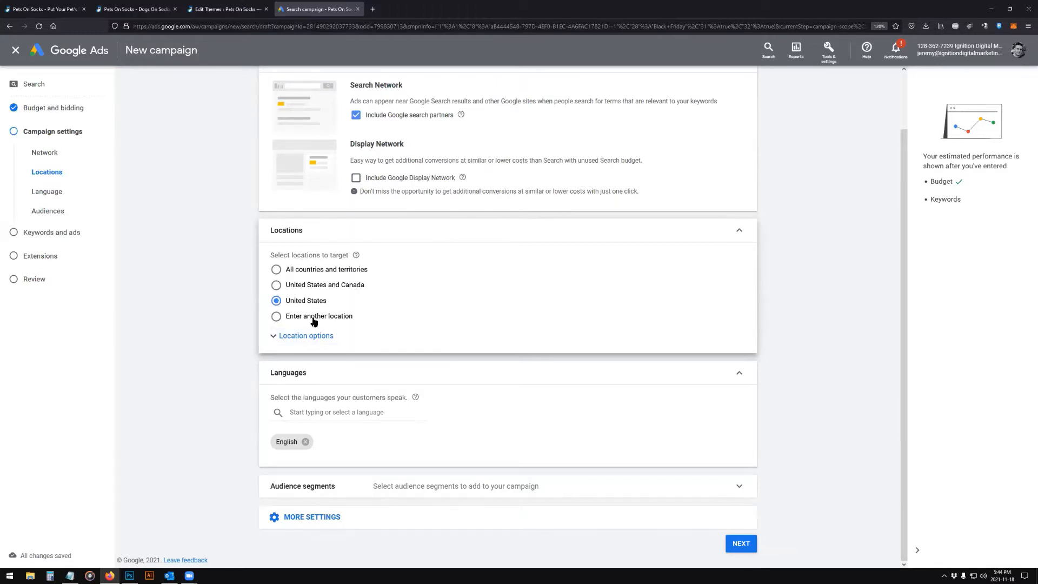
- Open the advanced search for another location and add the state of Florida as a target
{"action": "left_click", "coordinate": [314, 319]}
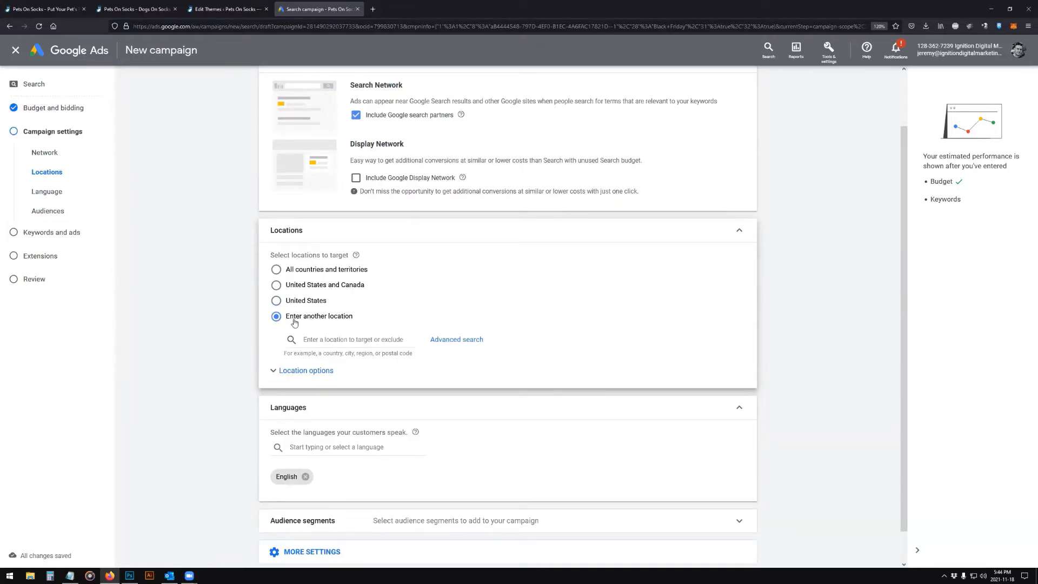
{"action": "left_click", "coordinate": [457, 340]}
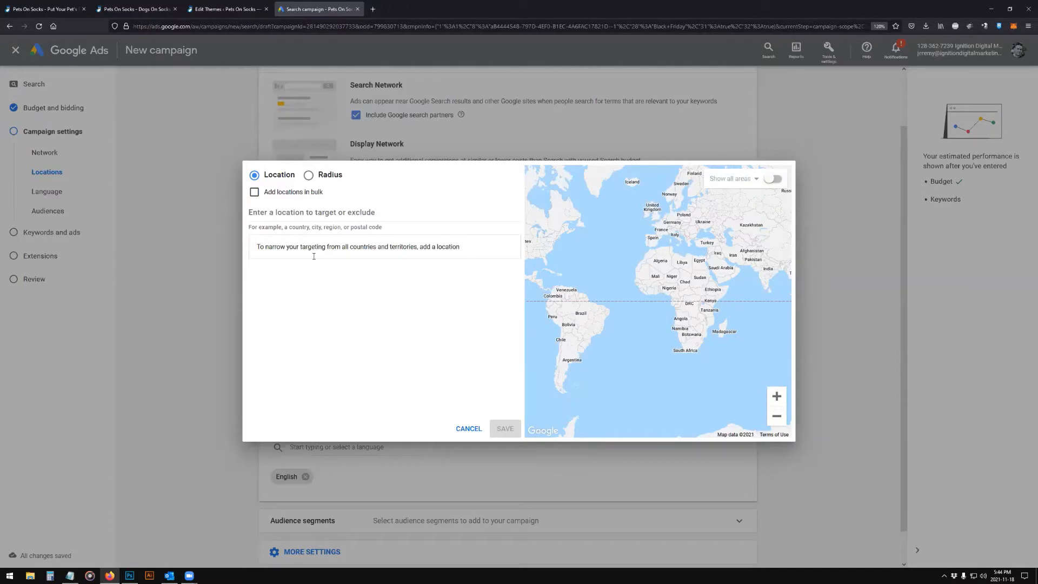
{"action": "left_click", "coordinate": [312, 212]}
{"action": "type", "text": "Florida"}
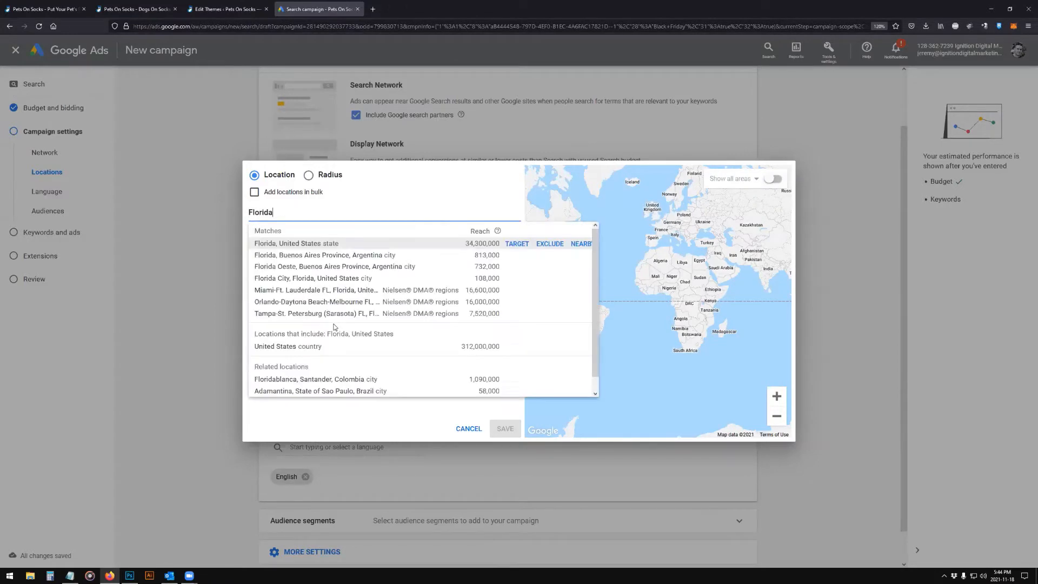
{"action": "left_click", "coordinate": [517, 244]}
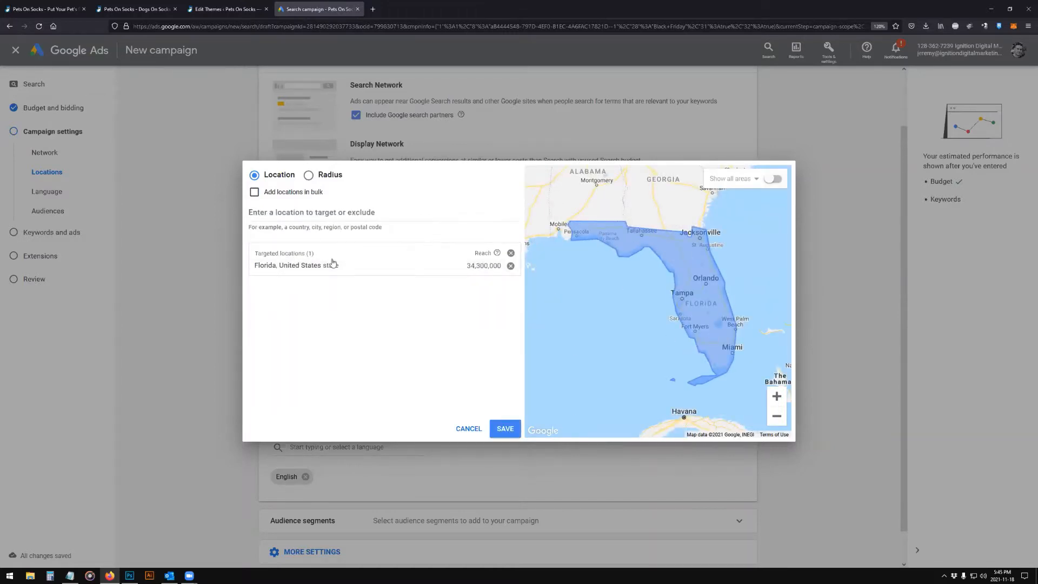
- Replace the Florida target with Sarasota County, Florida, United States
{"action": "left_click", "coordinate": [511, 265]}
{"action": "left_click", "coordinate": [336, 216]}
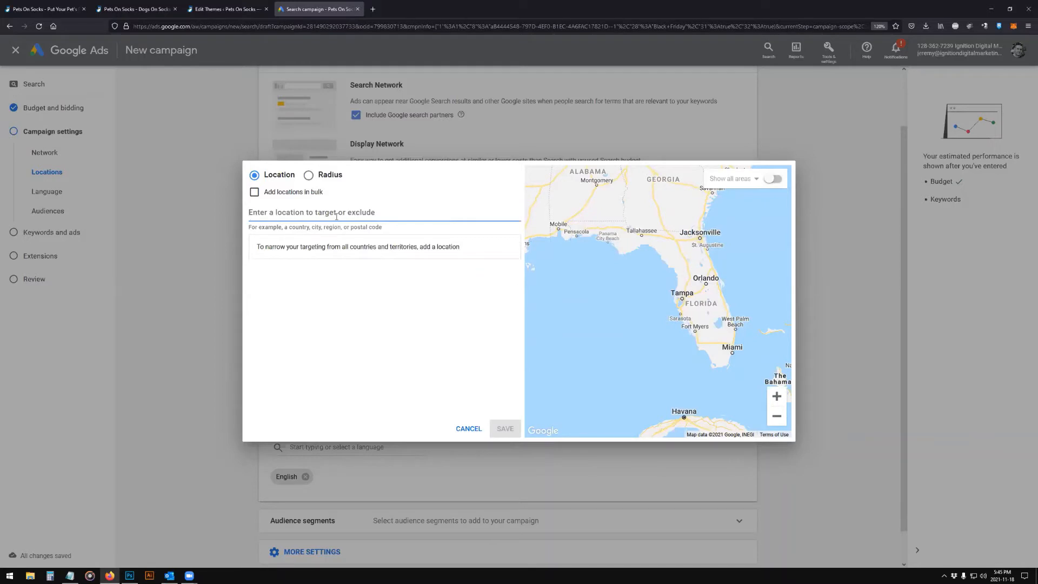
{"action": "type", "text": "Sarasota"}
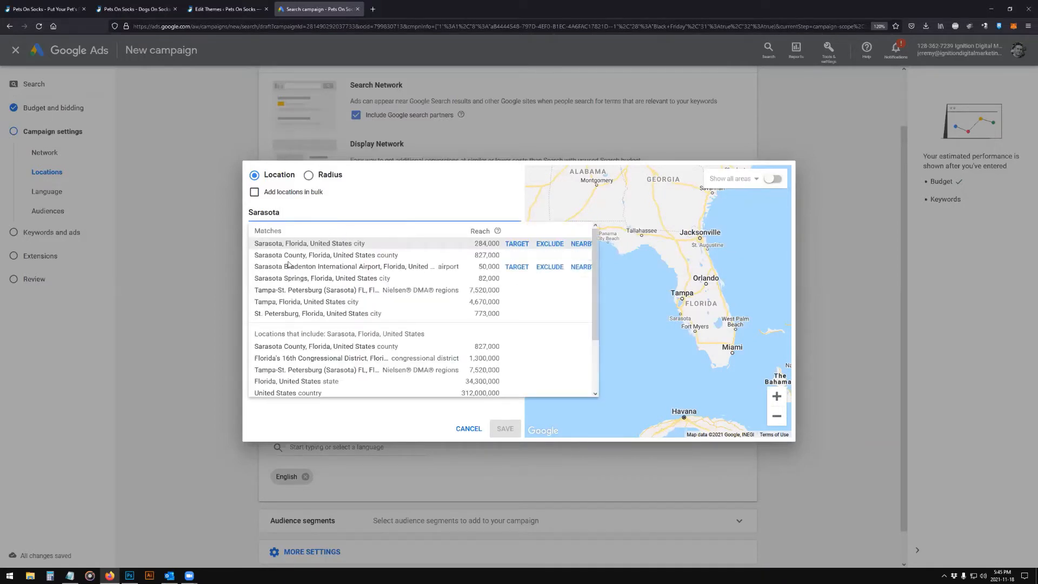
{"action": "left_click", "coordinate": [517, 255]}
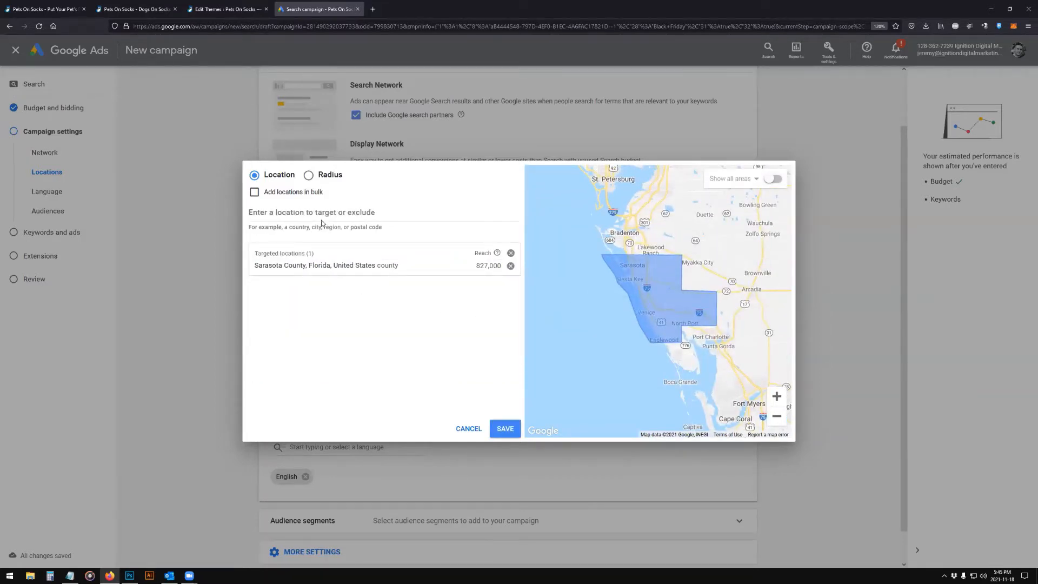
- Replace the Sarasota County target with the Florida postal code 34242
{"action": "left_click", "coordinate": [510, 265]}
{"action": "left_click", "coordinate": [307, 212]}
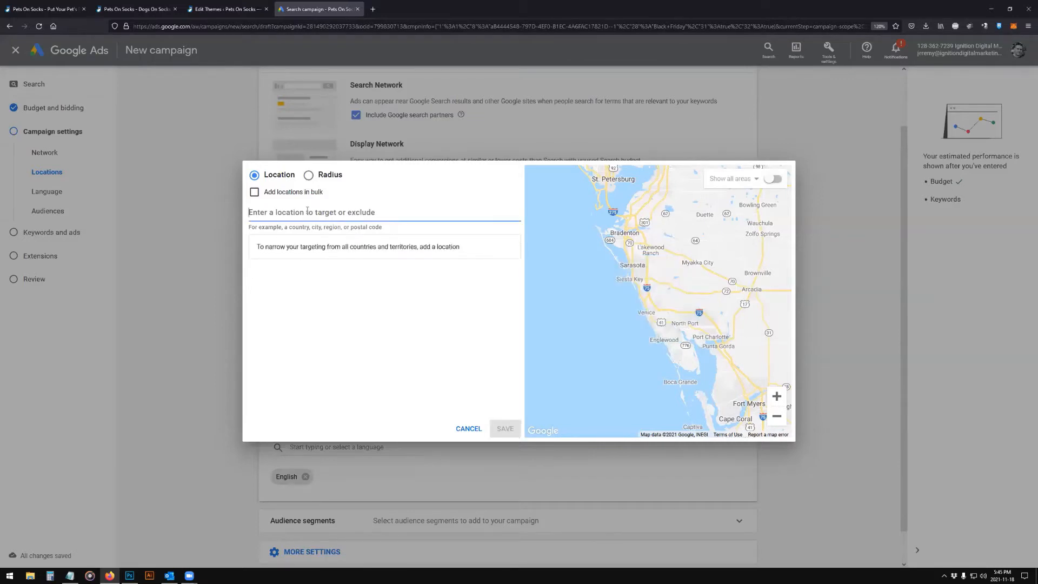
{"action": "type", "text": "34242"}
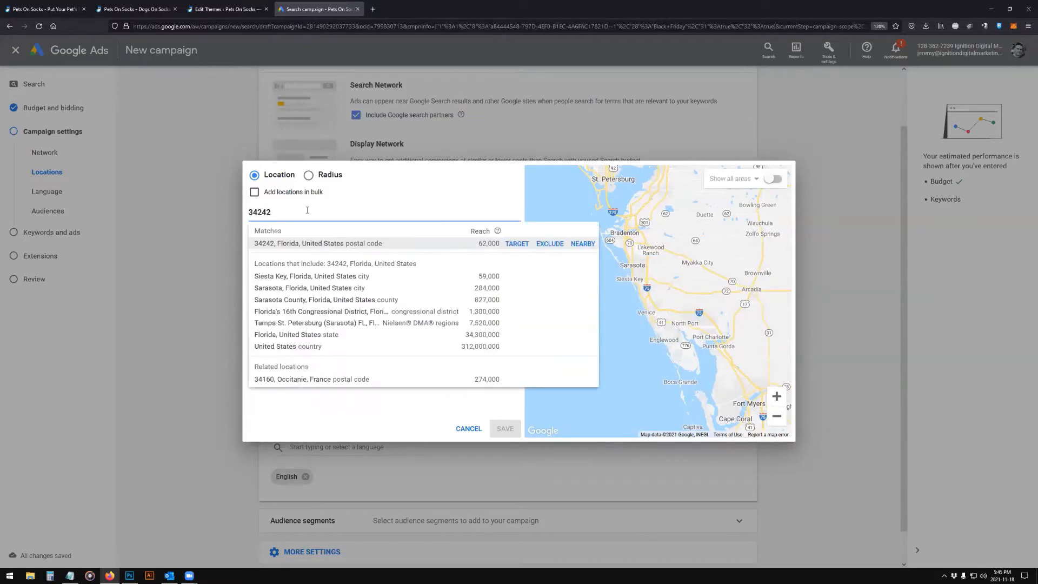
{"action": "left_click", "coordinate": [517, 243]}
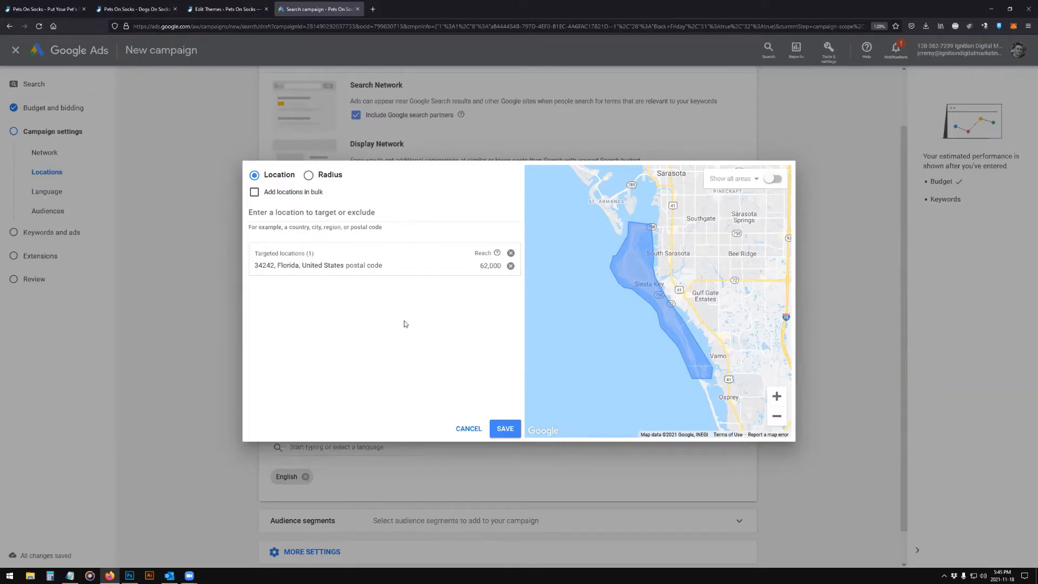
- Remove the postal code target, cancel the advanced location search and target the United States instead
{"action": "left_click", "coordinate": [510, 267]}
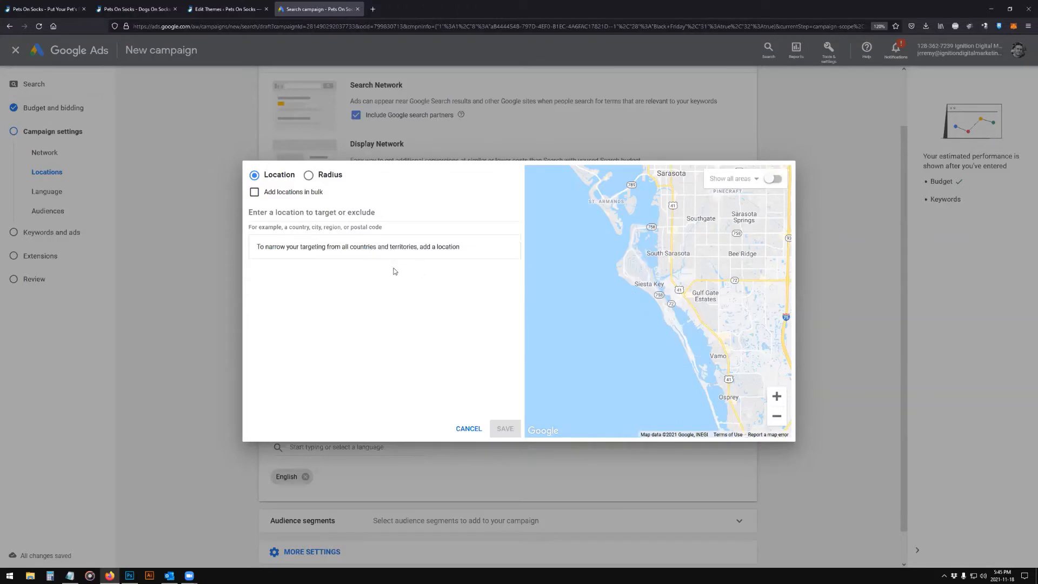
{"action": "left_click", "coordinate": [330, 212]}
{"action": "scroll", "coordinate": [636, 324], "scroll_direction": "down", "scroll_amount": 2}
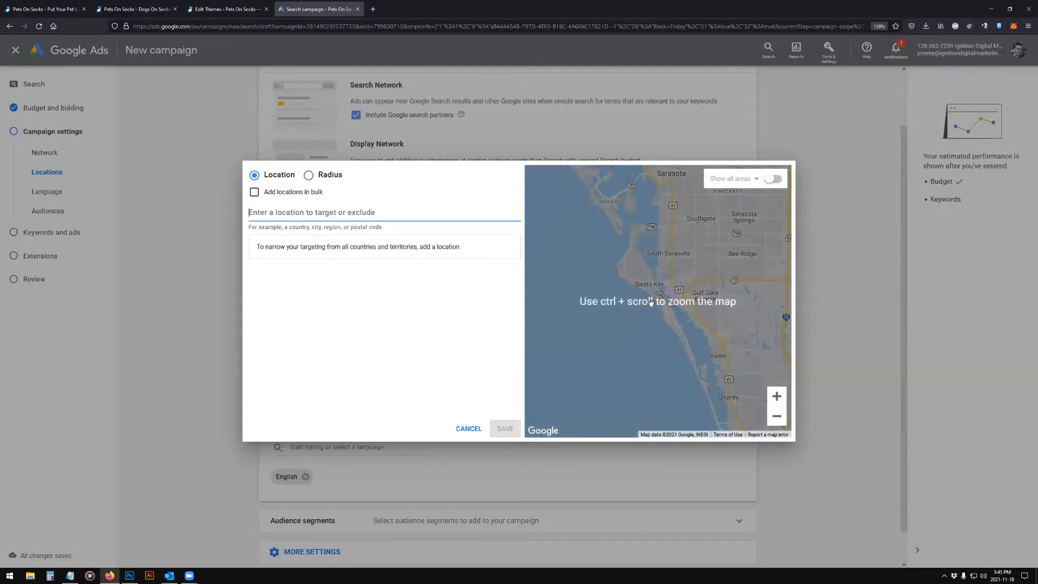
{"action": "scroll", "coordinate": [643, 284], "scroll_direction": "down", "scroll_amount": 5, "text": "ctrl"}
{"action": "scroll", "coordinate": [634, 267], "scroll_direction": "down", "scroll_amount": 3, "text": "ctrl"}
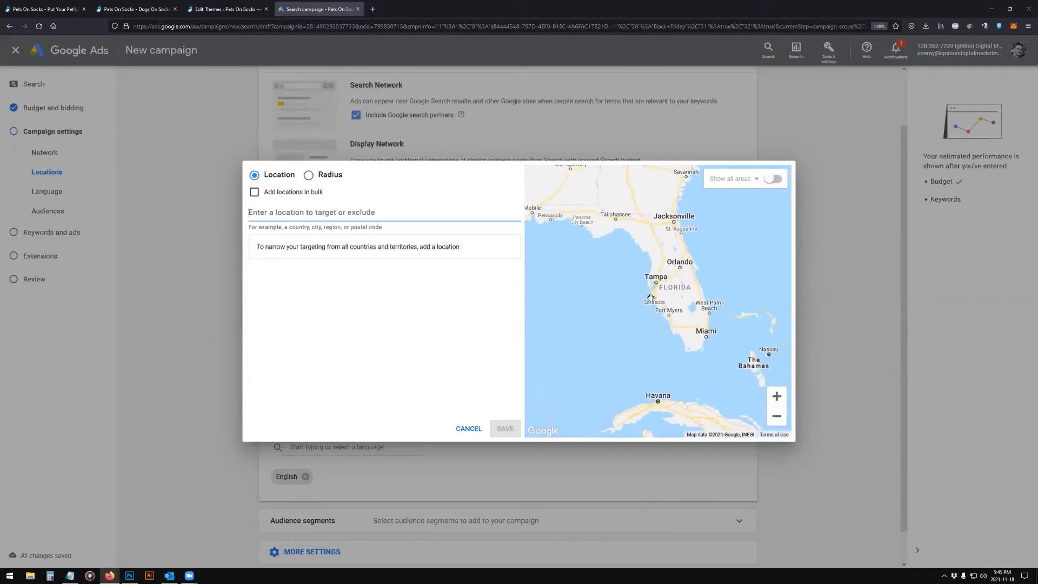
{"action": "left_click", "coordinate": [468, 429]}
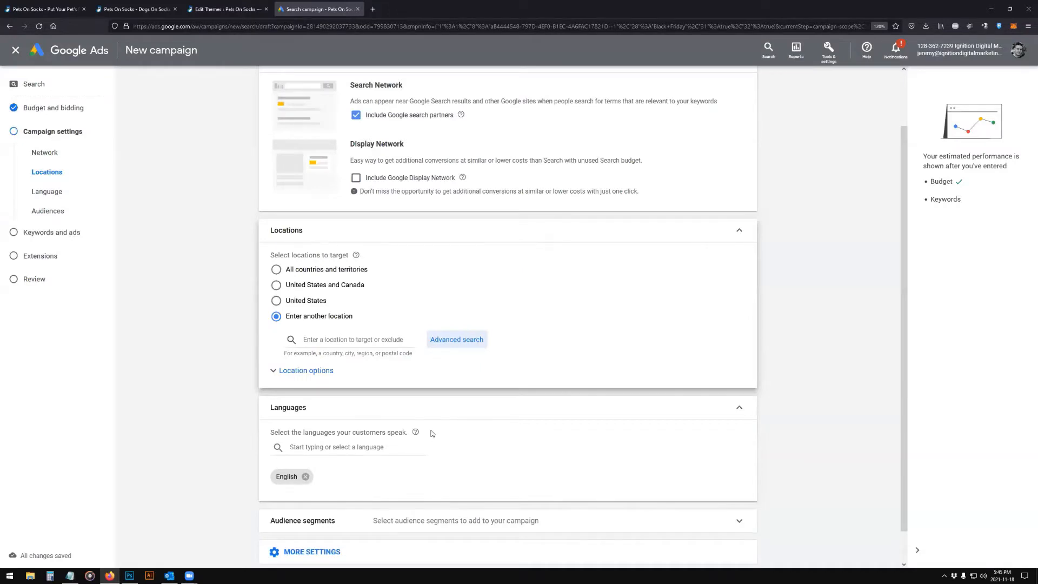
{"action": "left_click", "coordinate": [299, 301]}
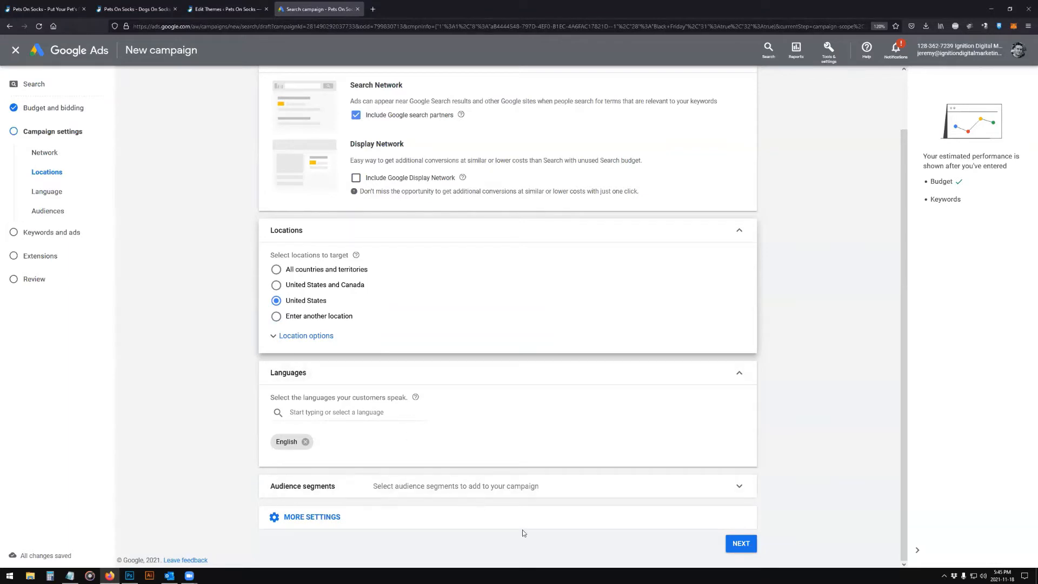
- Proceed to the keywords and ads stage, and copy "Dogs On Socks" from the sock product page's title
{"action": "left_click", "coordinate": [739, 544]}
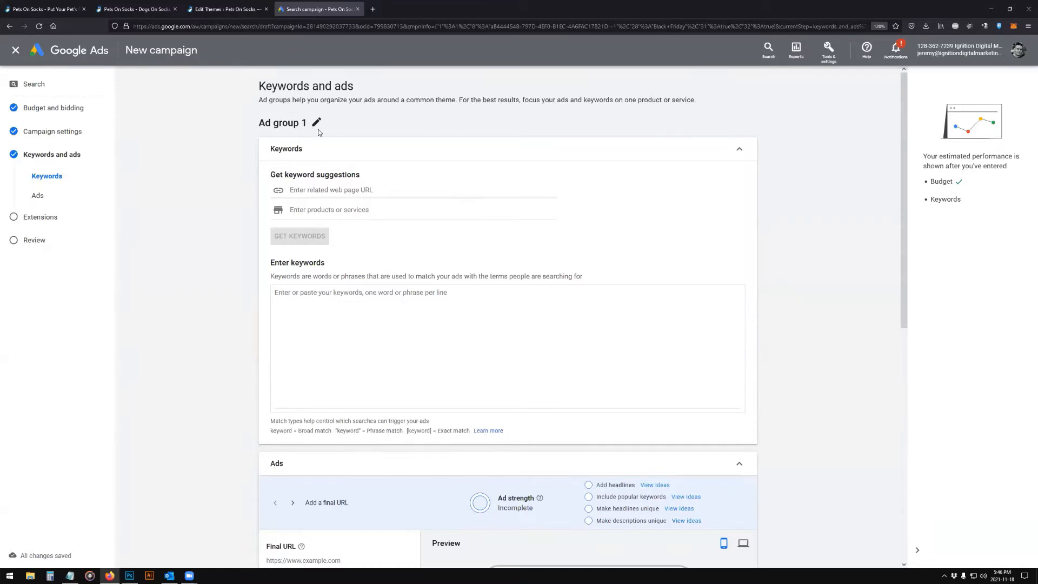
{"action": "left_click", "coordinate": [131, 5]}
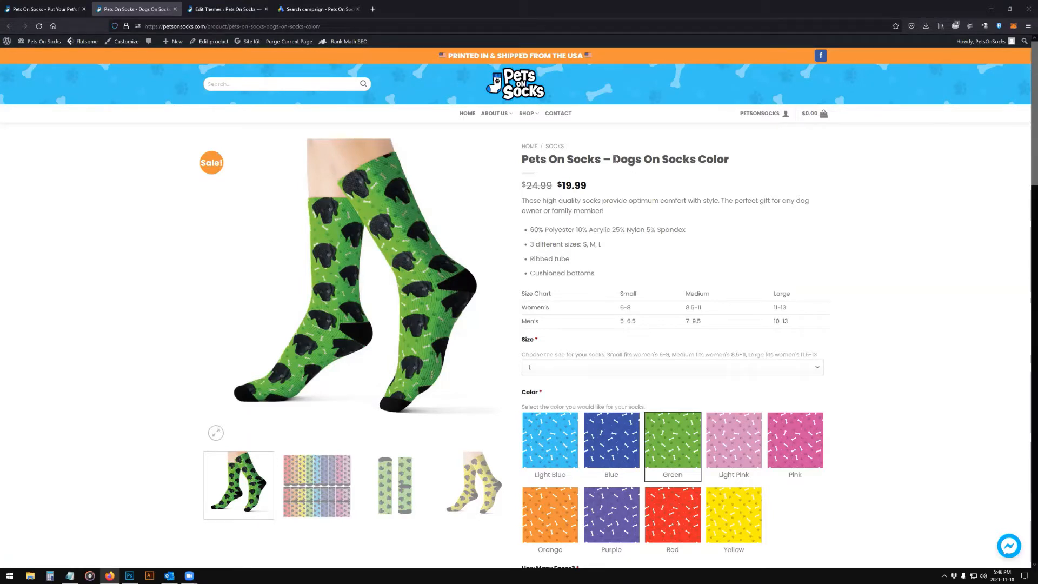
{"action": "double_click", "coordinate": [627, 159]}
{"action": "left_click_drag", "start_coordinate": [664, 159], "coordinate": [695, 160]}
{"action": "key", "text": "ctrl+c"}
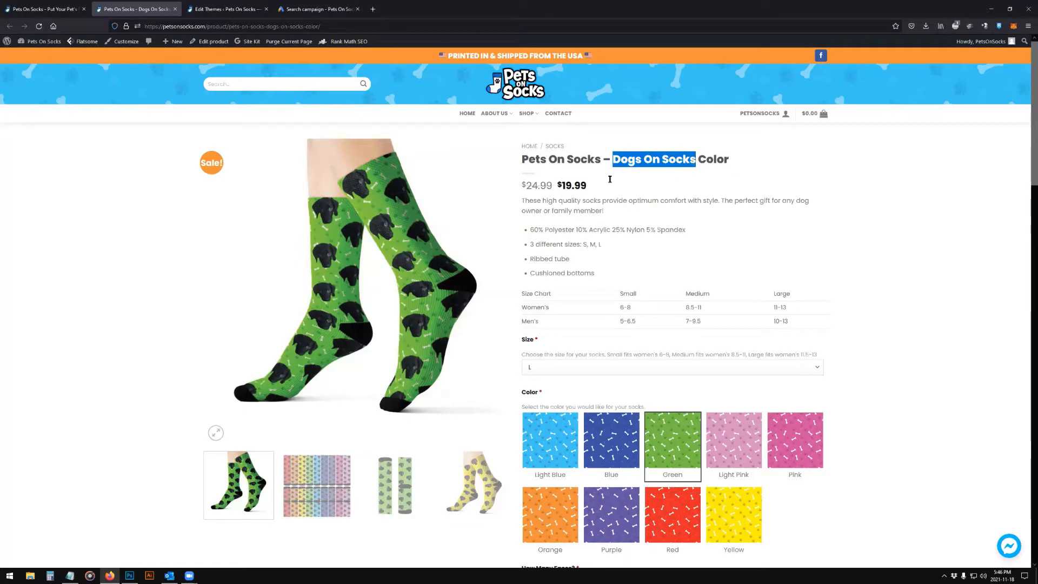
- Rename the campaign's first ad group as Dogs On Socks using the copied text
{"action": "left_click", "coordinate": [318, 9]}
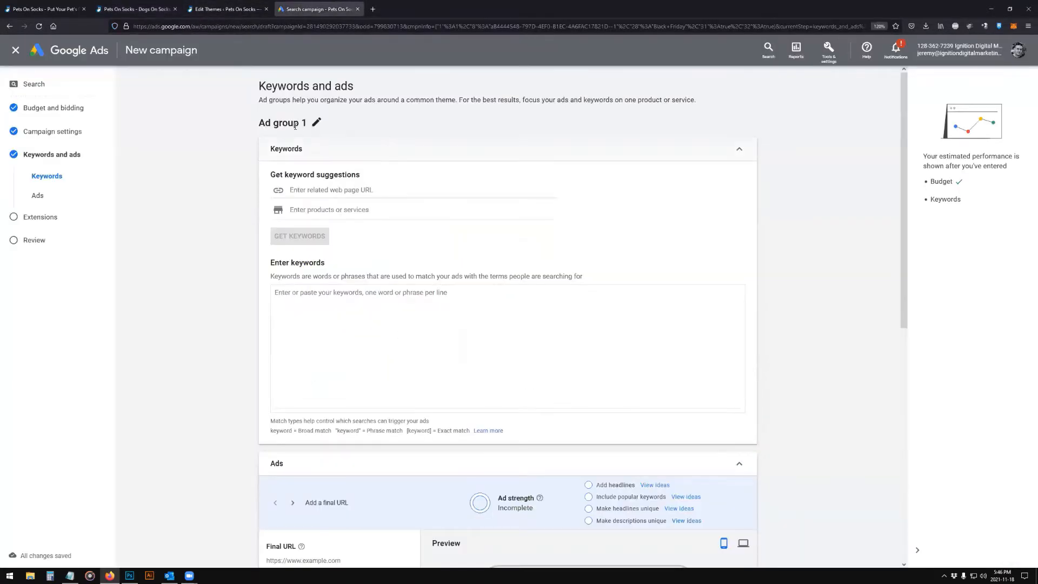
{"action": "left_click", "coordinate": [317, 123]}
{"action": "left_click_drag", "start_coordinate": [309, 129], "coordinate": [256, 130]}
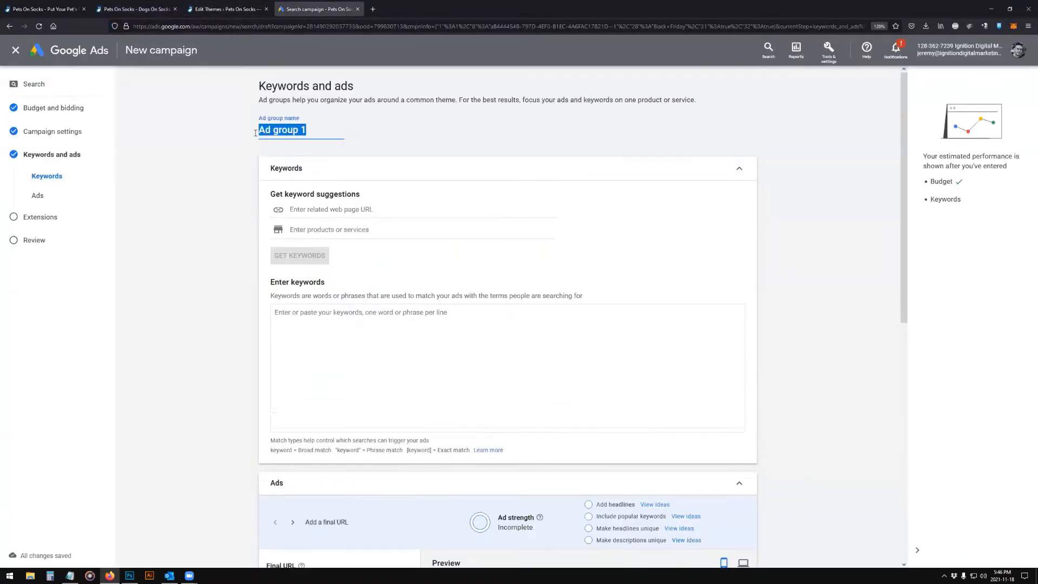
{"action": "key", "text": "ctrl+v"}
{"action": "left_click", "coordinate": [207, 172]}
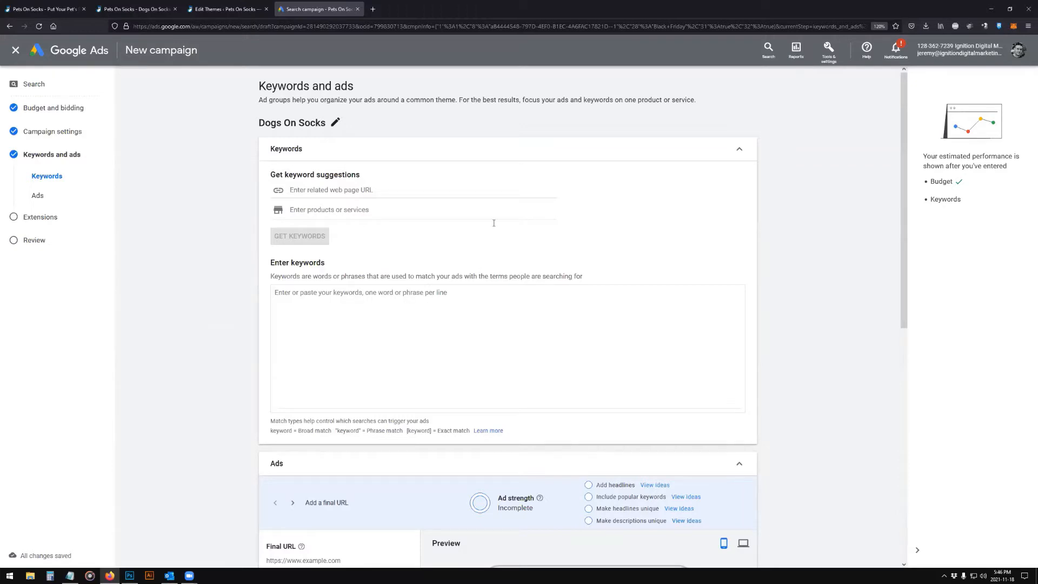
- Leave the keywords and ads empty, skip the extensions and proceed to the campaign review
{"action": "scroll", "coordinate": [470, 270], "scroll_direction": "down", "scroll_amount": 4}
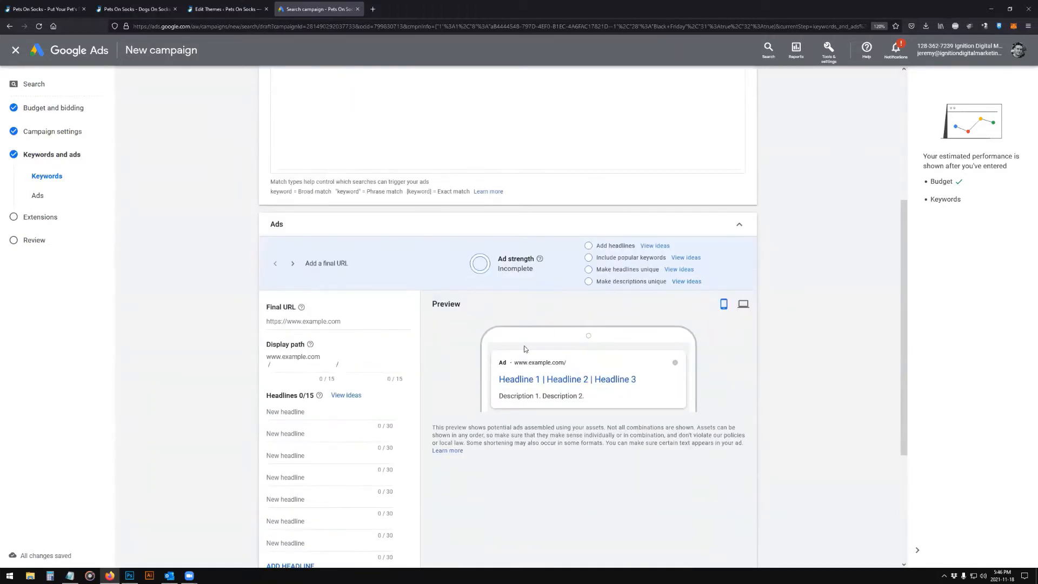
{"action": "scroll", "coordinate": [578, 321], "scroll_direction": "up", "scroll_amount": 4}
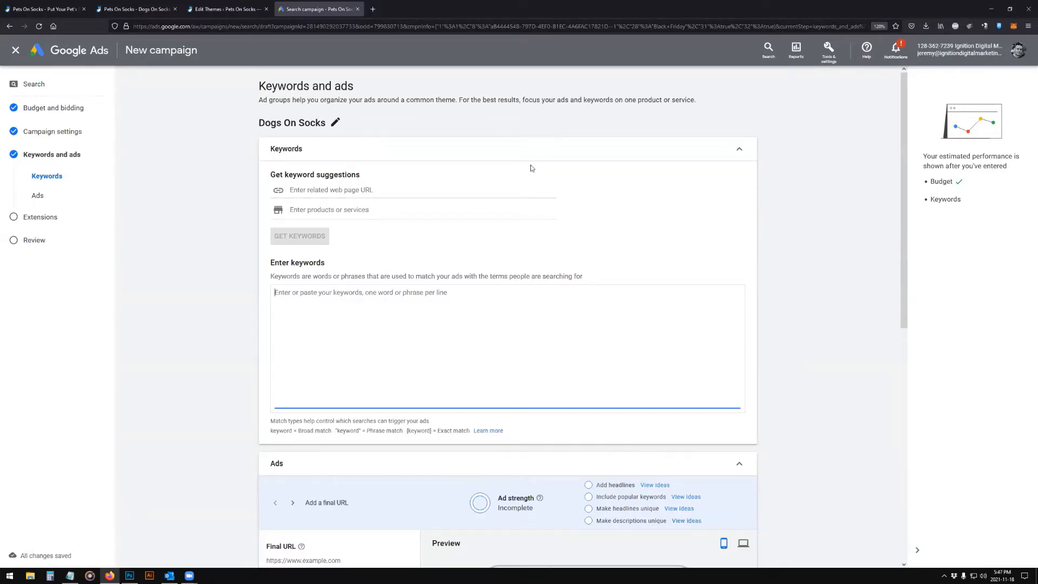
{"action": "left_click", "coordinate": [511, 152]}
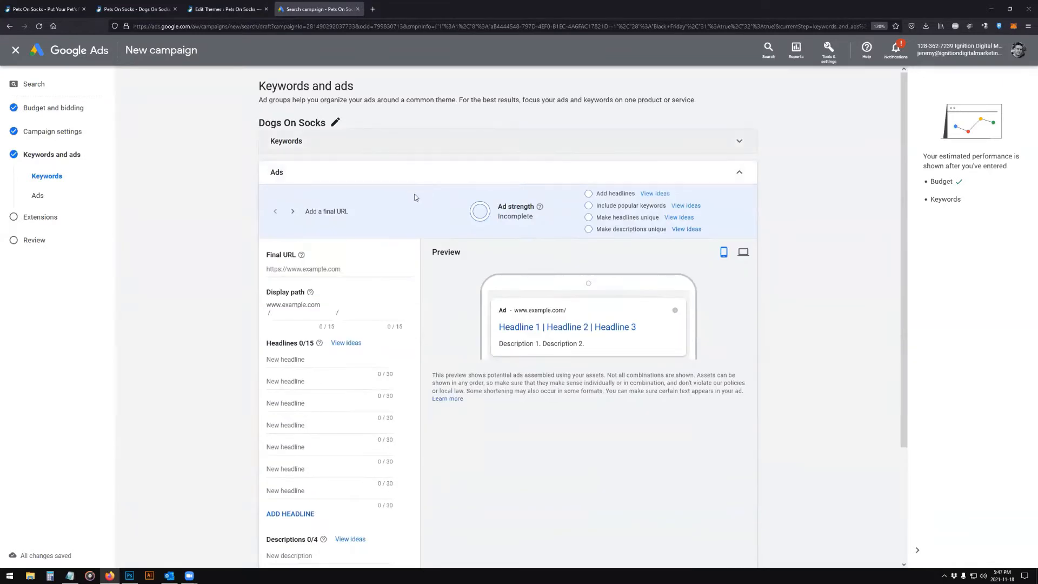
{"action": "left_click", "coordinate": [440, 172]}
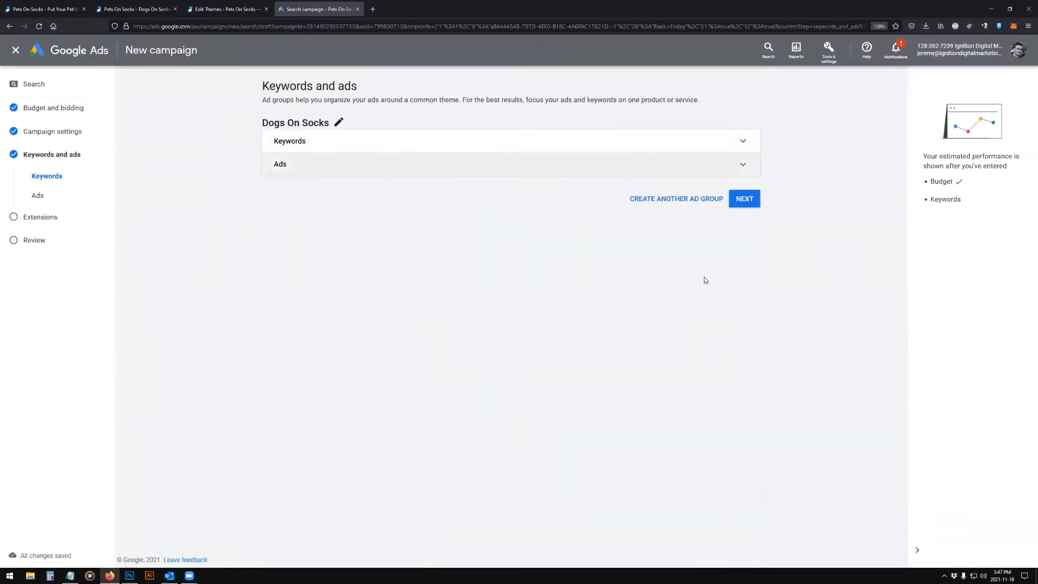
{"action": "left_click", "coordinate": [748, 199]}
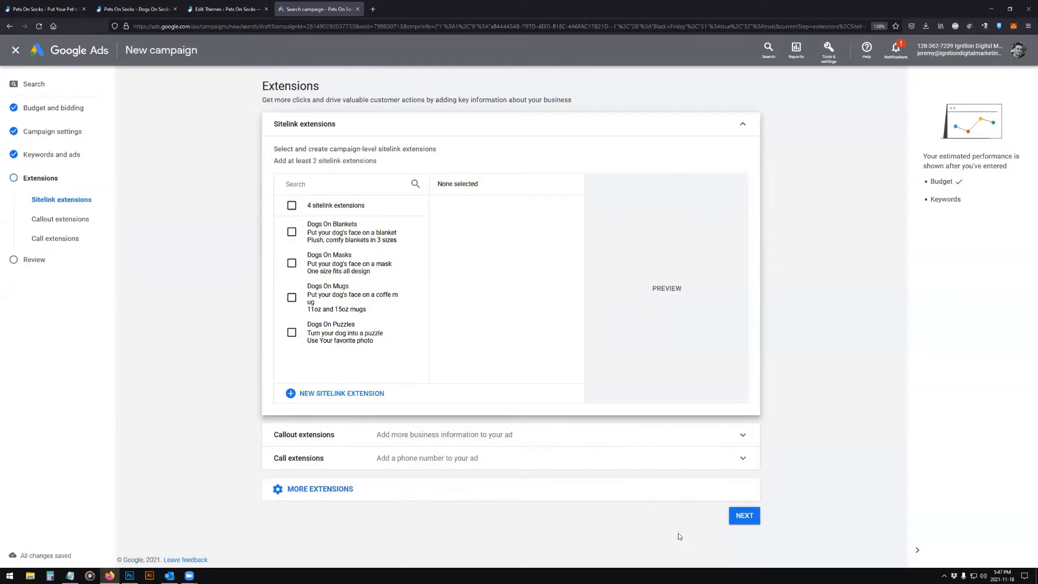
{"action": "left_click", "coordinate": [745, 515]}
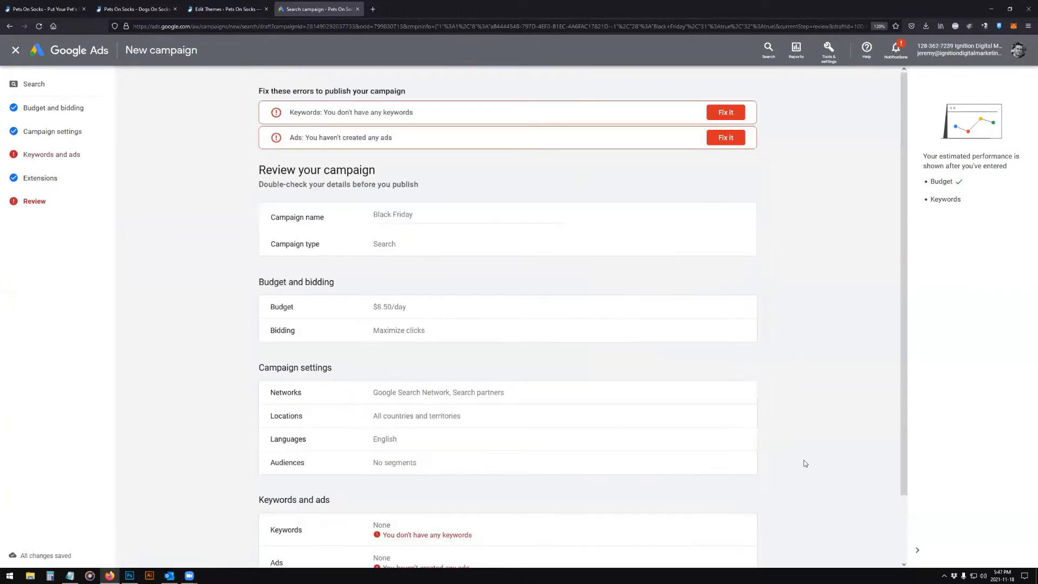
- Review the Black Friday campaign summary, publish it despite the missing keywords and ads, and reload its ad groups page
{"action": "scroll", "coordinate": [746, 392], "scroll_direction": "down", "scroll_amount": 3}
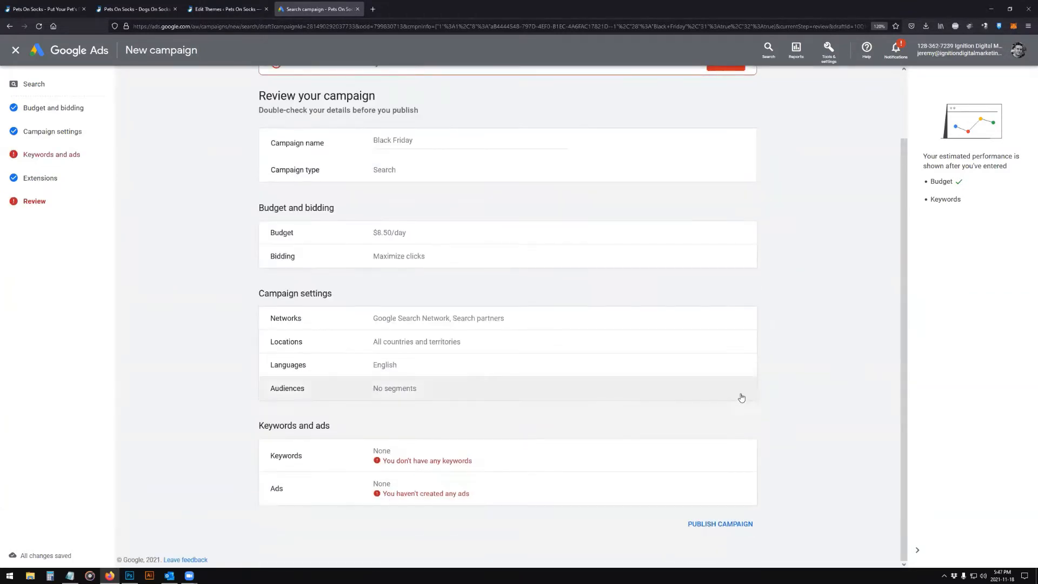
{"action": "scroll", "coordinate": [739, 400], "scroll_direction": "up", "scroll_amount": 3}
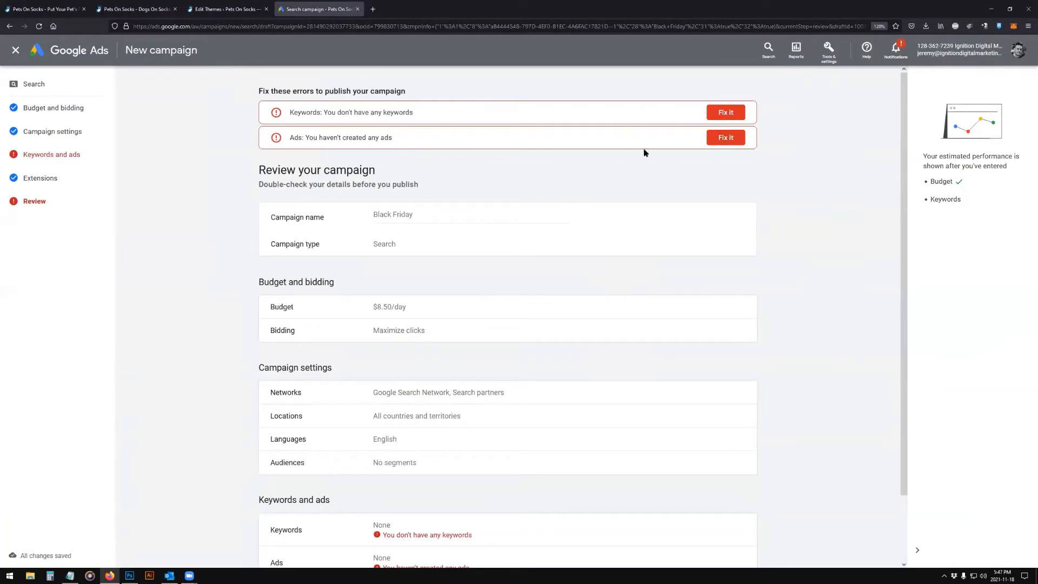
{"action": "scroll", "coordinate": [824, 259], "scroll_direction": "down", "scroll_amount": 2}
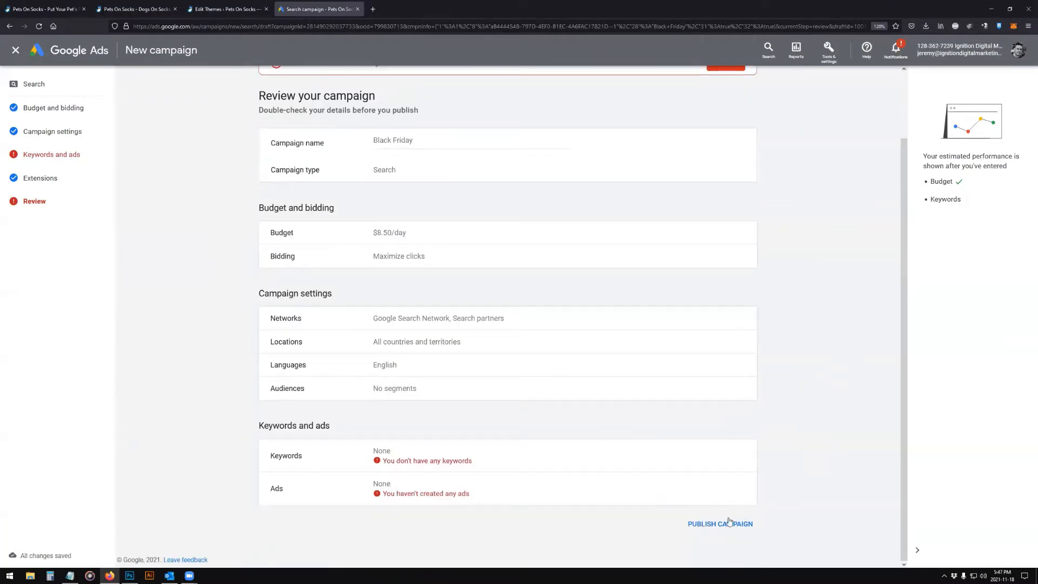
{"action": "left_click", "coordinate": [697, 527]}
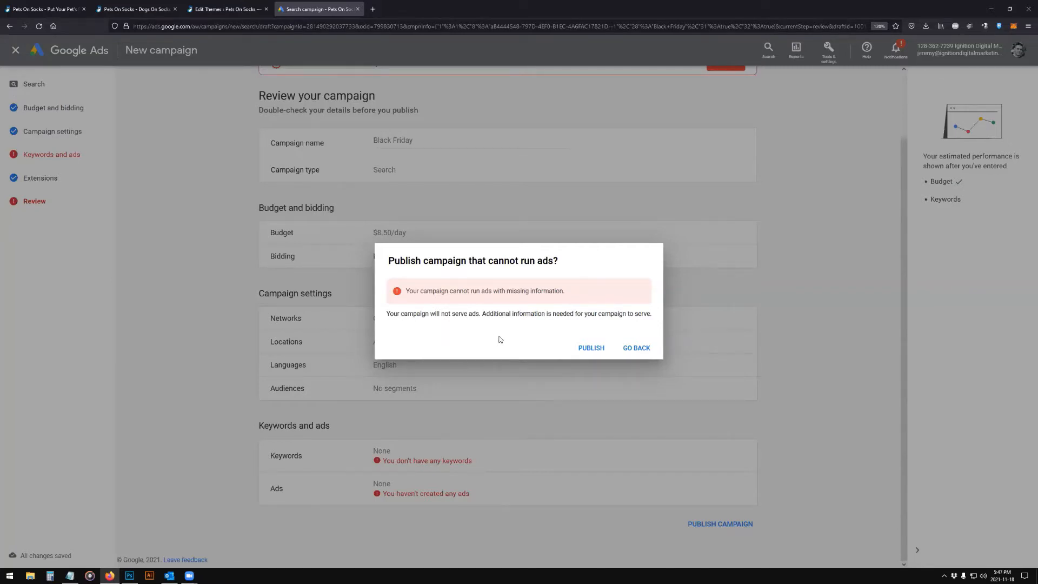
{"action": "left_click", "coordinate": [589, 350]}
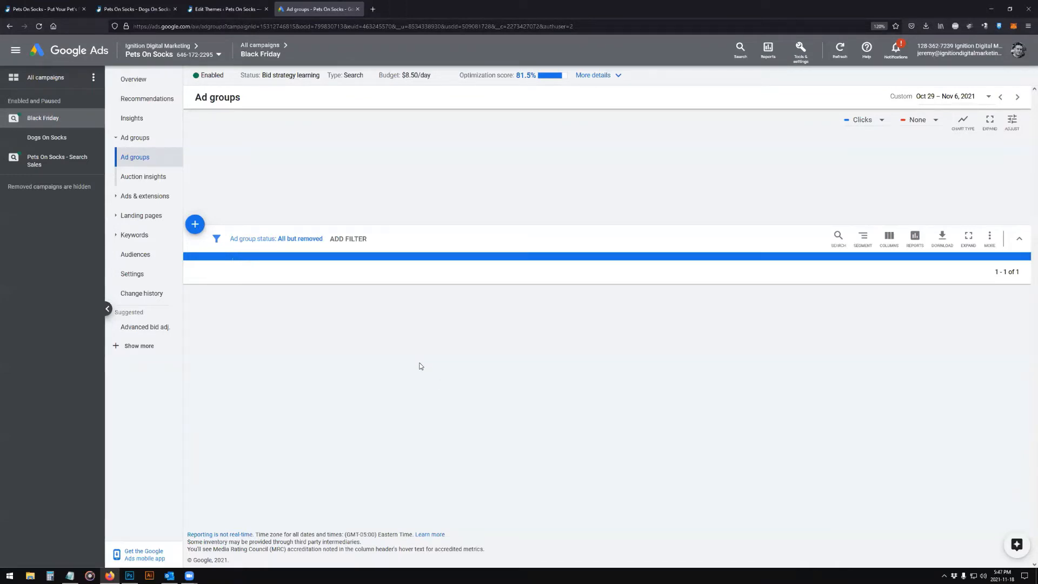
{"action": "key", "text": "F5"}
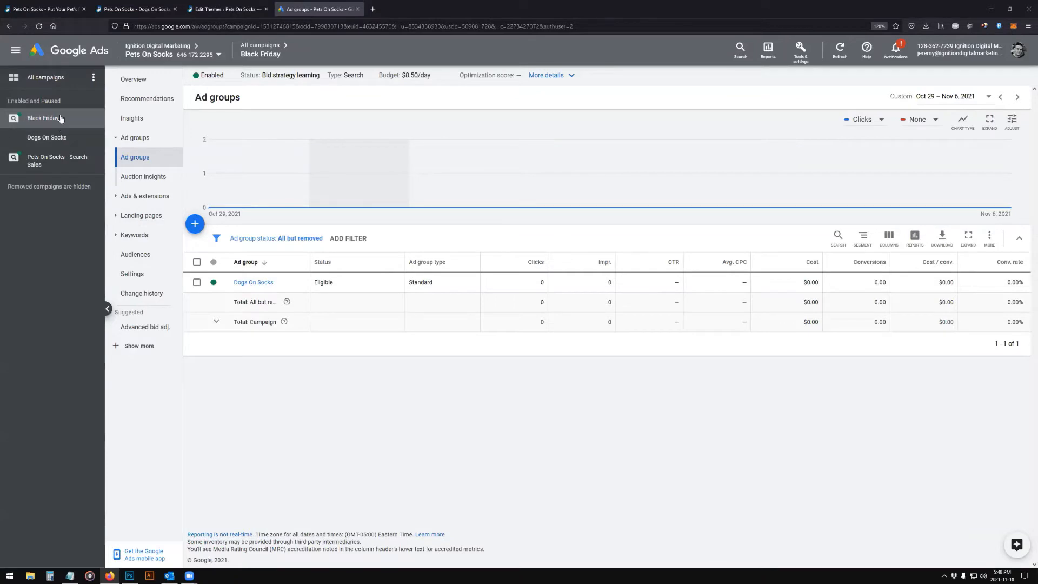
- Start a new ad group in the Black Friday campaign and look through the store homepage's best sellers for its product theme
{"action": "left_click", "coordinate": [41, 121]}
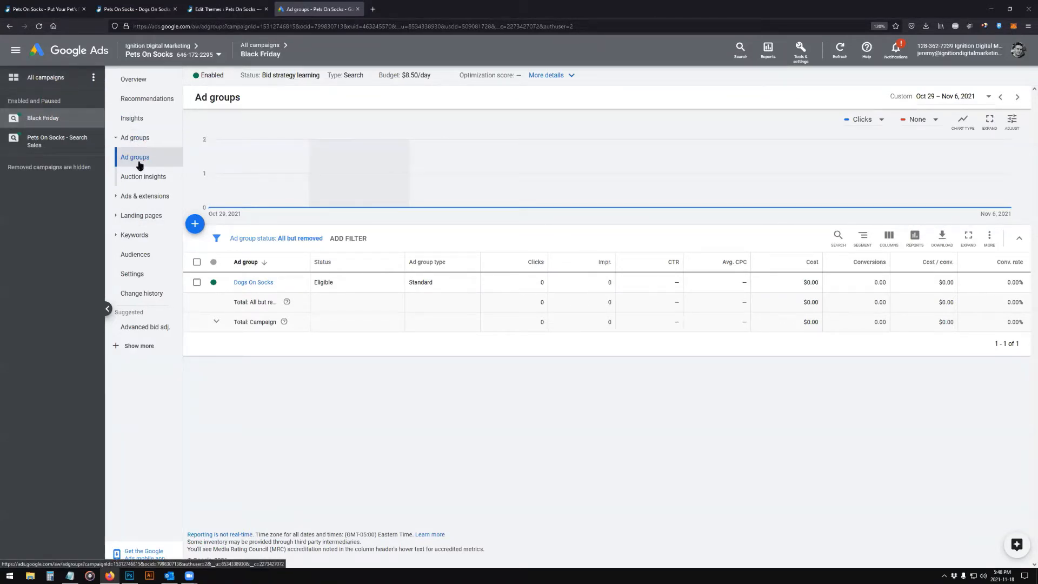
{"action": "left_click", "coordinate": [194, 225]}
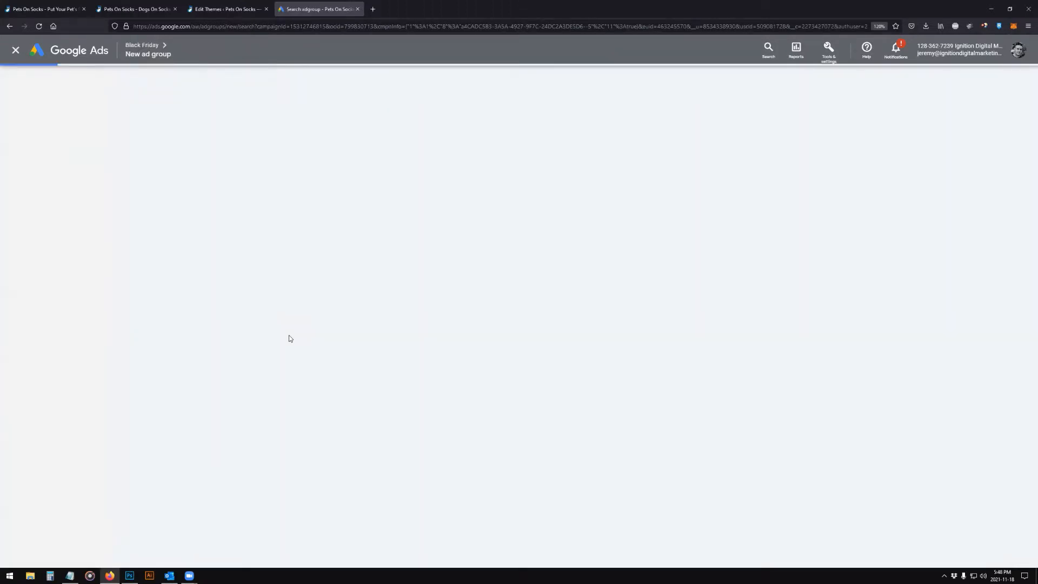
{"action": "left_click", "coordinate": [44, 9]}
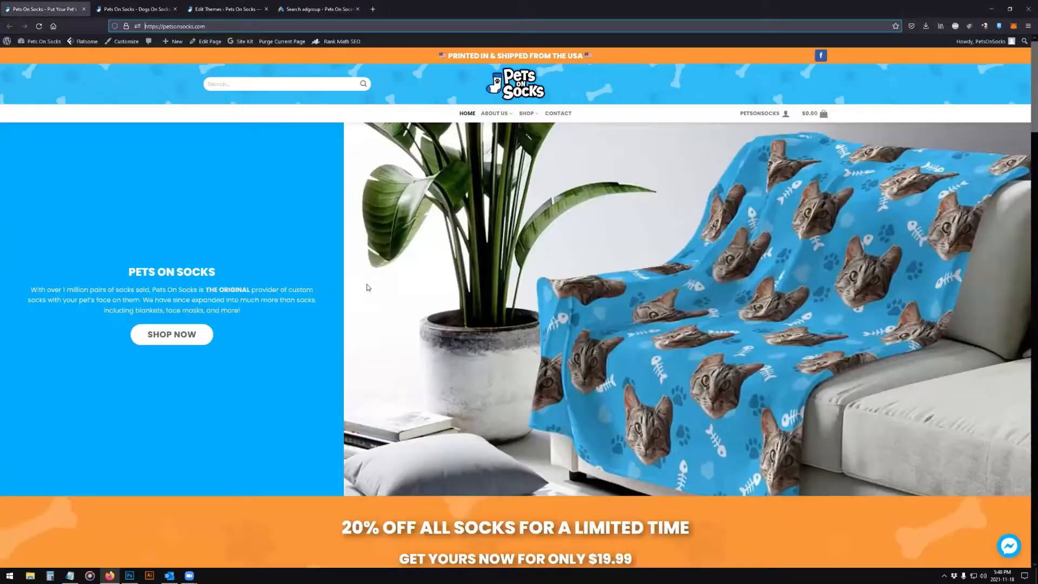
{"action": "scroll", "coordinate": [480, 313], "scroll_direction": "down", "scroll_amount": 8}
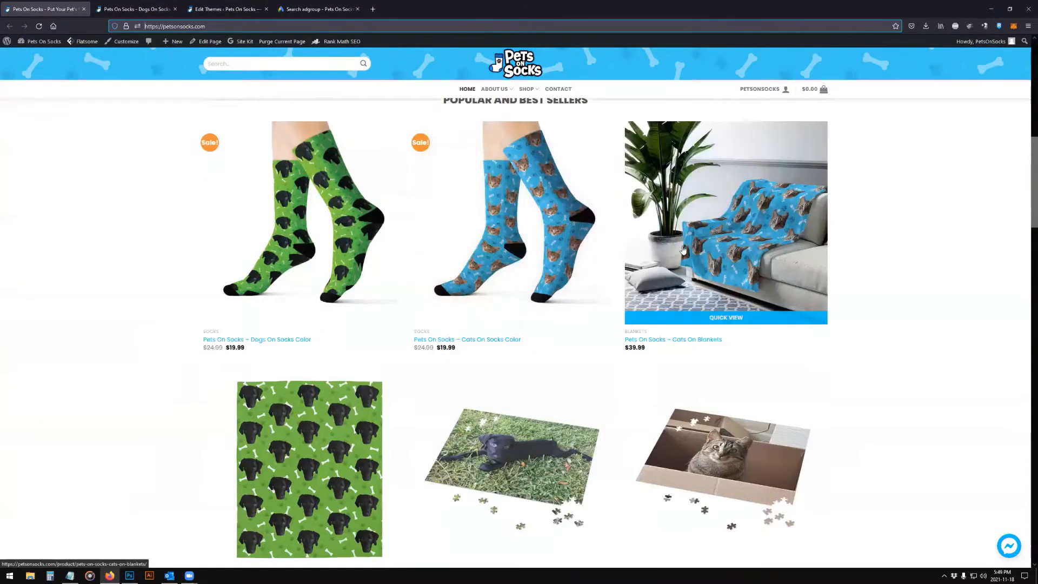
{"action": "scroll", "coordinate": [272, 408], "scroll_direction": "down", "scroll_amount": 2}
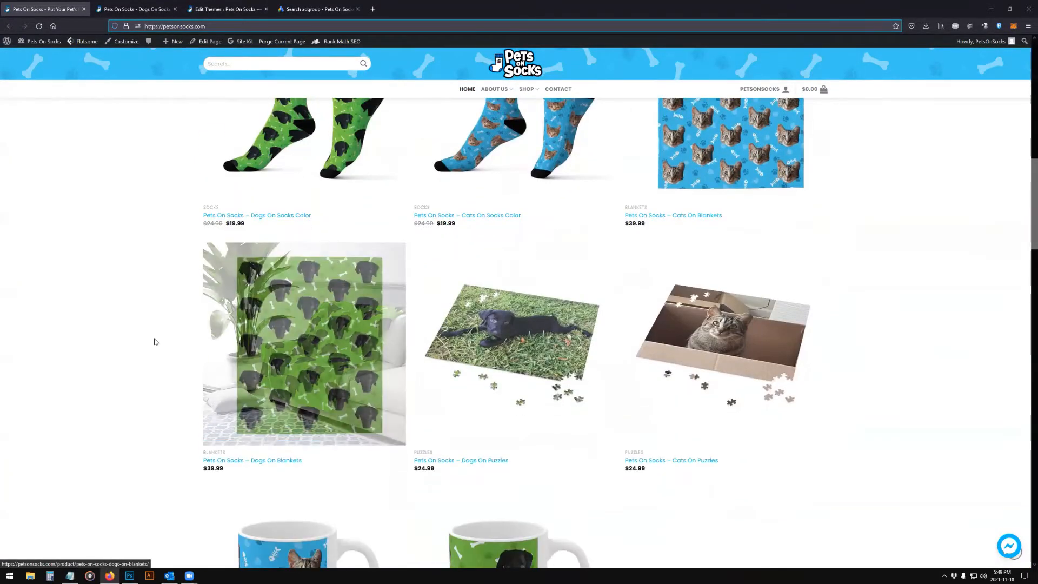
- Name the new ad group Dogs On Blankets and save it without keywords, skipping the ad creation
{"action": "left_click", "coordinate": [319, 9]}
{"action": "left_click_drag", "start_coordinate": [366, 186], "coordinate": [304, 185]}
{"action": "type", "text": "Dogs"}
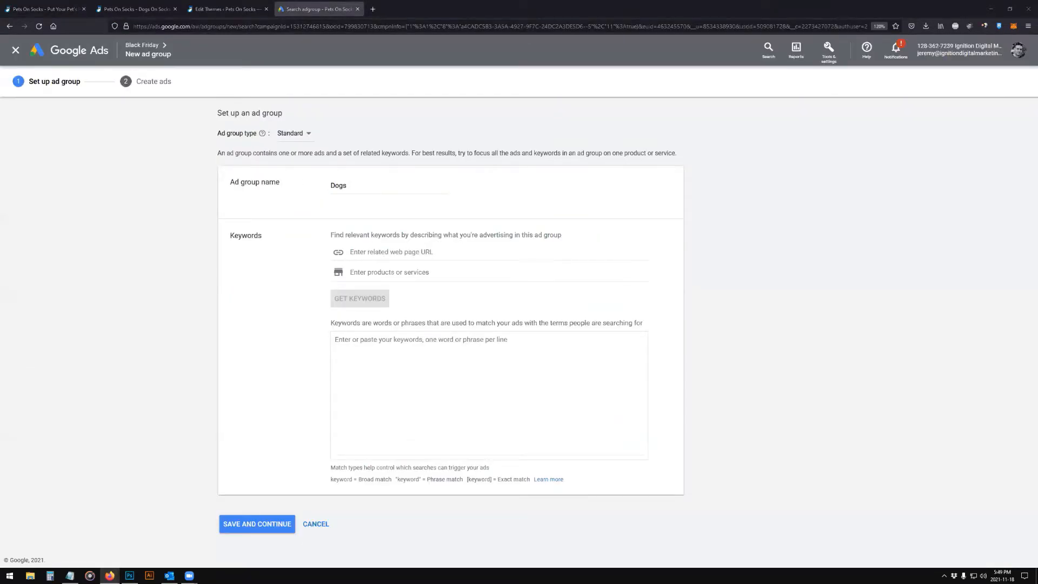
{"action": "left_click", "coordinate": [367, 185]}
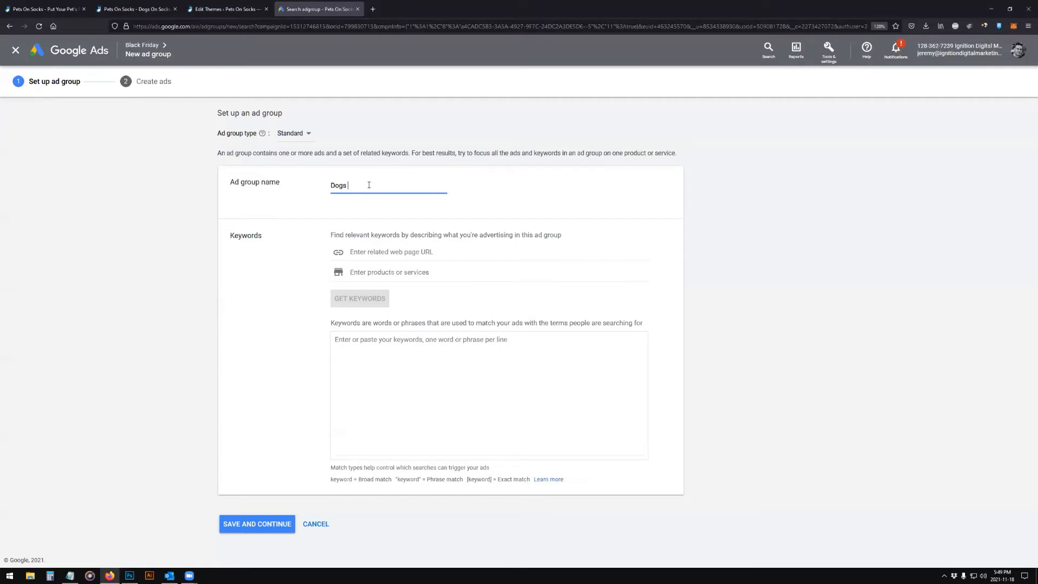
{"action": "type", "text": "On Blankets"}
{"action": "left_click", "coordinate": [250, 530]}
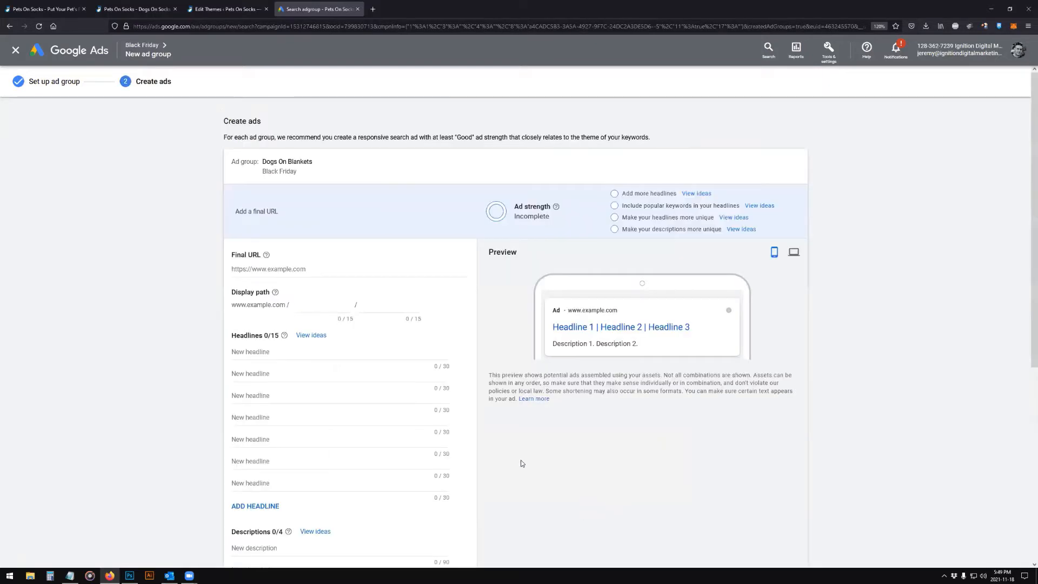
{"action": "scroll", "coordinate": [522, 463], "scroll_direction": "down", "scroll_amount": 5}
{"action": "left_click", "coordinate": [250, 530]}
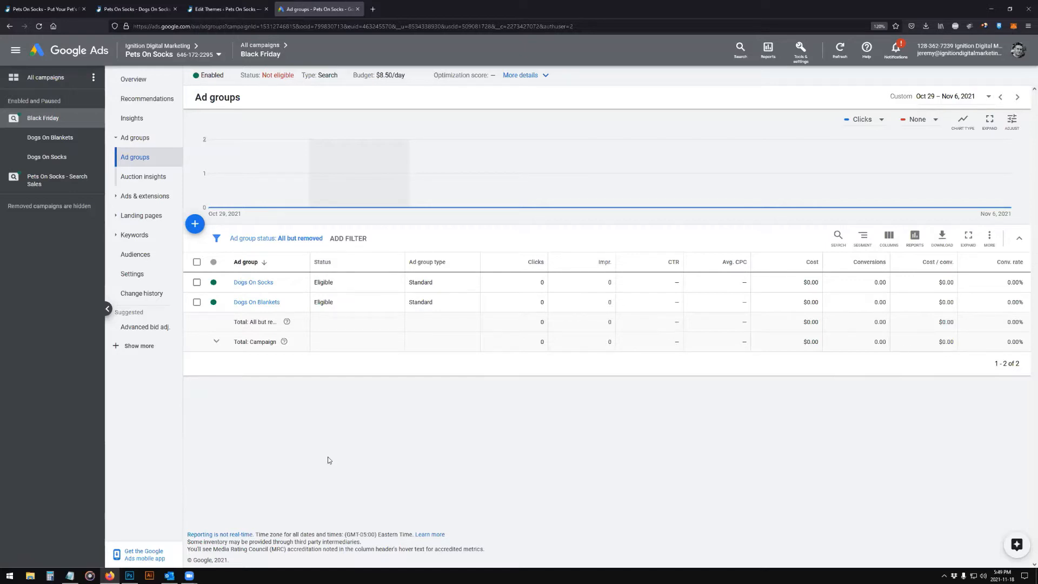
- Open Keyword Planner and start discovering new keywords from products or services
{"action": "left_click", "coordinate": [801, 59]}
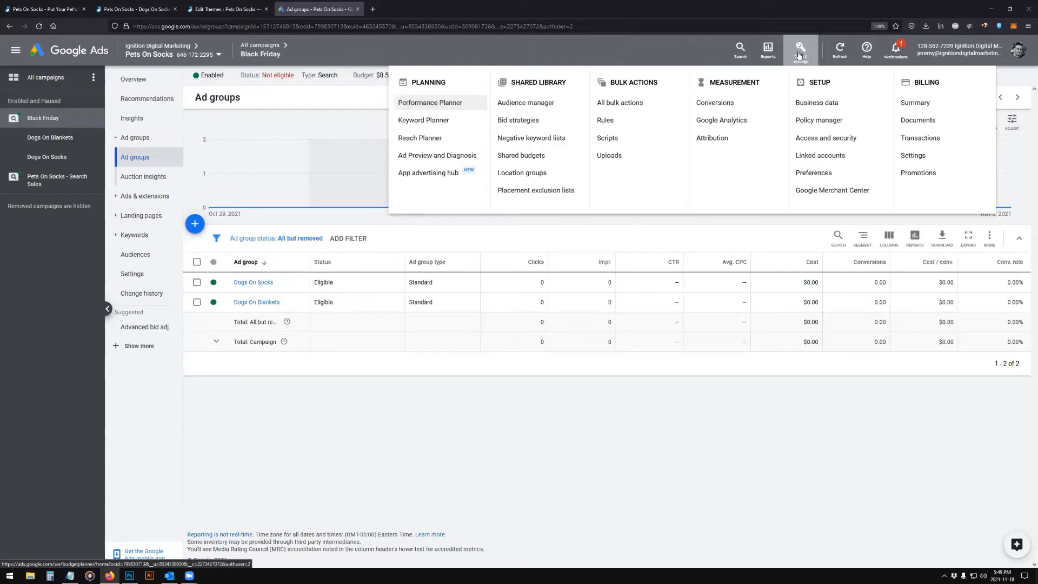
{"action": "left_click", "coordinate": [411, 120]}
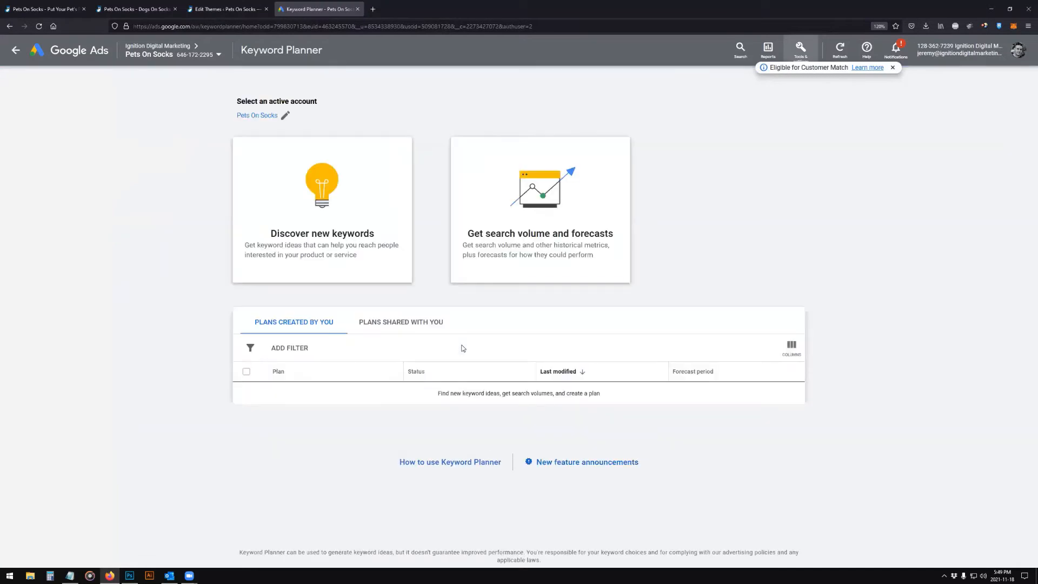
{"action": "left_click", "coordinate": [323, 190]}
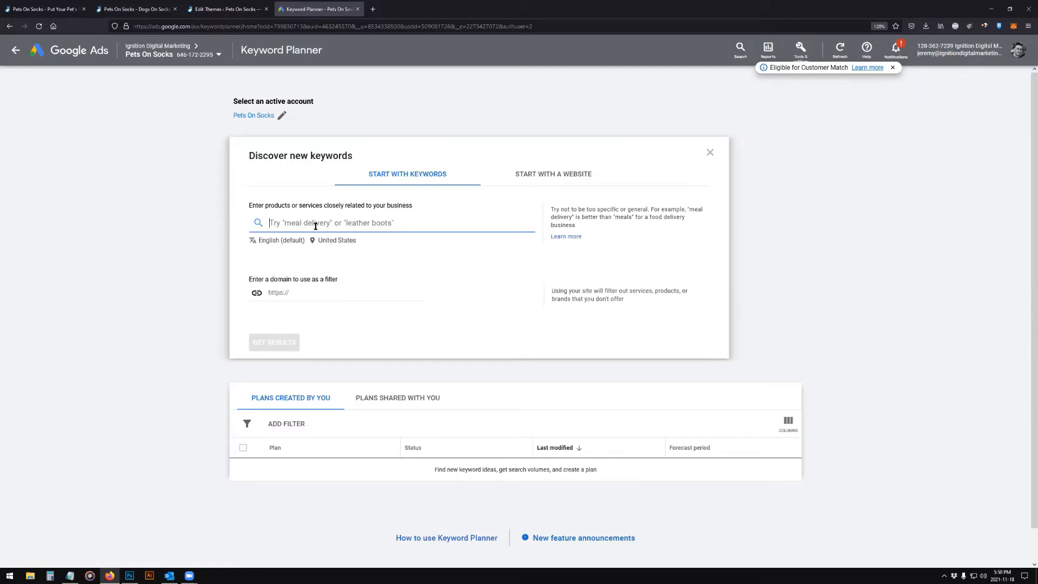
- Check the Dogs On Socks product page and enter the seed keywords dog face socks, put my dogs face on socks, dog photo socks, and dogs on socks
{"action": "left_click", "coordinate": [135, 9]}
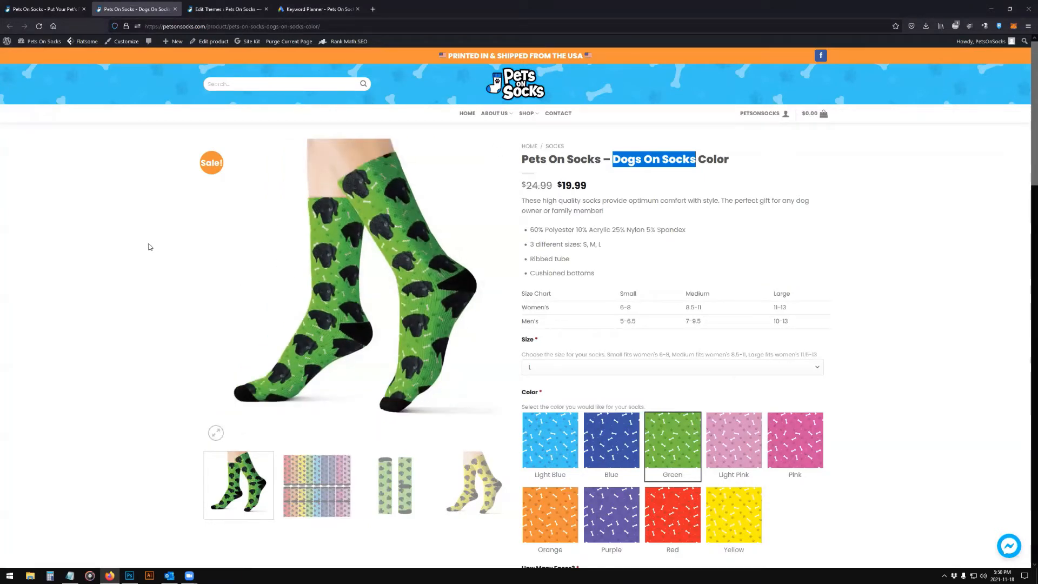
{"action": "left_click", "coordinate": [306, 11]}
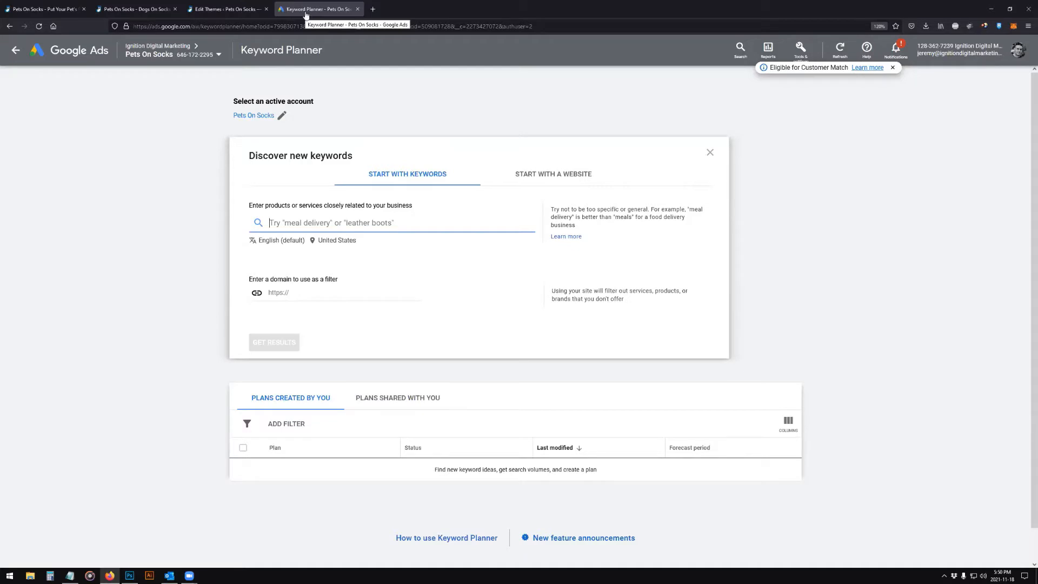
{"action": "left_click", "coordinate": [135, 9]}
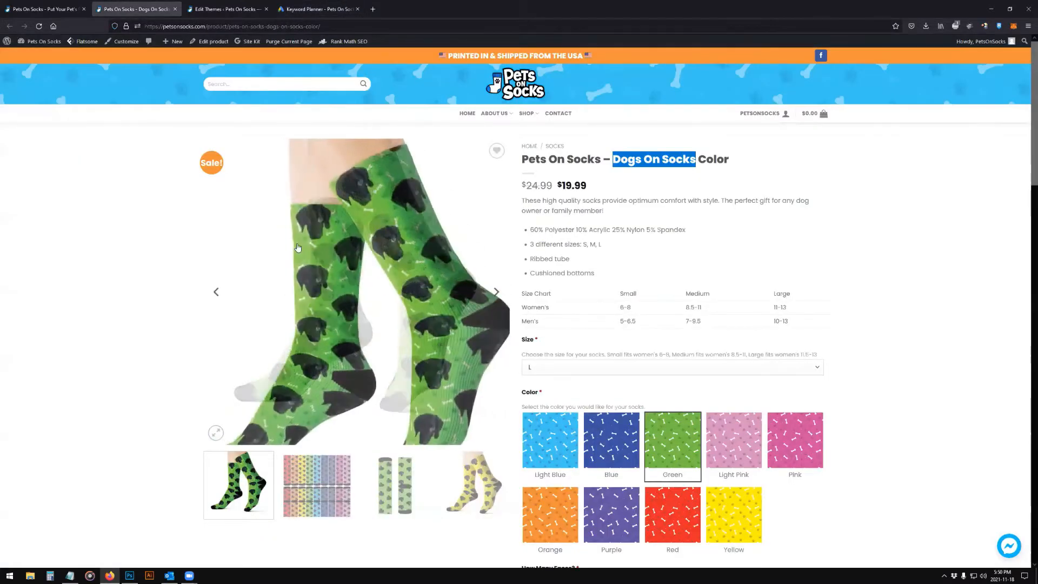
{"action": "left_click", "coordinate": [317, 9]}
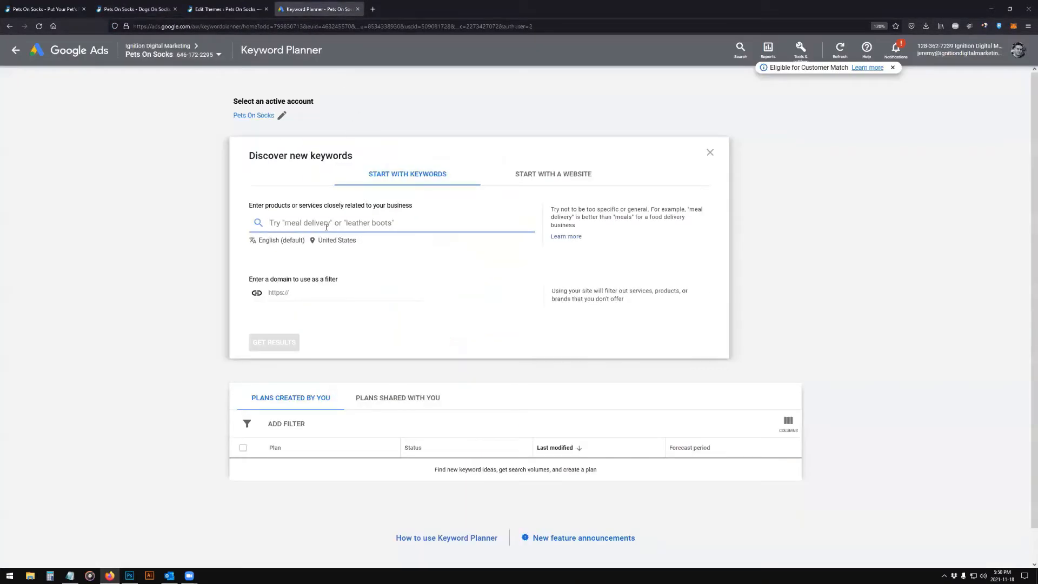
{"action": "type", "text": "dog face socks"}
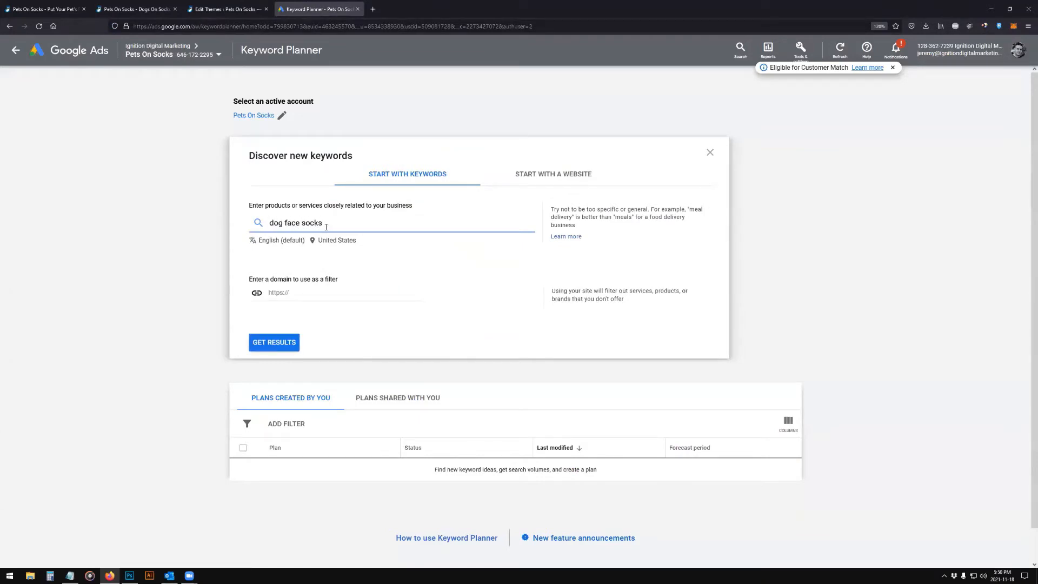
{"action": "key", "text": "Return"}
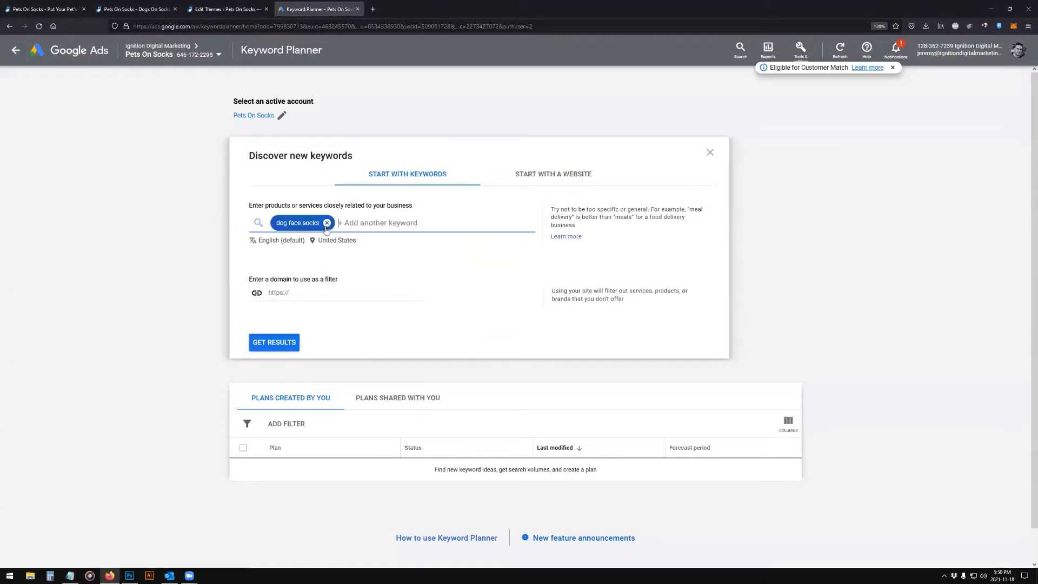
{"action": "type", "text": "put my dogs face on socks"}
{"action": "key", "text": "Return"}
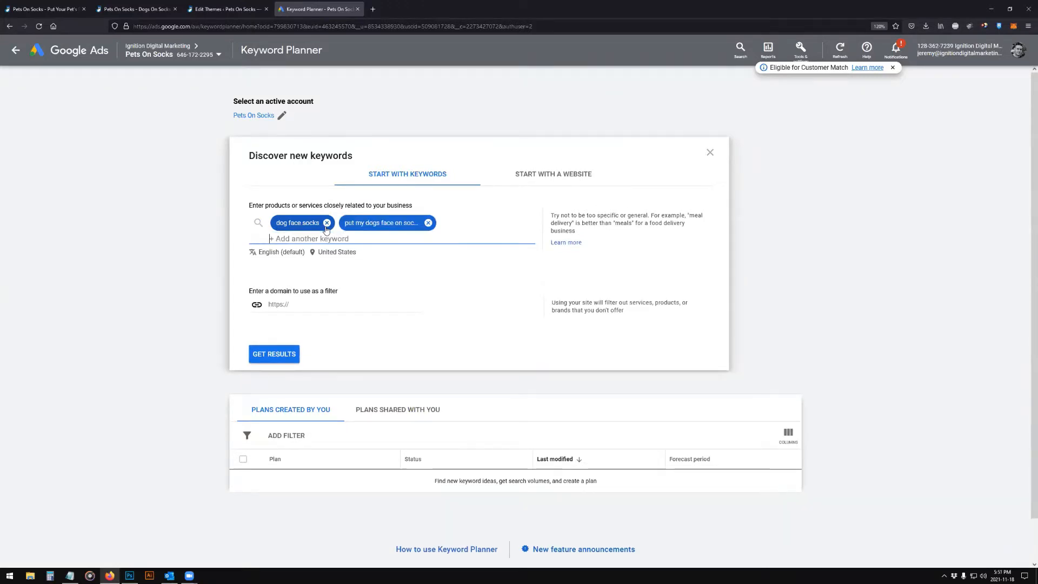
{"action": "type", "text": "dog photo socks"}
{"action": "key", "text": "Return"}
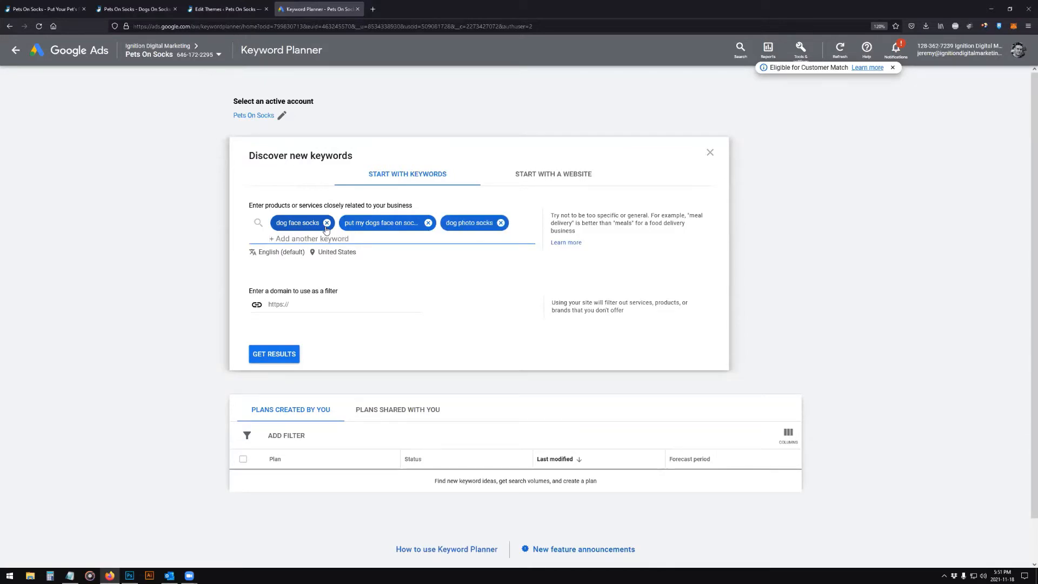
{"action": "type", "text": "dogs on socks"}
{"action": "key", "text": "Return"}
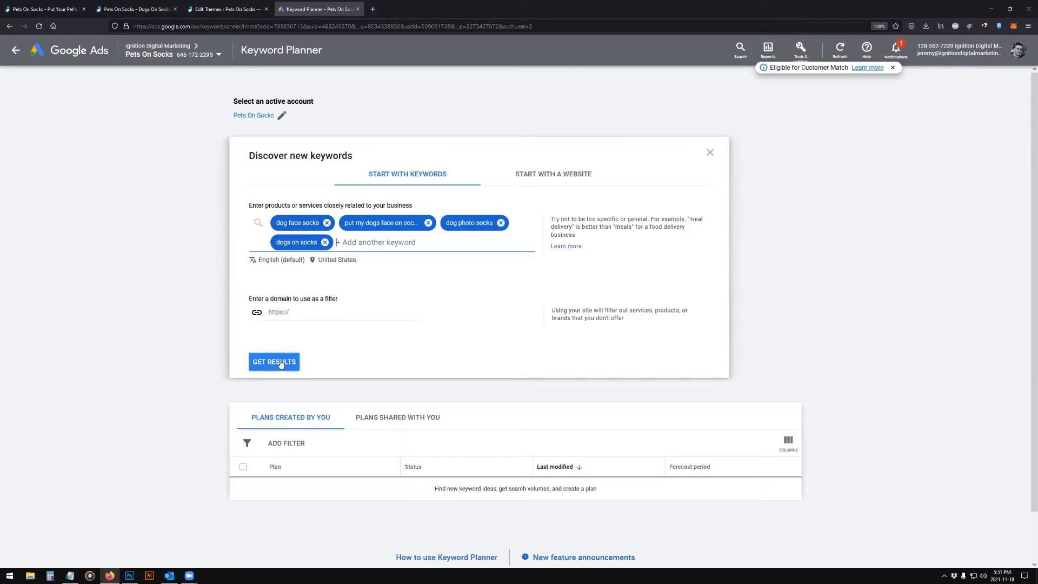
- Recheck the sock product page and get the keyword ideas for the entered seed keywords
{"action": "left_click", "coordinate": [116, 9]}
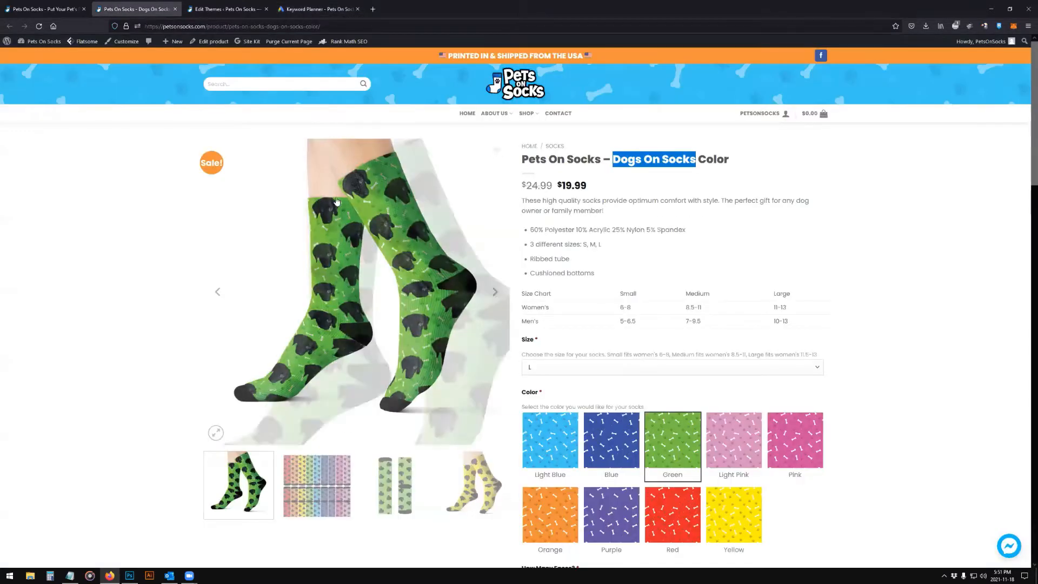
{"action": "left_click", "coordinate": [319, 10]}
{"action": "left_click", "coordinate": [268, 362]}
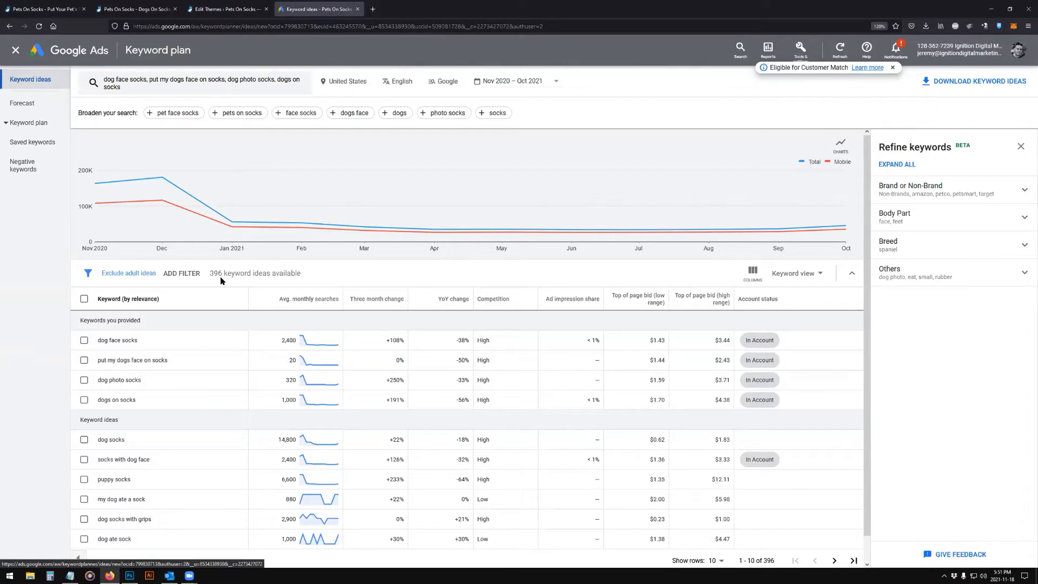
- Show 200 keyword ideas per page and sort them by average monthly searches, highest first
{"action": "scroll", "coordinate": [219, 276], "scroll_direction": "down", "scroll_amount": 1}
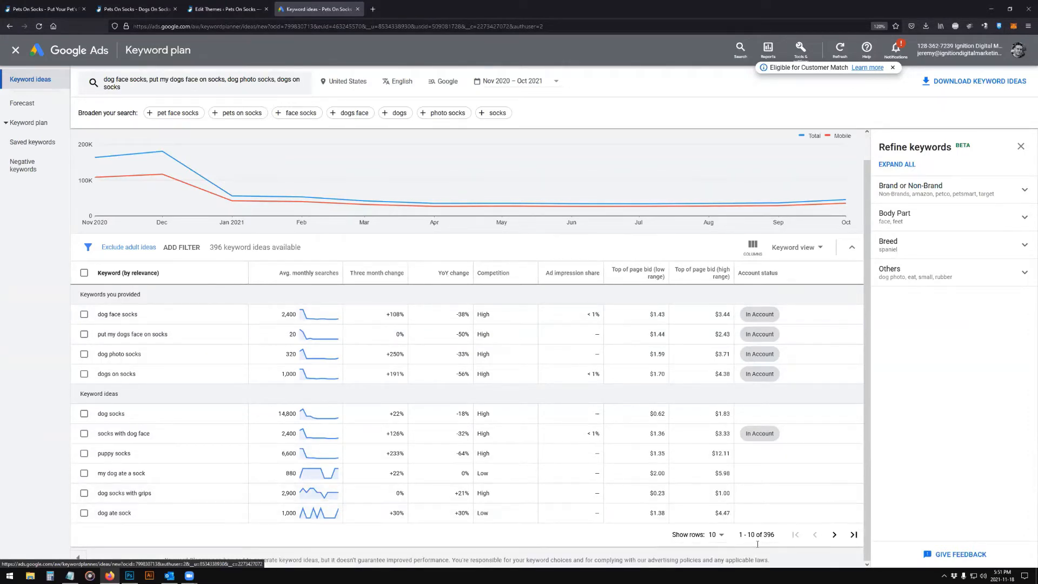
{"action": "left_click", "coordinate": [721, 535]}
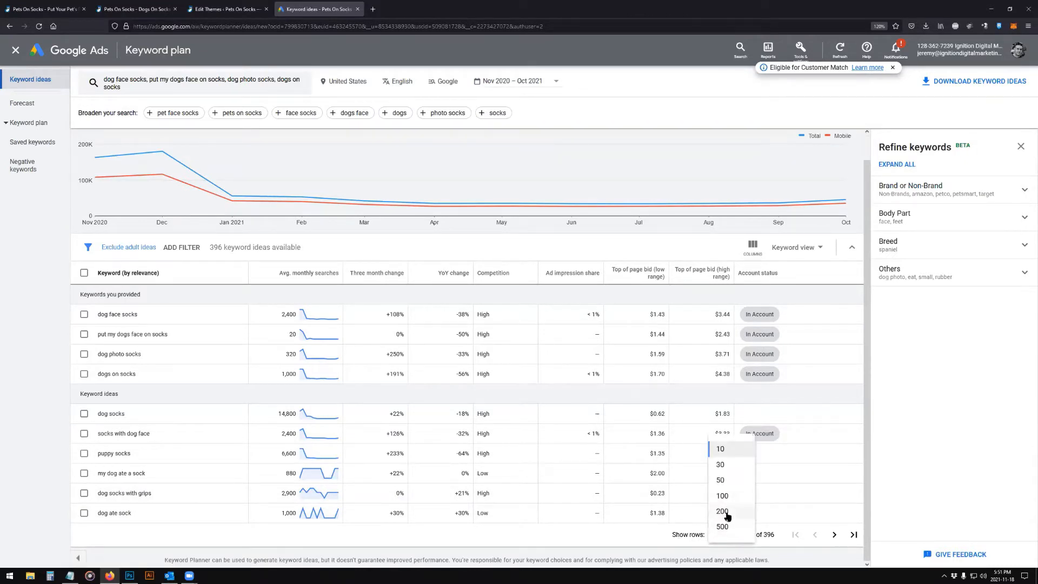
{"action": "left_click", "coordinate": [722, 518]}
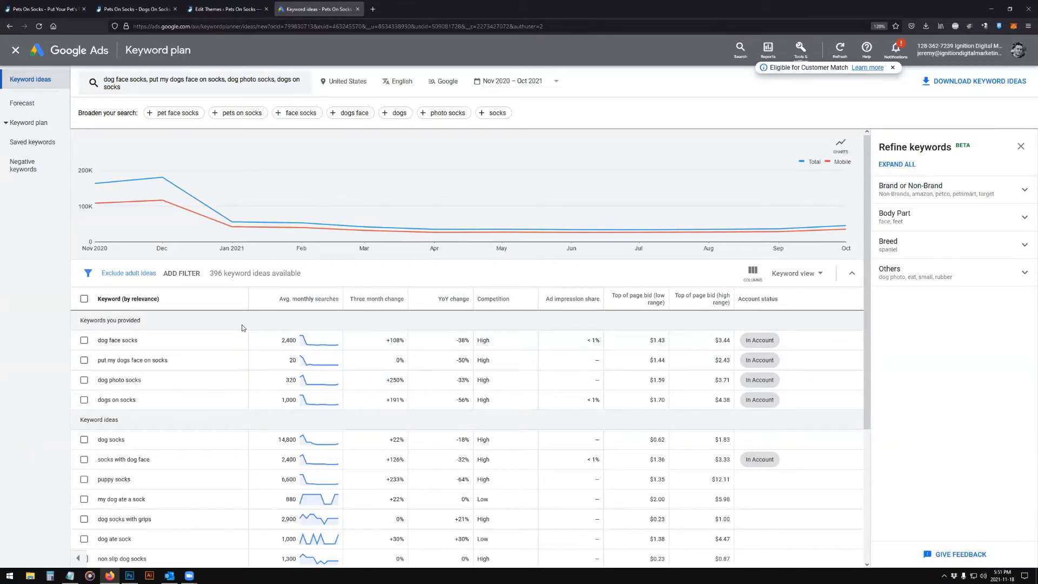
{"action": "scroll", "coordinate": [664, 454], "scroll_direction": "down", "scroll_amount": 2}
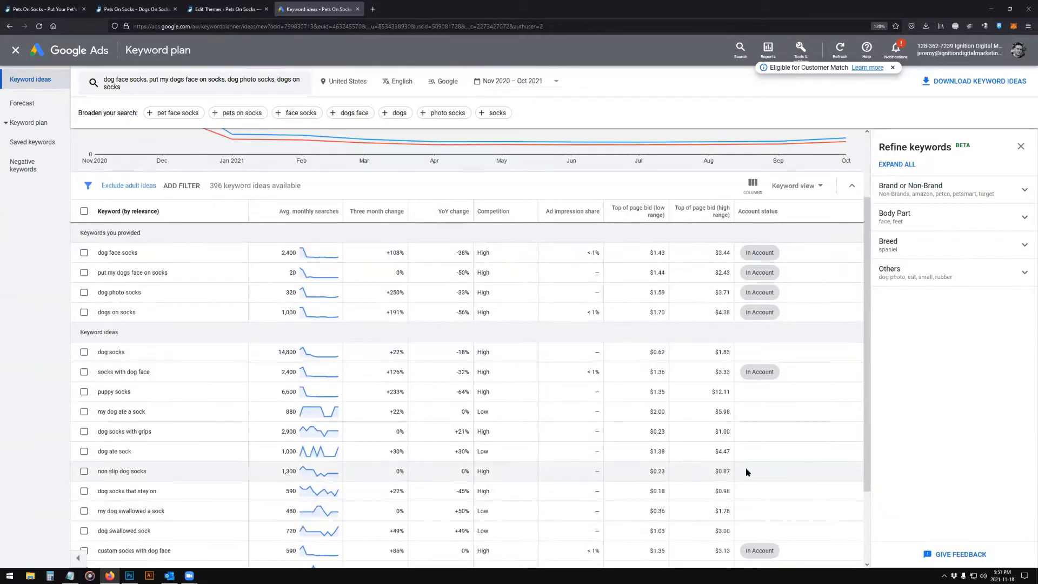
{"action": "scroll", "coordinate": [210, 378], "scroll_direction": "up", "scroll_amount": 2}
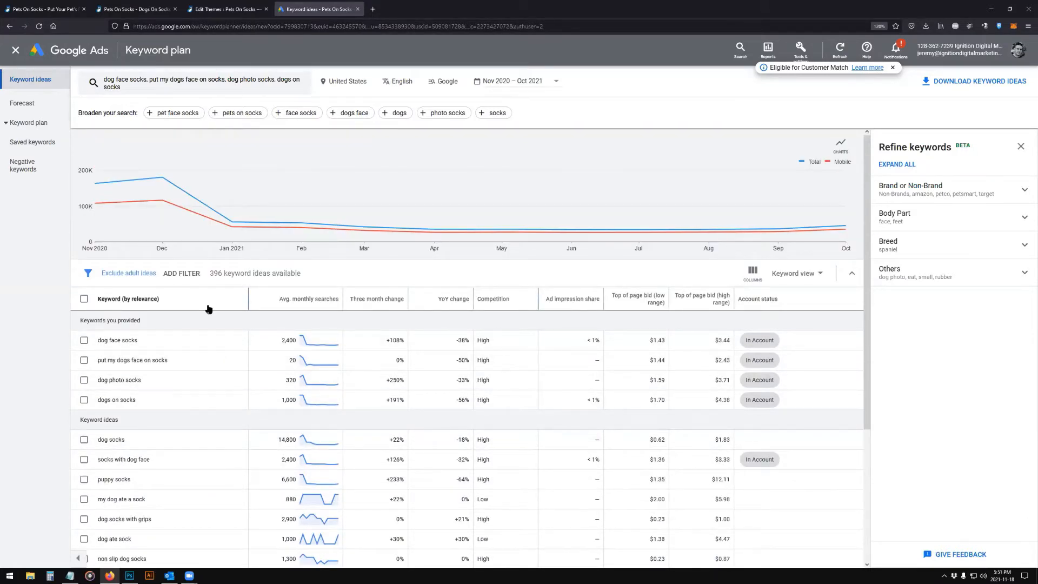
{"action": "left_click", "coordinate": [304, 299]}
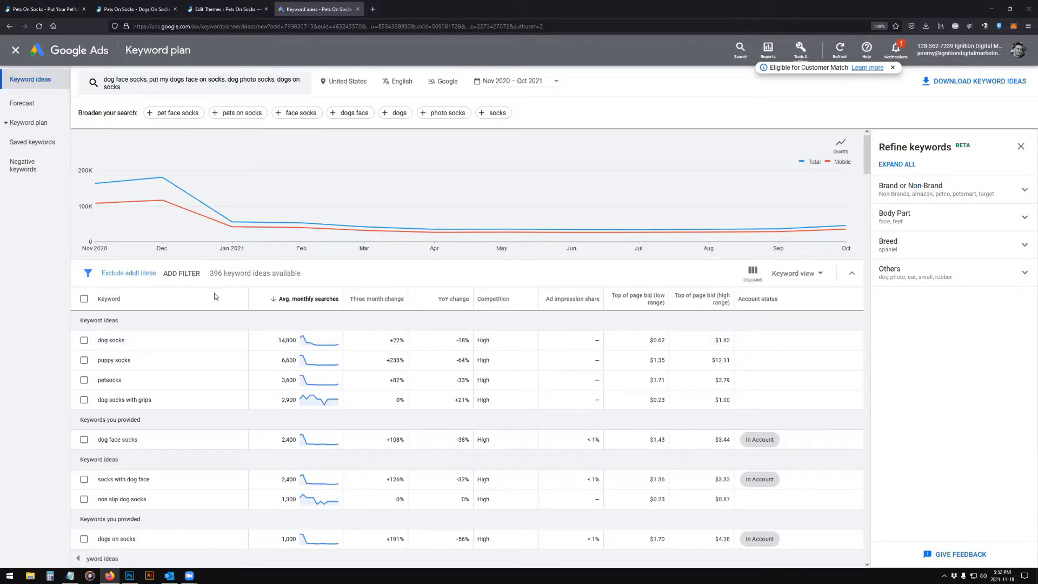
- Examine the monthly search volume trend and the relevance of the most-searched keyword ideas, such as dog socks
{"action": "mouse_move", "coordinate": [172, 207]}
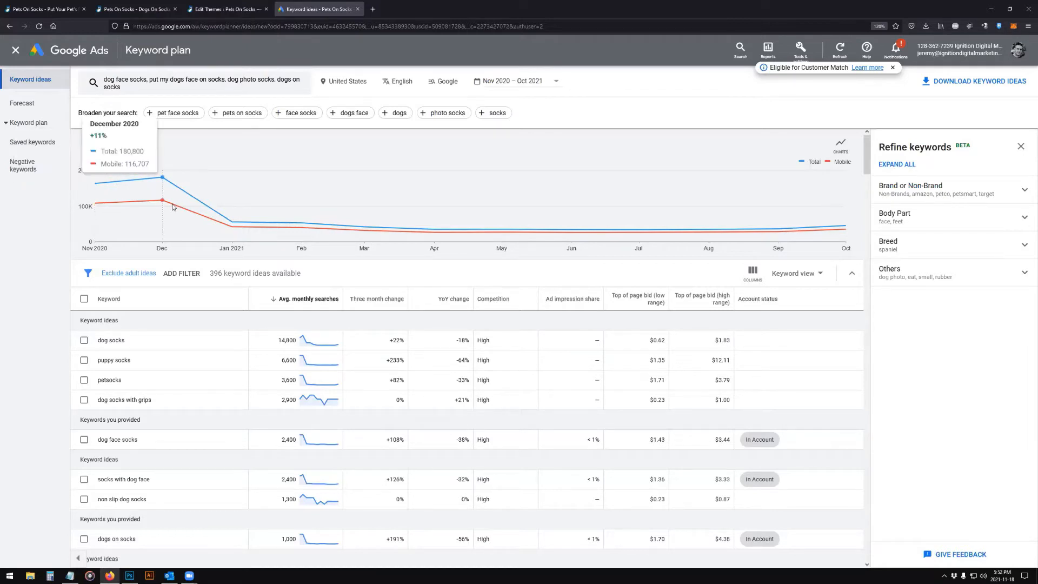
{"action": "mouse_move", "coordinate": [239, 209]}
{"action": "mouse_move", "coordinate": [107, 201]}
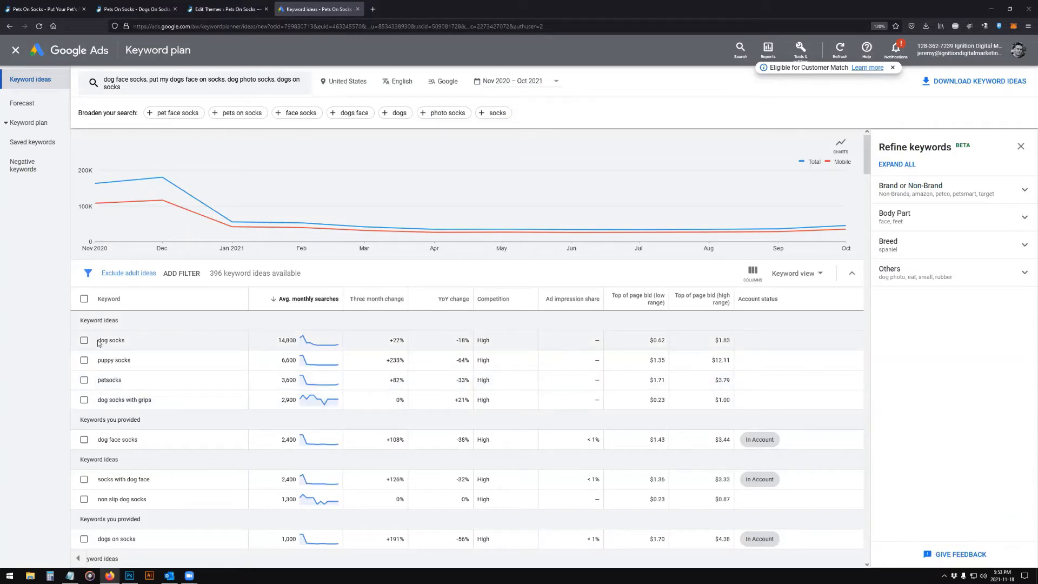
{"action": "left_click_drag", "start_coordinate": [98, 343], "coordinate": [124, 341]}
{"action": "left_click", "coordinate": [123, 341]}
{"action": "scroll", "coordinate": [128, 335], "scroll_direction": "down", "scroll_amount": 1}
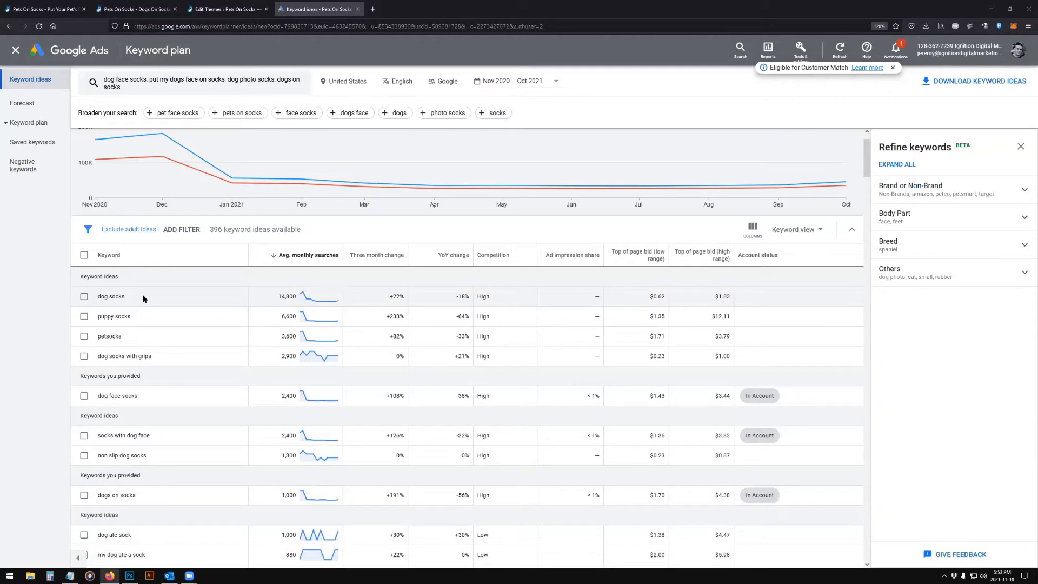
{"action": "scroll", "coordinate": [152, 308], "scroll_direction": "down", "scroll_amount": 1}
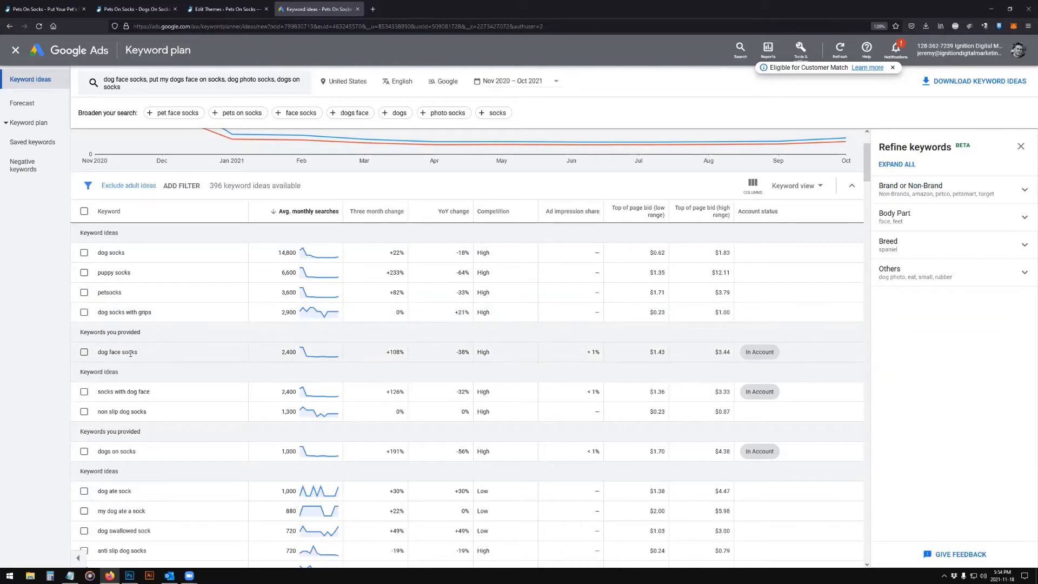
- Select the keywords dog face socks, socks with dog face, and dogs on socks from the ideas list
{"action": "left_click", "coordinate": [83, 352]}
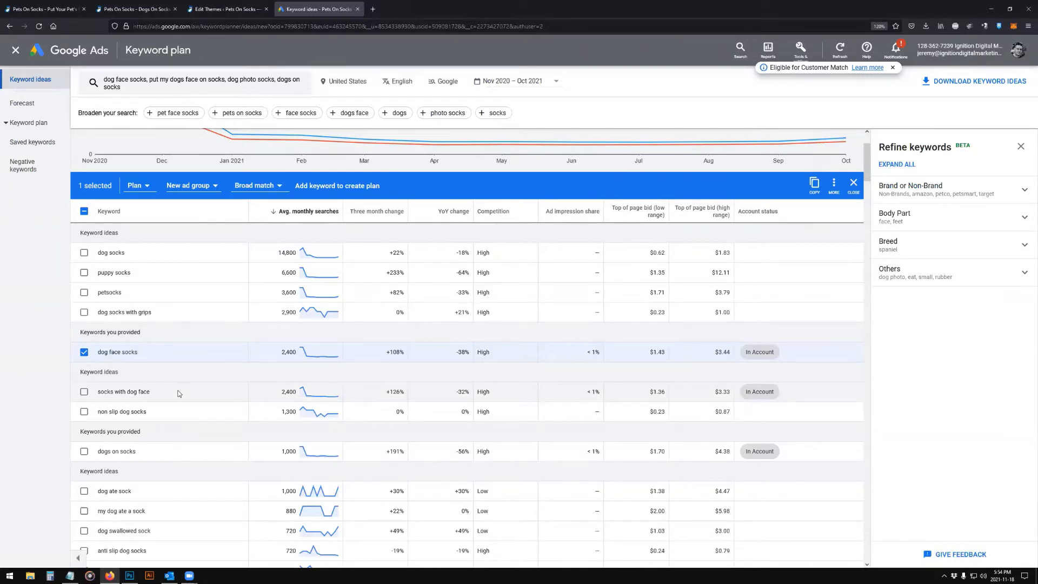
{"action": "scroll", "coordinate": [172, 407], "scroll_direction": "down", "scroll_amount": 2}
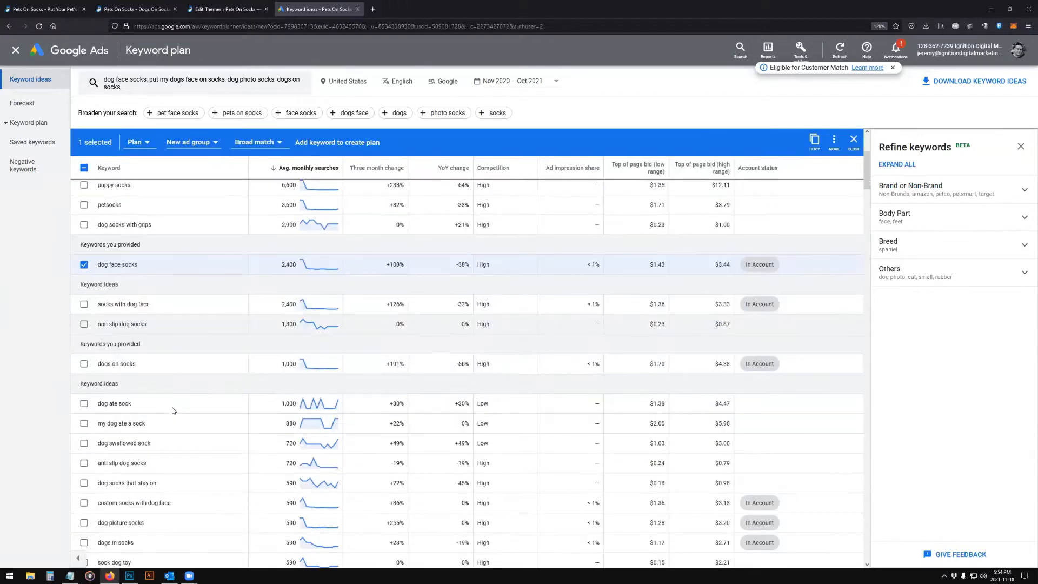
{"action": "left_click", "coordinate": [84, 306]}
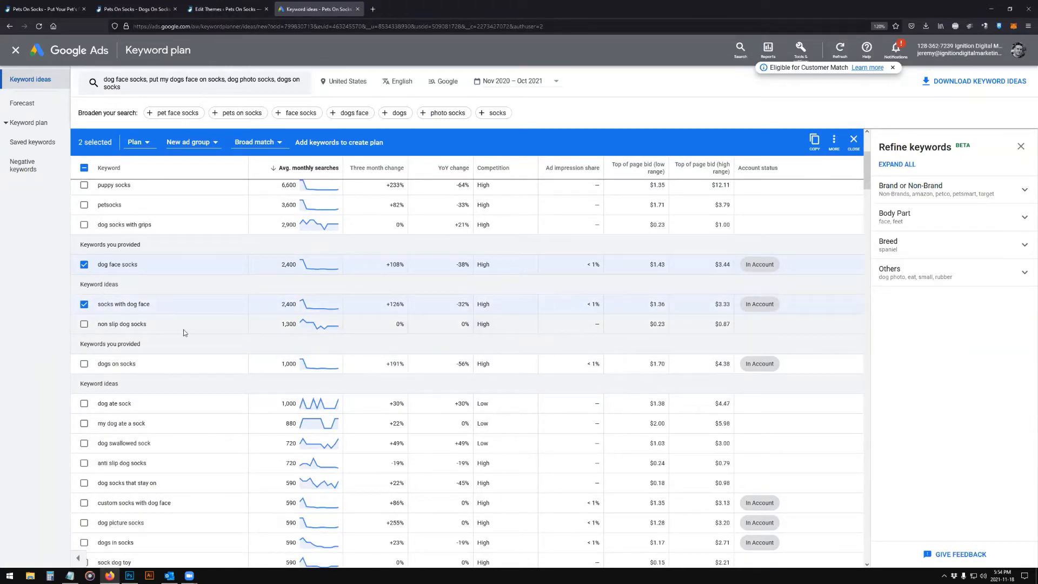
{"action": "scroll", "coordinate": [183, 334], "scroll_direction": "down", "scroll_amount": 3}
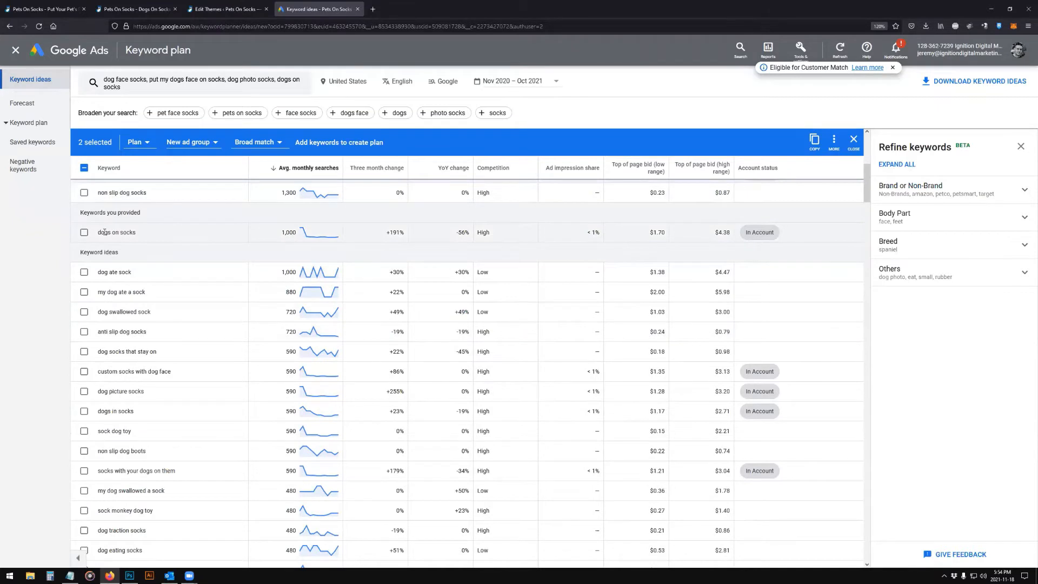
{"action": "left_click", "coordinate": [84, 232]}
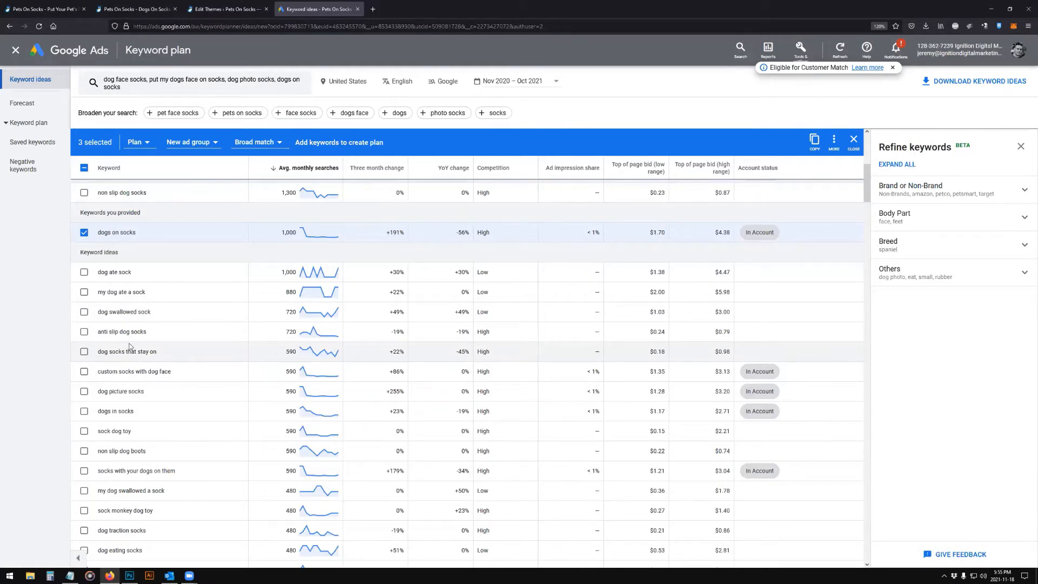
- Set the existing Black Friday campaign and its Dogs On Socks ad group as the destination for the selected keywords
{"action": "scroll", "coordinate": [127, 335], "scroll_direction": "down", "scroll_amount": 1}
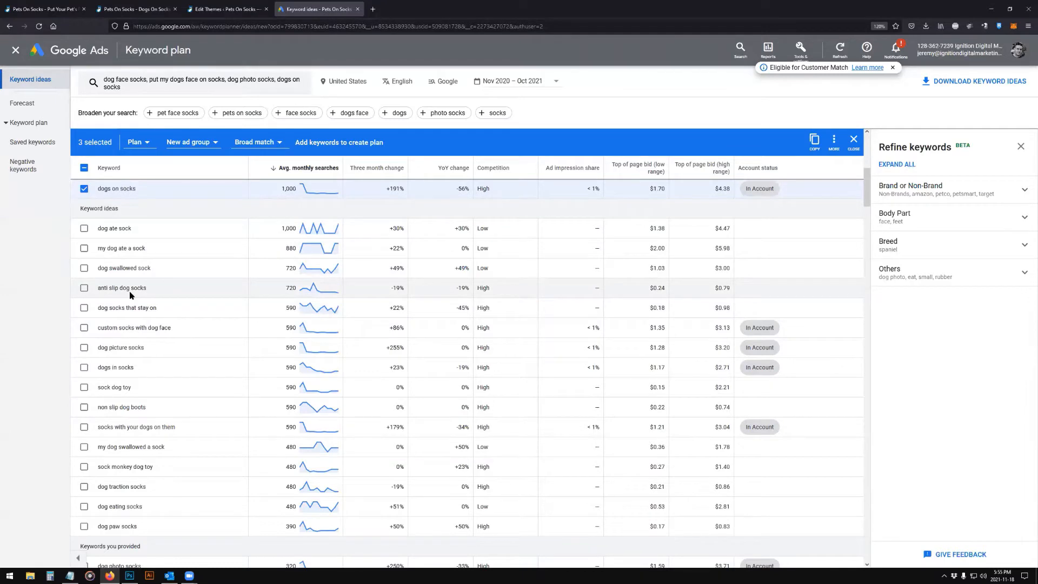
{"action": "scroll", "coordinate": [135, 325], "scroll_direction": "up", "scroll_amount": 1}
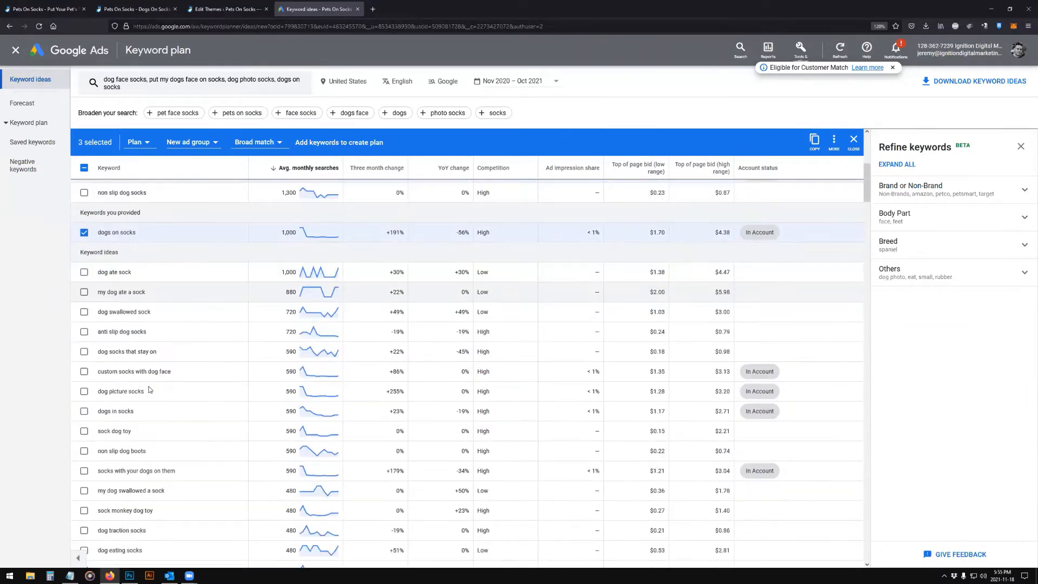
{"action": "scroll", "coordinate": [149, 390], "scroll_direction": "up", "scroll_amount": 6}
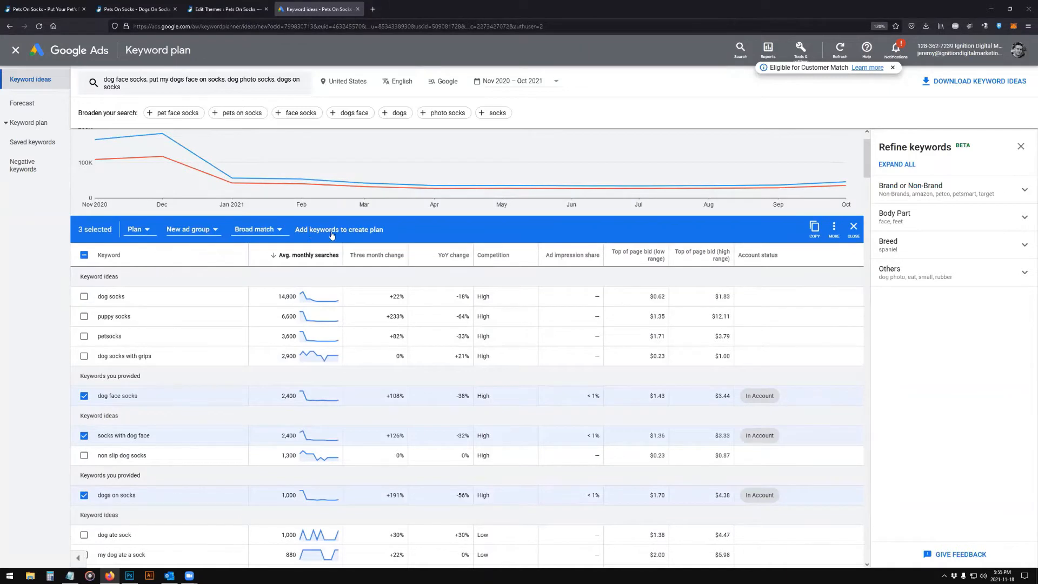
{"action": "left_click", "coordinate": [144, 234]}
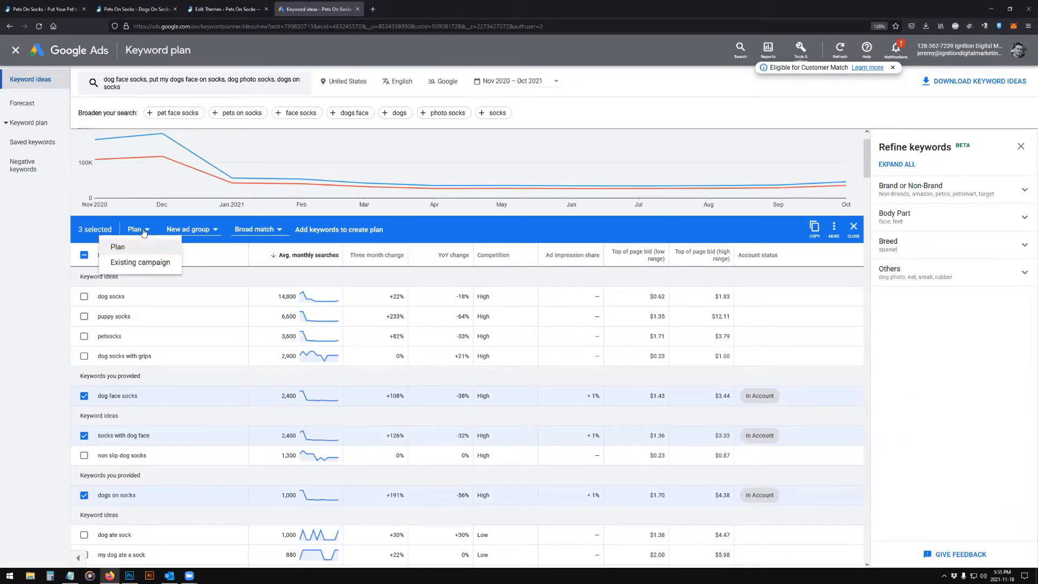
{"action": "left_click", "coordinate": [138, 262]}
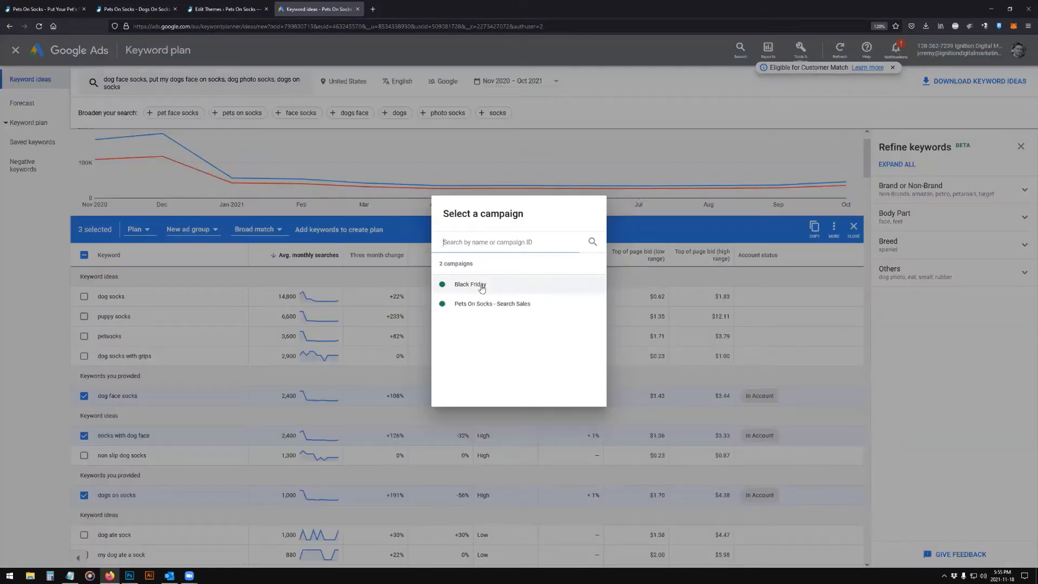
{"action": "left_click", "coordinate": [475, 287]}
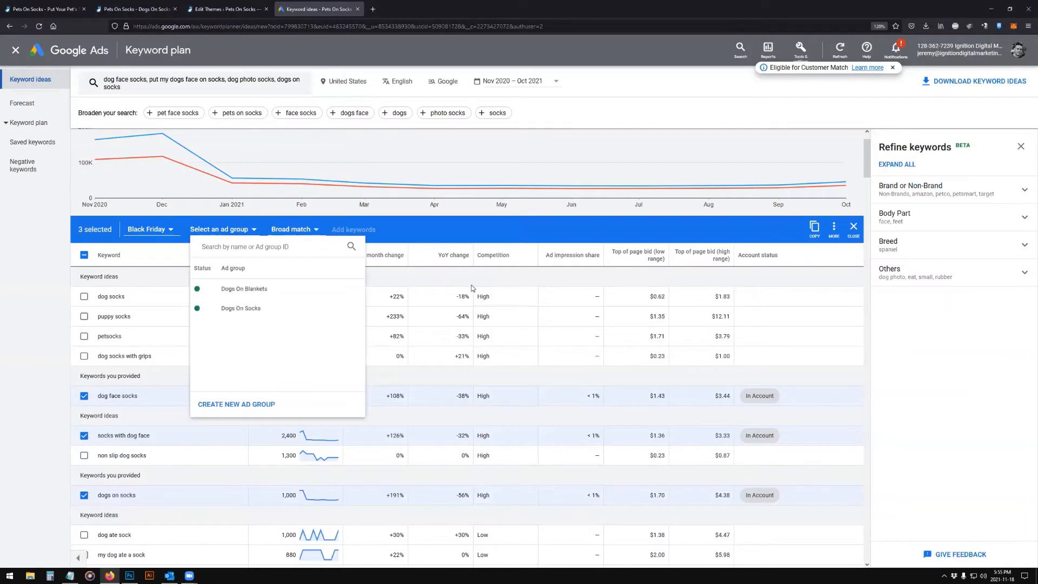
{"action": "left_click", "coordinate": [241, 311]}
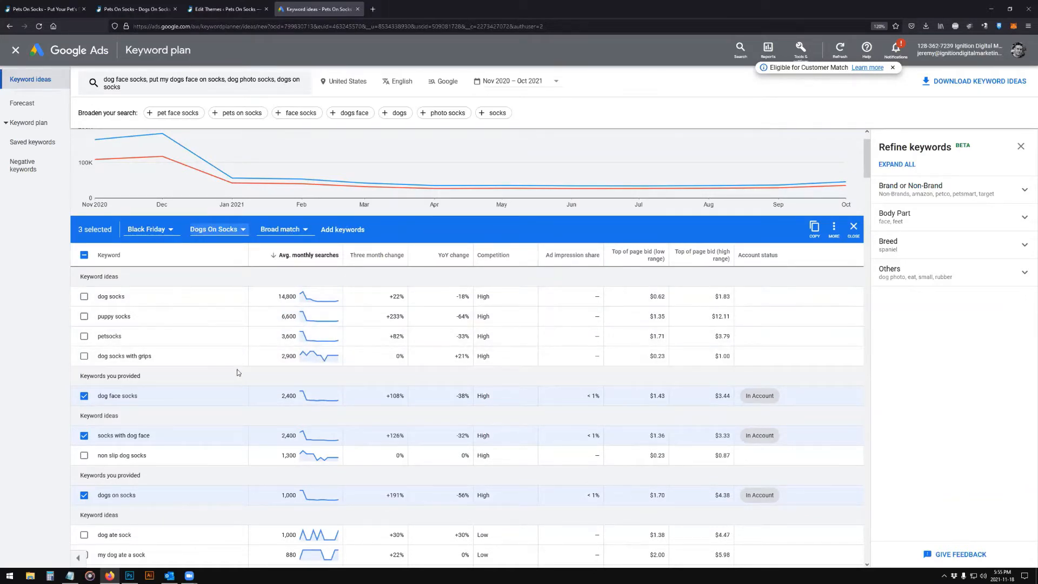
{"action": "scroll", "coordinate": [241, 366], "scroll_direction": "down", "scroll_amount": 1}
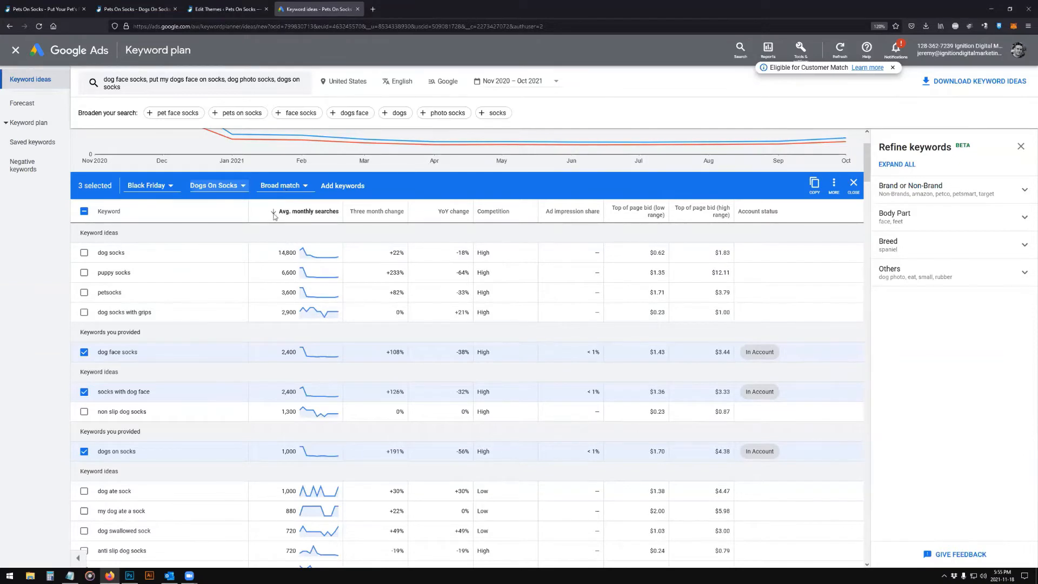
{"action": "scroll", "coordinate": [157, 332], "scroll_direction": "down", "scroll_amount": 3}
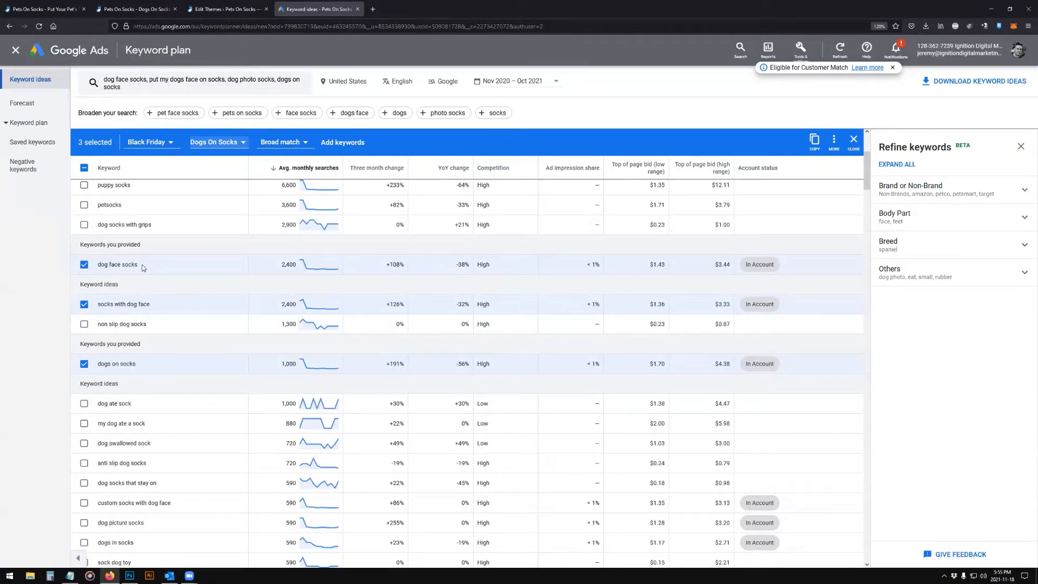
- Examine the three selected keywords and the surrounding keyword ideas for relevance and search volume
{"action": "scroll", "coordinate": [154, 303], "scroll_direction": "up", "scroll_amount": 3}
{"action": "scroll", "coordinate": [163, 340], "scroll_direction": "down", "scroll_amount": 6}
{"action": "scroll", "coordinate": [165, 346], "scroll_direction": "down", "scroll_amount": 2}
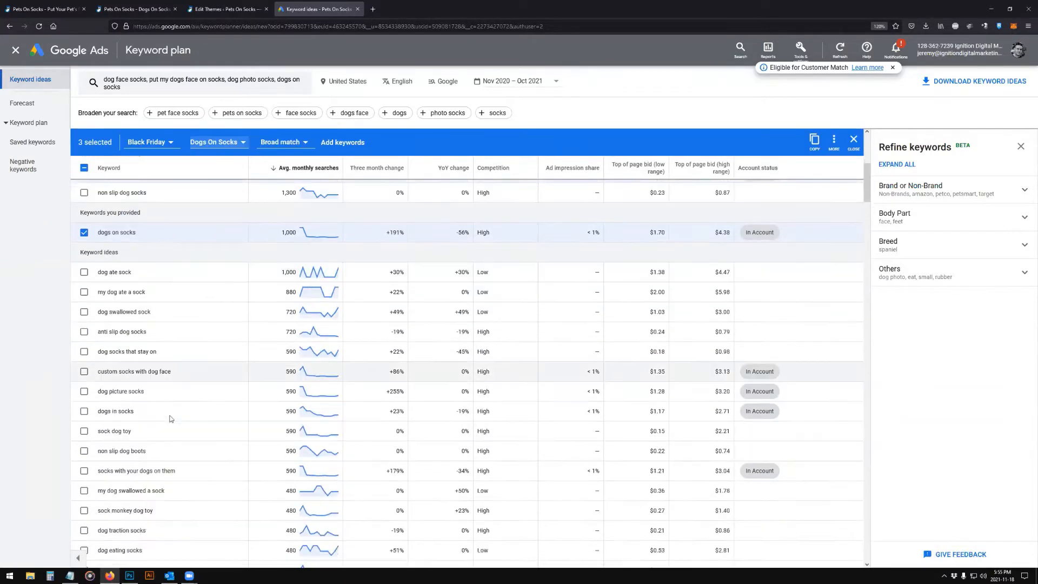
{"action": "scroll", "coordinate": [173, 379], "scroll_direction": "up", "scroll_amount": 5}
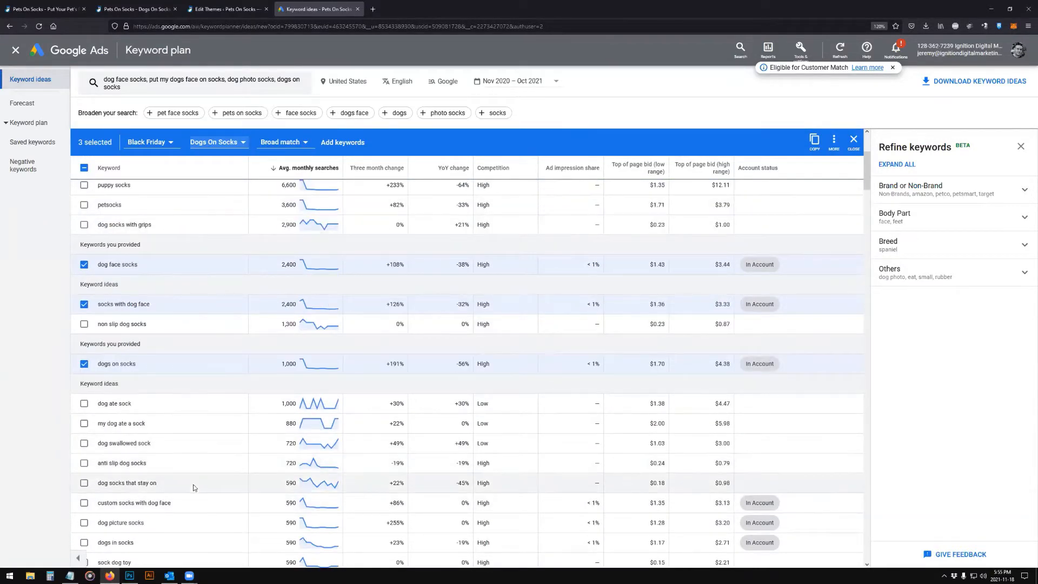
{"action": "scroll", "coordinate": [178, 465], "scroll_direction": "up", "scroll_amount": 3}
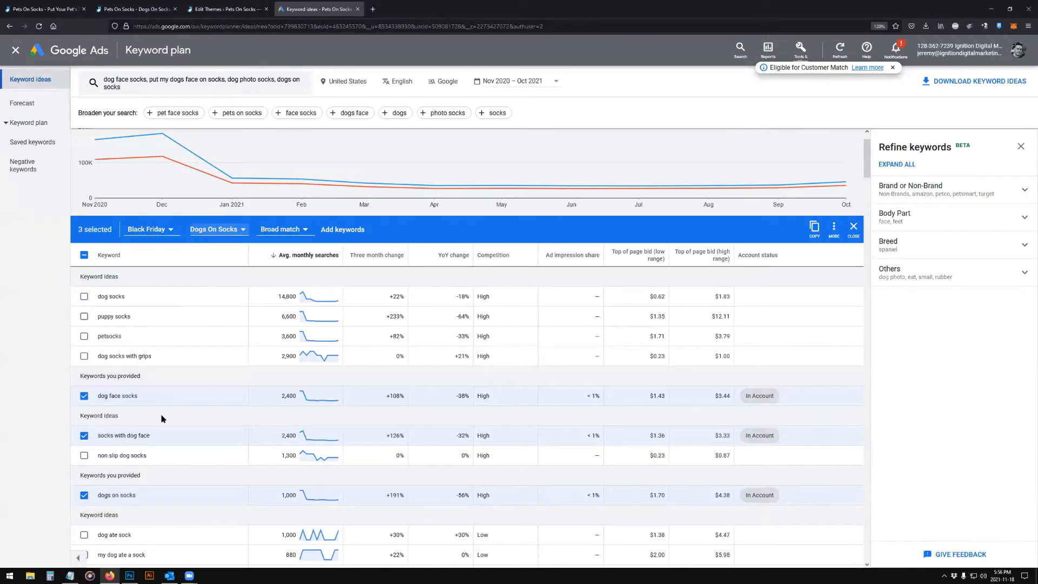
{"action": "scroll", "coordinate": [163, 419], "scroll_direction": "down", "scroll_amount": 3}
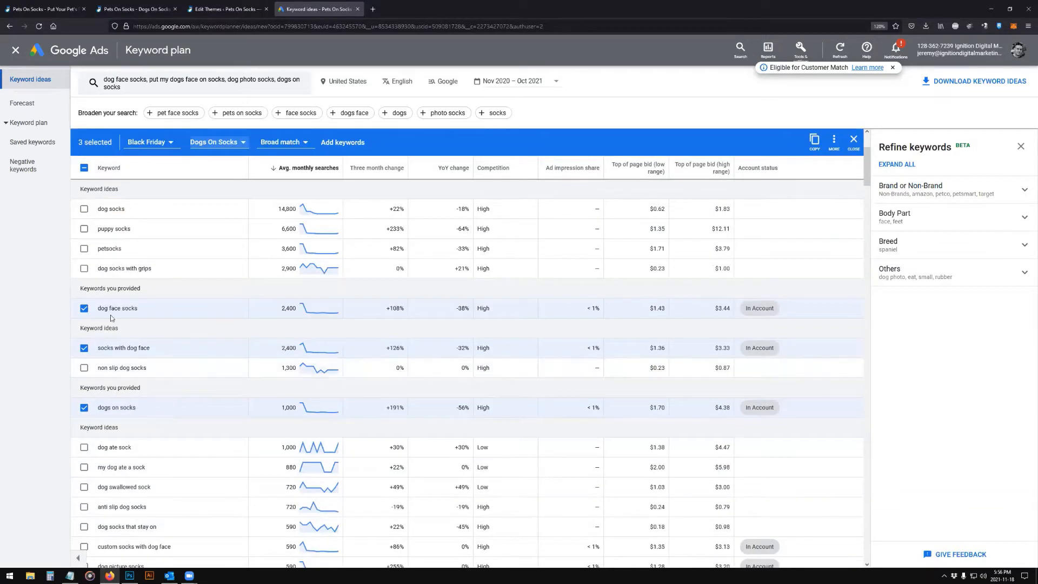
{"action": "left_click_drag", "start_coordinate": [109, 308], "coordinate": [136, 308]}
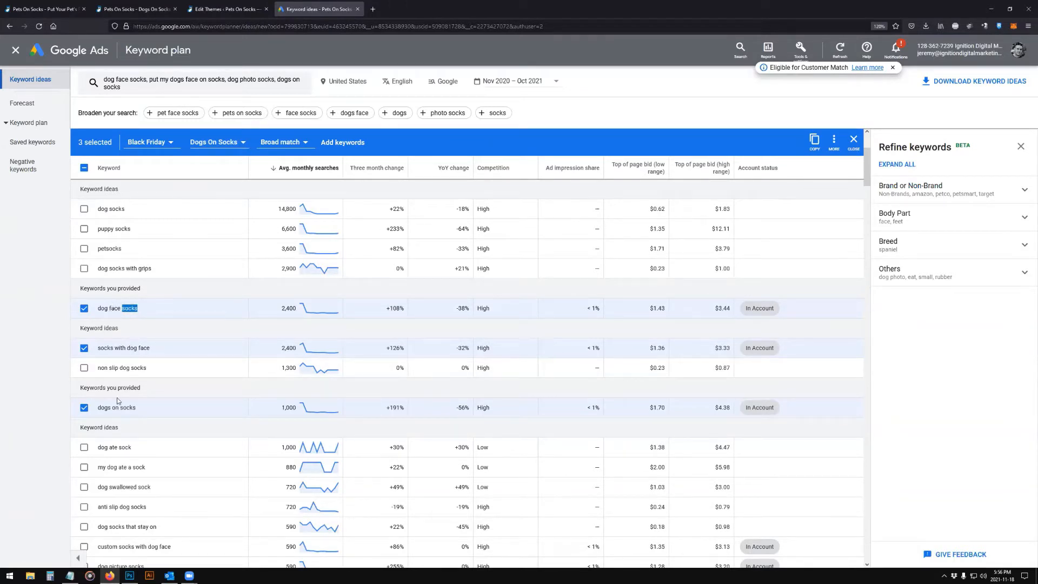
- Set the match type of the three selected keywords to Exact match
{"action": "scroll", "coordinate": [282, 195], "scroll_direction": "up", "scroll_amount": 1}
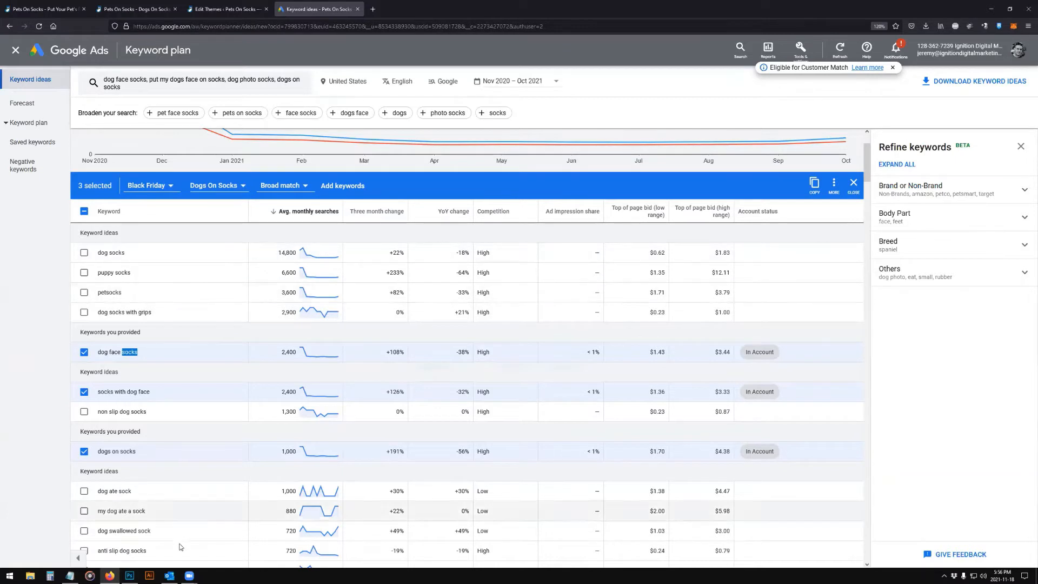
{"action": "left_click", "coordinate": [286, 186]}
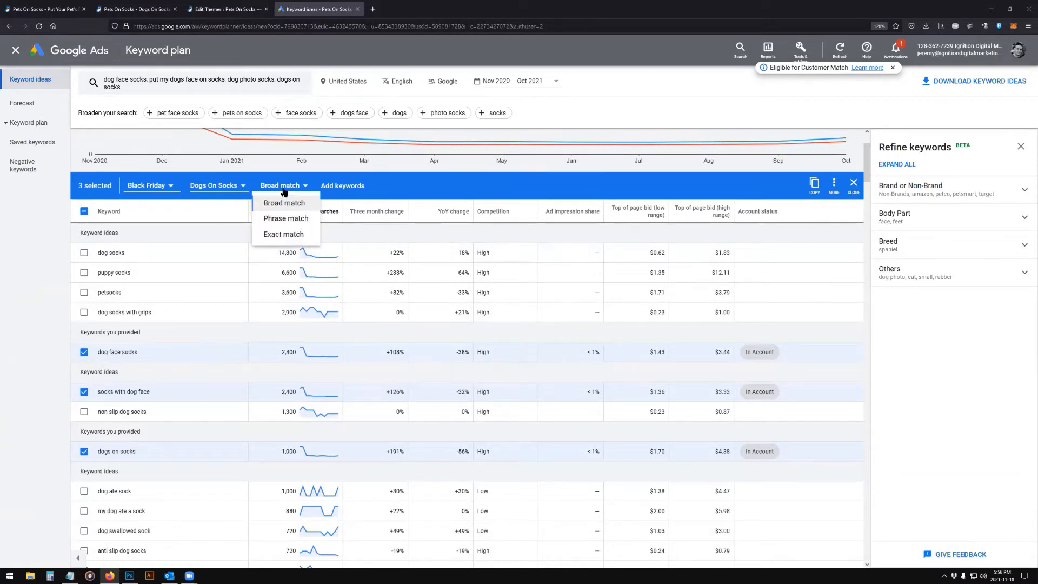
{"action": "left_click", "coordinate": [285, 235]}
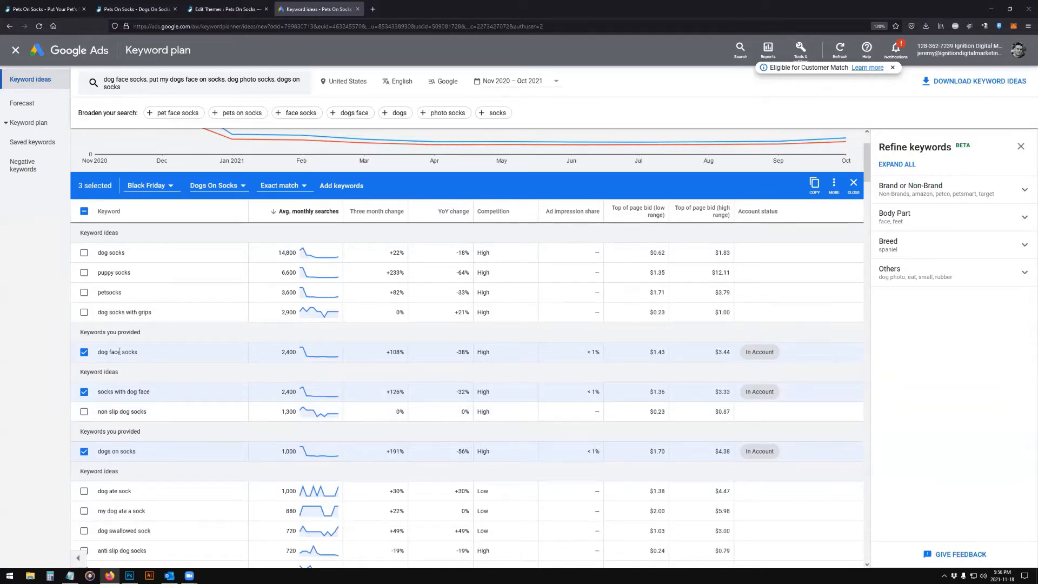
- Compare the wording and search volume of the selected keywords dog face socks and socks with dog face
{"action": "left_click_drag", "start_coordinate": [97, 352], "coordinate": [125, 352]}
{"action": "left_click", "coordinate": [120, 352]}
{"action": "scroll", "coordinate": [170, 382], "scroll_direction": "down", "scroll_amount": 2}
{"action": "scroll", "coordinate": [171, 382], "scroll_direction": "down", "scroll_amount": 1}
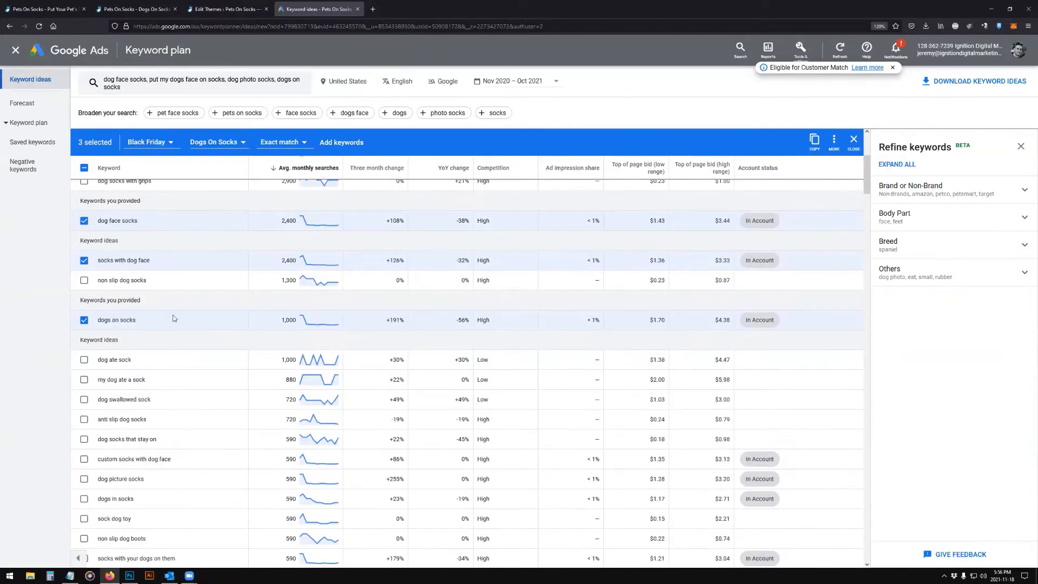
{"action": "left_click_drag", "start_coordinate": [99, 220], "coordinate": [142, 222]}
{"action": "left_click_drag", "start_coordinate": [97, 260], "coordinate": [150, 259]}
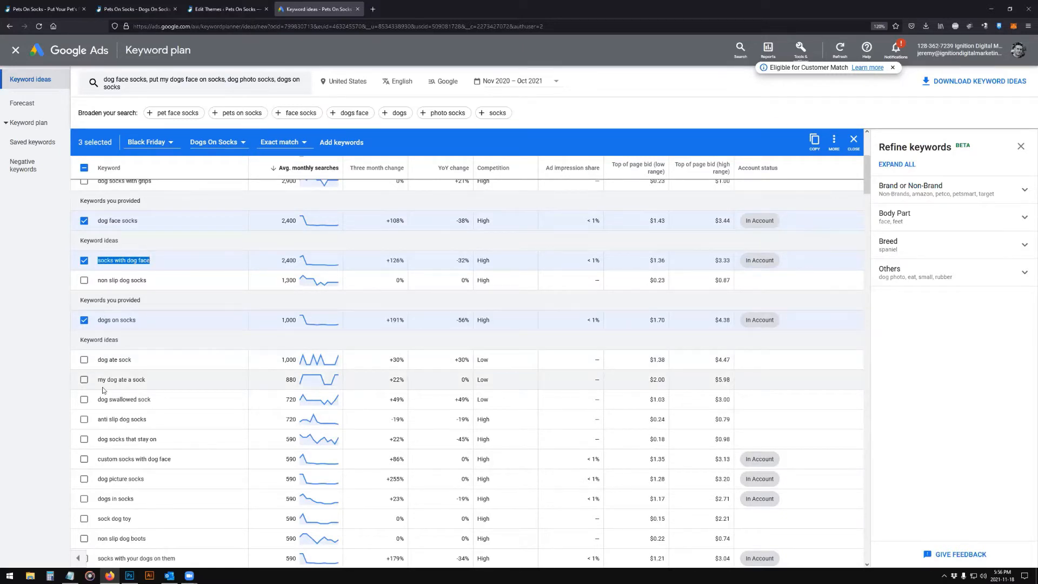
{"action": "scroll", "coordinate": [158, 406], "scroll_direction": "up", "scroll_amount": 1}
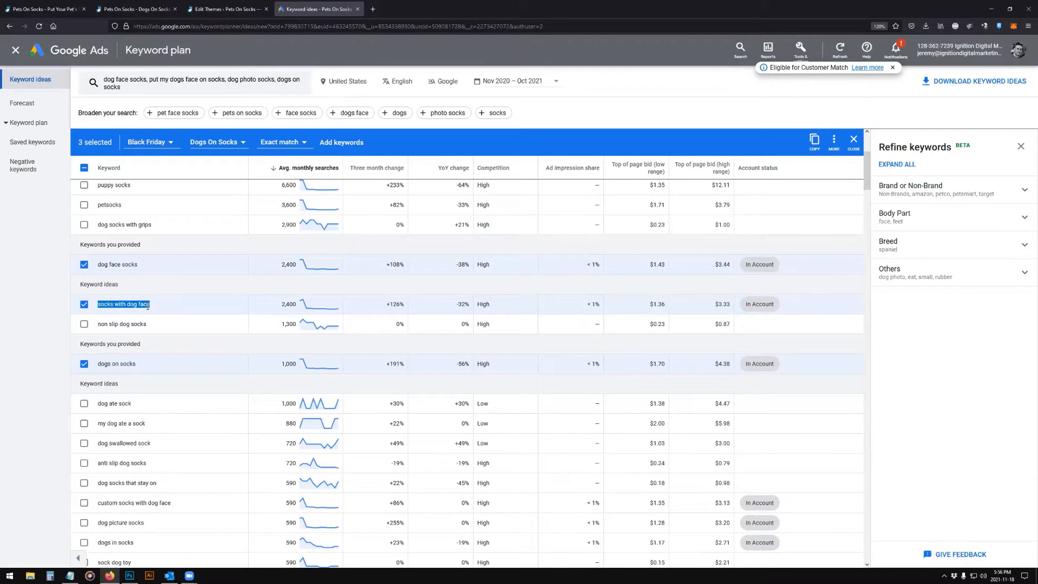
{"action": "left_click", "coordinate": [127, 305]}
- Add the three selected exact match keywords to the Dogs On Socks ad group of the Black Friday campaign
{"action": "scroll", "coordinate": [190, 260], "scroll_direction": "up", "scroll_amount": 2}
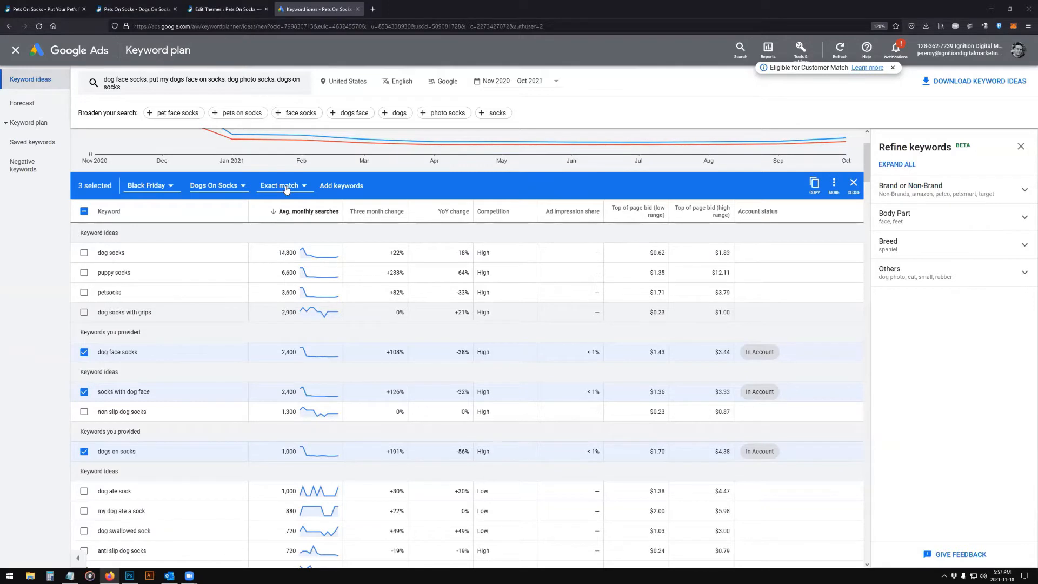
{"action": "left_click", "coordinate": [343, 187]}
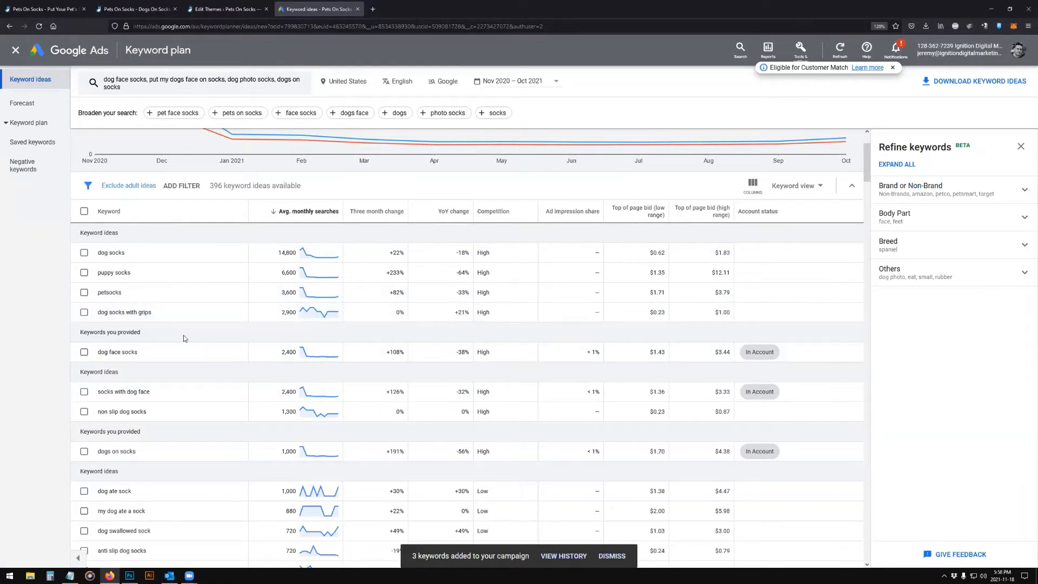
- Examine irrelevant keyword ideas such as dog ate sock and dog swallowed sock as candidates for negative keywords
{"action": "scroll", "coordinate": [163, 324], "scroll_direction": "down", "scroll_amount": 5}
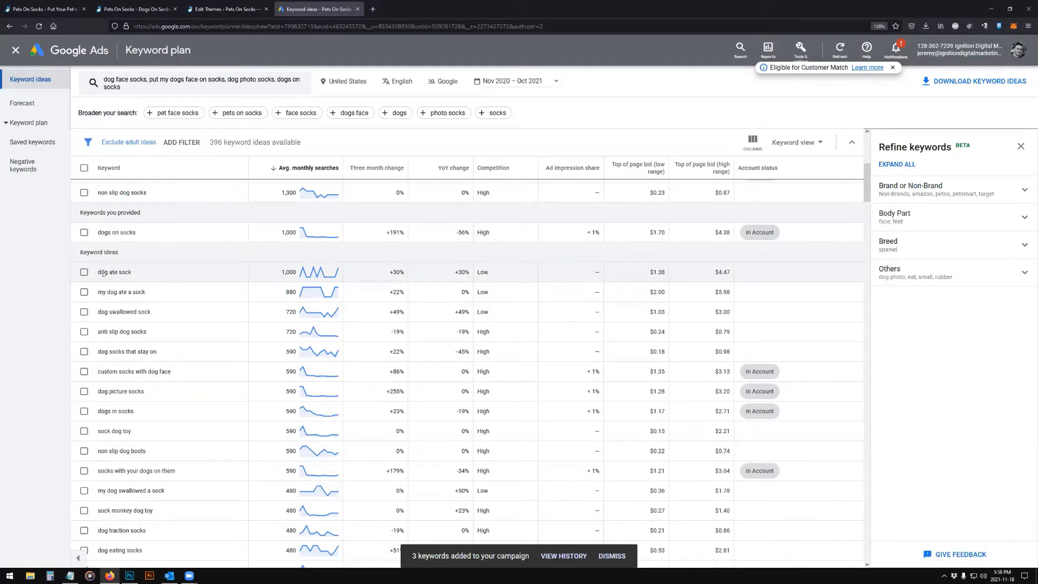
{"action": "left_click_drag", "start_coordinate": [103, 273], "coordinate": [129, 273]}
{"action": "left_click", "coordinate": [128, 273]}
{"action": "left_click_drag", "start_coordinate": [101, 311], "coordinate": [141, 310]}
{"action": "left_click", "coordinate": [141, 311]}
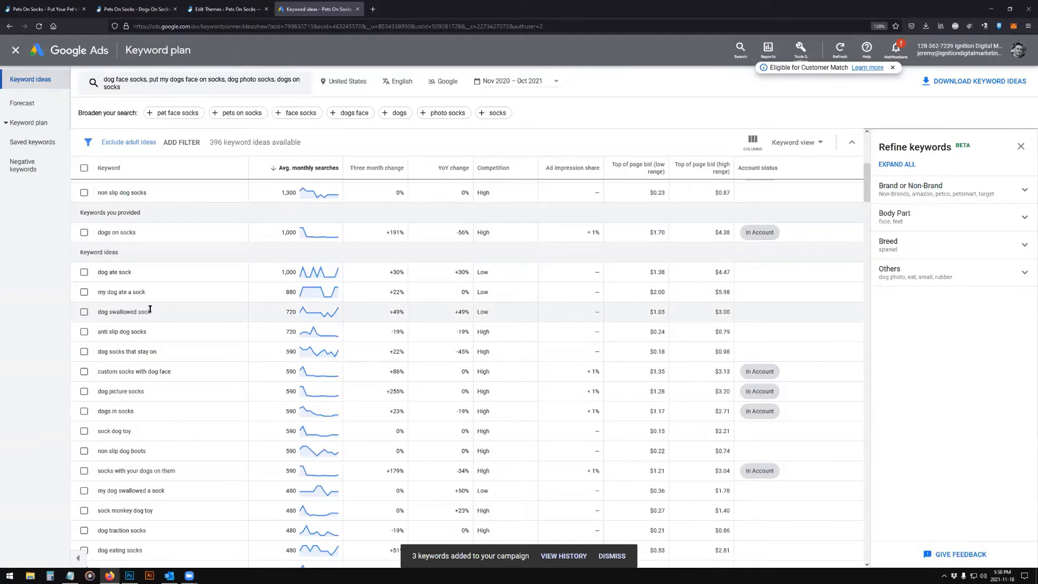
- Leave the keyword plan and view the negative keywords of the Dogs On Socks ad group in Pets On Socks - Search Sales
{"action": "left_click", "coordinate": [15, 50]}
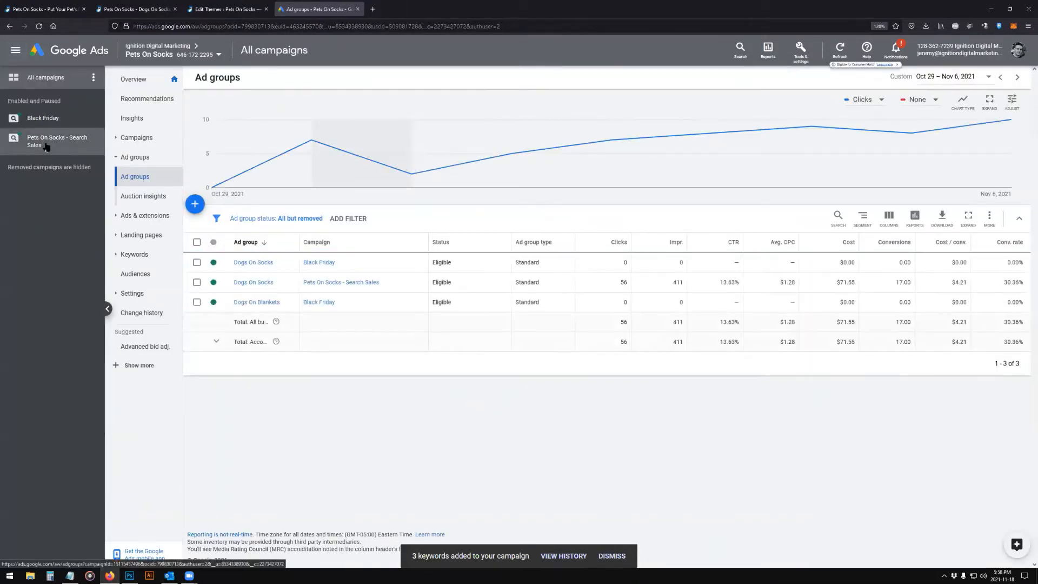
{"action": "left_click", "coordinate": [47, 154]}
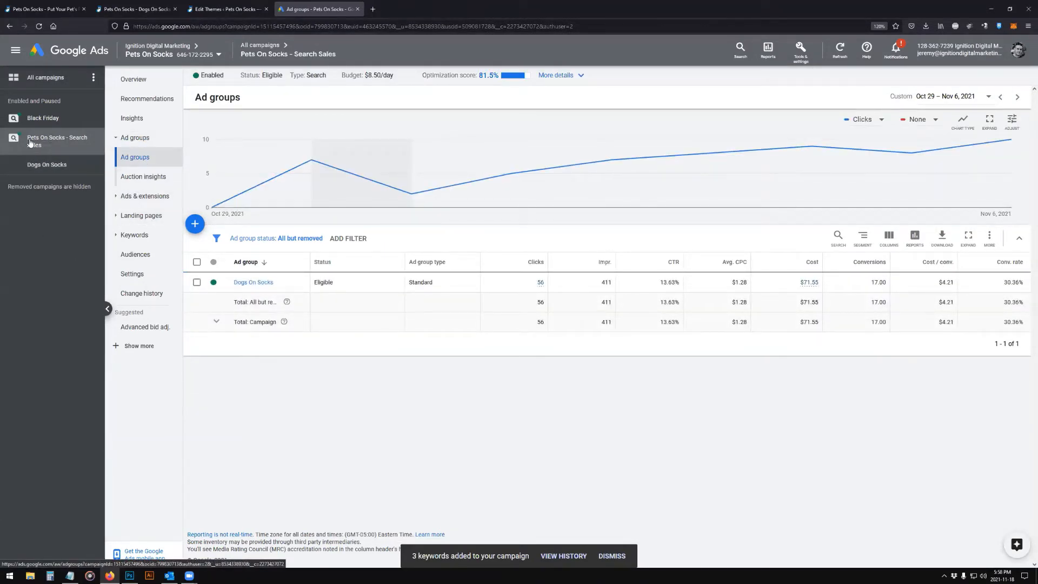
{"action": "left_click", "coordinate": [37, 166]}
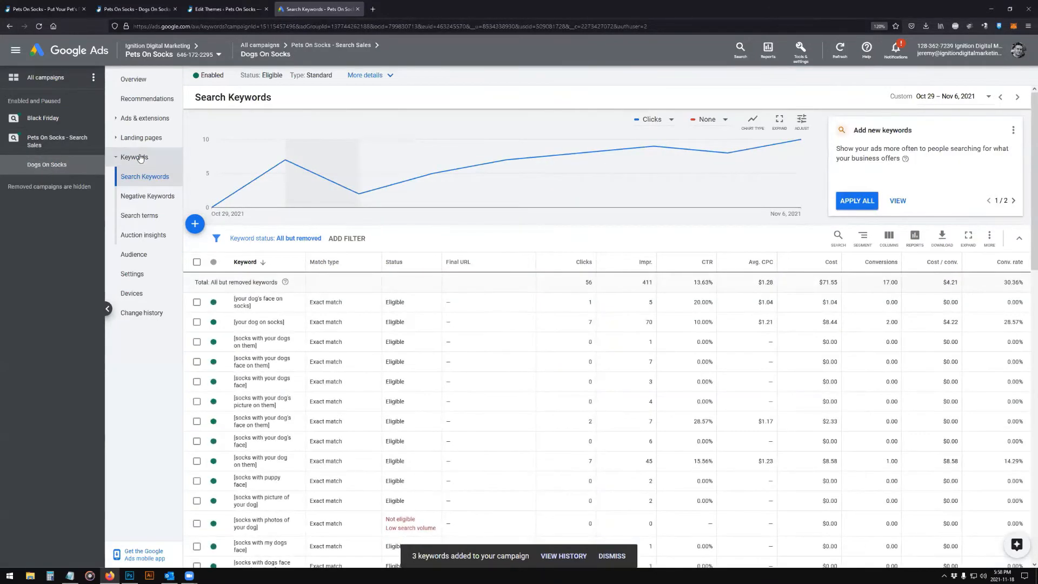
{"action": "left_click", "coordinate": [136, 197]}
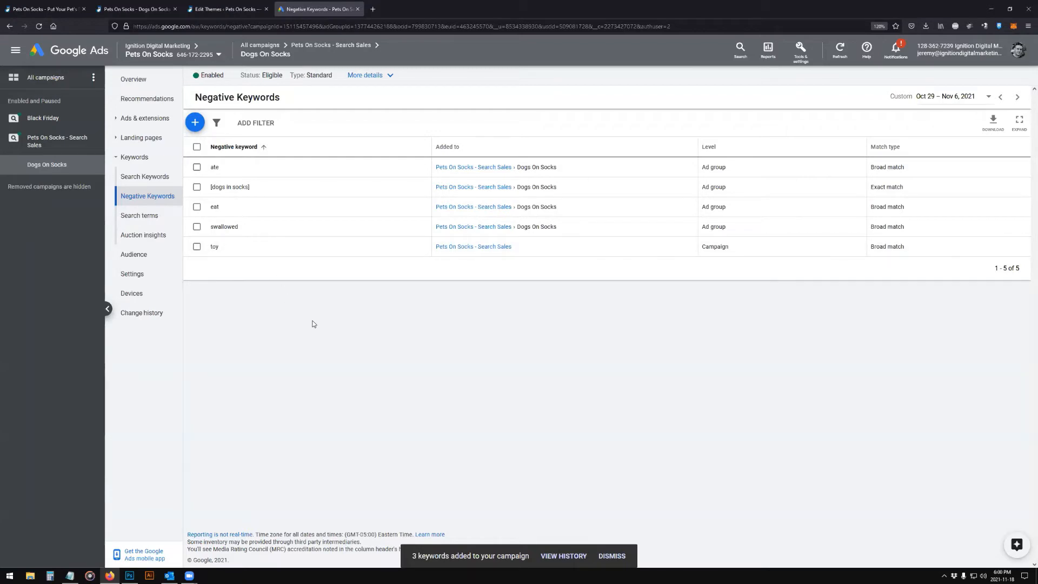
- Open the ads of the Black Friday campaign's Dogs On Socks ad group and show the ad types available for creation
{"action": "left_click", "coordinate": [39, 142]}
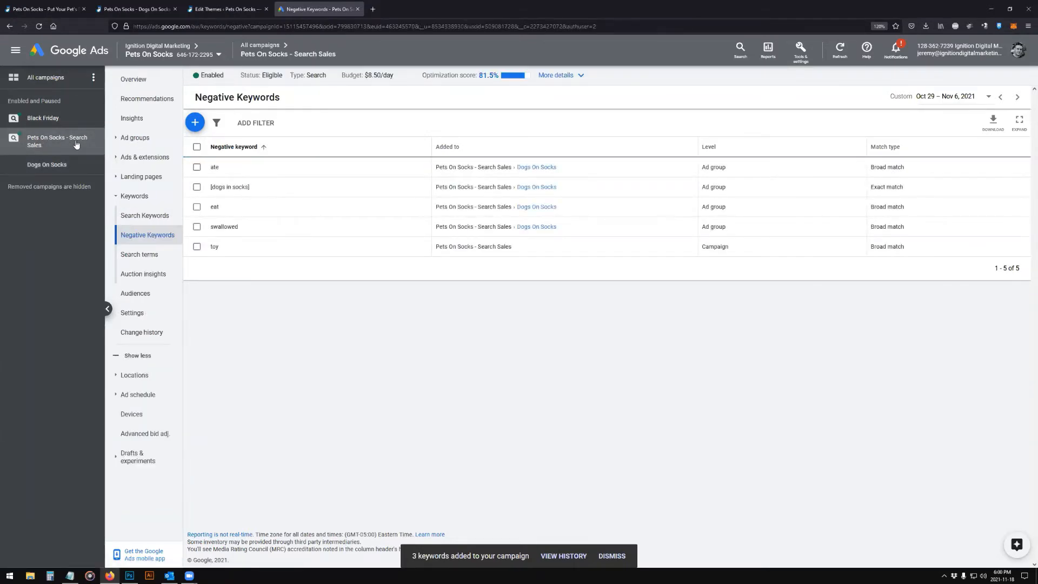
{"action": "left_click", "coordinate": [46, 119]}
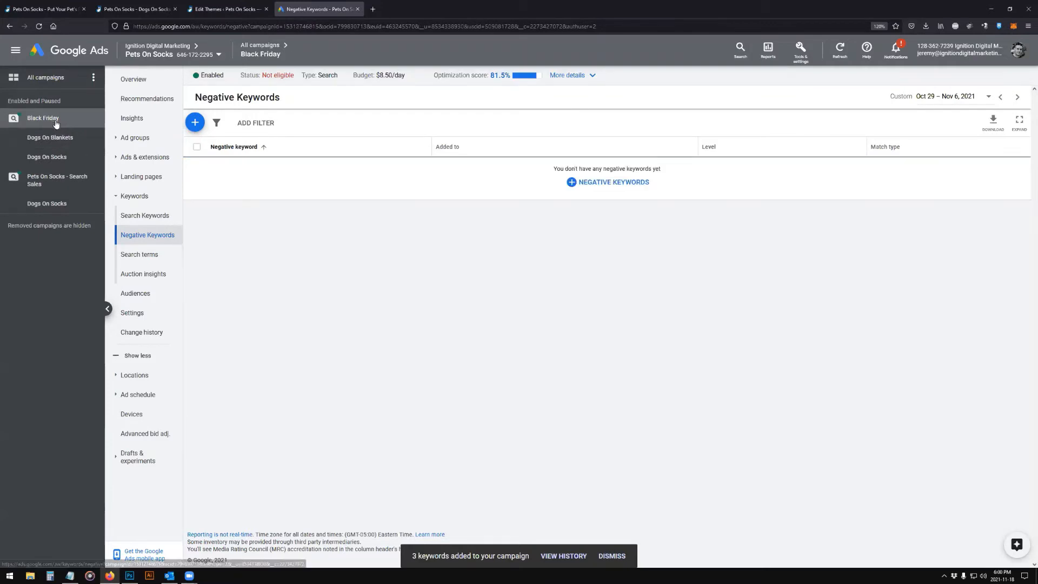
{"action": "left_click", "coordinate": [45, 157]}
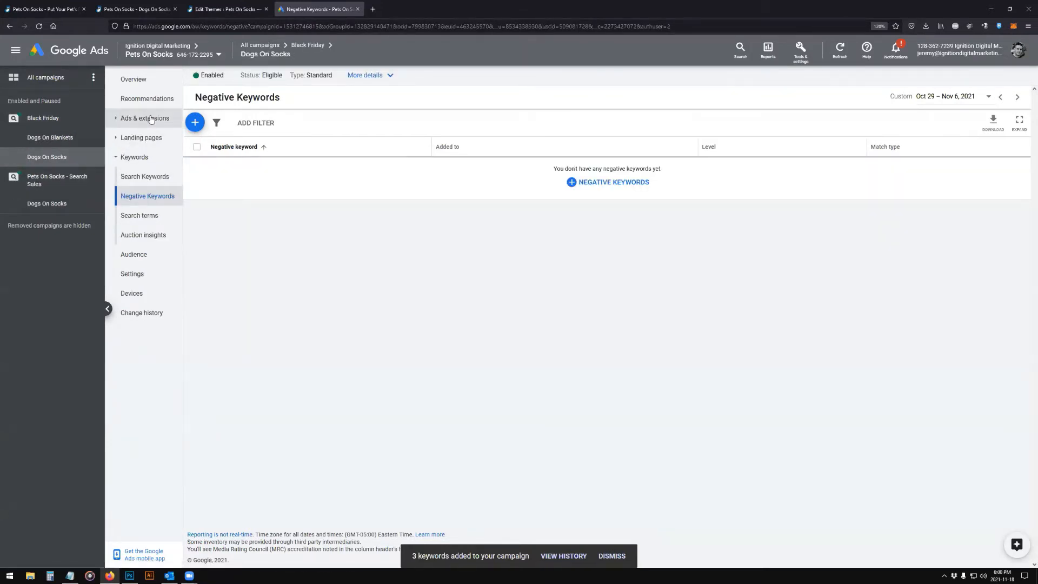
{"action": "left_click", "coordinate": [121, 121]}
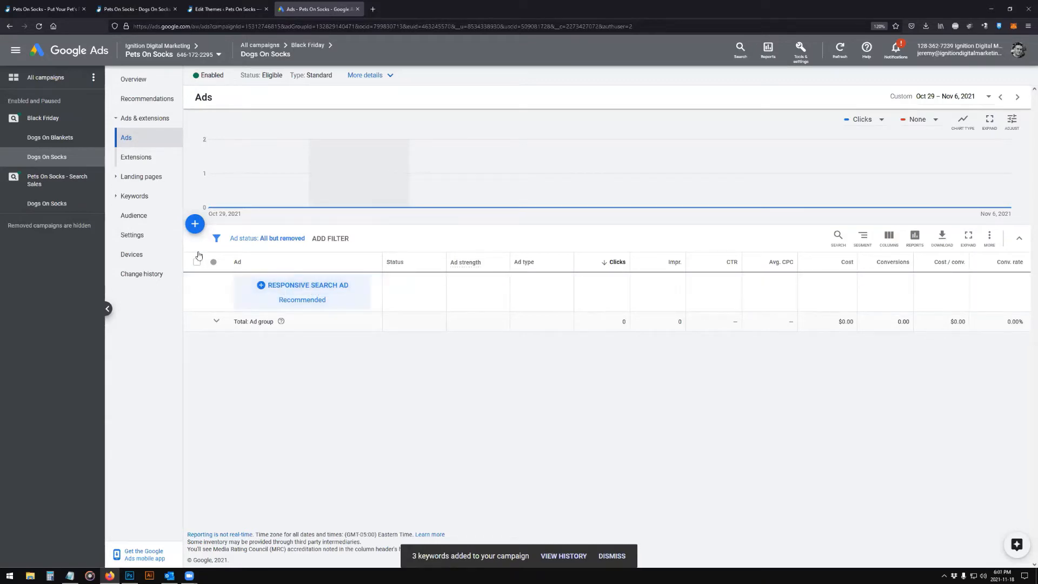
{"action": "left_click", "coordinate": [195, 224]}
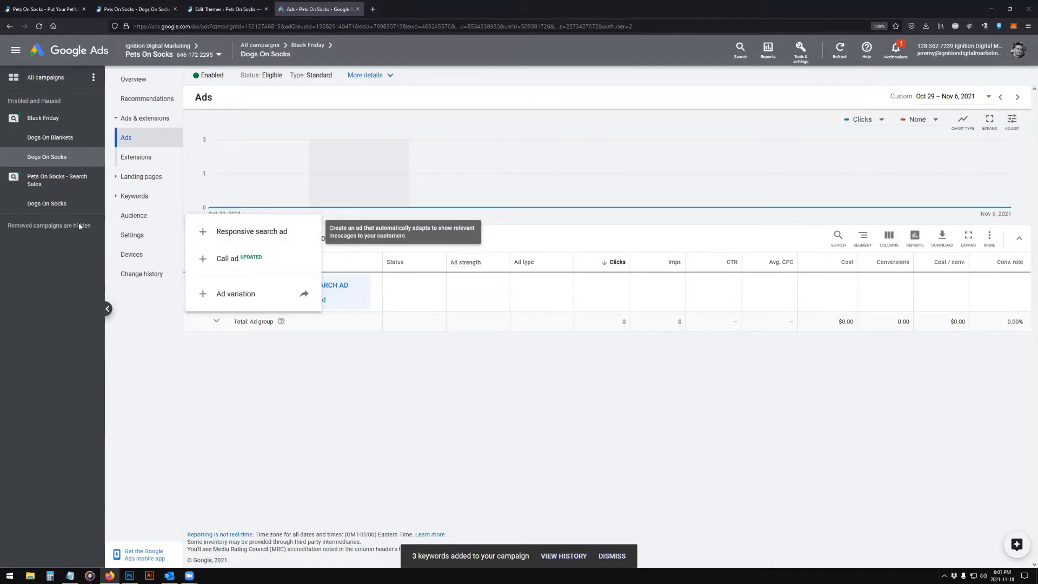
- Open the responsive search ad of Pets On Socks - Search Sales' Dogs On Socks ad group for editing and review its headlines
{"action": "left_click", "coordinate": [60, 202]}
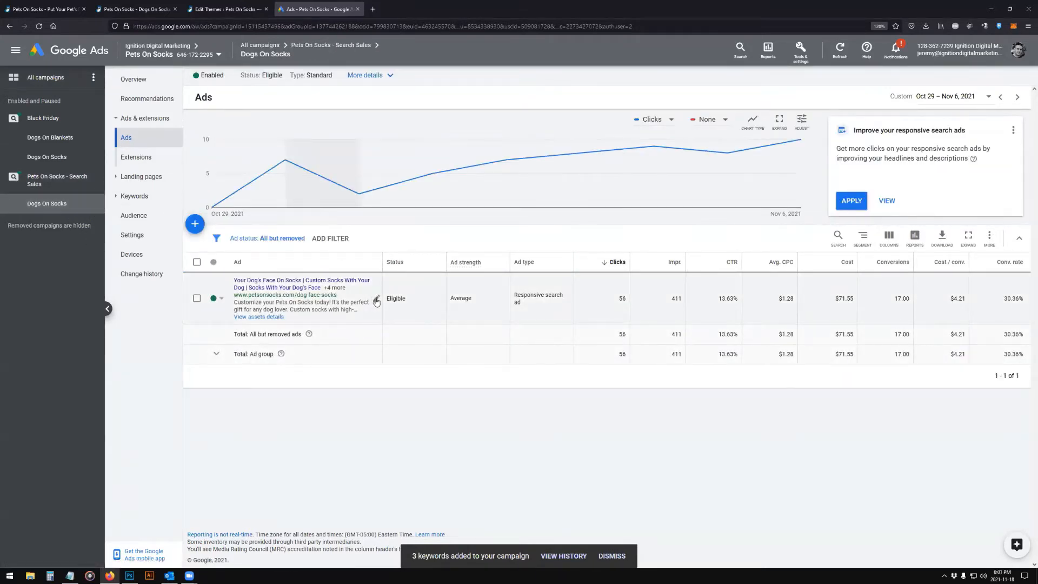
{"action": "left_click", "coordinate": [376, 298]}
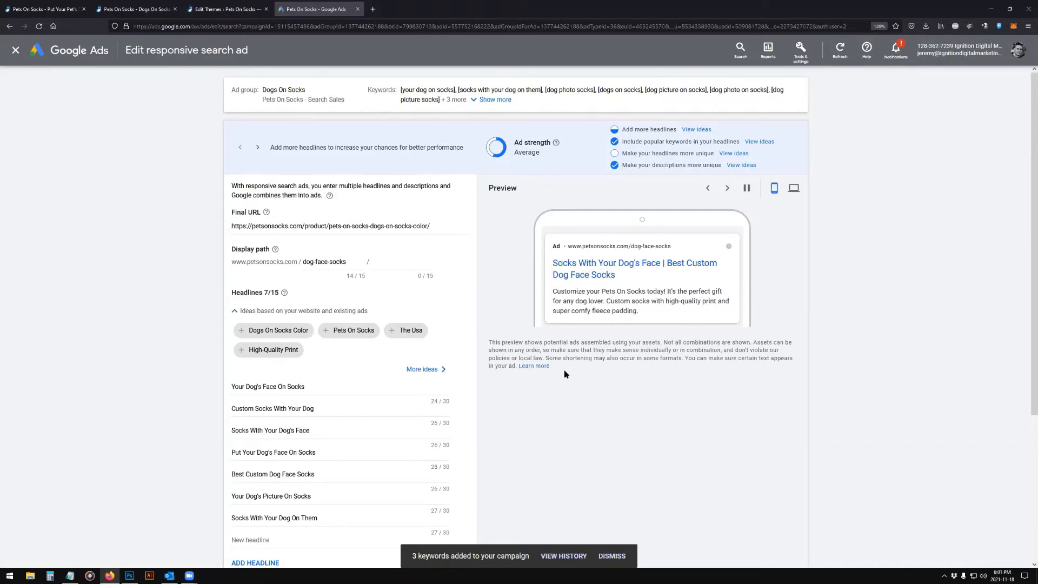
{"action": "scroll", "coordinate": [546, 497], "scroll_direction": "down", "scroll_amount": 2}
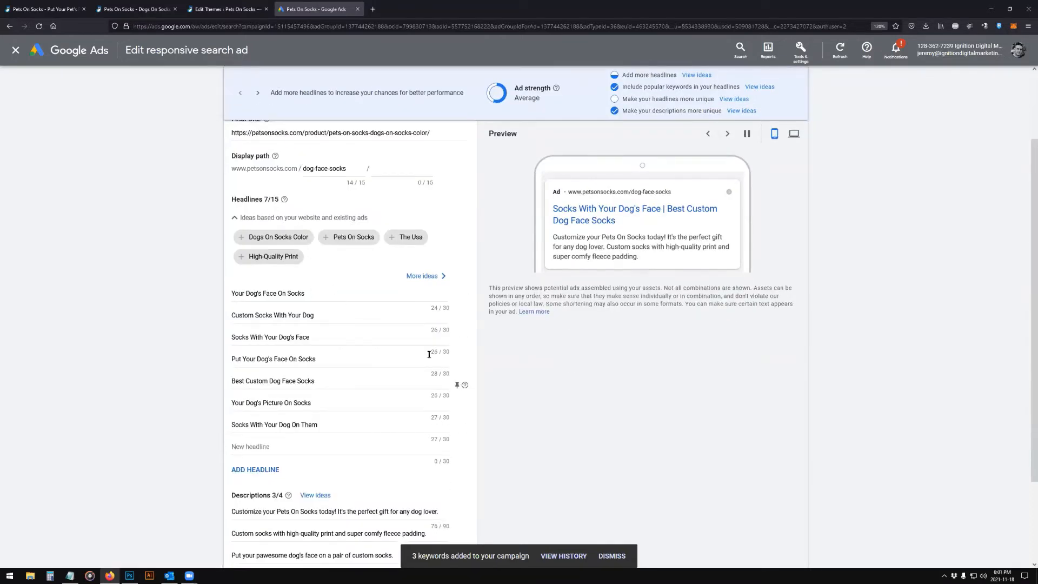
{"action": "scroll", "coordinate": [387, 400], "scroll_direction": "up", "scroll_amount": 1}
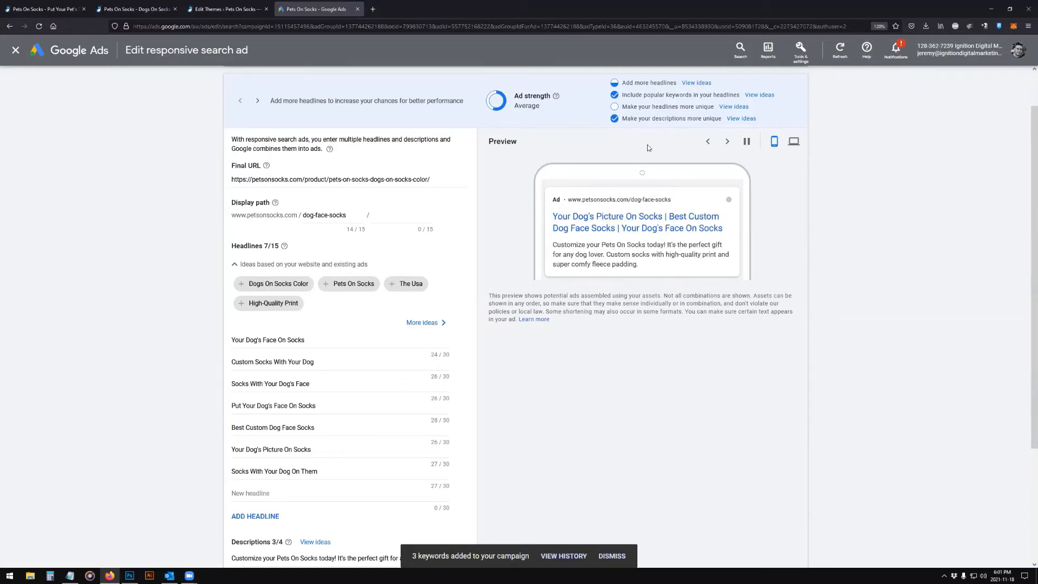
- Show the headline suggestions with top keywords for the ad and look through the keyword list
{"action": "left_click_drag", "start_coordinate": [623, 95], "coordinate": [715, 96]}
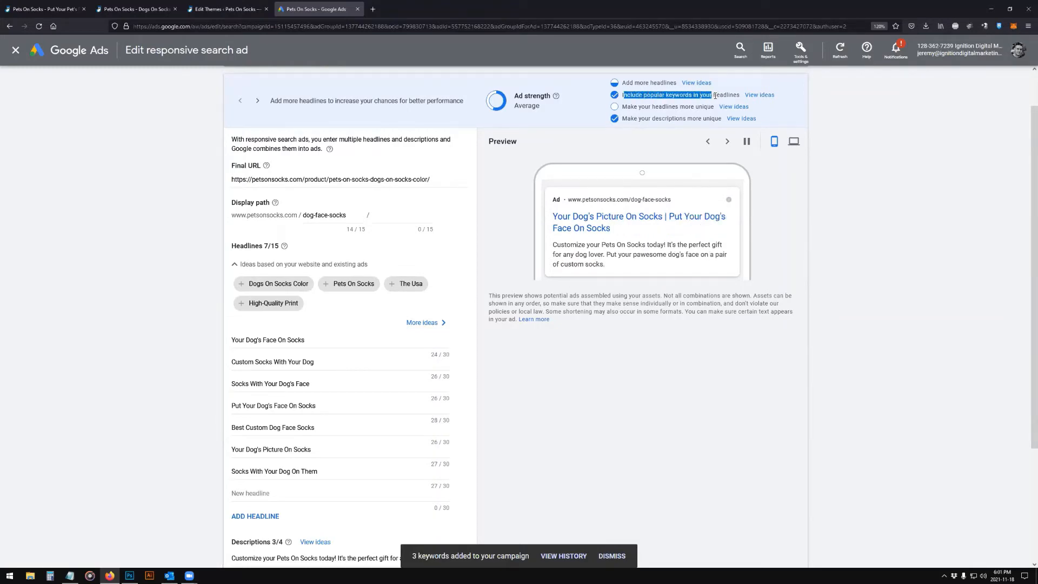
{"action": "left_click", "coordinate": [729, 94]}
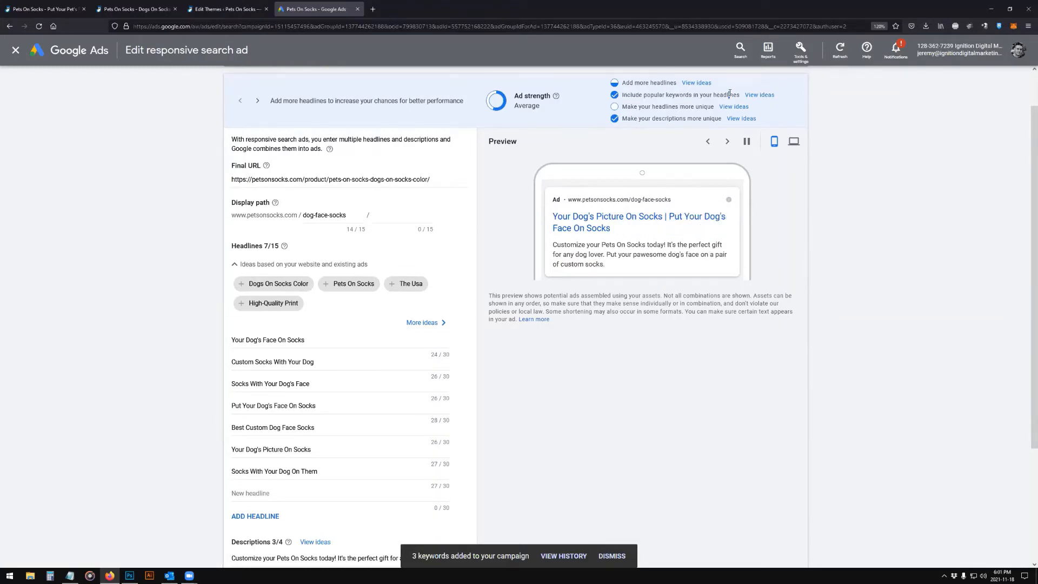
{"action": "left_click", "coordinate": [758, 95]}
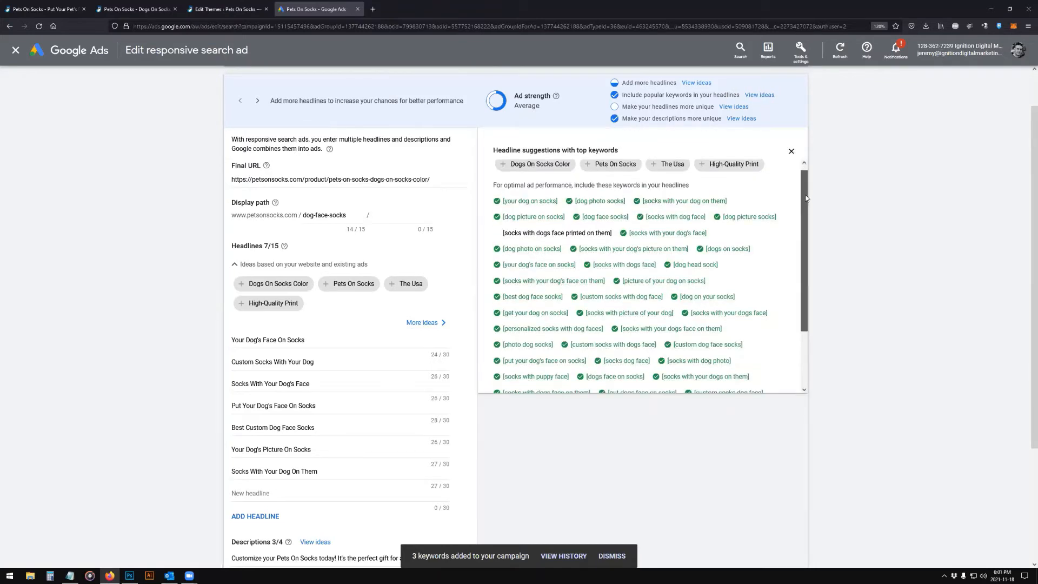
{"action": "left_click_drag", "start_coordinate": [806, 198], "coordinate": [803, 239]}
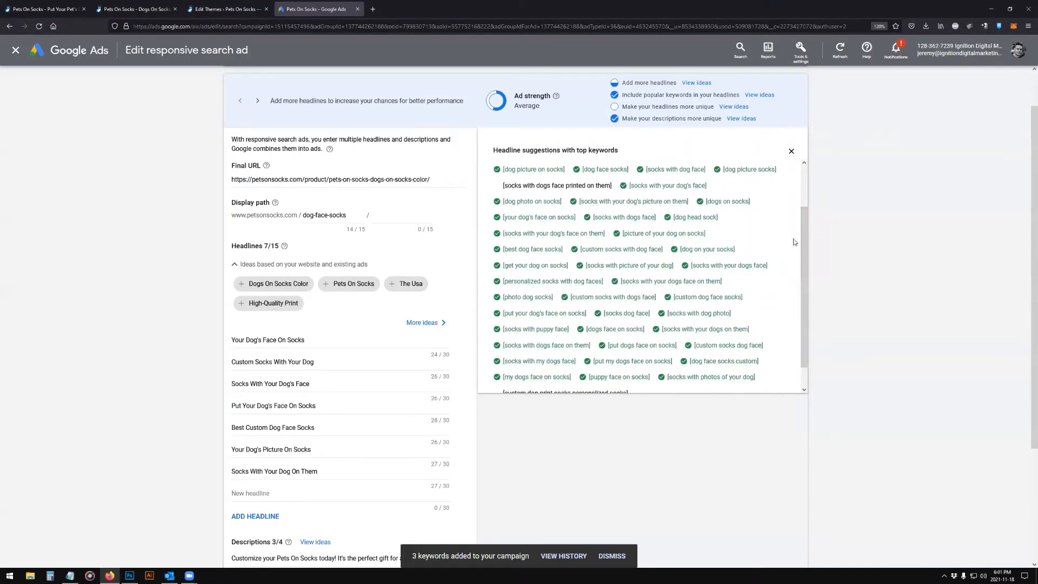
- Compare the ad's headlines, such as Custom Socks With Your Dog, with the suggested keywords and check one keyword's usage details
{"action": "left_click", "coordinate": [330, 363]}
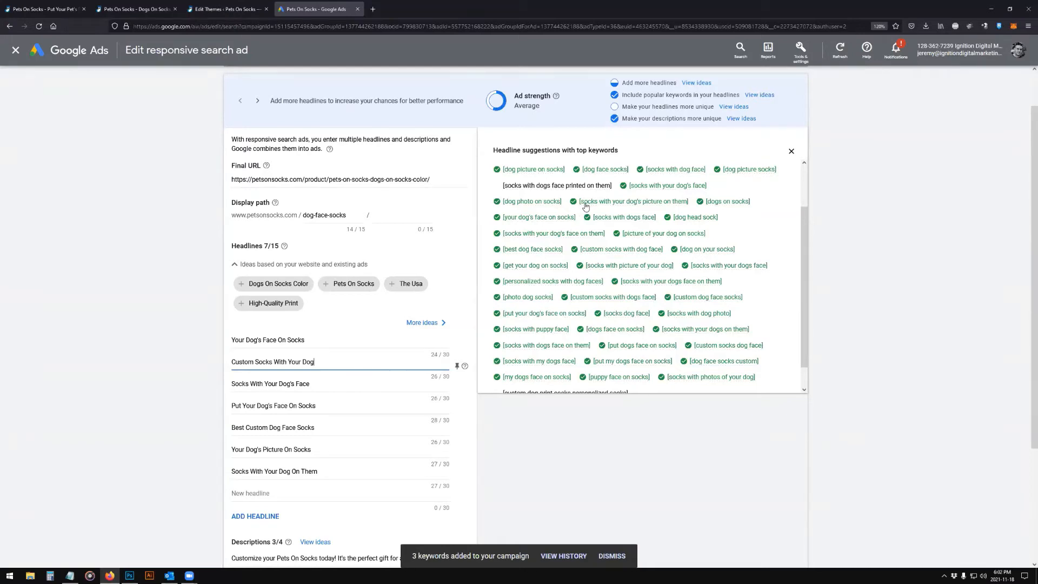
{"action": "mouse_move", "coordinate": [591, 207]}
{"action": "scroll", "coordinate": [286, 280], "scroll_direction": "down", "scroll_amount": 3}
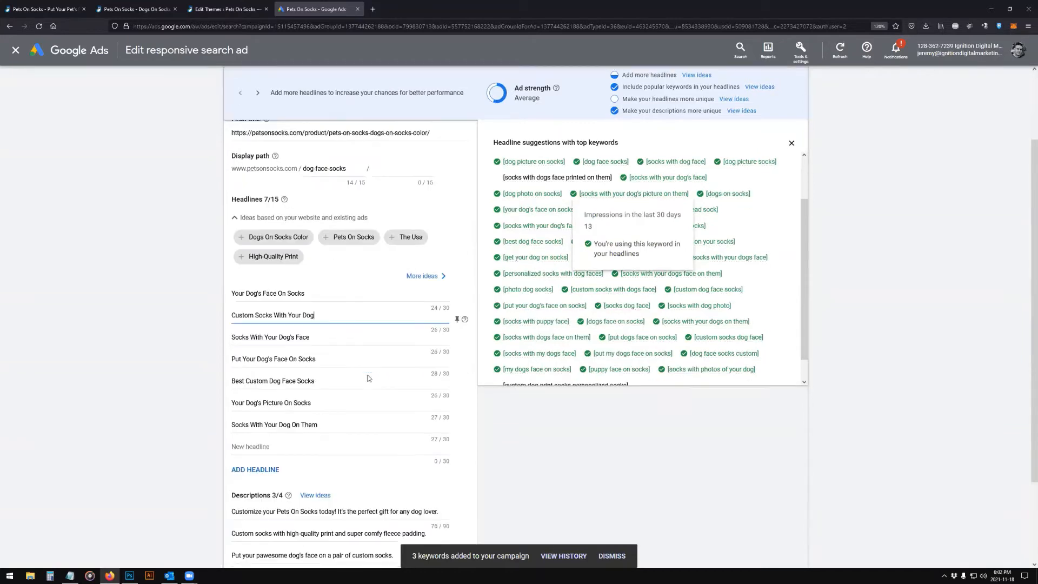
{"action": "left_click_drag", "start_coordinate": [316, 269], "coordinate": [233, 272]}
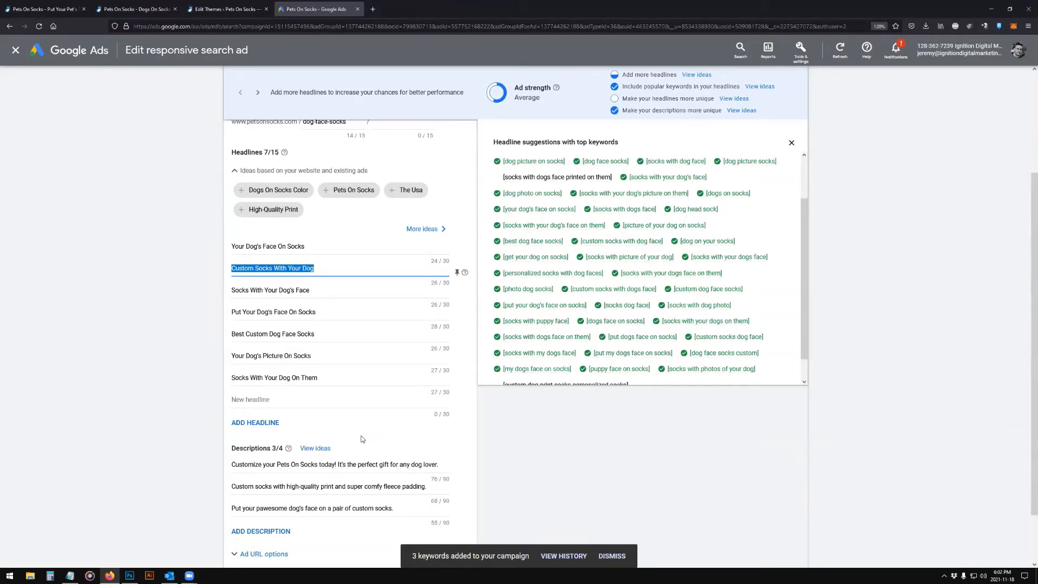
- Check the ad's final URL and the usage details of several suggested headline keywords
{"action": "scroll", "coordinate": [356, 346], "scroll_direction": "up", "scroll_amount": 3}
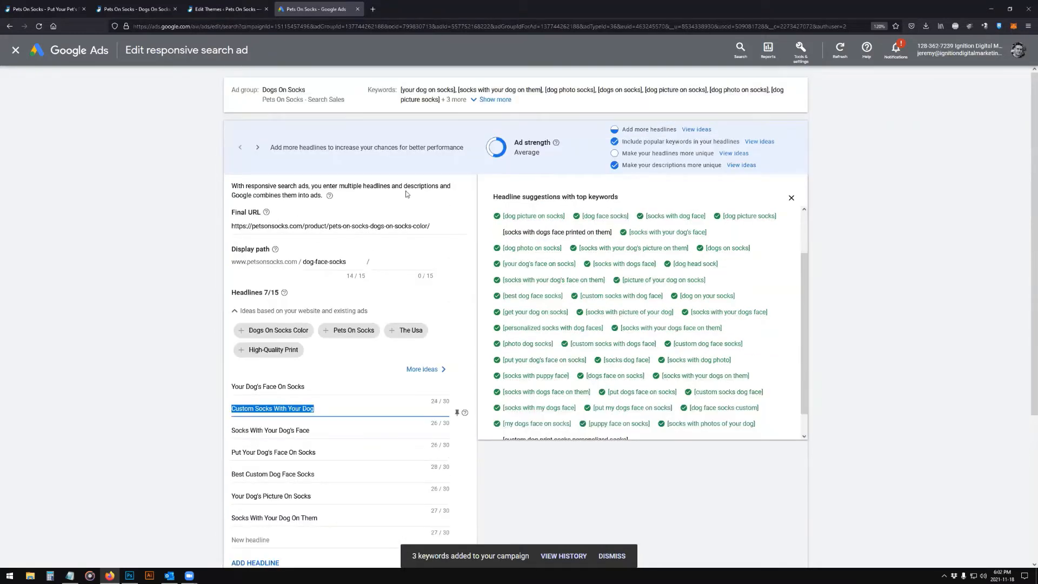
{"action": "left_click", "coordinate": [264, 226]}
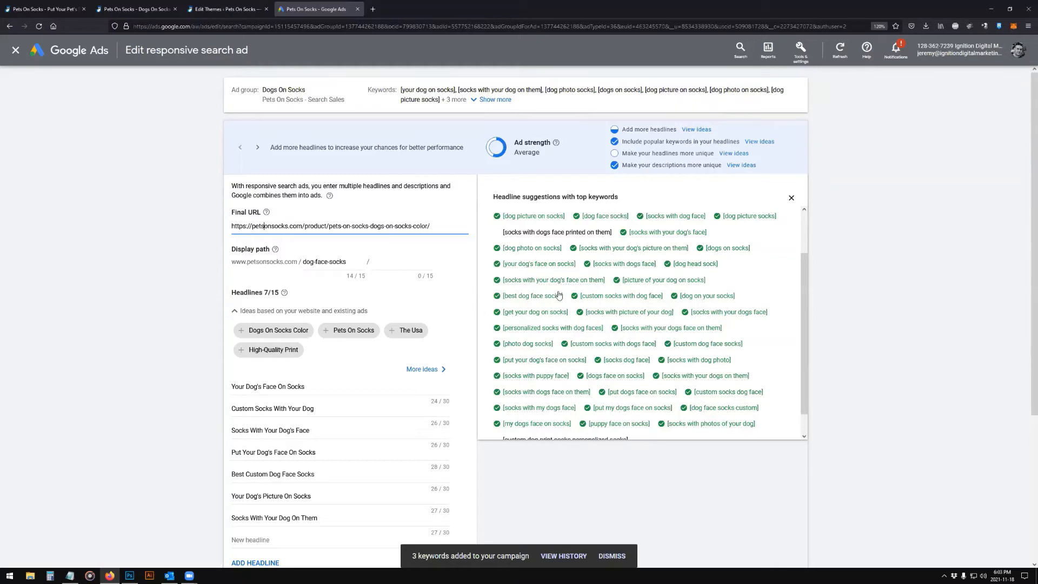
{"action": "mouse_move", "coordinate": [559, 295]}
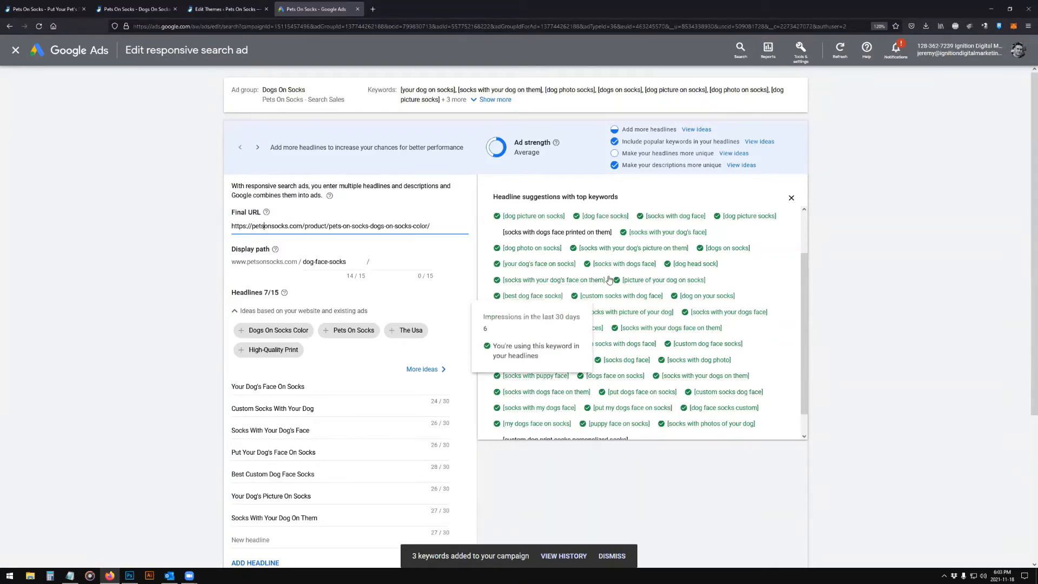
{"action": "mouse_move", "coordinate": [652, 253]}
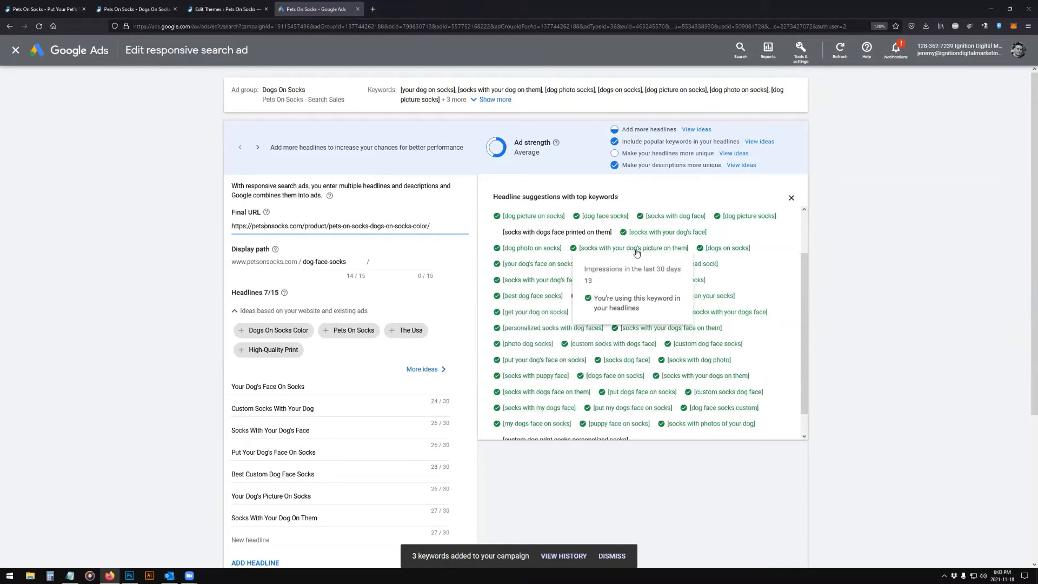
{"action": "mouse_move", "coordinate": [541, 269]}
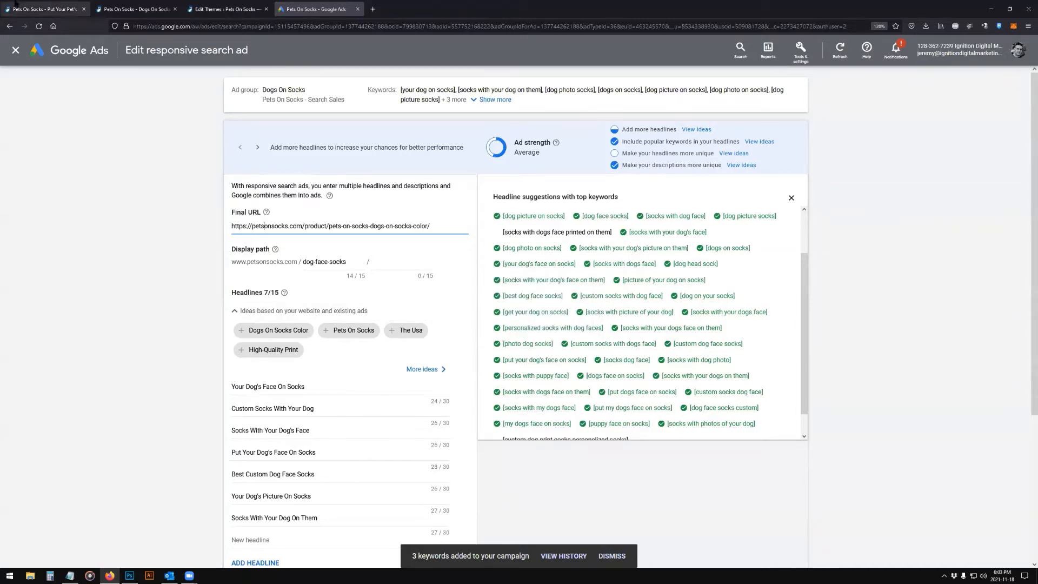
- Review the Pets On Socks home page and the Dogs On Socks Color product page as possible landing pages for the ad
{"action": "left_click", "coordinate": [43, 9]}
{"action": "scroll", "coordinate": [251, 257], "scroll_direction": "up", "scroll_amount": 15}
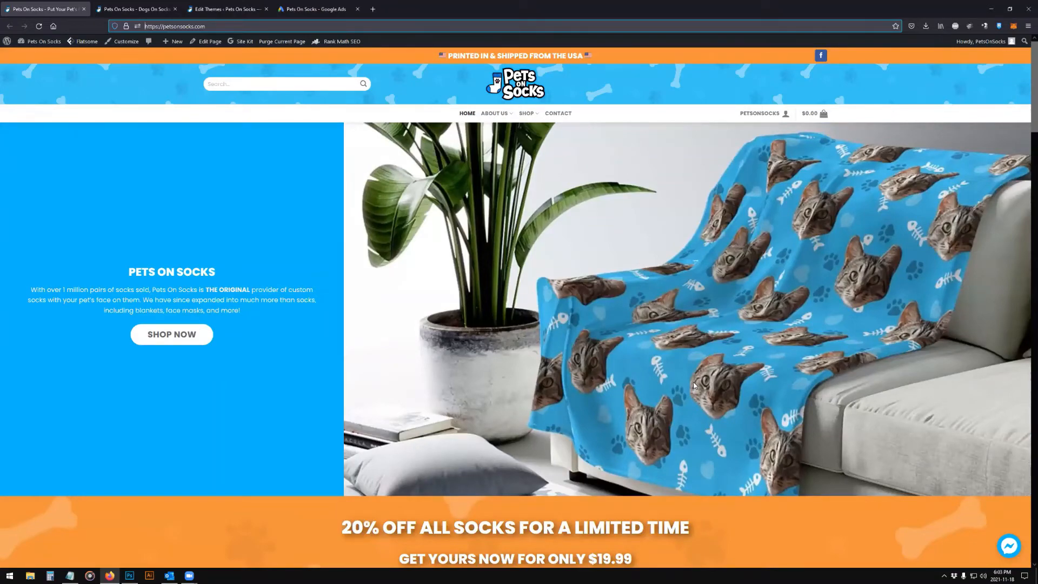
{"action": "scroll", "coordinate": [694, 385], "scroll_direction": "down", "scroll_amount": 8}
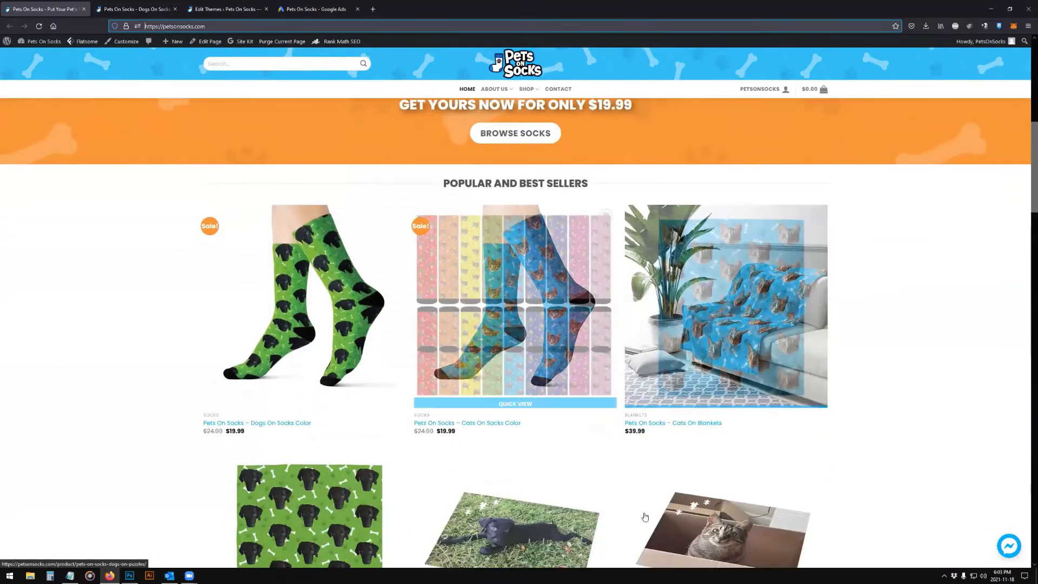
{"action": "scroll", "coordinate": [645, 517], "scroll_direction": "down", "scroll_amount": 2}
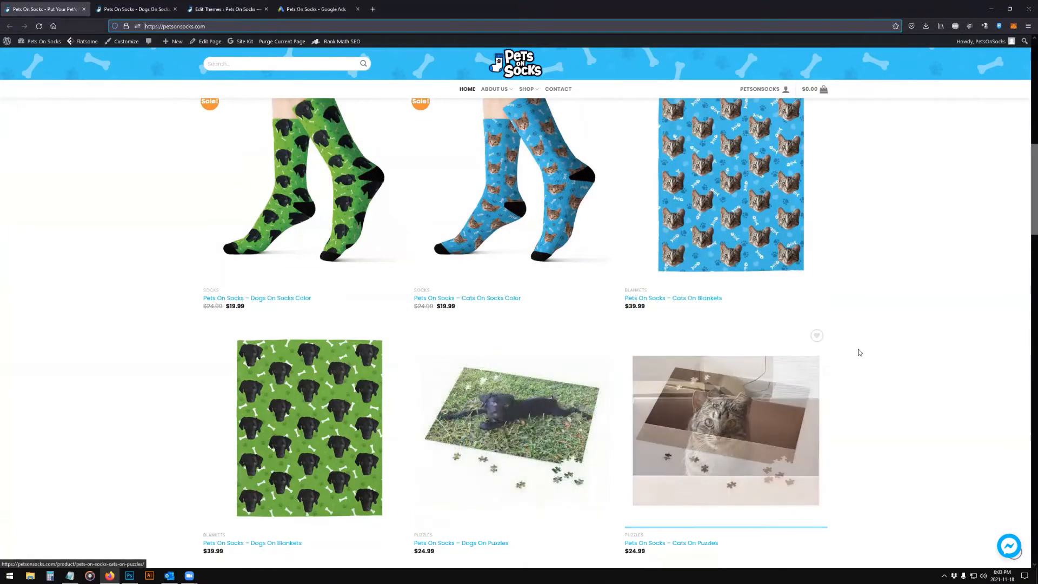
{"action": "scroll", "coordinate": [859, 356], "scroll_direction": "up", "scroll_amount": 1}
{"action": "scroll", "coordinate": [863, 360], "scroll_direction": "up", "scroll_amount": 9}
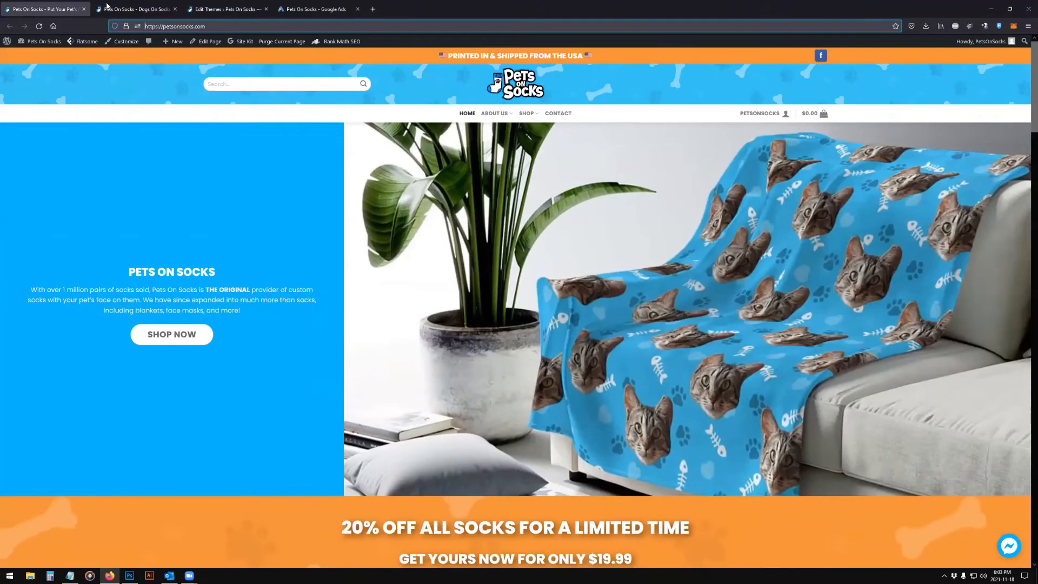
{"action": "left_click", "coordinate": [114, 9]}
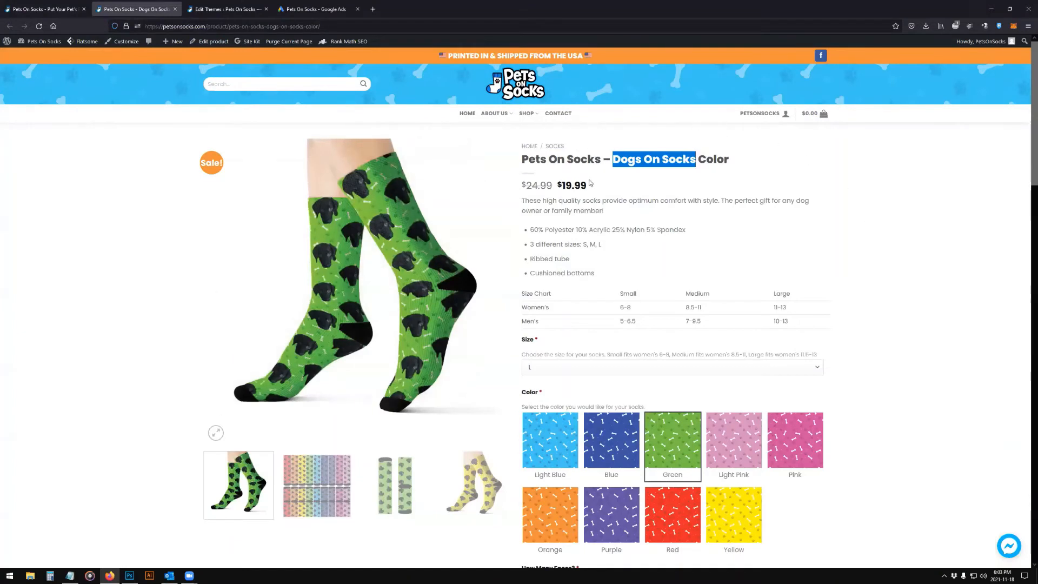
{"action": "left_click", "coordinate": [631, 162]}
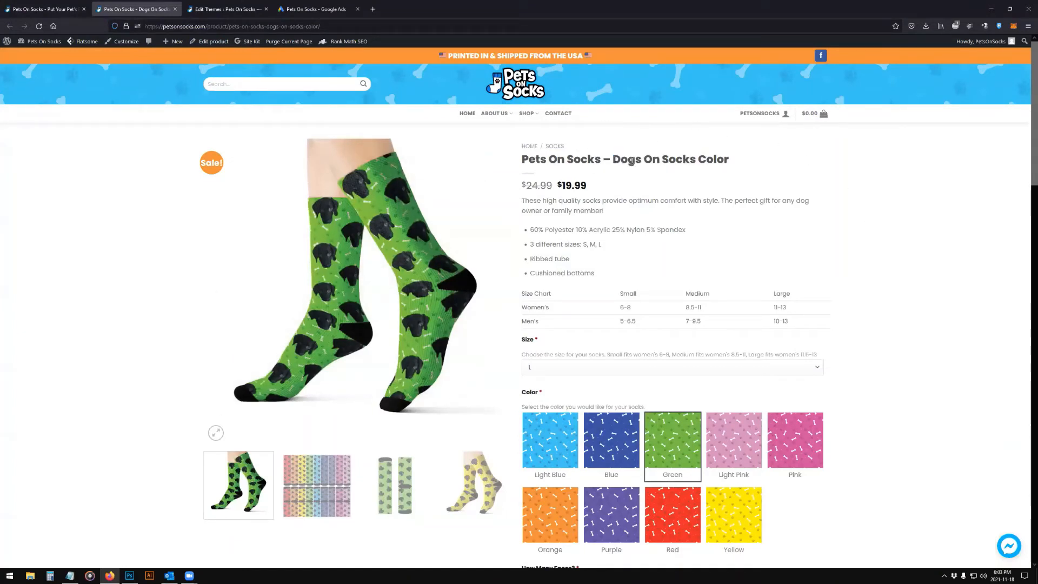
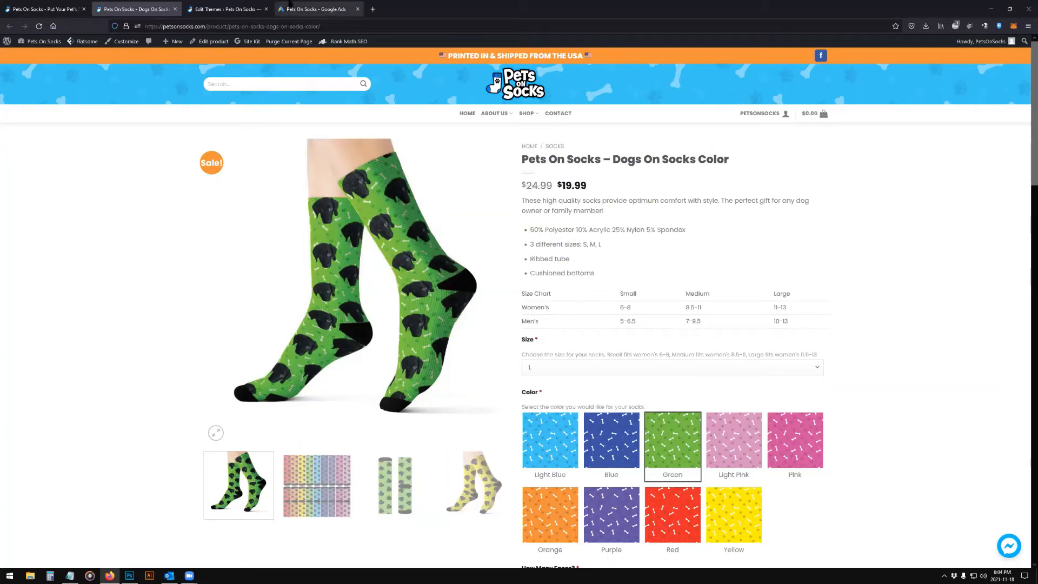
- Compare the Dogs On Socks product page address with the ad's final URL and close the headline keyword suggestions
{"action": "left_click", "coordinate": [316, 10]}
{"action": "left_click", "coordinate": [147, 7]}
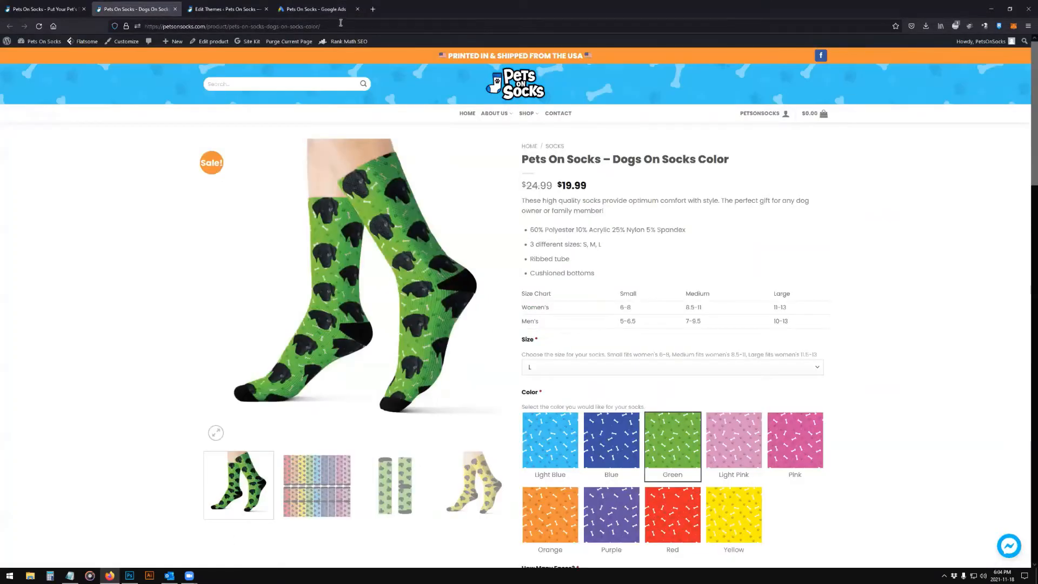
{"action": "left_click", "coordinate": [115, 37]}
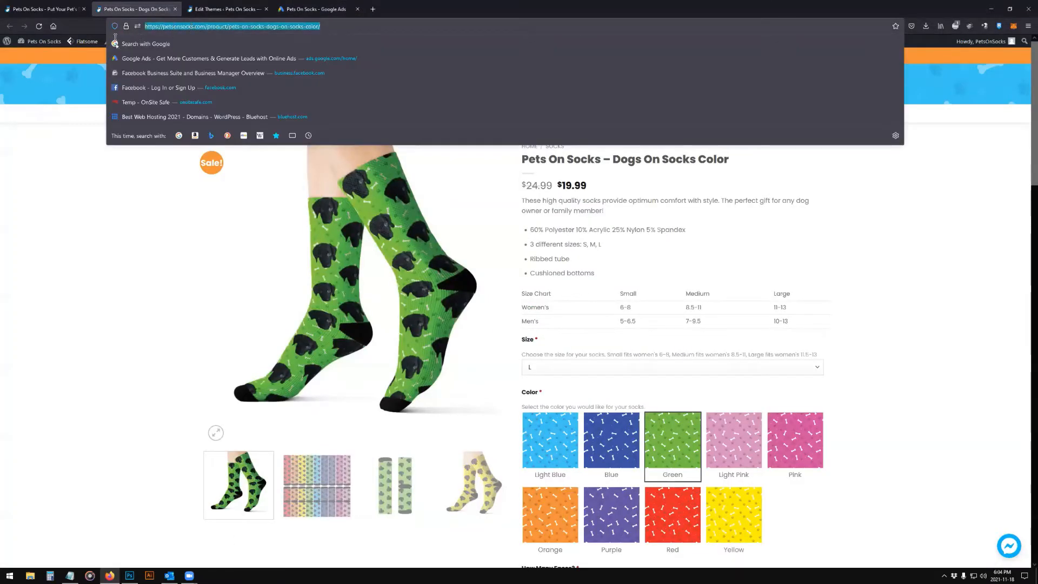
{"action": "left_click", "coordinate": [227, 9]}
{"action": "left_click", "coordinate": [273, 9]}
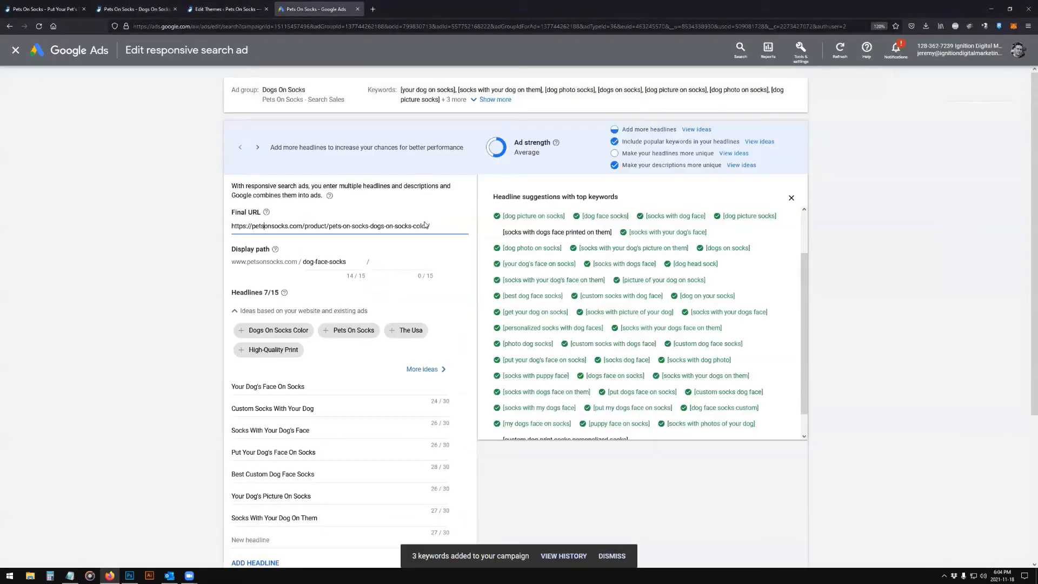
{"action": "left_click", "coordinate": [195, 243]}
{"action": "scroll", "coordinate": [188, 285], "scroll_direction": "down", "scroll_amount": 1}
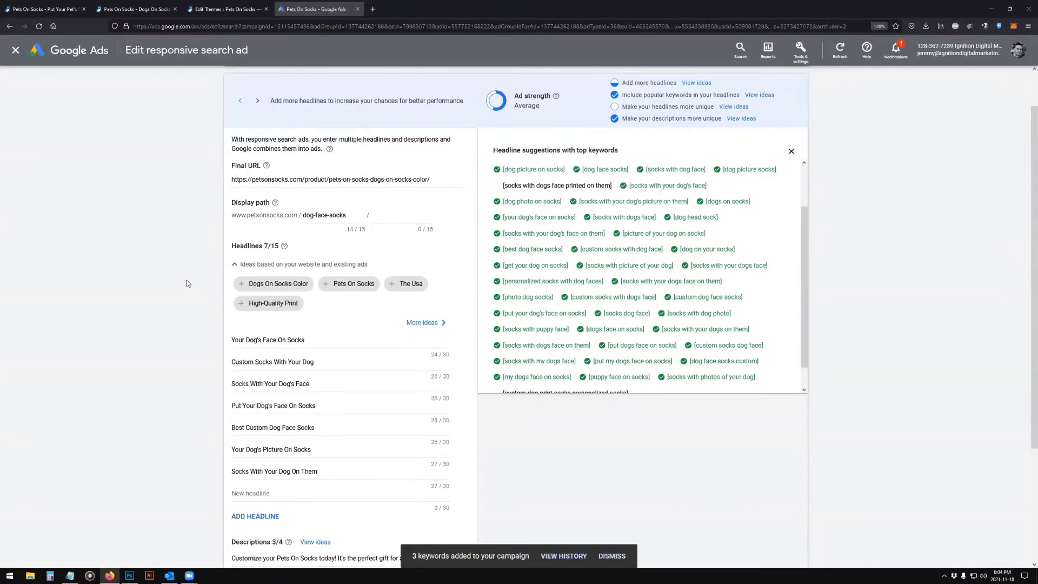
{"action": "left_click", "coordinate": [791, 151]}
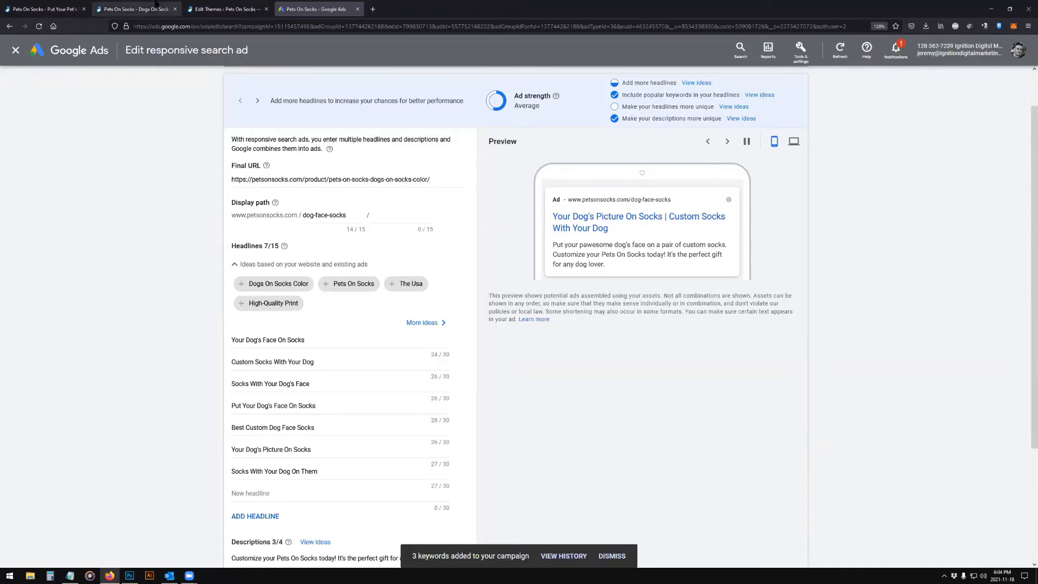
{"action": "left_click", "coordinate": [137, 9]}
{"action": "left_click", "coordinate": [317, 9]}
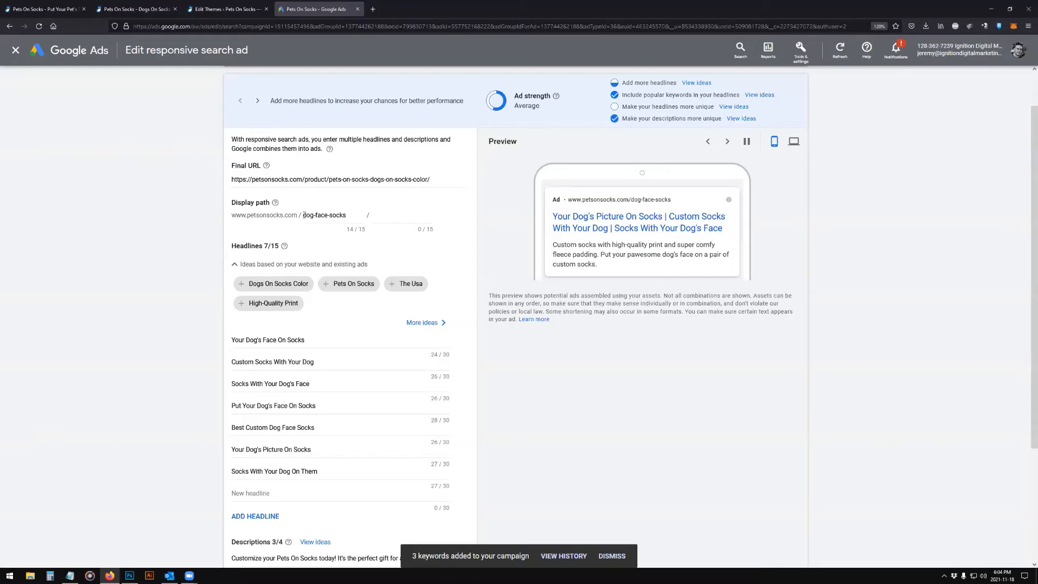
- Change the ad's display path to Socks and Dogs, and collapse the headline ideas
{"action": "left_click_drag", "start_coordinate": [304, 216], "coordinate": [340, 215]}
{"action": "left_click", "coordinate": [344, 215]}
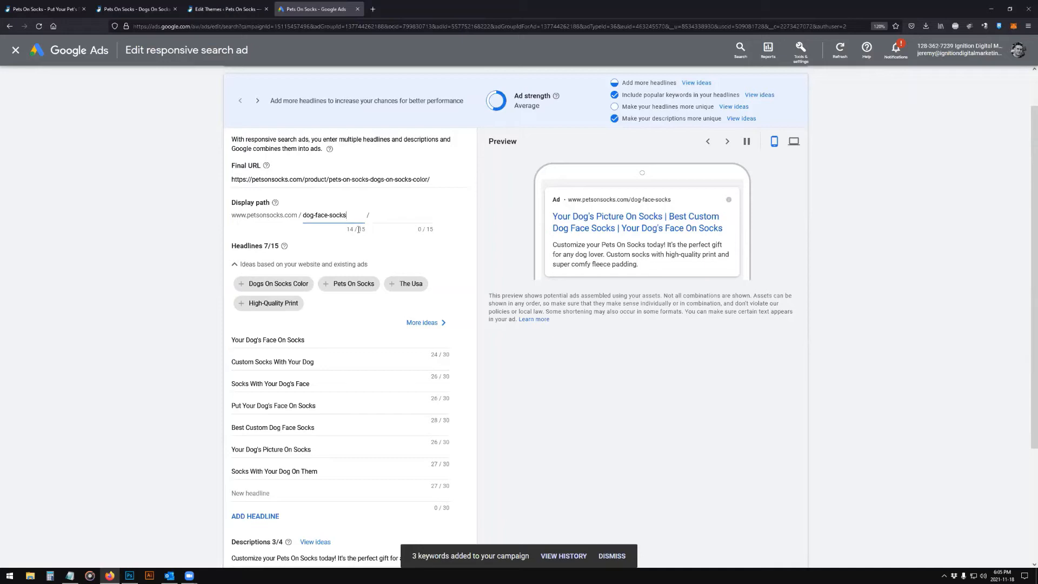
{"action": "mouse_move", "coordinate": [350, 215]}
{"action": "left_mouse_down"}
{"action": "mouse_move", "coordinate": [303, 215]}
{"action": "mouse_move", "coordinate": [355, 215]}
{"action": "left_mouse_up"}
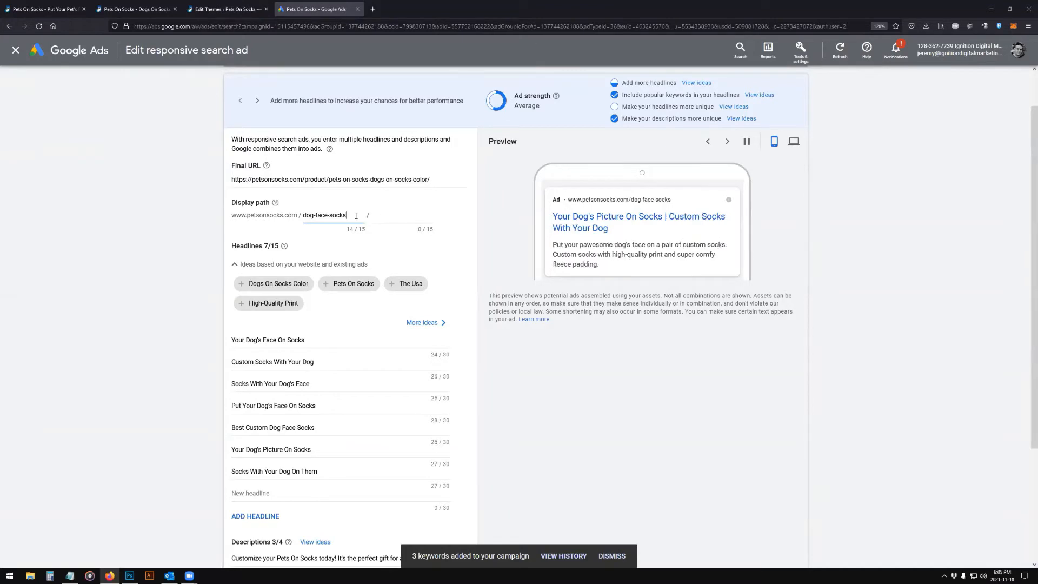
{"action": "left_click_drag", "start_coordinate": [355, 215], "coordinate": [327, 229]}
{"action": "type", "text": "Socks"}
{"action": "left_click", "coordinate": [398, 219]}
{"action": "type", "text": "Dogs"}
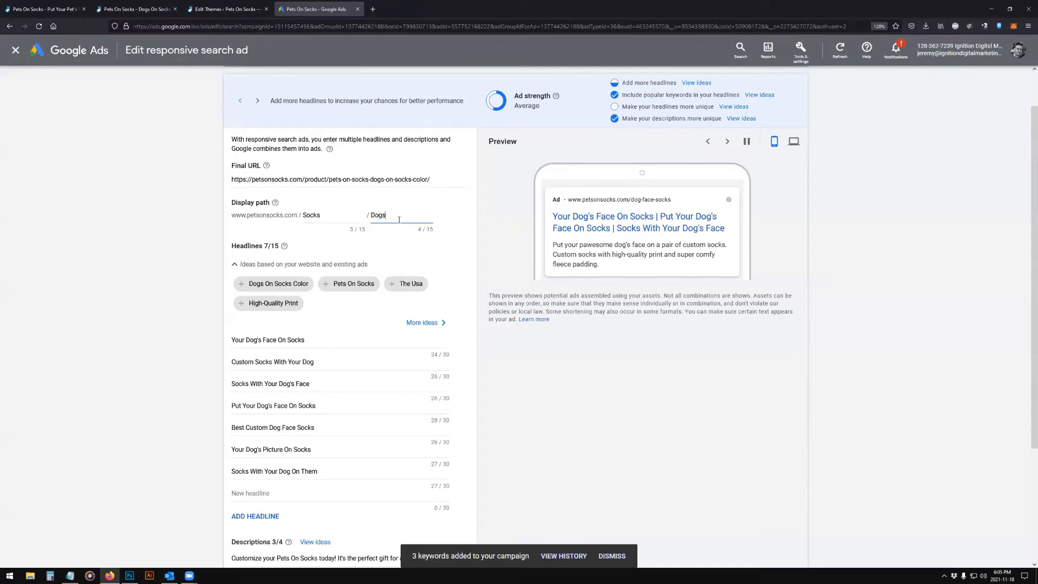
{"action": "left_click", "coordinate": [469, 265]}
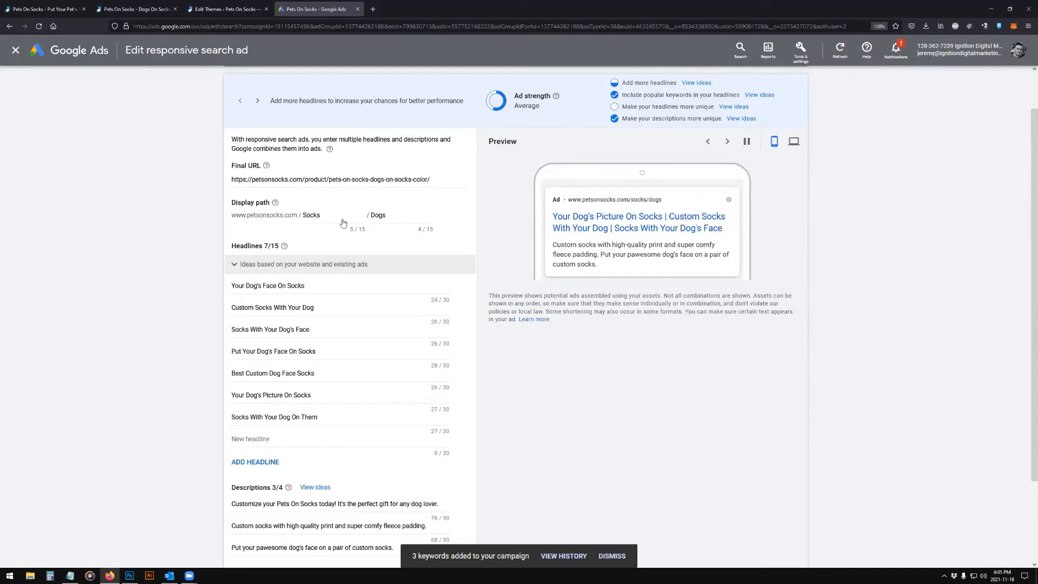
- Review the responsive search ad's headlines and its three descriptions
{"action": "scroll", "coordinate": [346, 224], "scroll_direction": "down", "scroll_amount": 2}
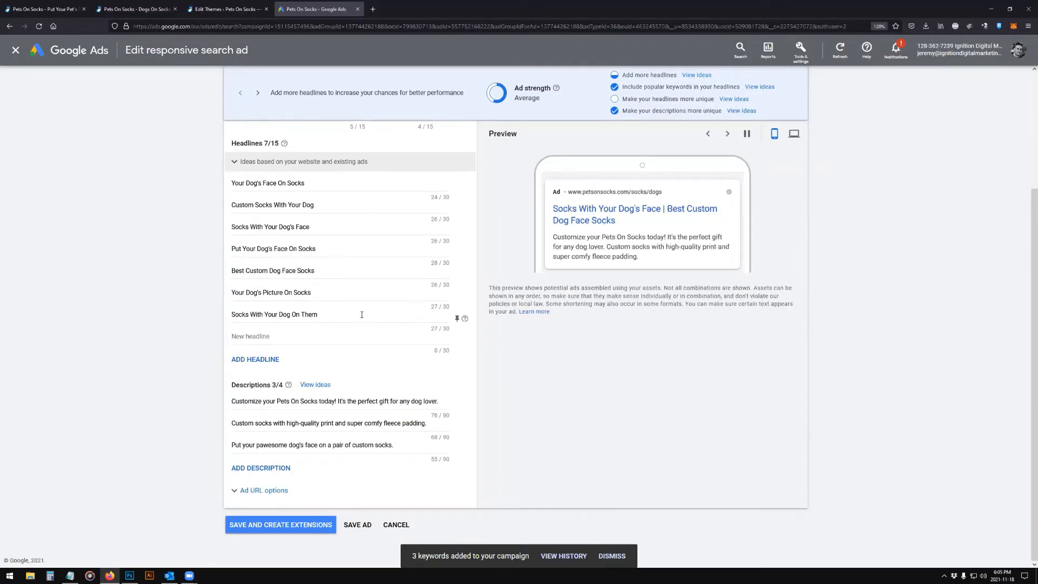
{"action": "scroll", "coordinate": [378, 302], "scroll_direction": "up", "scroll_amount": 1}
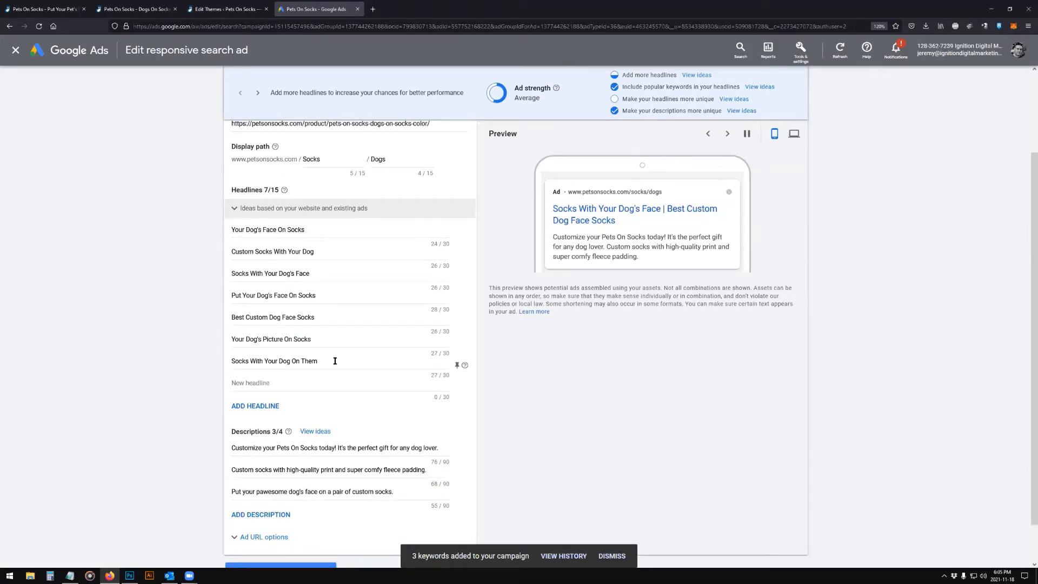
{"action": "scroll", "coordinate": [329, 378], "scroll_direction": "down", "scroll_amount": 1}
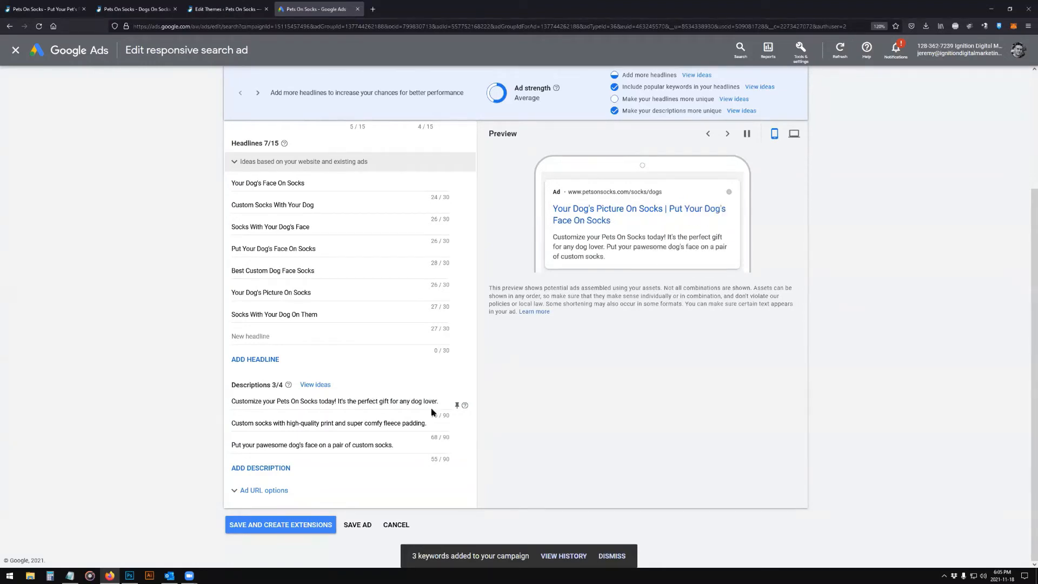
{"action": "left_click", "coordinate": [409, 444]}
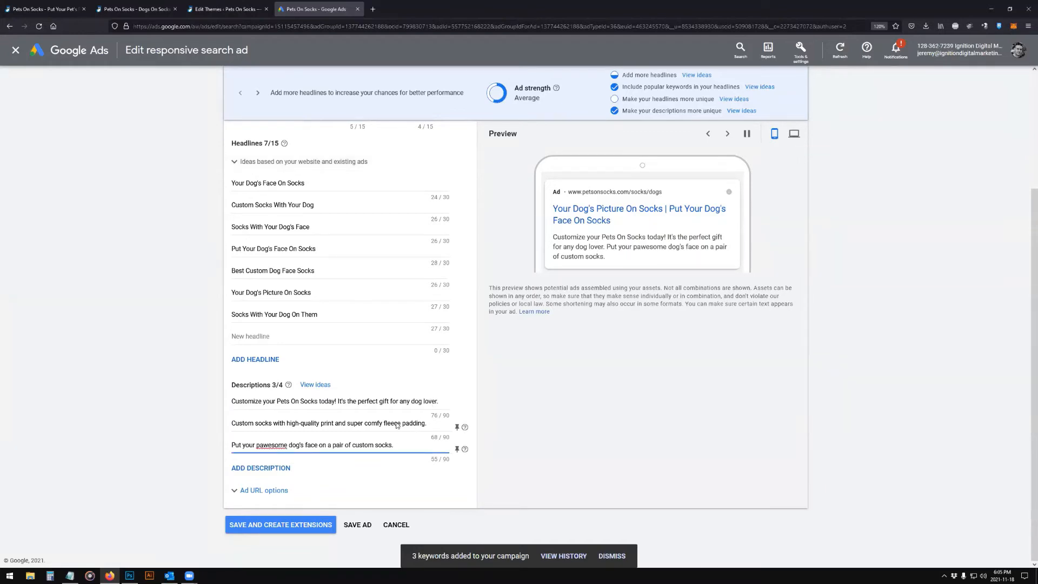
{"action": "left_click", "coordinate": [399, 401]}
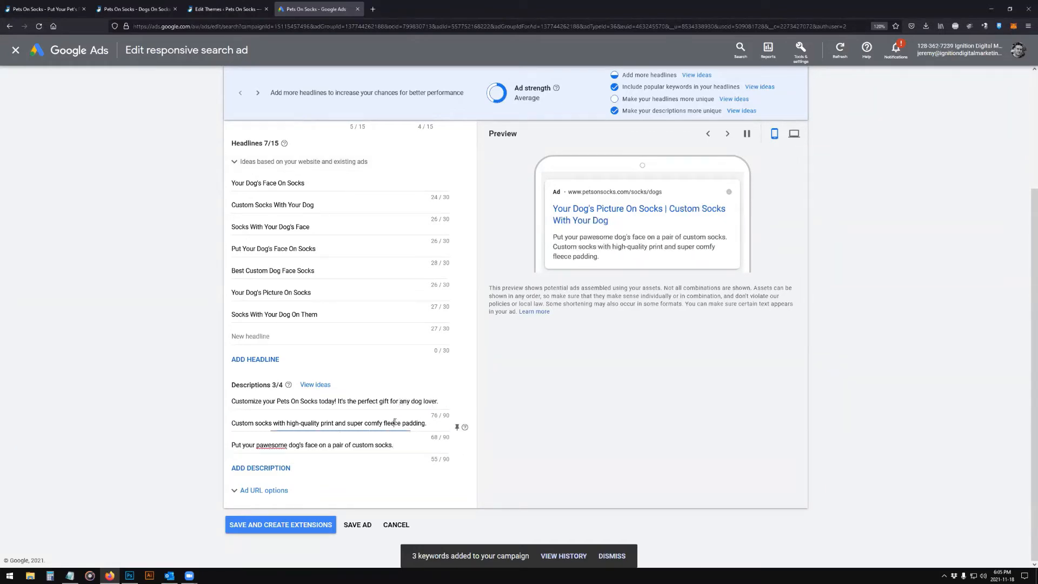
{"action": "left_click", "coordinate": [393, 444]}
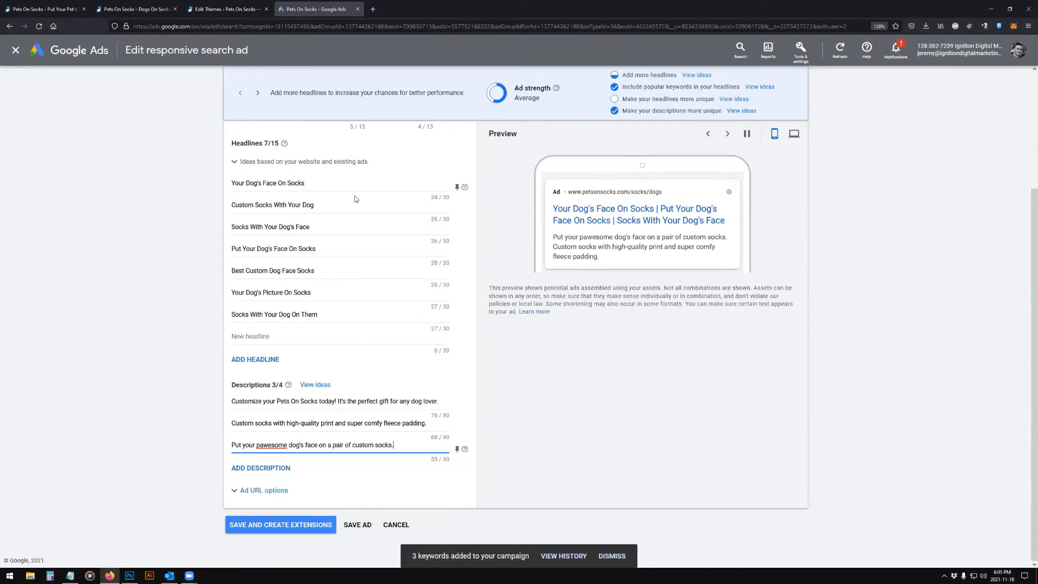
- Leave the responsive search ad editor without saving the changes
{"action": "left_click", "coordinate": [262, 527]}
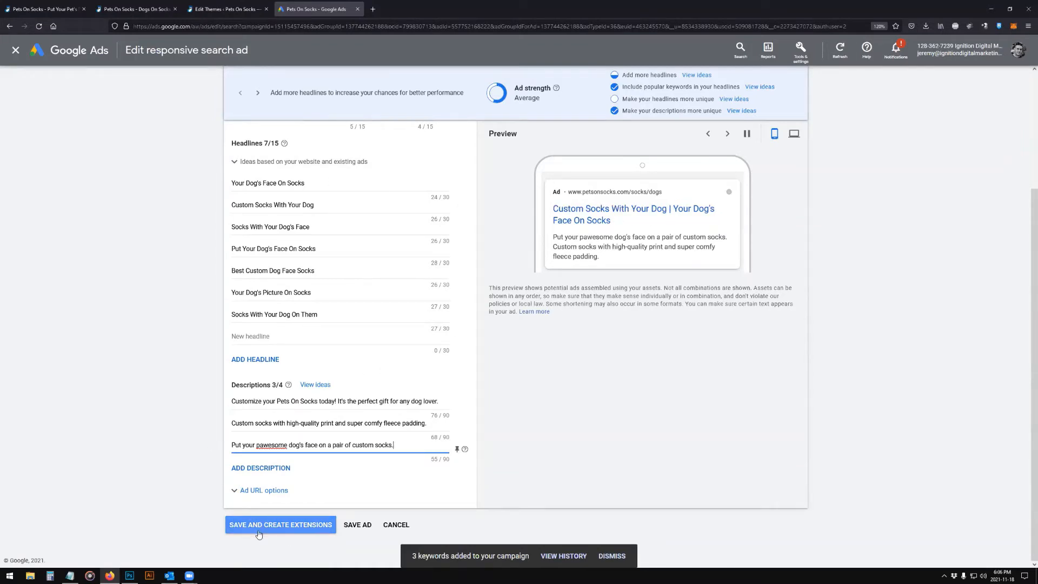
{"action": "left_click", "coordinate": [23, 55]}
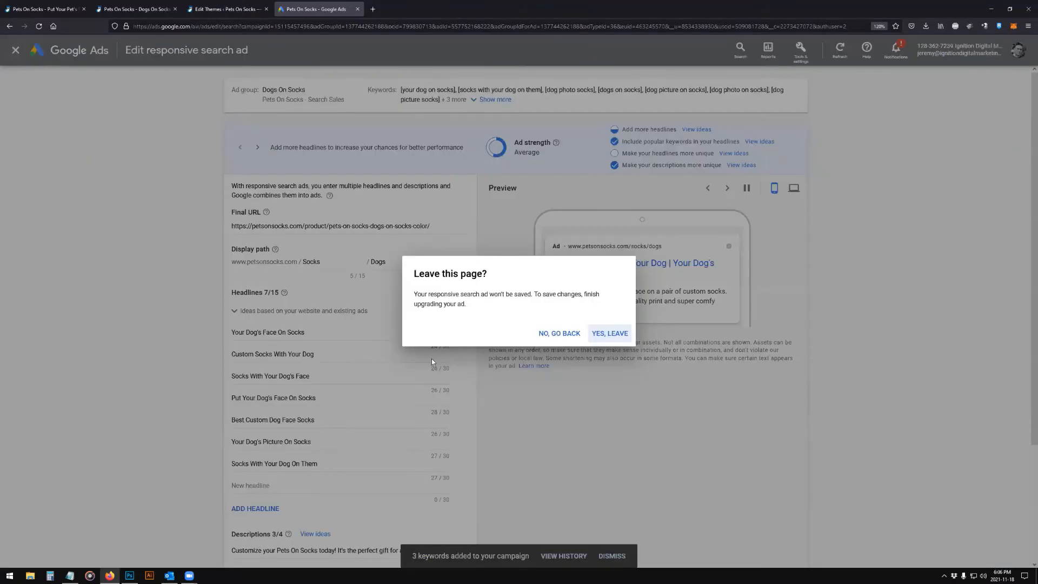
{"action": "left_click", "coordinate": [565, 334]}
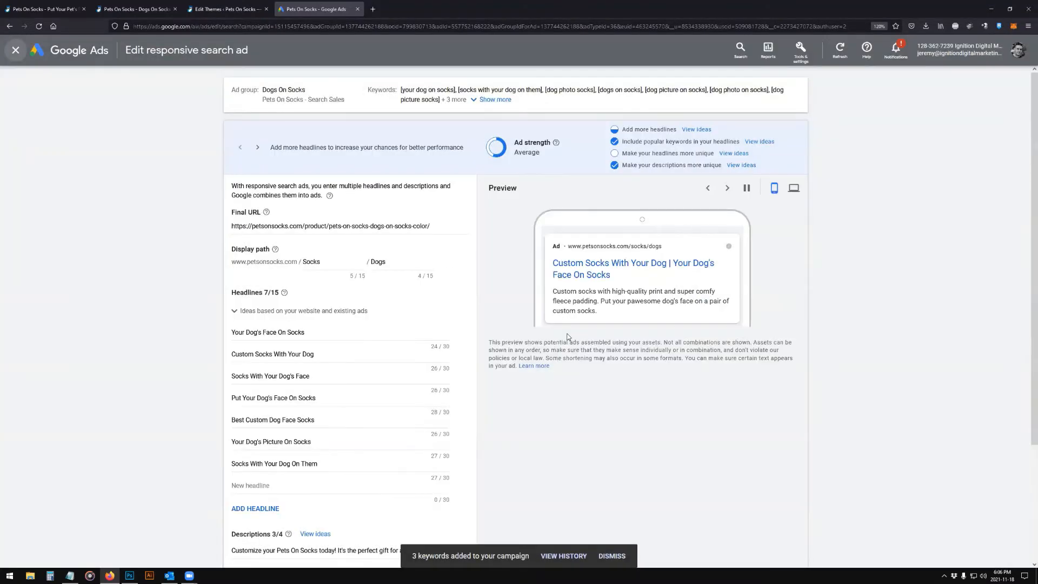
{"action": "left_click", "coordinate": [16, 50]}
{"action": "left_click", "coordinate": [609, 333]}
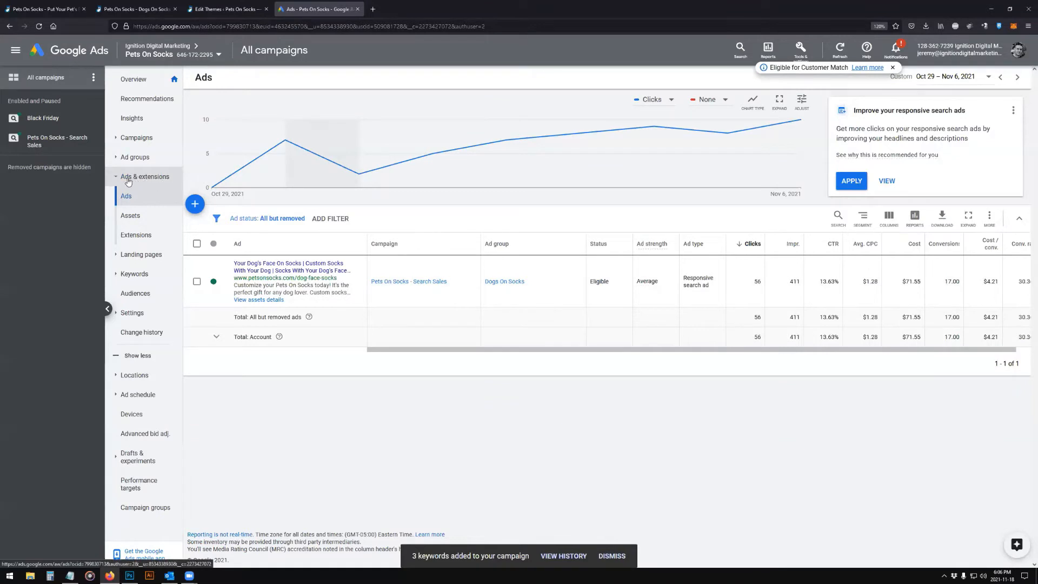
- Open the extensions for all campaigns, look through the sitelink, callout and promotion extensions, and show the extension types available for creation
{"action": "left_click", "coordinate": [143, 239]}
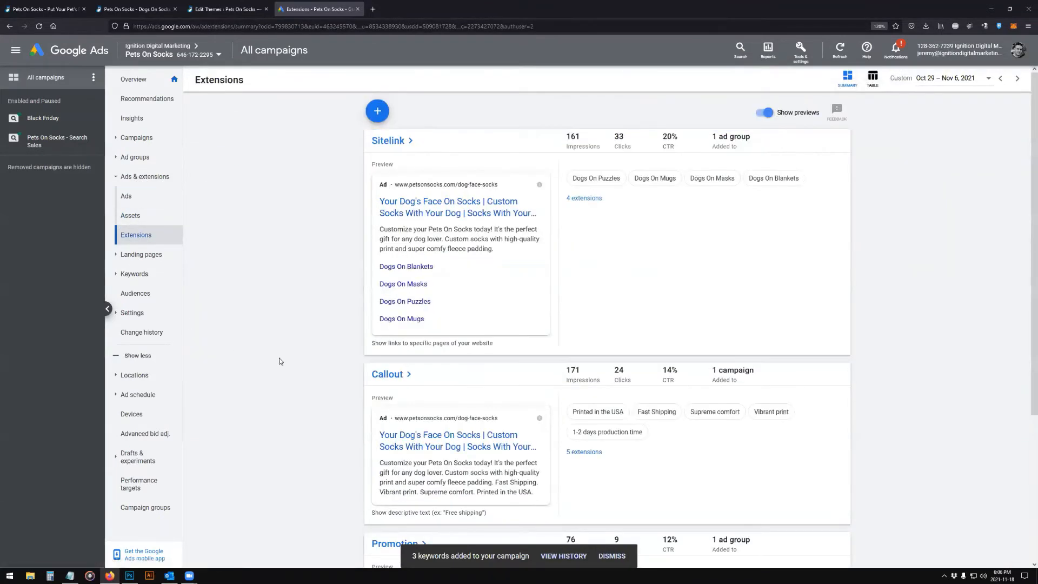
{"action": "scroll", "coordinate": [291, 279], "scroll_direction": "down", "scroll_amount": 2}
{"action": "scroll", "coordinate": [285, 303], "scroll_direction": "down", "scroll_amount": 2}
{"action": "scroll", "coordinate": [281, 327], "scroll_direction": "up", "scroll_amount": 4}
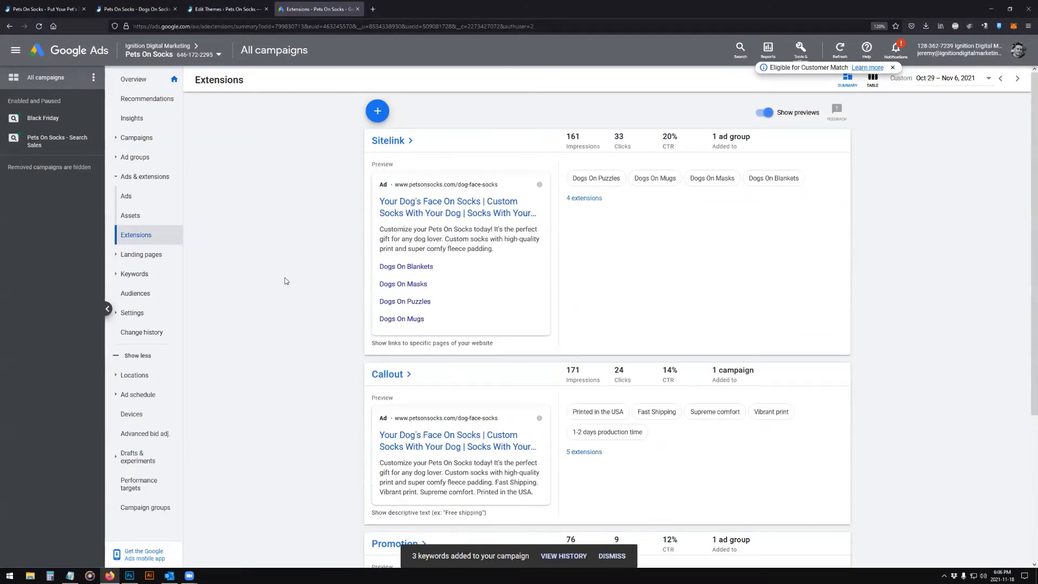
{"action": "left_click", "coordinate": [380, 111]}
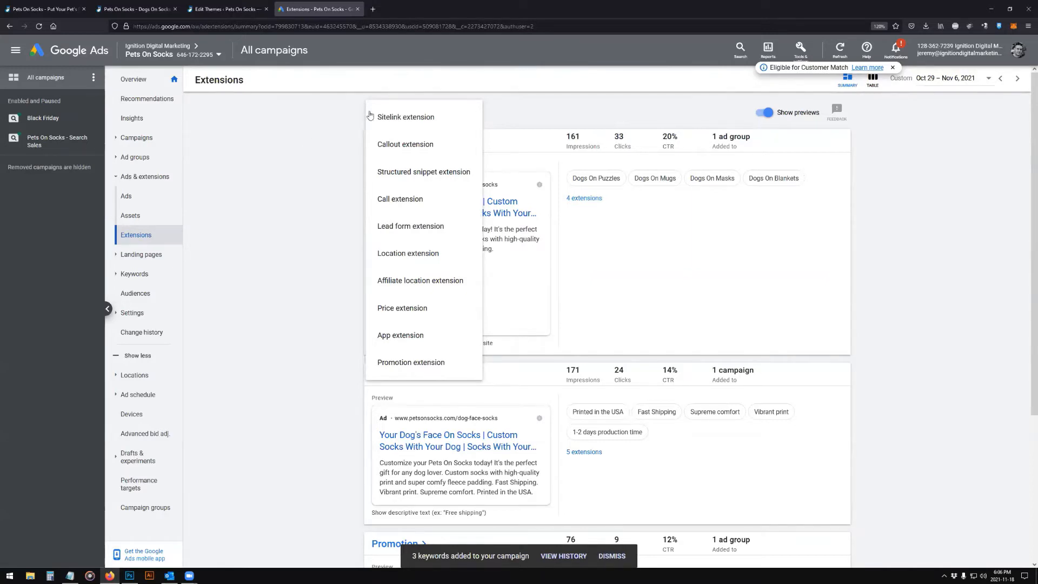
- Dismiss the list of extension types and review the account's existing sitelink, callout and promotion extensions
{"action": "left_click", "coordinate": [302, 160]}
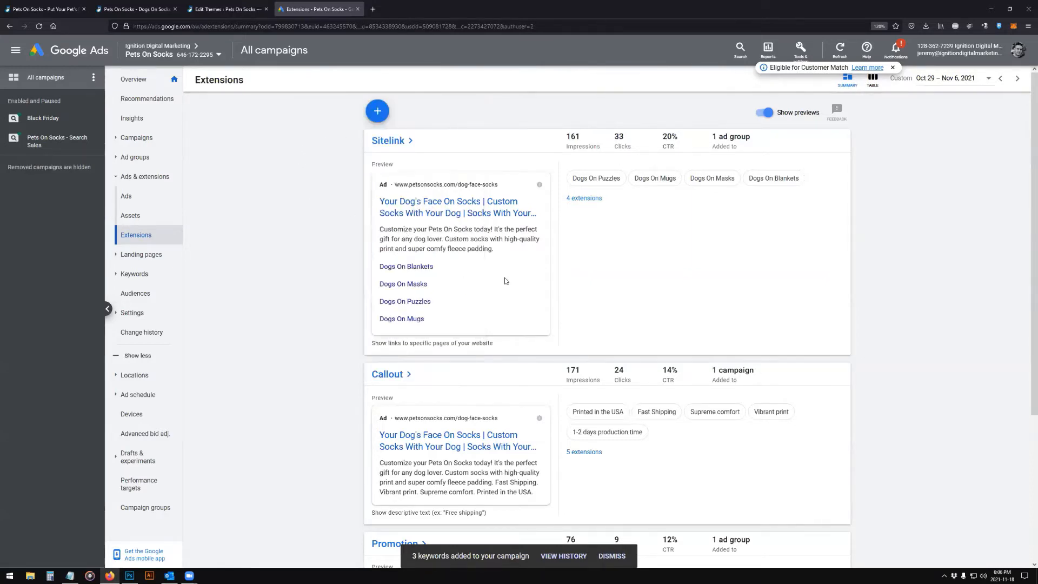
{"action": "scroll", "coordinate": [521, 231], "scroll_direction": "down", "scroll_amount": 3}
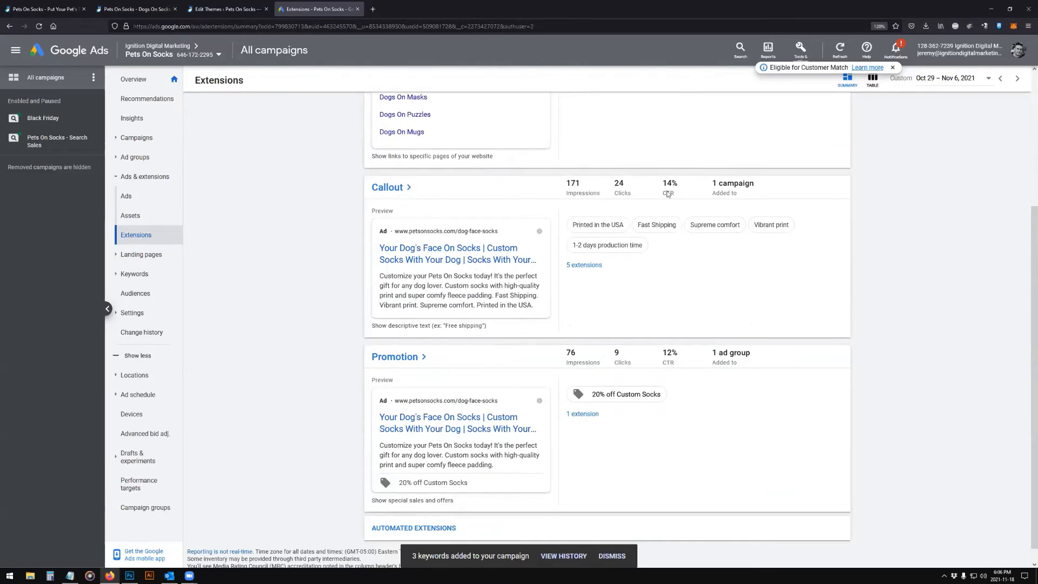
{"action": "scroll", "coordinate": [482, 208], "scroll_direction": "down", "scroll_amount": 1}
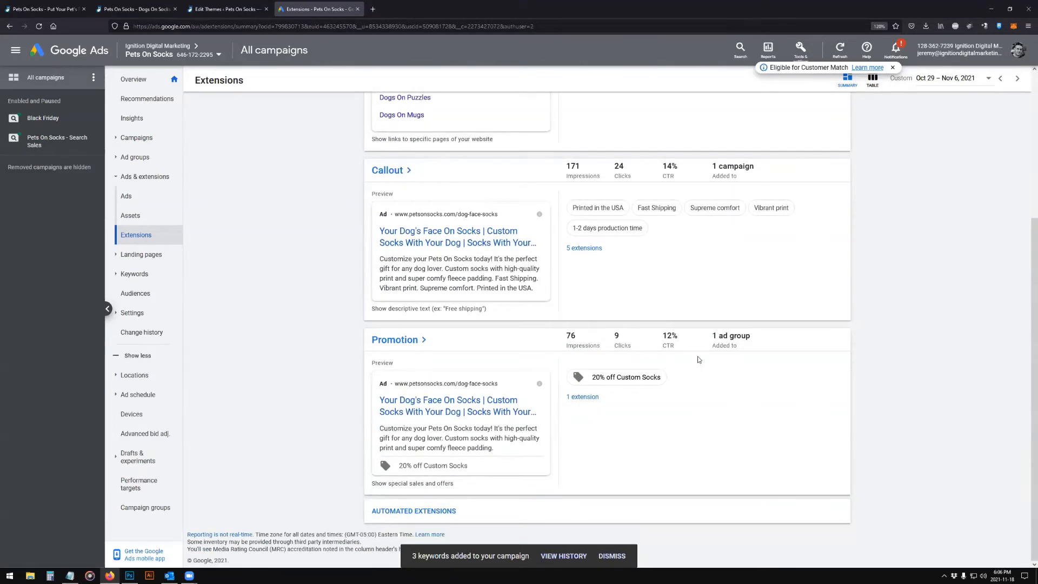
{"action": "scroll", "coordinate": [319, 390], "scroll_direction": "up", "scroll_amount": 4}
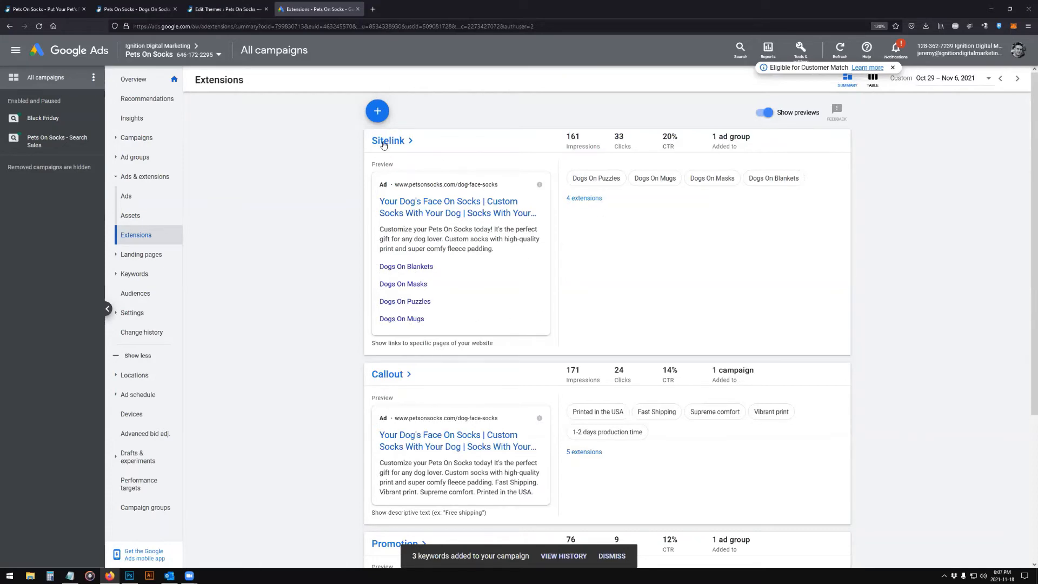
- Start a new sitelink extension at account level and enter Dogs On Blankets as the first sitelink's text
{"action": "left_click", "coordinate": [377, 112]}
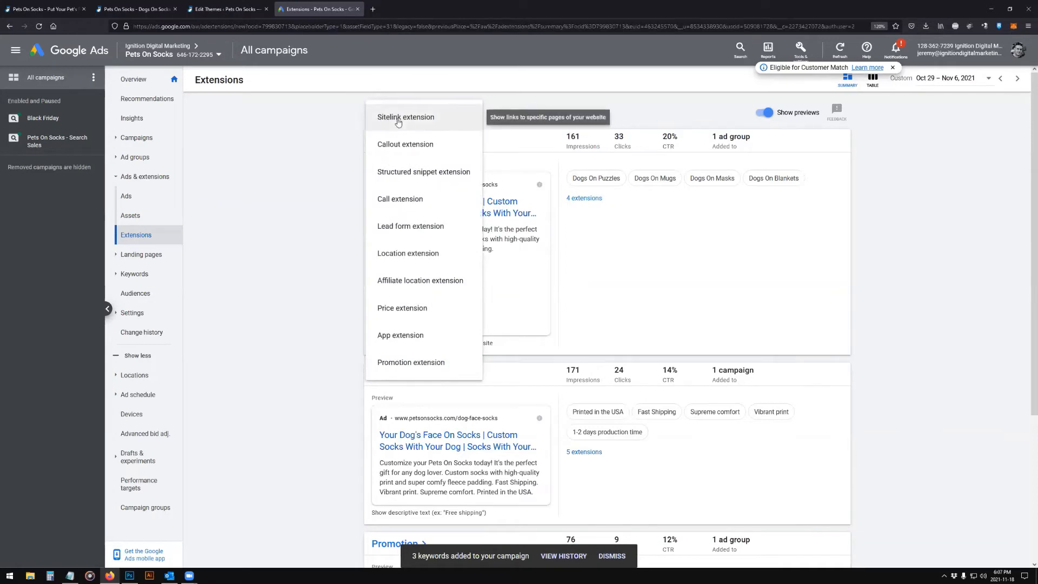
{"action": "left_click", "coordinate": [376, 117]}
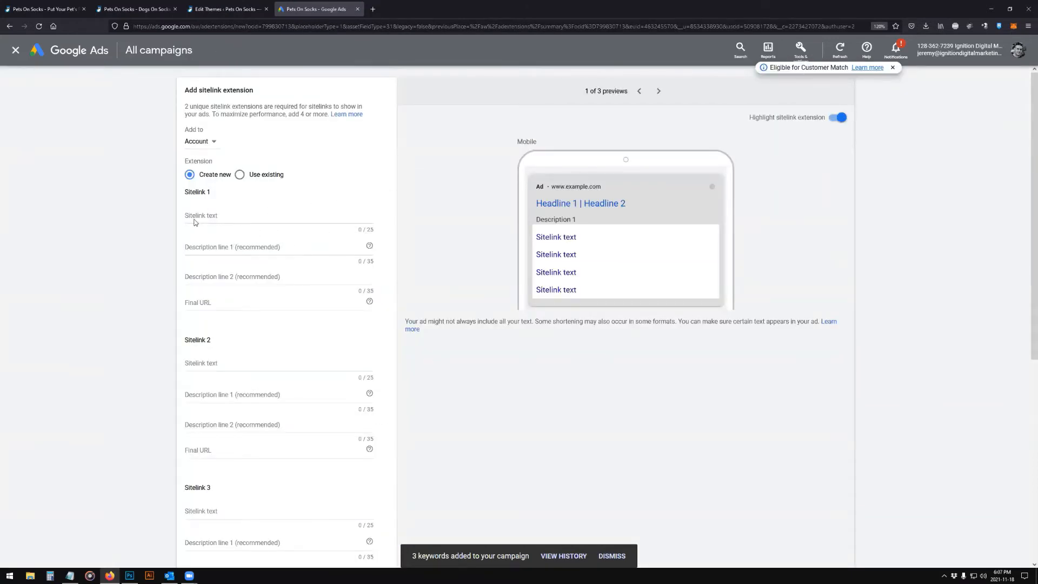
{"action": "left_click", "coordinate": [280, 216]}
{"action": "type", "text": "Dogss"}
{"action": "key", "text": "BackSpace"}
{"action": "type", "text": "On BLankets"}
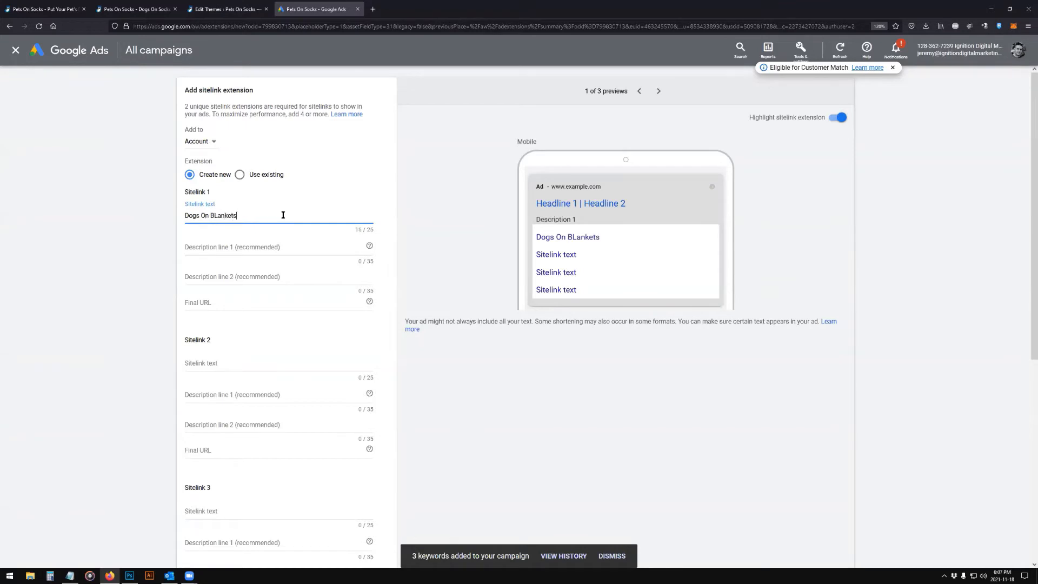
{"action": "key", "text": "BackSpace"}
{"action": "type", "text": "l"}
- Examine the first sitelink's description lines and final URL, and the empty fields for the remaining sitelinks
{"action": "left_click", "coordinate": [272, 246]}
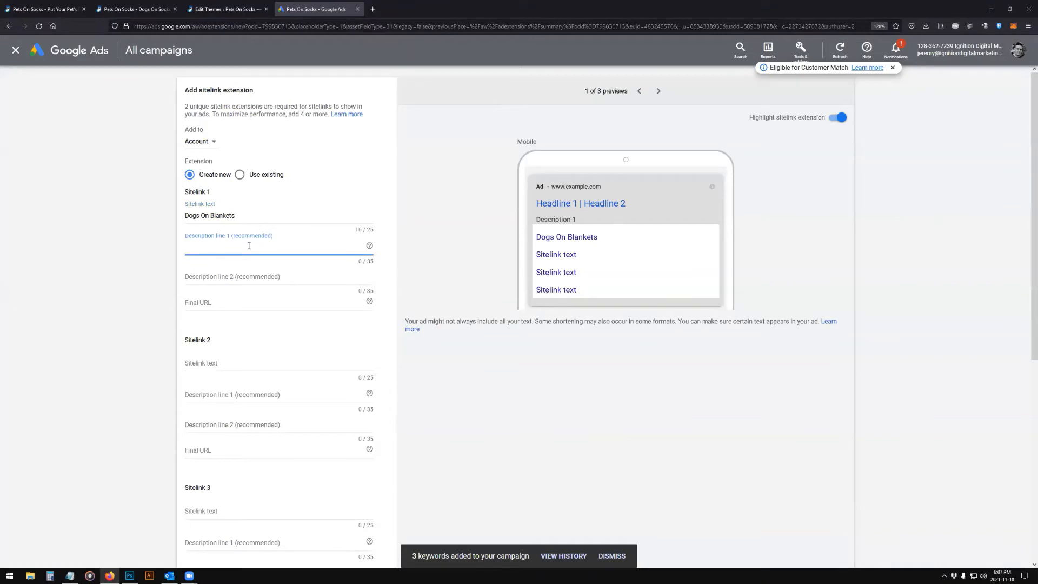
{"action": "left_click", "coordinate": [248, 283]}
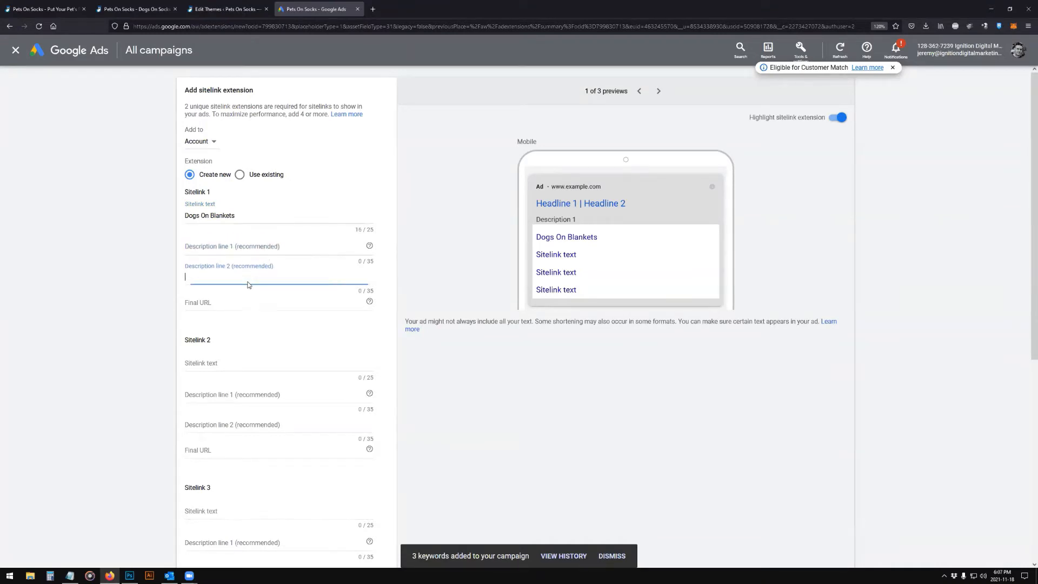
{"action": "left_click", "coordinate": [276, 248]}
{"action": "left_click", "coordinate": [252, 280]}
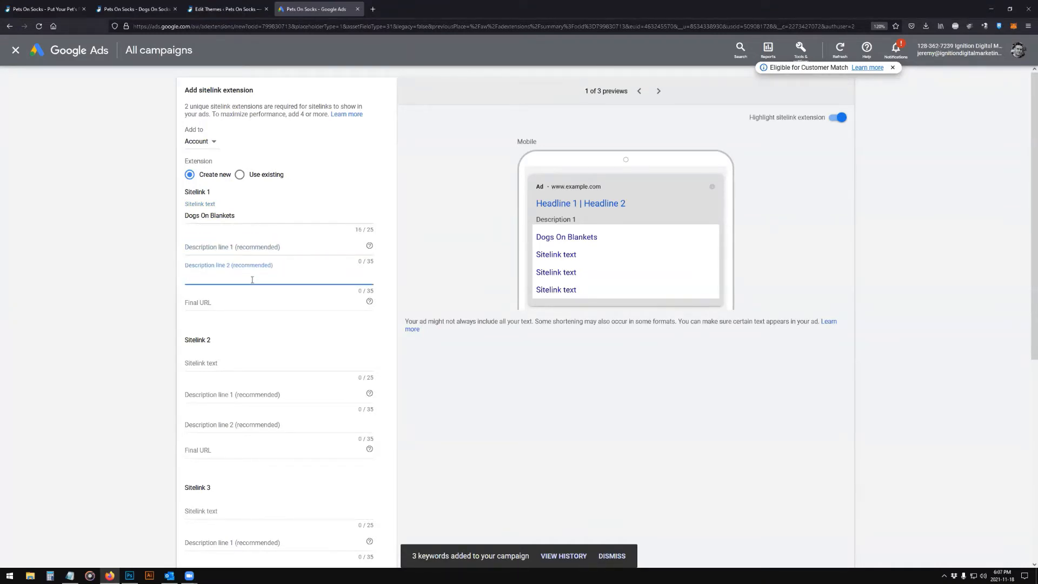
{"action": "left_click", "coordinate": [237, 302]}
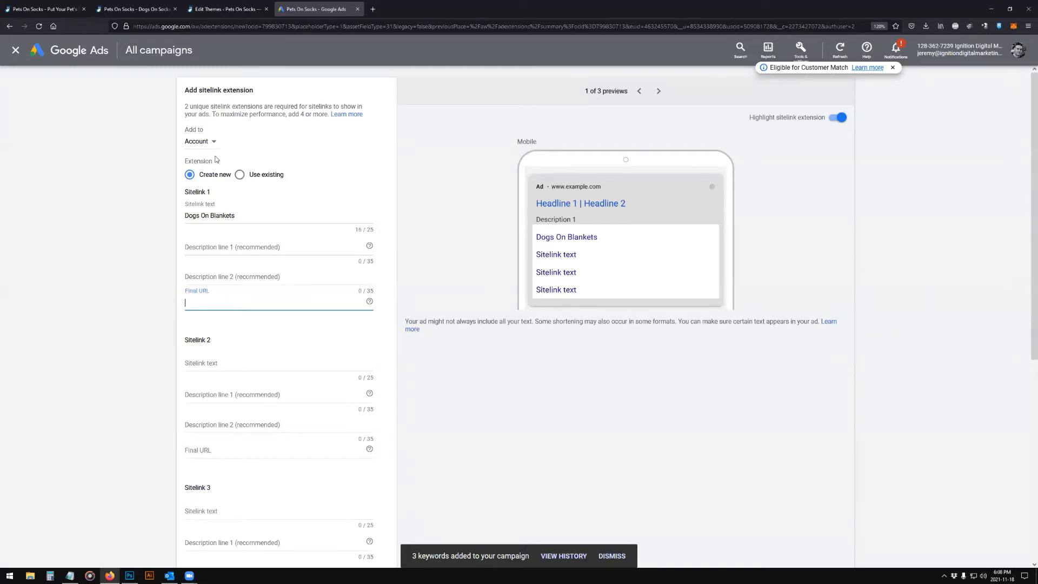
{"action": "scroll", "coordinate": [284, 196], "scroll_direction": "down", "scroll_amount": 3}
{"action": "scroll", "coordinate": [264, 220], "scroll_direction": "down", "scroll_amount": 2}
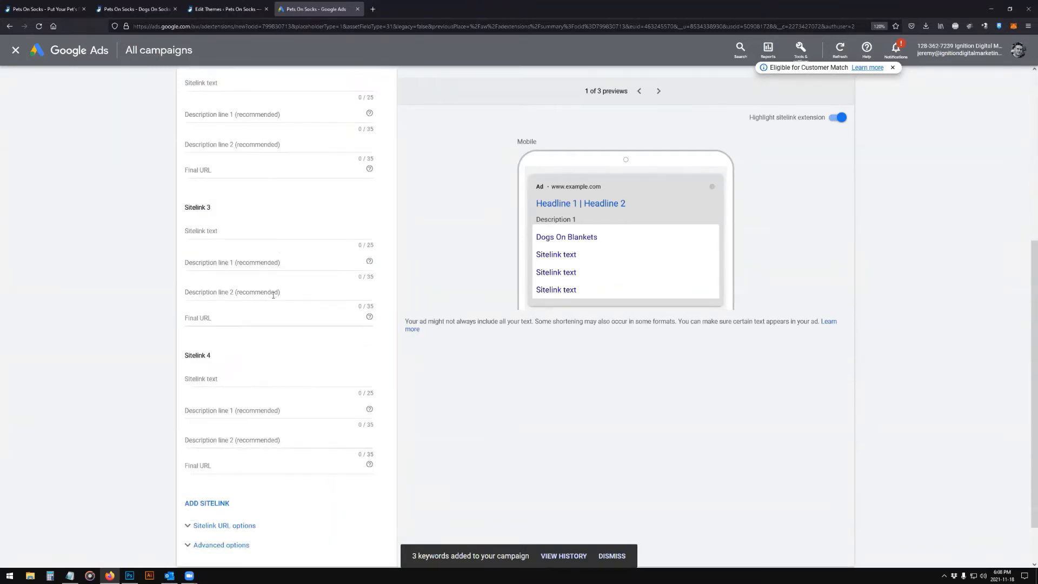
{"action": "scroll", "coordinate": [284, 392], "scroll_direction": "up", "scroll_amount": 5}
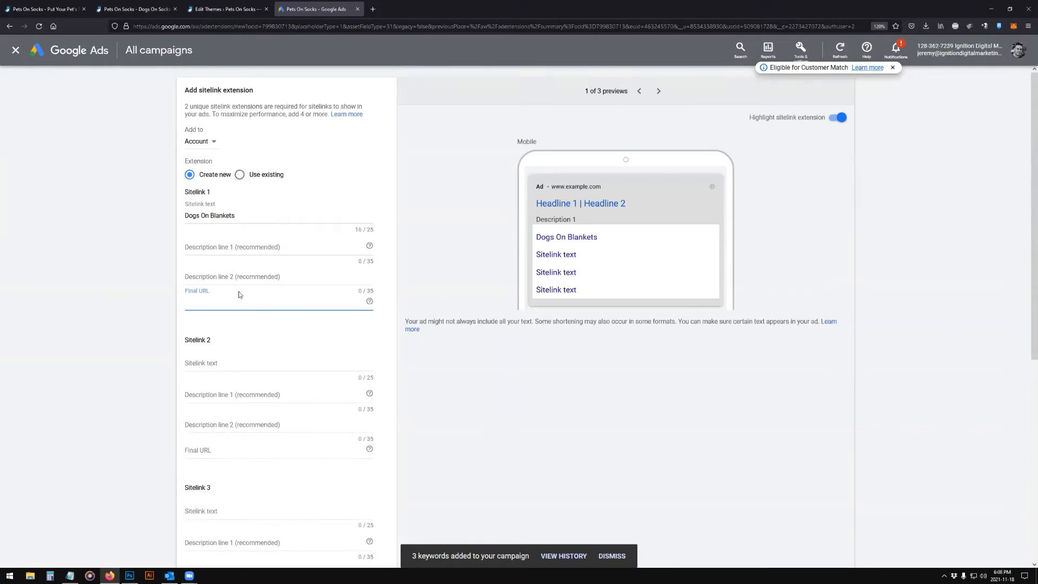
- Change the first sitelink's text to About Us and enter Shipping Information as the second sitelink's text
{"action": "left_click_drag", "start_coordinate": [234, 216], "coordinate": [186, 216]}
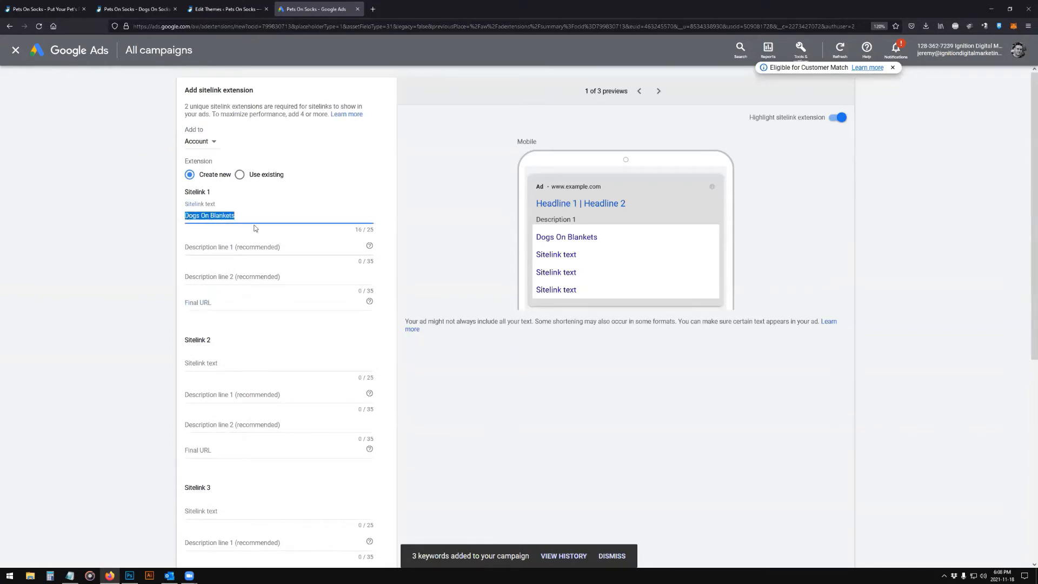
{"action": "type", "text": "About"}
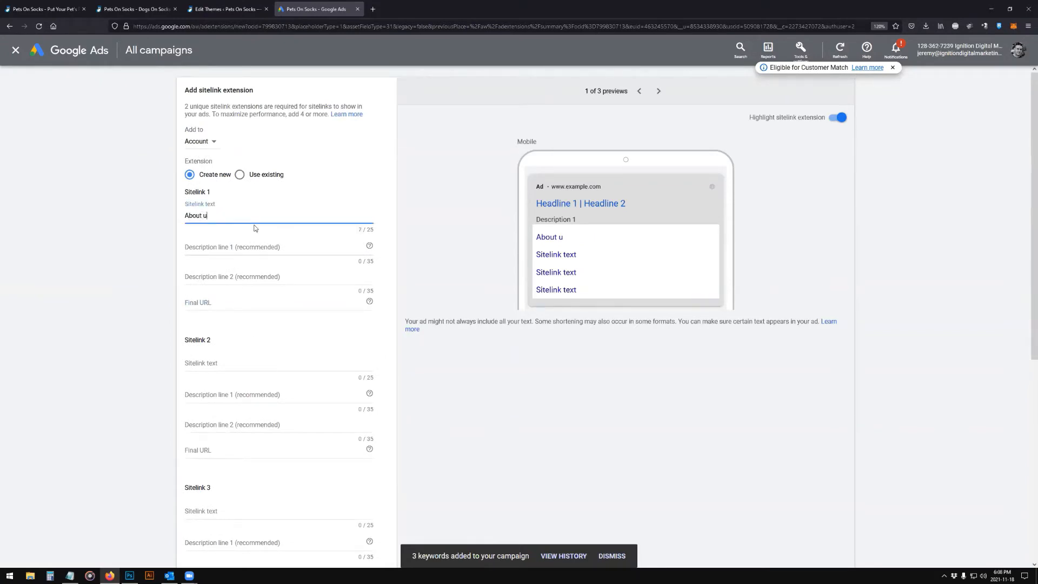
{"action": "type", "text": " Us"}
{"action": "left_click", "coordinate": [237, 364]}
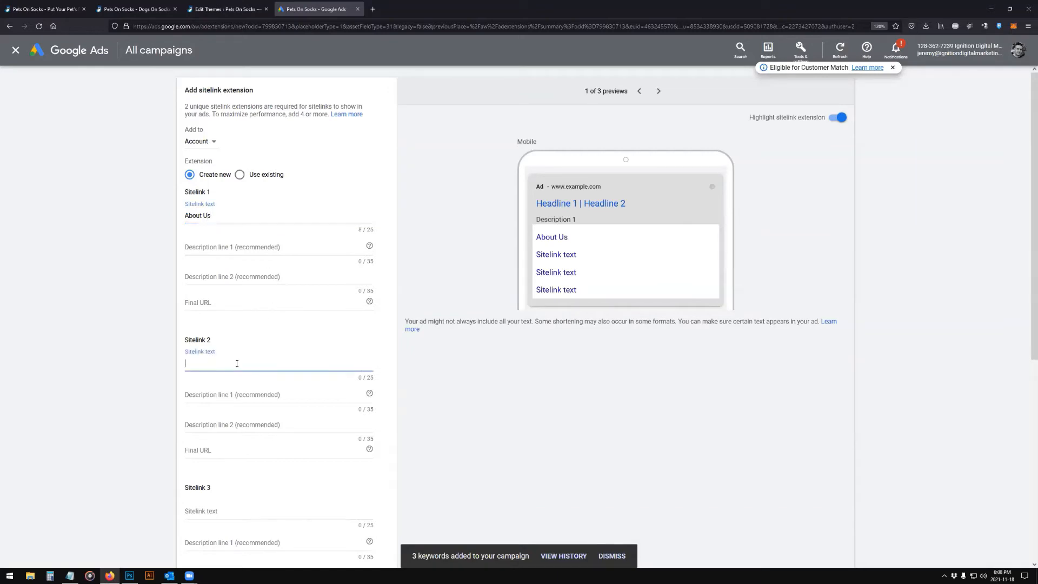
{"action": "type", "text": "Shipping Information"}
- Enter Track your Order as the third sitelink's text, and leave the sitelink form without saving
{"action": "left_click", "coordinate": [216, 512]}
{"action": "type", "text": "Track your oRcde"}
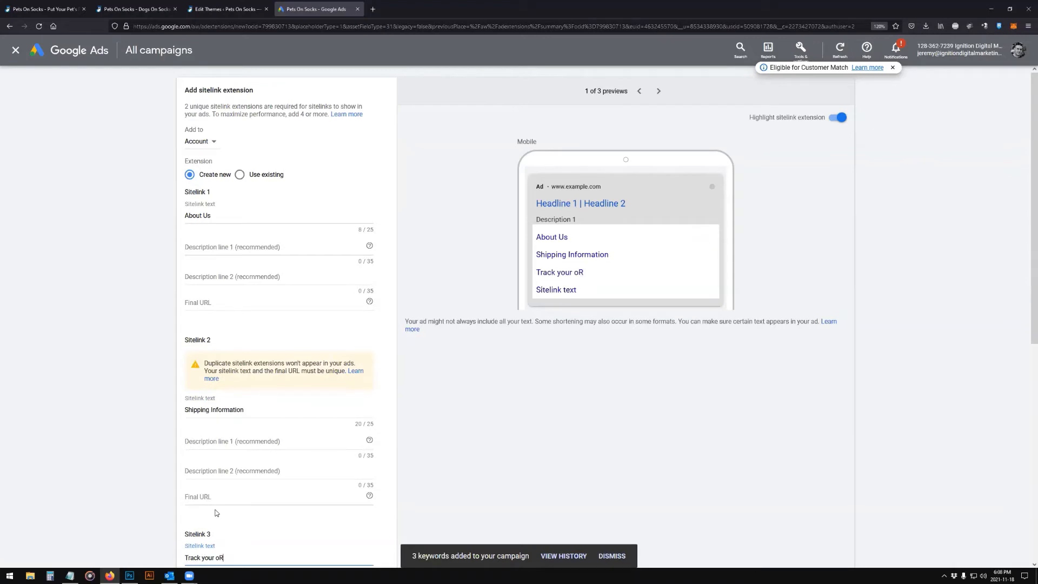
{"action": "key", "text": "BackSpace"}
{"action": "key", "text": "BackSpace"}
{"action": "key", "text": "BackSpace"}
{"action": "key", "text": "BackSpace"}
{"action": "key", "text": "BackSpace"}
{"action": "type", "text": "Order"}
{"action": "left_click", "coordinate": [15, 50]}
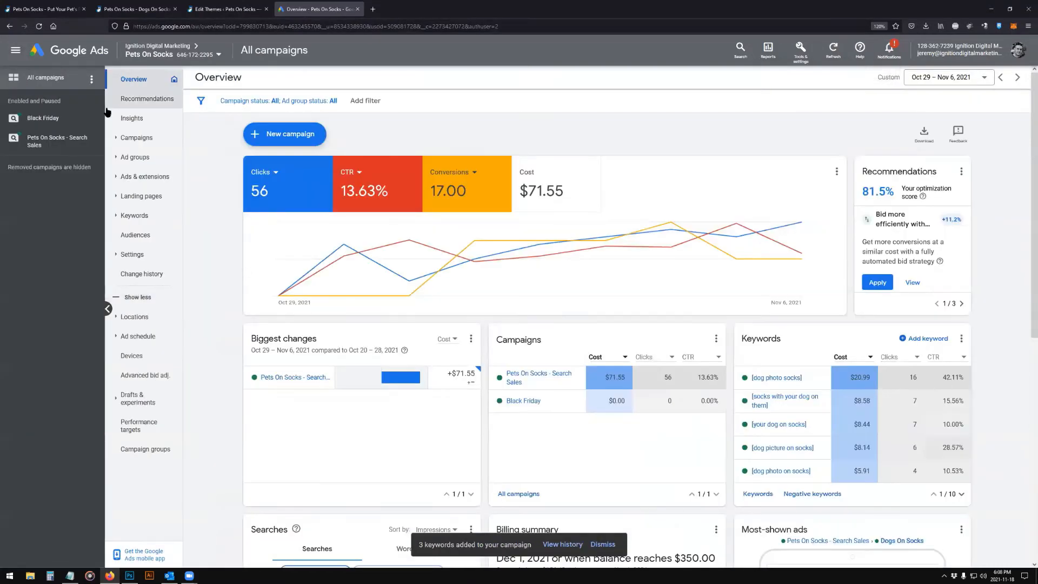
- Open the extensions of the Pets On Socks - Search Sales campaign and review its callout and promotion extensions
{"action": "left_click", "coordinate": [44, 139]}
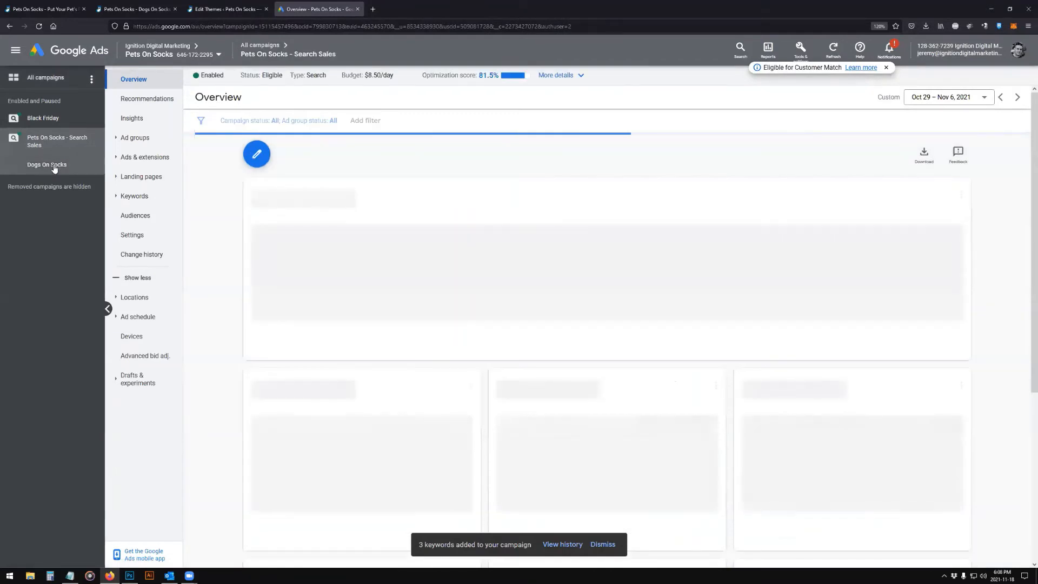
{"action": "left_click", "coordinate": [144, 157]}
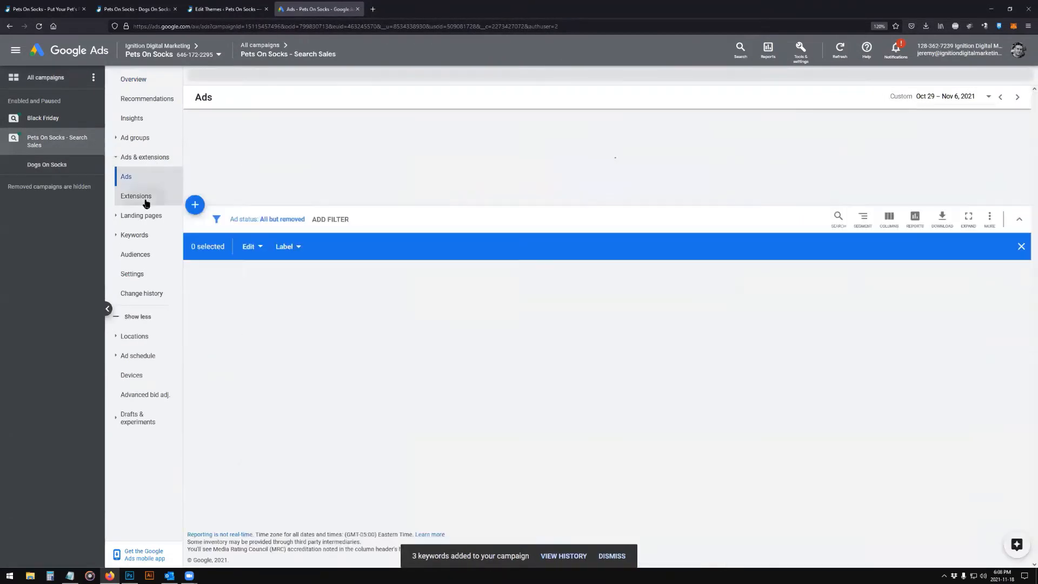
{"action": "left_click", "coordinate": [146, 202]}
{"action": "scroll", "coordinate": [252, 456], "scroll_direction": "down", "scroll_amount": 4}
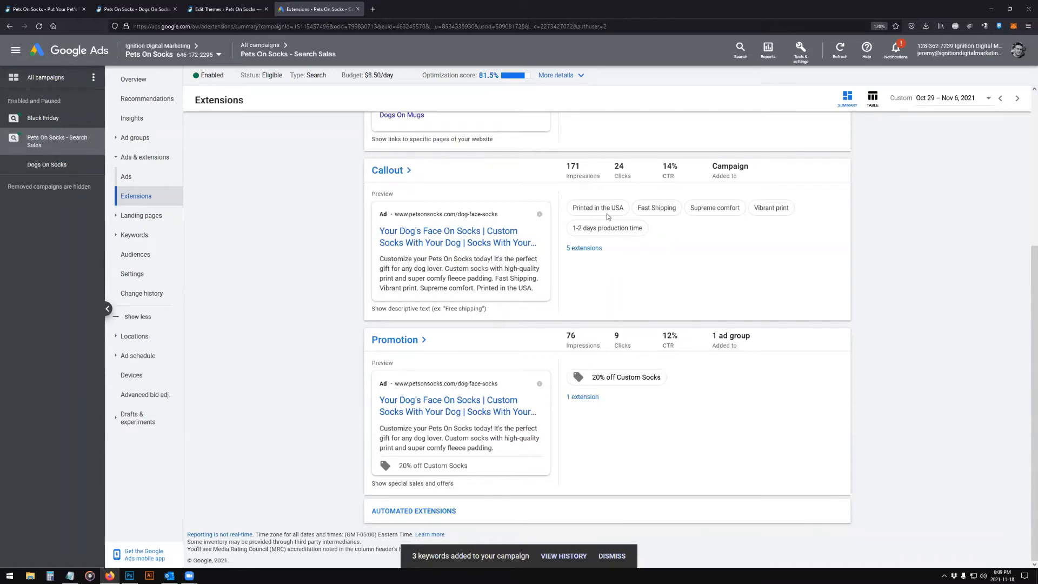
{"action": "mouse_move", "coordinate": [608, 207]}
- Start a new promotion extension for the Pets On Socks - Search Sales campaign with Black Friday as its occasion
{"action": "left_click", "coordinate": [397, 340]}
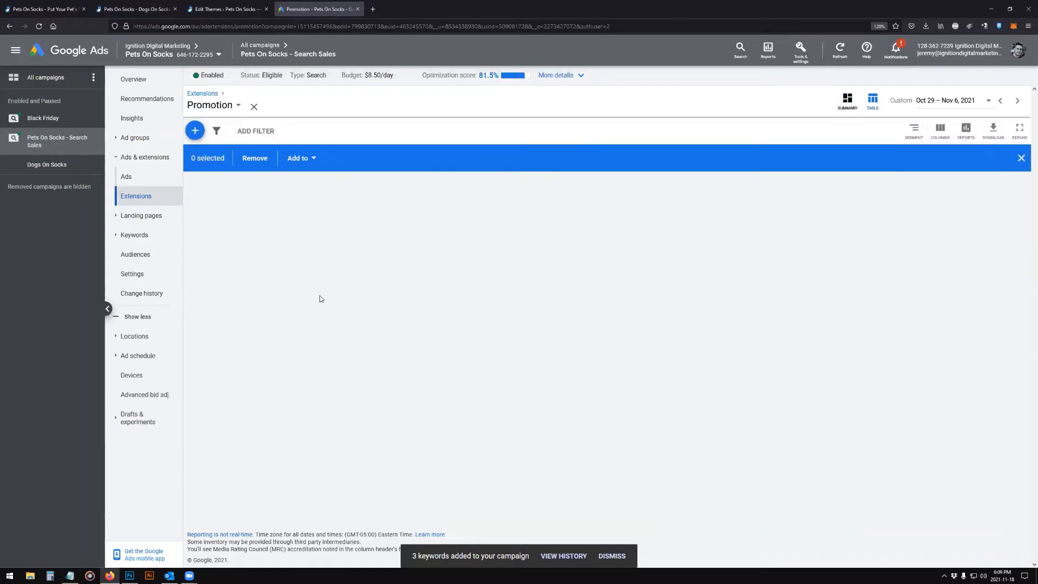
{"action": "left_click", "coordinate": [194, 130]}
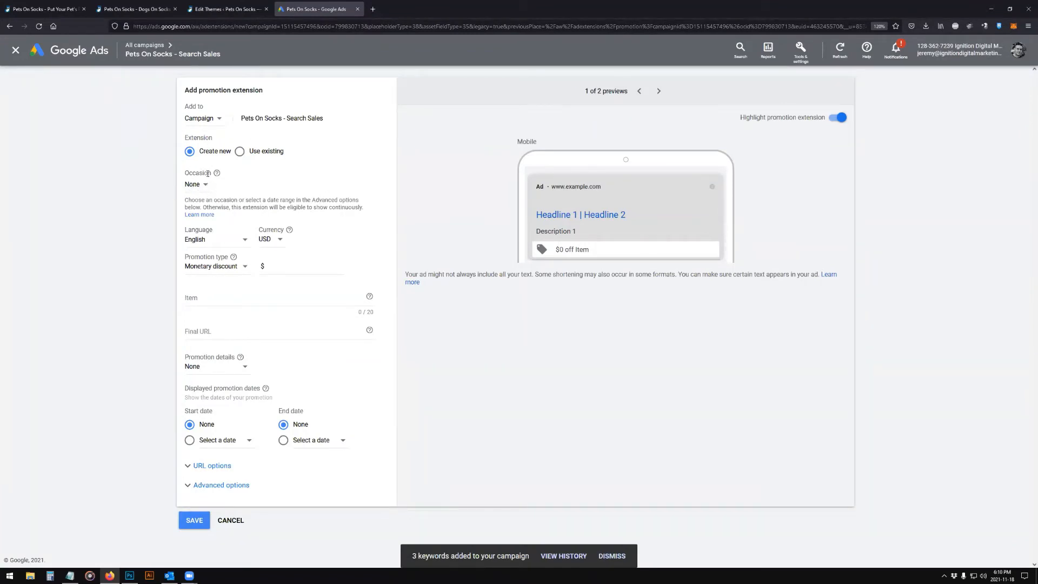
{"action": "left_click", "coordinate": [197, 185]}
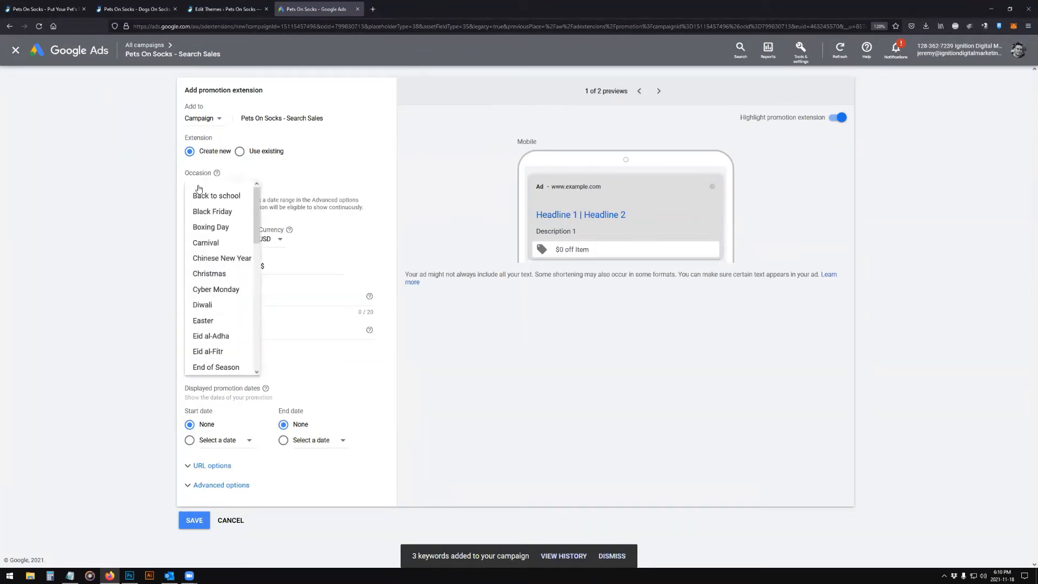
{"action": "left_click", "coordinate": [218, 215]}
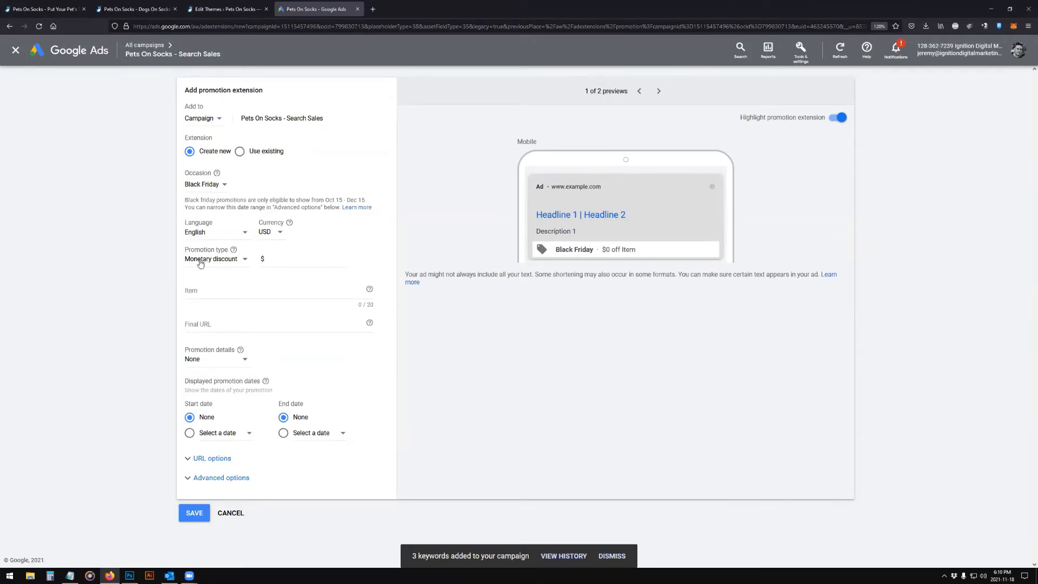
- Try a $10 monetary discount for the promotion, and change it to a percent discount of 20%
{"action": "left_click", "coordinate": [299, 260]}
{"action": "type", "text": "10"}
{"action": "left_click", "coordinate": [242, 262]}
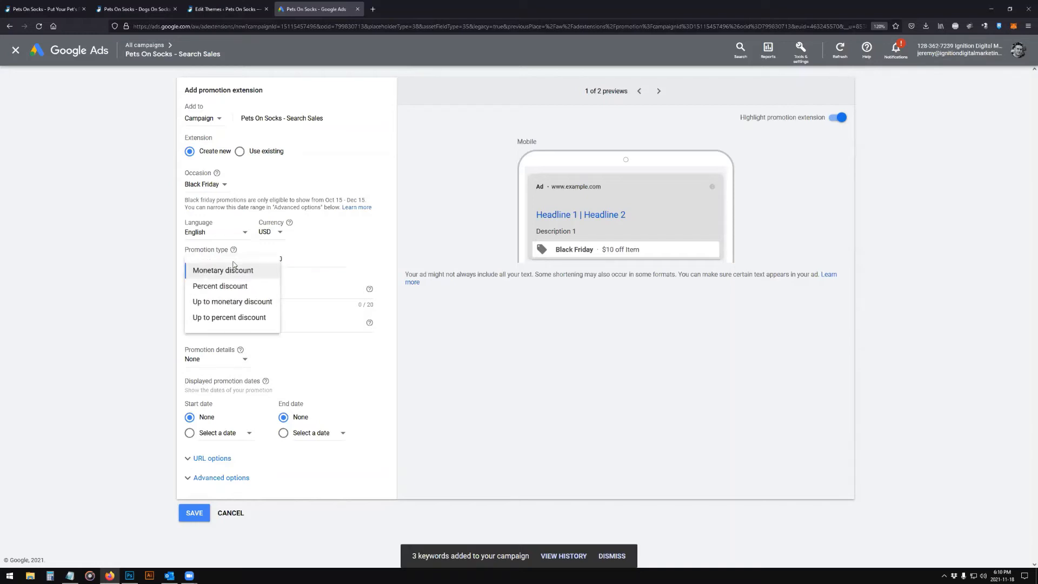
{"action": "left_click", "coordinate": [266, 285]}
{"action": "left_click", "coordinate": [278, 262]}
{"action": "type", "text": "20"}
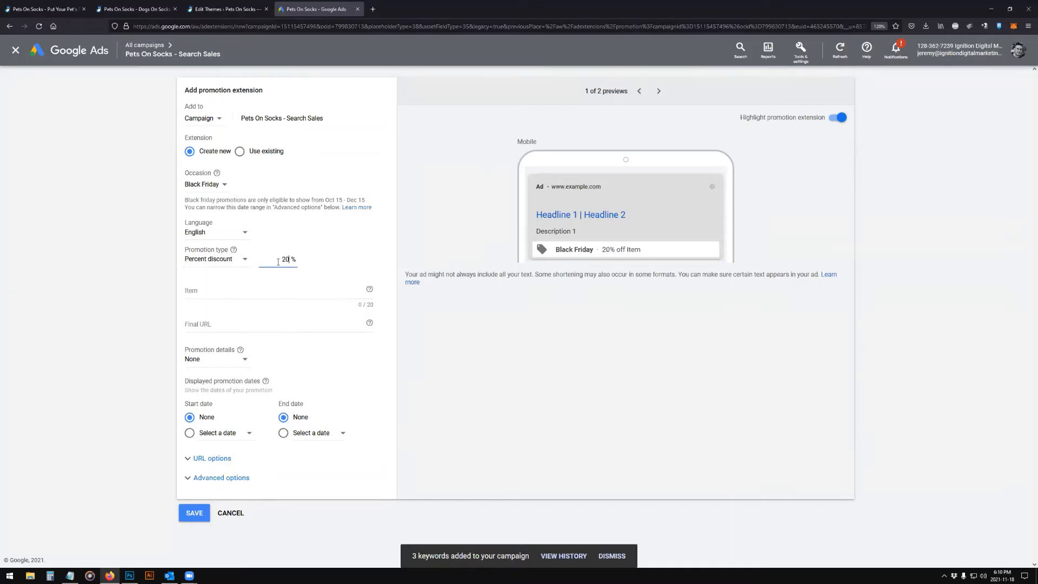
- Enter "all custom socks" as the promotion's item and leave the final URL empty
{"action": "left_click", "coordinate": [235, 291]}
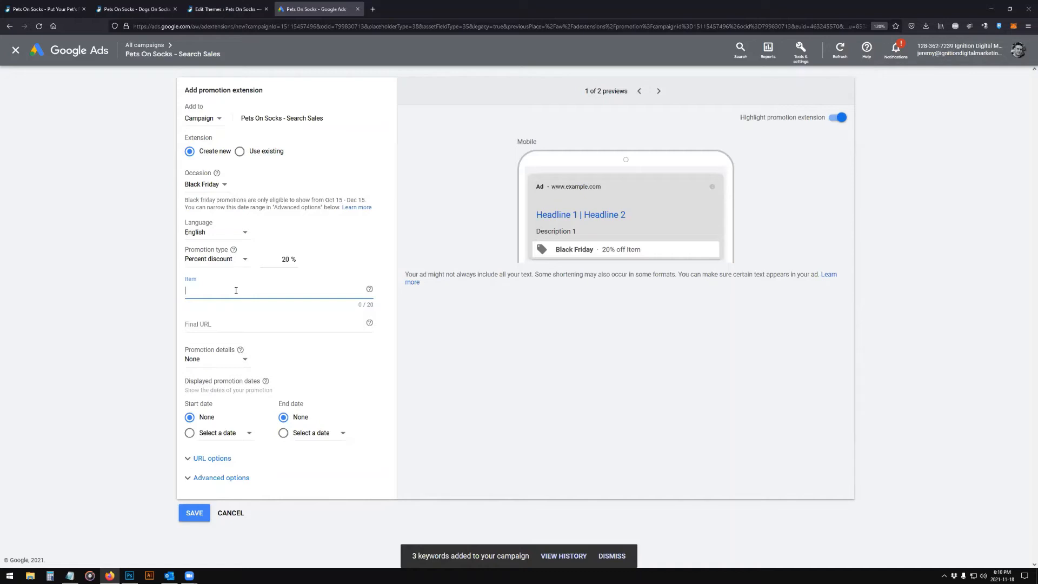
{"action": "type", "text": "all custom socks"}
{"action": "left_click", "coordinate": [250, 324]}
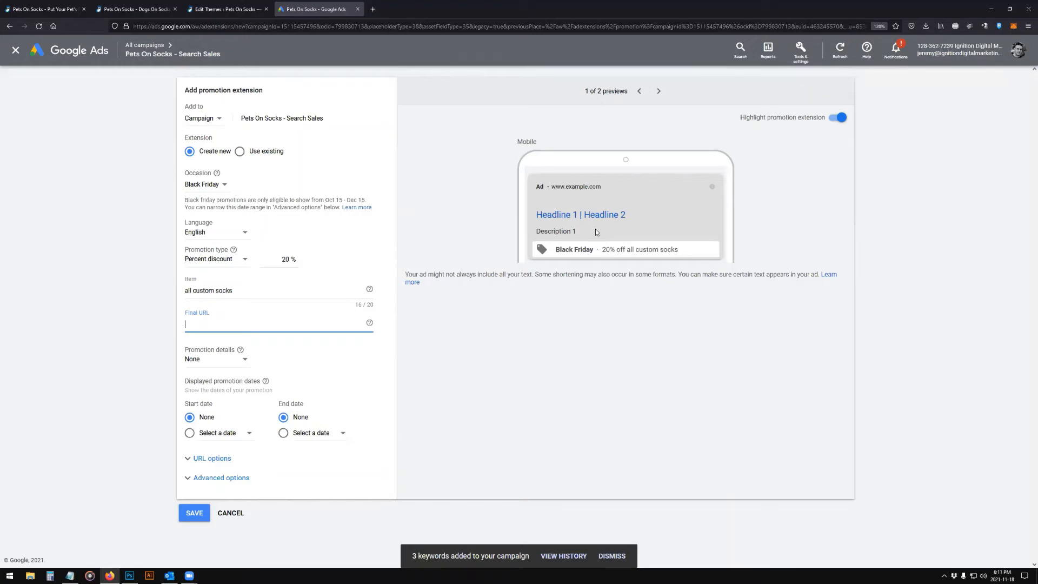
{"action": "left_click", "coordinate": [349, 358]}
- Set the promotion details to orders over $100
{"action": "left_click", "coordinate": [223, 367]}
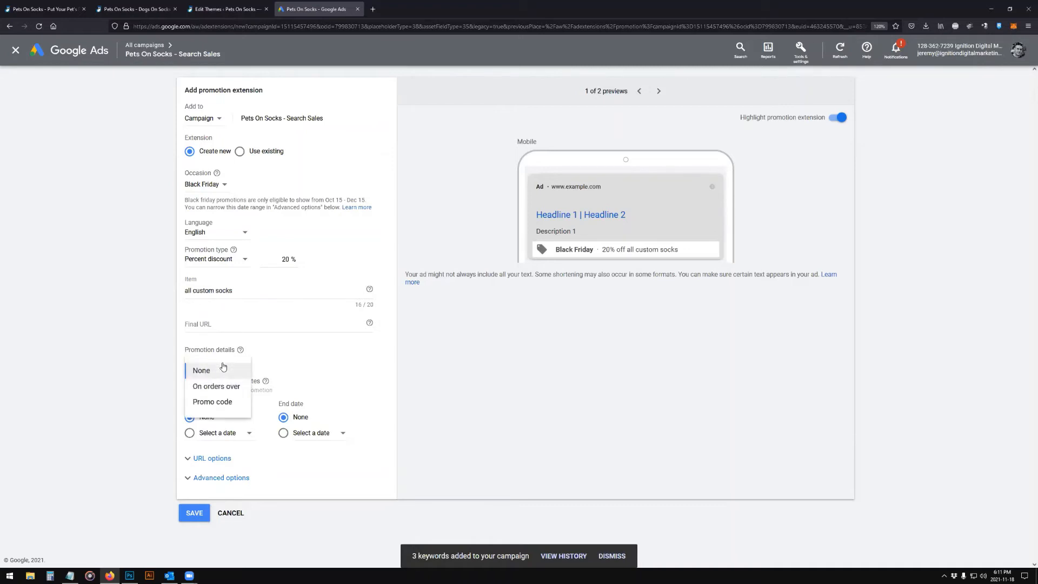
{"action": "left_click", "coordinate": [219, 386]}
{"action": "left_click", "coordinate": [283, 359]}
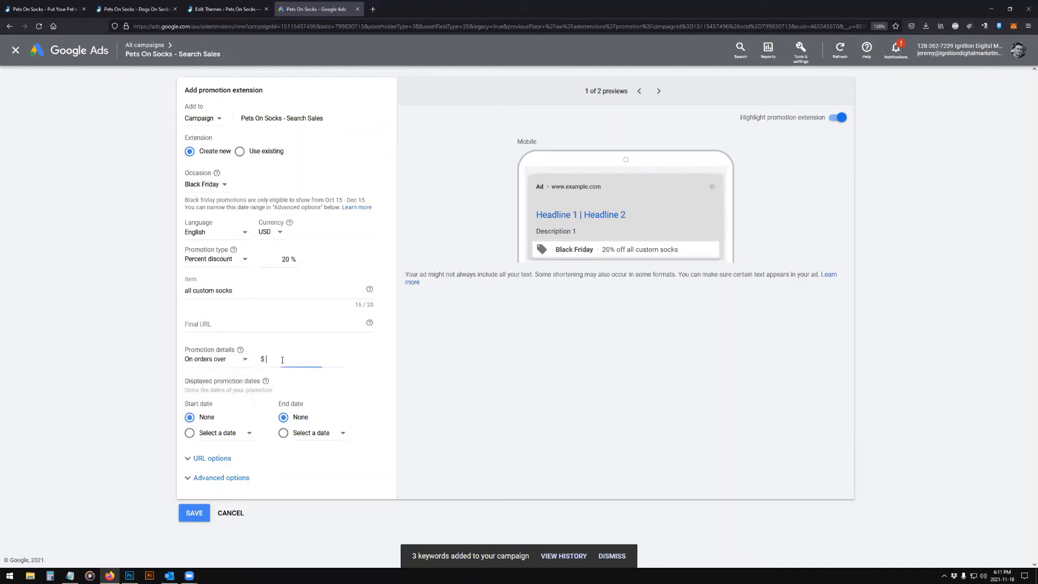
{"action": "type", "text": "100"}
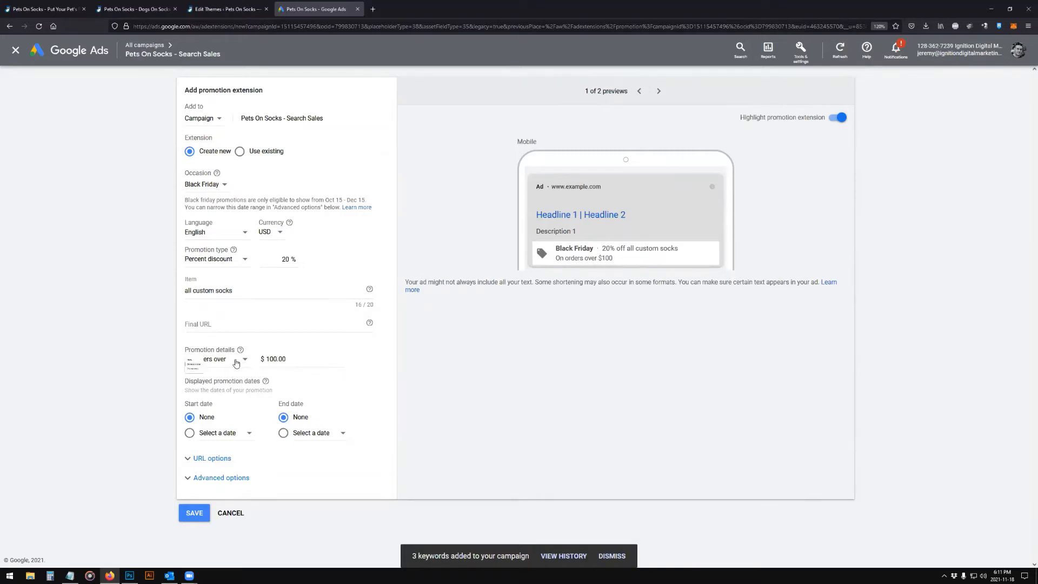
- Switch the promotion details to a promo code, enter asdf as the code, and highlight it in the ad preview
{"action": "left_click", "coordinate": [214, 359]}
{"action": "left_click", "coordinate": [222, 400]}
{"action": "left_click", "coordinate": [276, 361]}
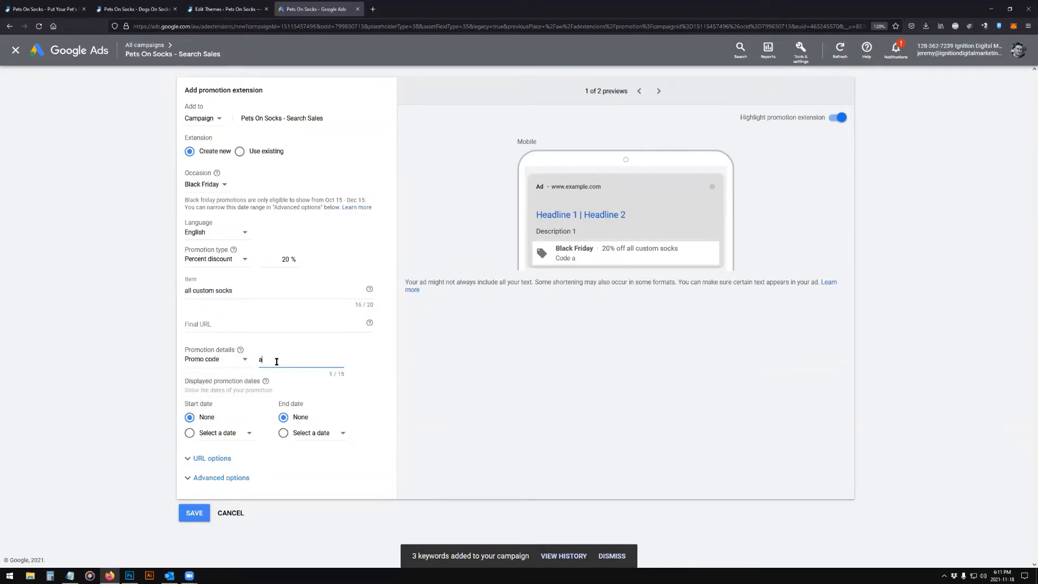
{"action": "type", "text": "asdf"}
{"action": "left_click_drag", "start_coordinate": [573, 263], "coordinate": [584, 264]}
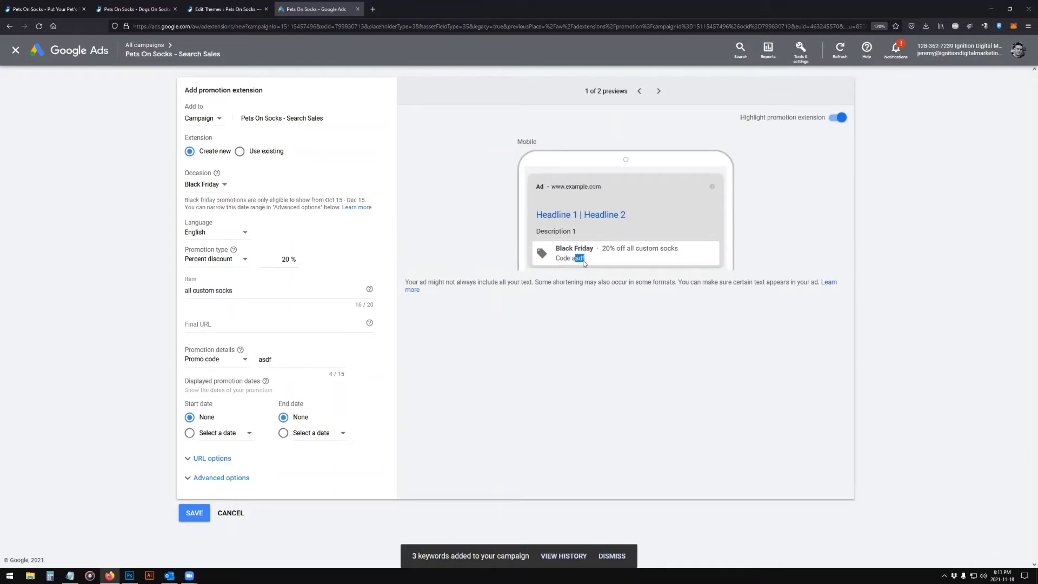
{"action": "left_click", "coordinate": [290, 360]}
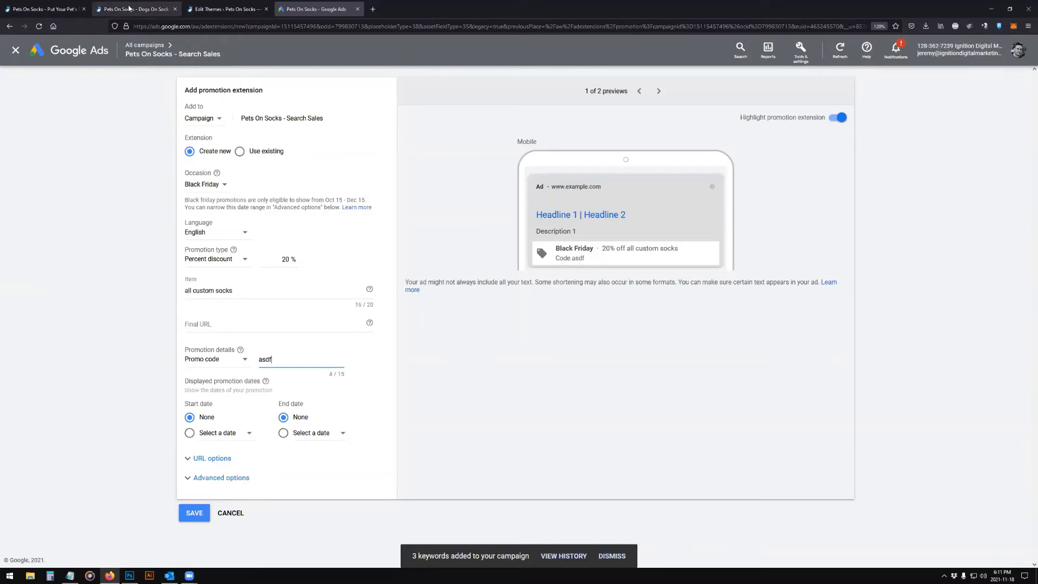
- Check the regular and sale prices on the Dogs On Socks Color product page and return to the promotion form
{"action": "left_click", "coordinate": [130, 9]}
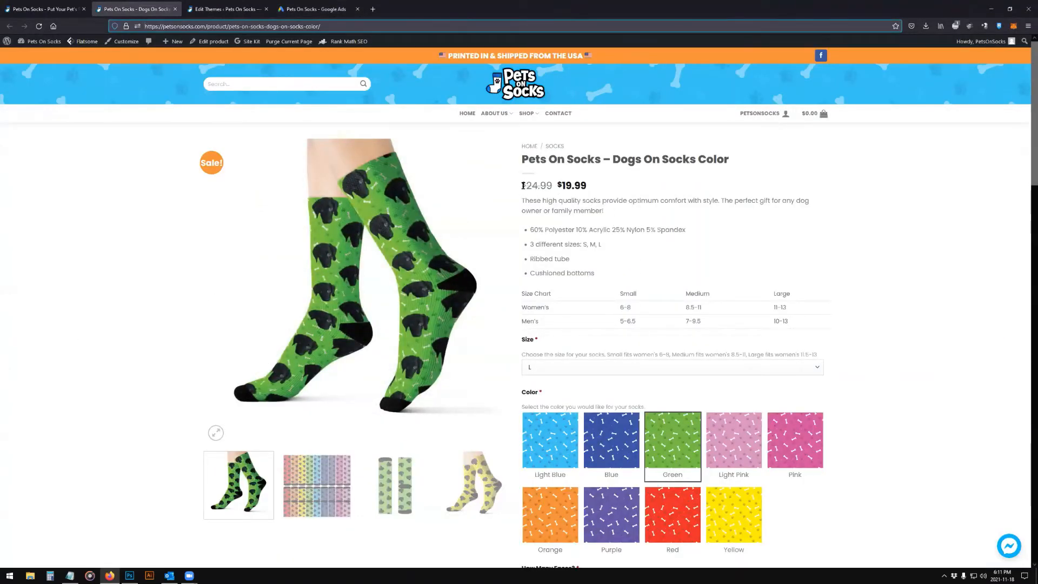
{"action": "left_click_drag", "start_coordinate": [519, 190], "coordinate": [572, 180]}
{"action": "left_click", "coordinate": [573, 180]}
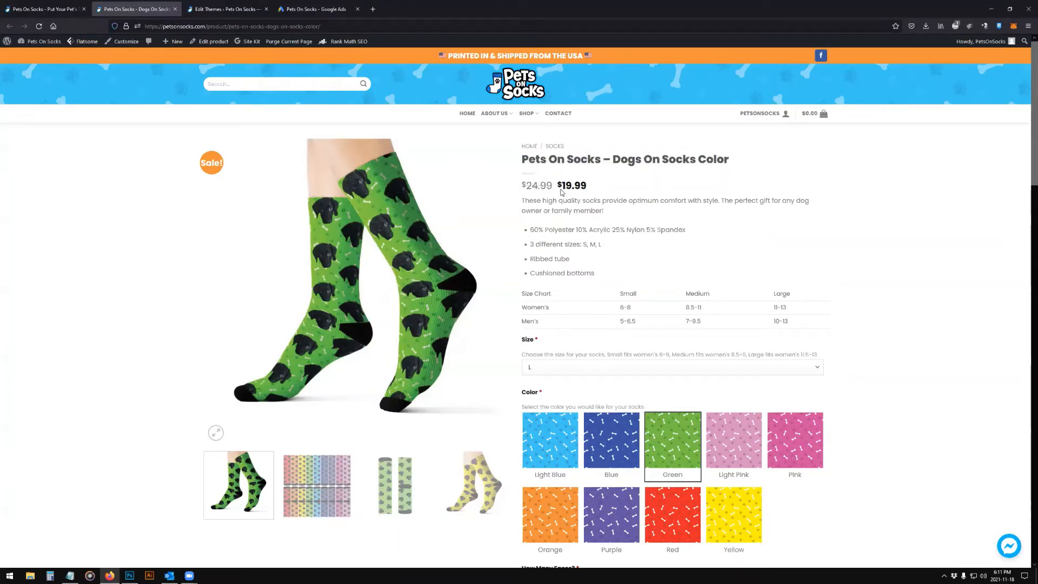
{"action": "left_click", "coordinate": [309, 13]}
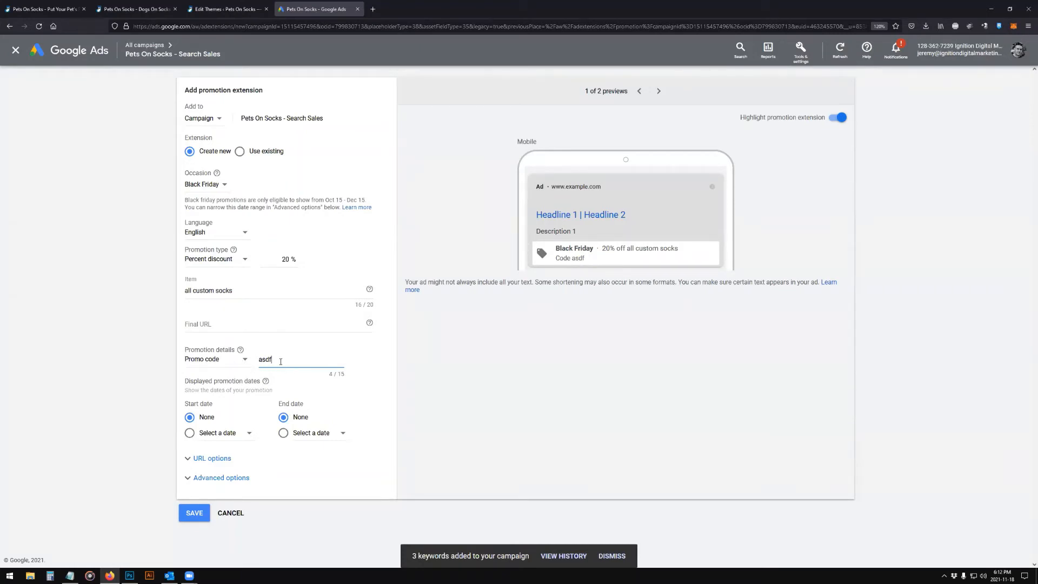
- Set the promotion details to None and try to choose specific displayed end and start dates
{"action": "left_click", "coordinate": [236, 365]}
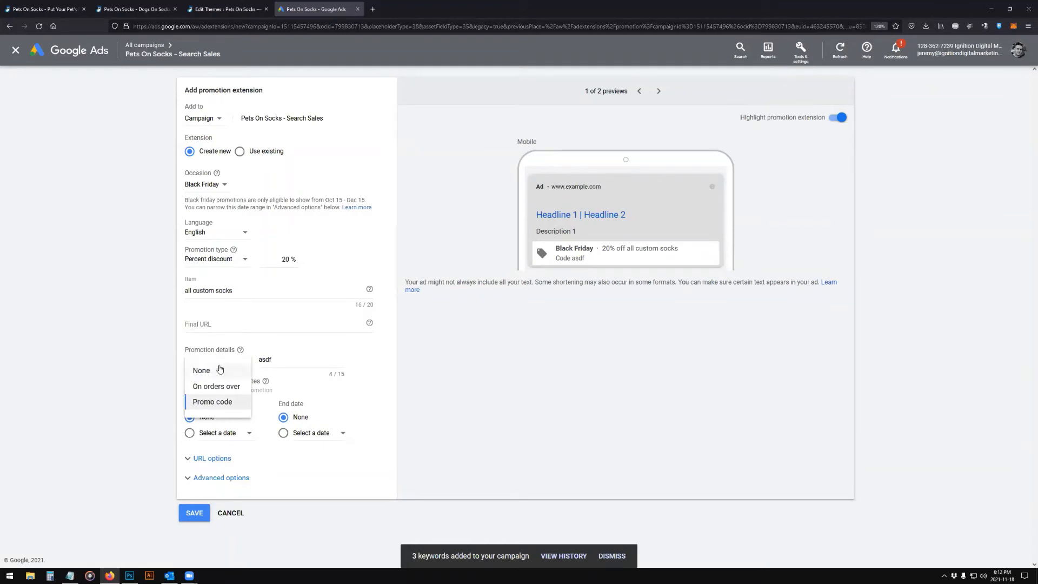
{"action": "left_click", "coordinate": [222, 370]}
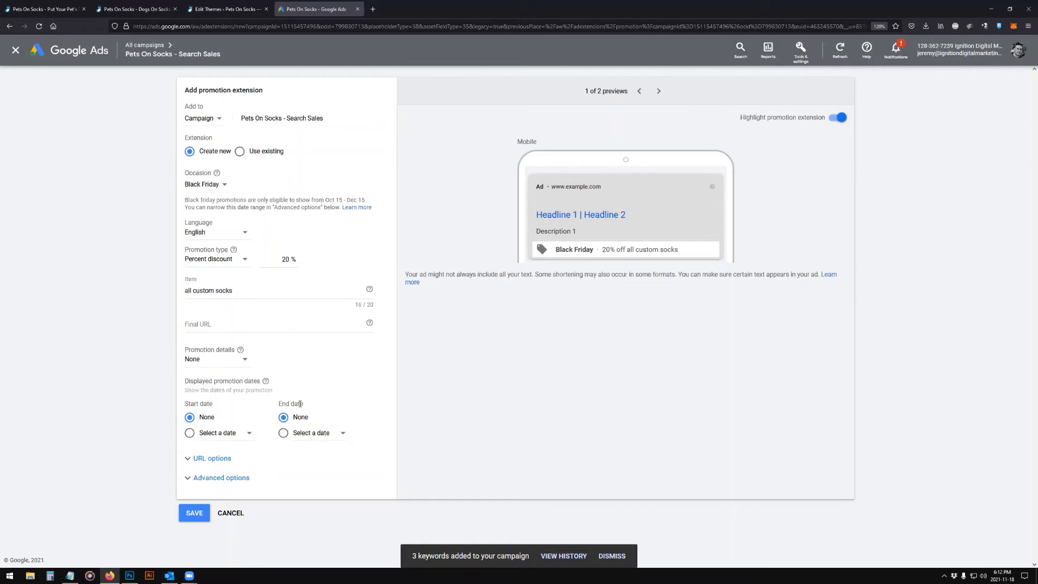
{"action": "left_click", "coordinate": [314, 433]}
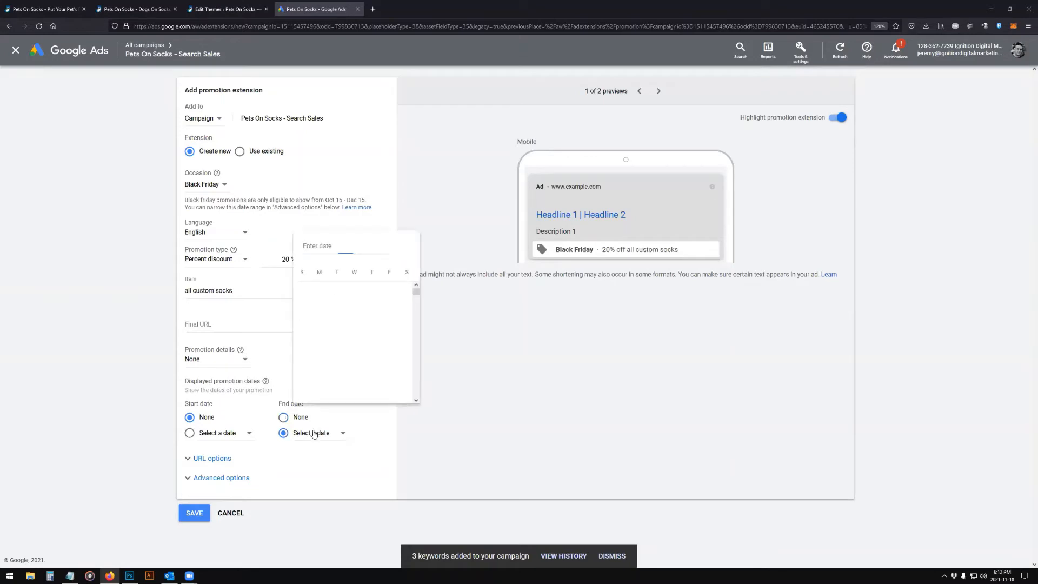
{"action": "left_click", "coordinate": [323, 248]}
{"action": "left_click", "coordinate": [325, 270]}
{"action": "left_click", "coordinate": [326, 246]}
{"action": "left_click", "coordinate": [344, 340]}
{"action": "left_click", "coordinate": [318, 247]}
{"action": "left_click", "coordinate": [479, 406]}
{"action": "left_click", "coordinate": [224, 434]}
{"action": "left_click", "coordinate": [397, 427]}
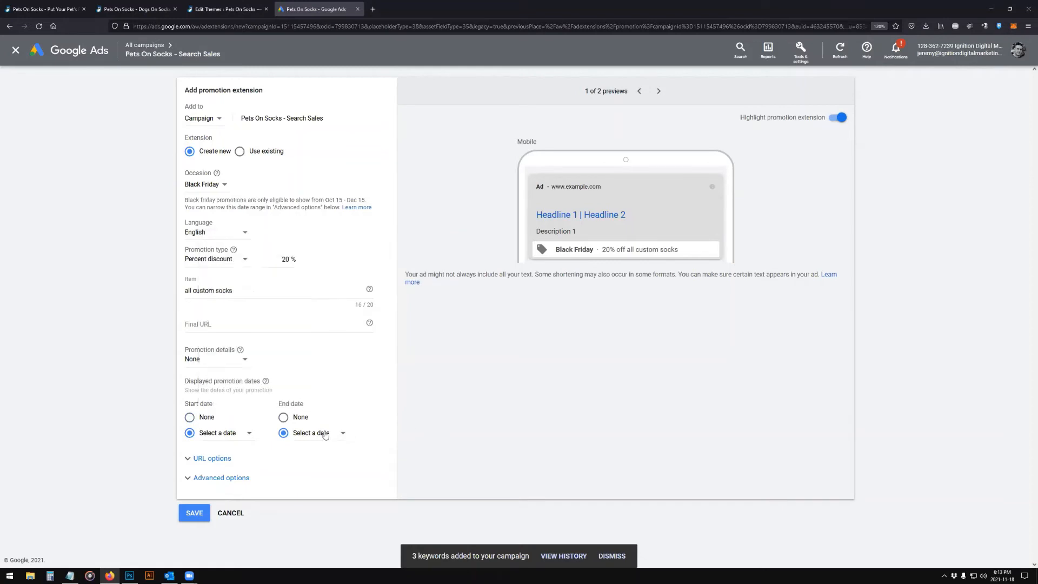
- Try again to enter an end date for the displayed promotion dates
{"action": "left_click", "coordinate": [322, 435]}
{"action": "left_click", "coordinate": [321, 282]}
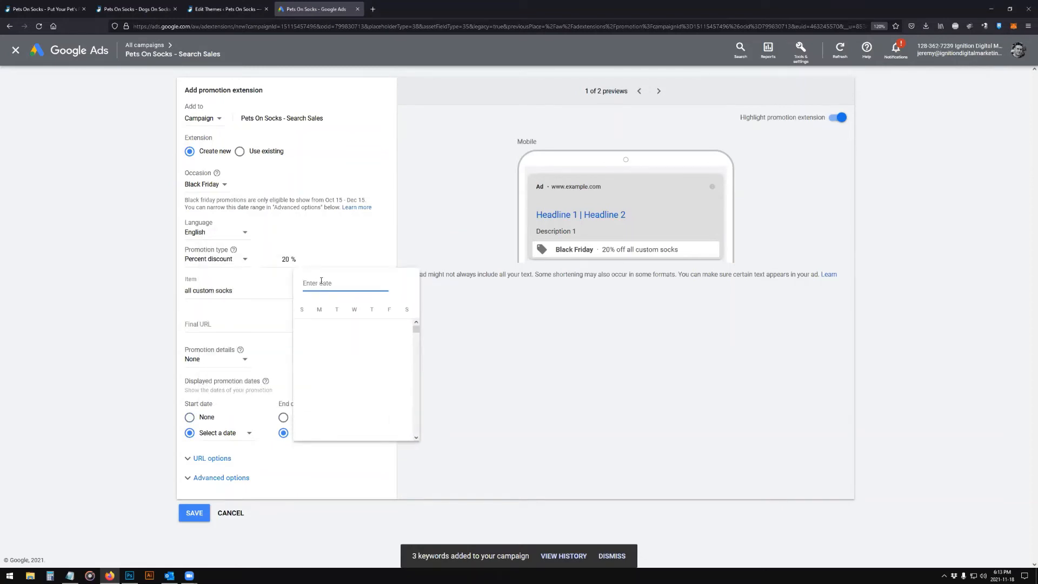
{"action": "type", "text": "11"}
{"action": "key", "text": "BackSpace"}
{"action": "key", "text": "BackSpace"}
{"action": "type", "text": "181"}
{"action": "key", "text": "BackSpace"}
{"action": "key", "text": "BackSpace"}
{"action": "key", "text": "BackSpace"}
{"action": "key", "text": "Escape"}
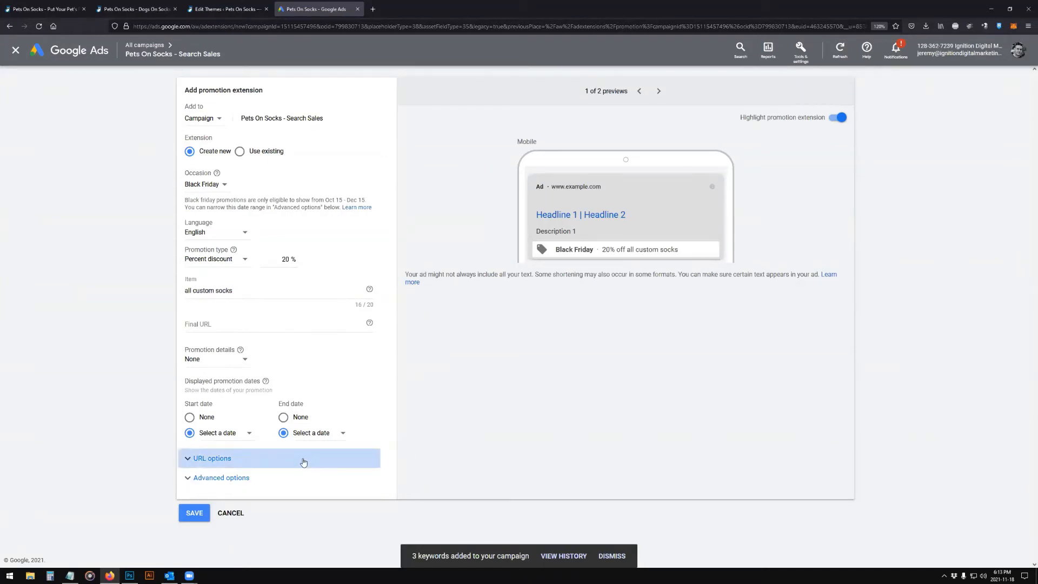
{"action": "left_click", "coordinate": [243, 459]}
{"action": "left_click", "coordinate": [244, 459]}
{"action": "left_click", "coordinate": [331, 432]}
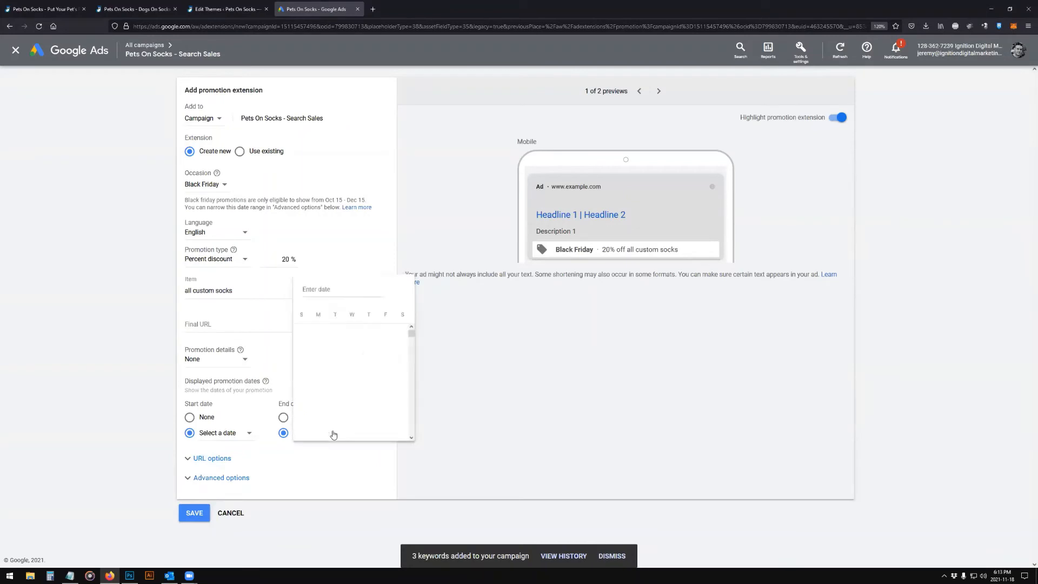
{"action": "left_click", "coordinate": [341, 465]}
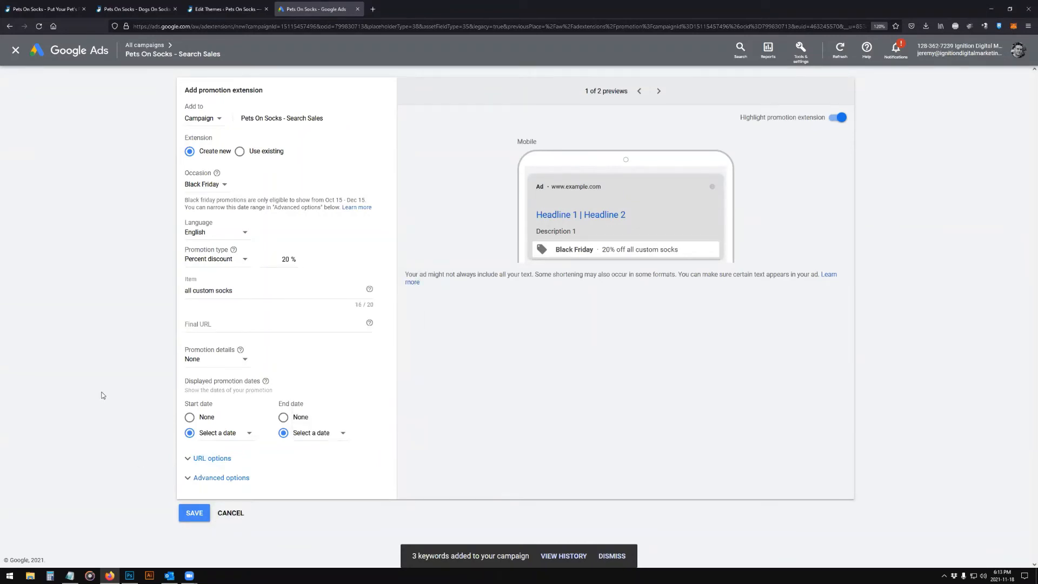
- Reload the promotion form and set it up again for Black Friday with a 20% percent discount
{"action": "key", "text": "F5"}
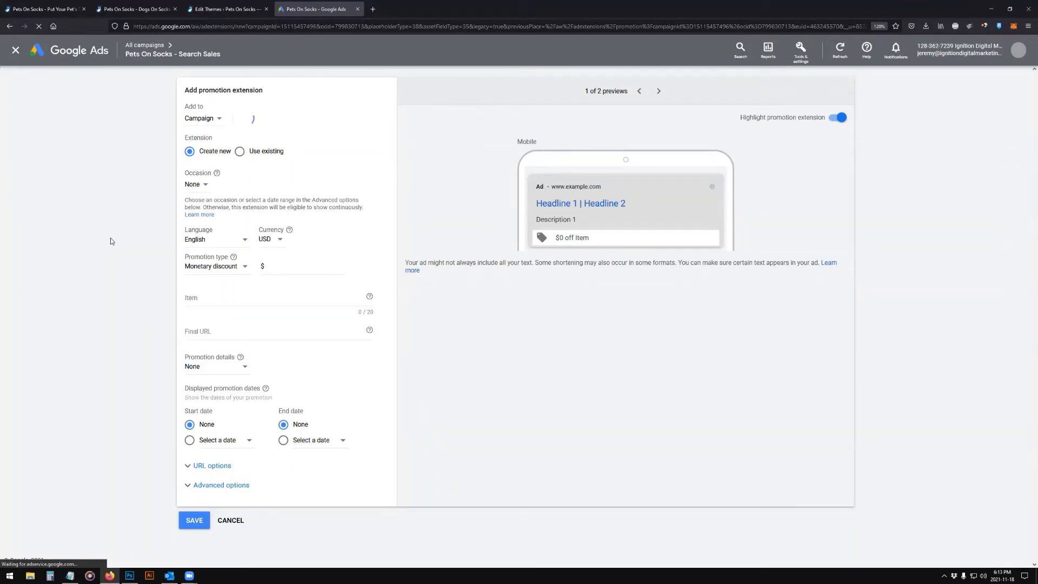
{"action": "left_click", "coordinate": [198, 187]}
{"action": "left_click", "coordinate": [205, 210]}
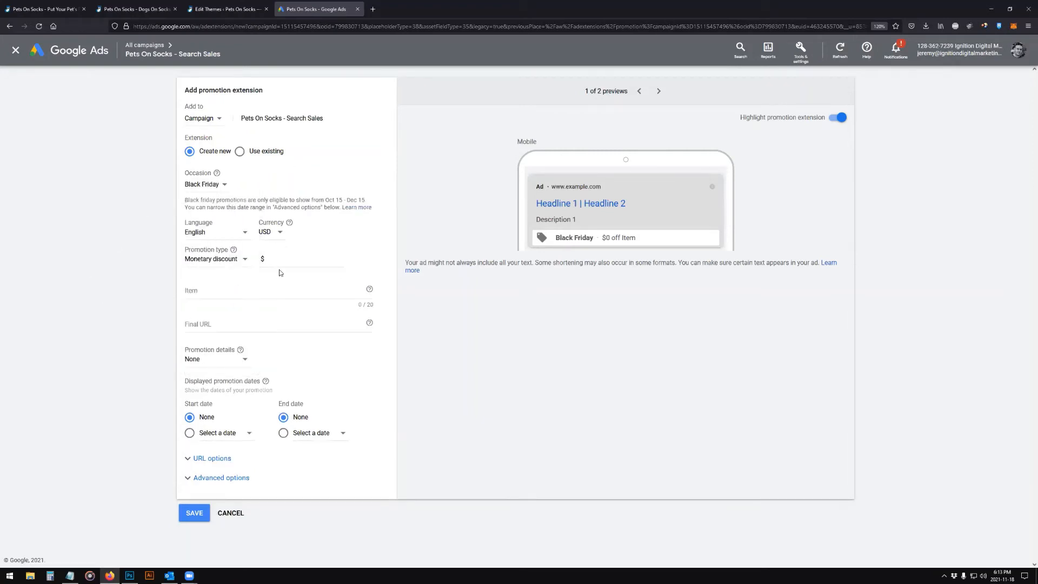
{"action": "left_click", "coordinate": [226, 267]}
{"action": "left_click", "coordinate": [213, 285]}
{"action": "left_click", "coordinate": [286, 260]}
{"action": "type", "text": "20"}
- Enter "all custom socks" as the promotion's item
{"action": "left_click", "coordinate": [268, 297]}
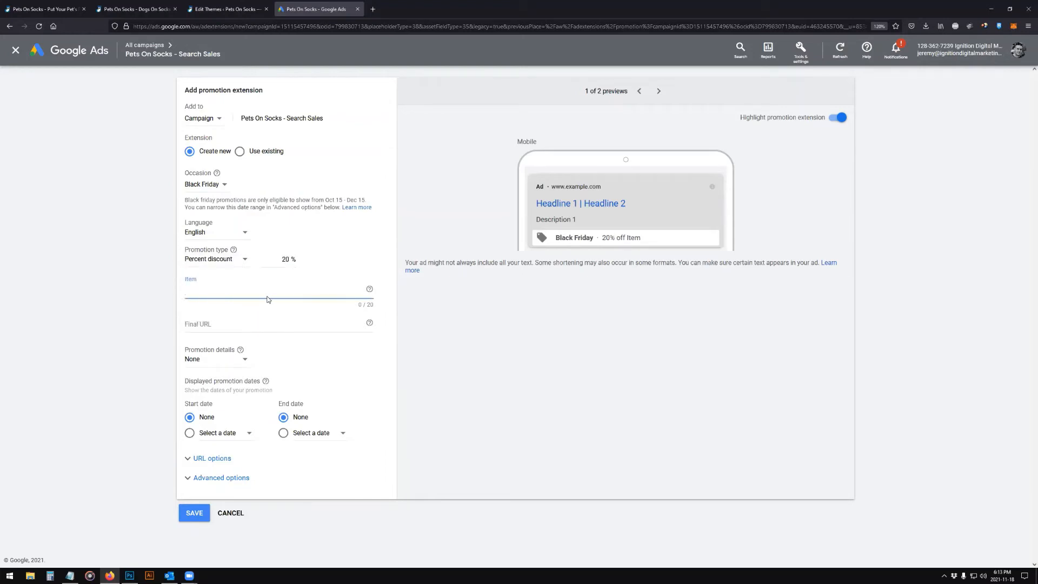
{"action": "type", "text": "all cusotm socks"}
{"action": "left_click", "coordinate": [210, 293]}
{"action": "key", "text": "BackSpace"}
{"action": "type", "text": "o"}
- Try Nov 18, Nov 19 and Nov 20, 2021 as the displayed end date, and discard the promotion extension
{"action": "left_click", "coordinate": [283, 433]}
{"action": "left_click", "coordinate": [312, 435]}
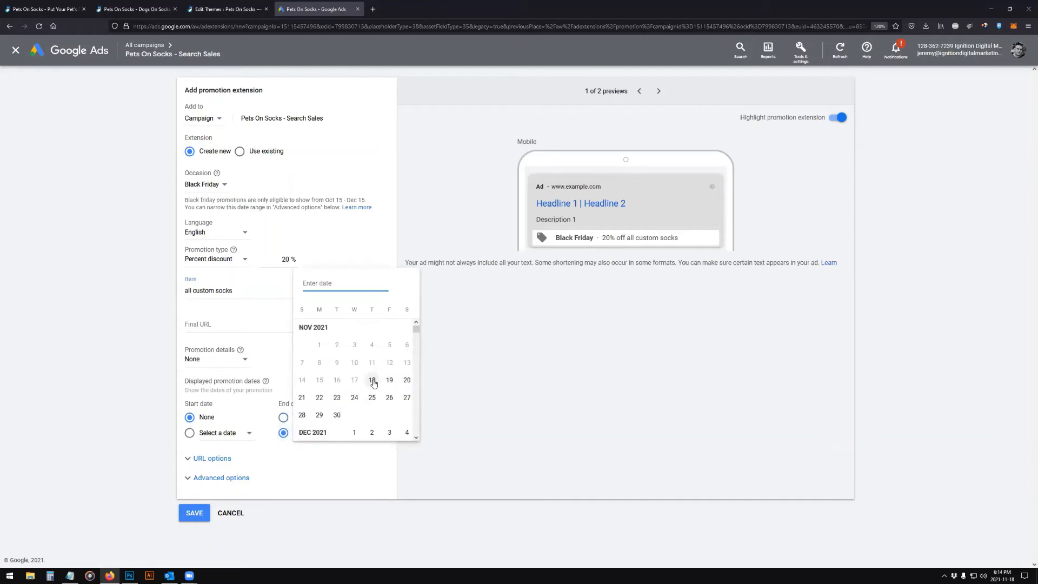
{"action": "left_click", "coordinate": [373, 381]}
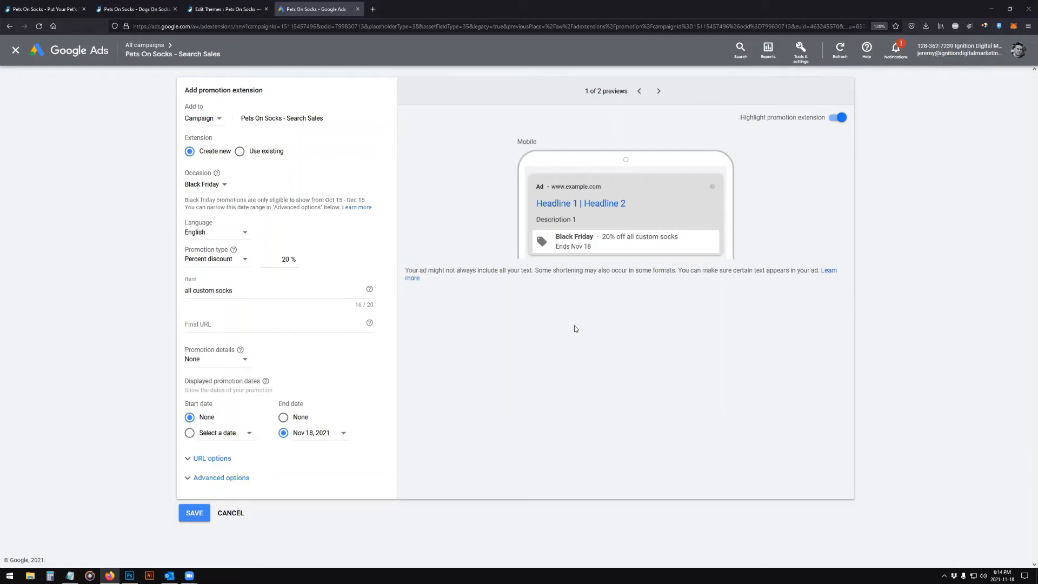
{"action": "left_click", "coordinate": [312, 434]}
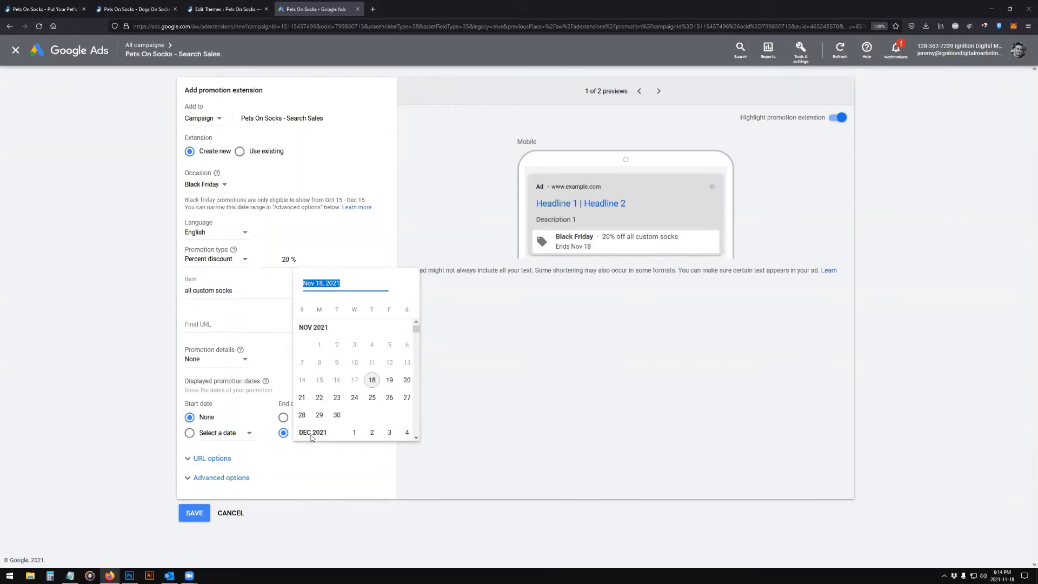
{"action": "left_click", "coordinate": [392, 381]}
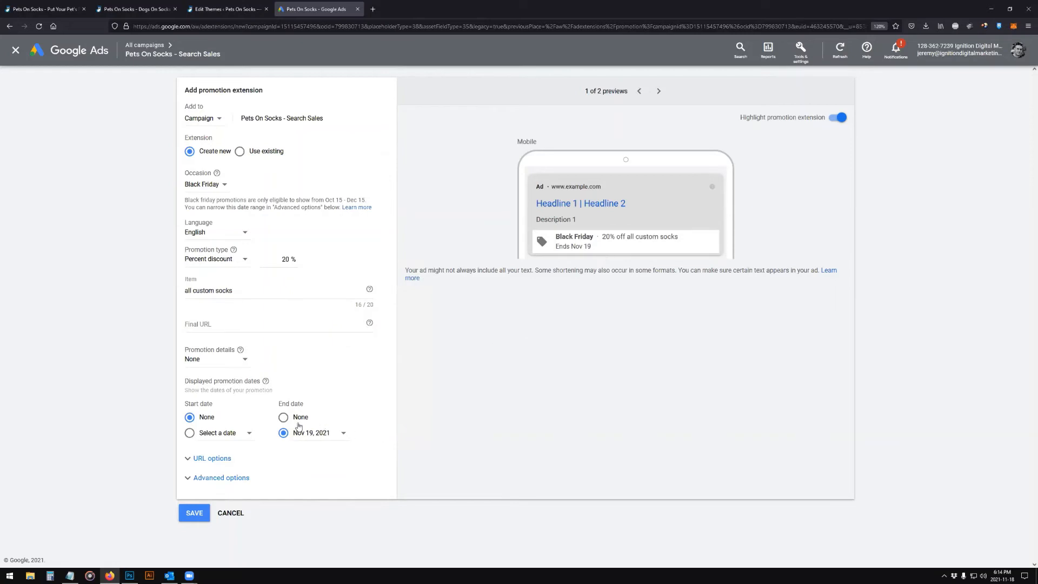
{"action": "left_click", "coordinate": [331, 432]}
{"action": "left_click", "coordinate": [406, 382]}
{"action": "left_click", "coordinate": [231, 514]}
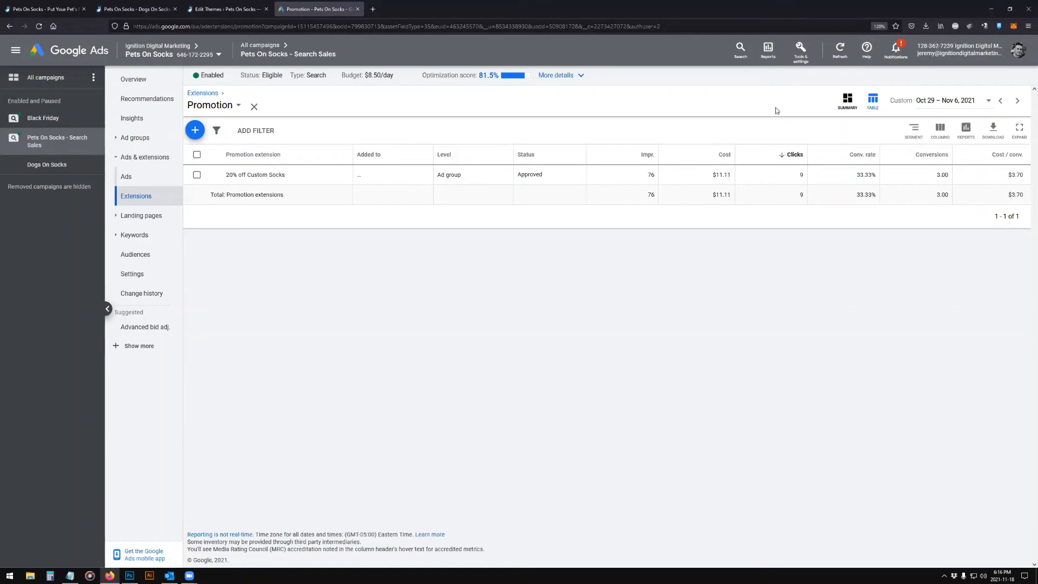
- Start a new website conversion action and set its goal category to Purchase
{"action": "left_click", "coordinate": [801, 54]}
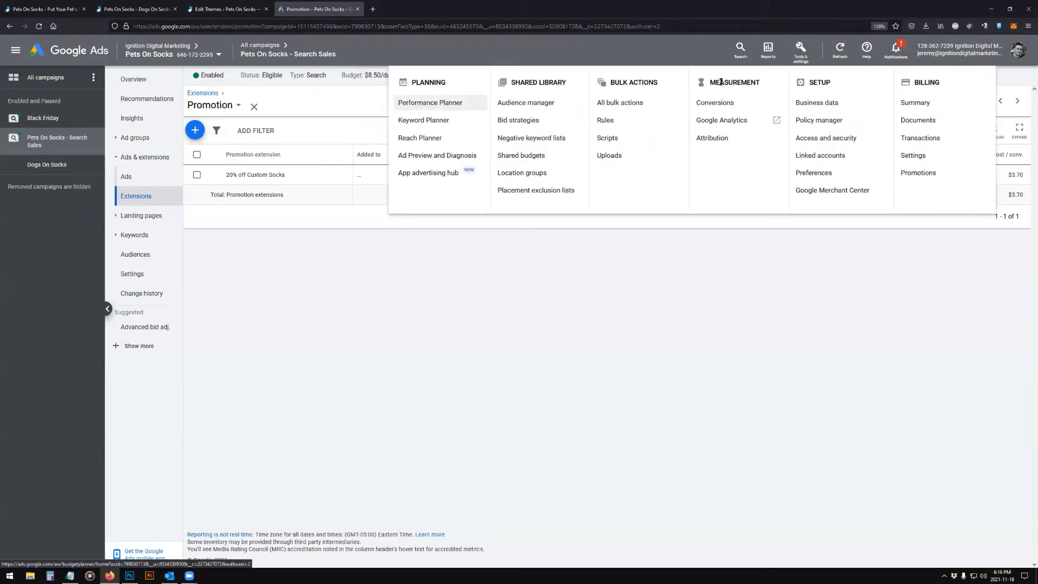
{"action": "left_click", "coordinate": [719, 103]}
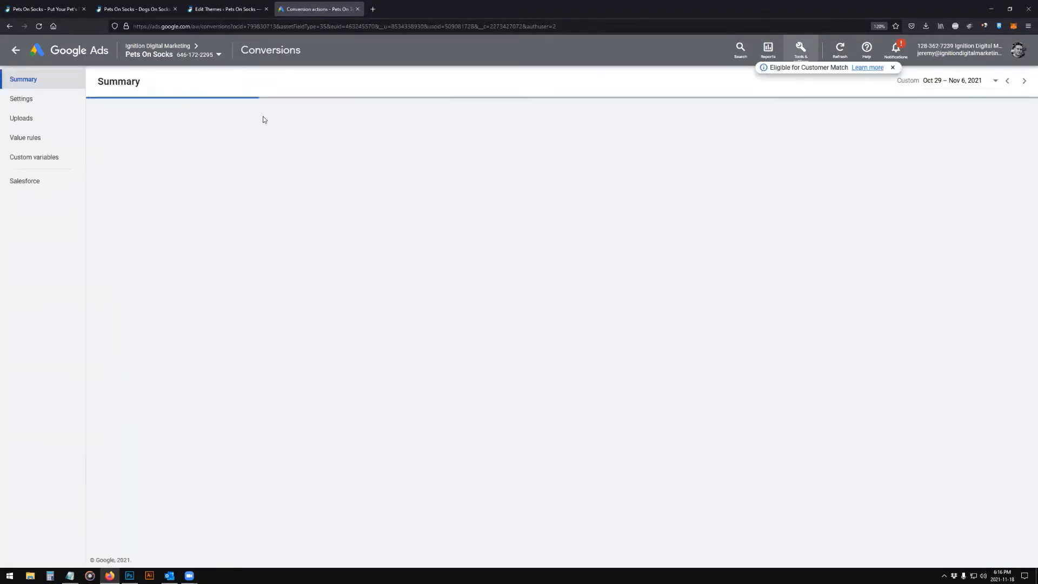
{"action": "left_click", "coordinate": [200, 120]}
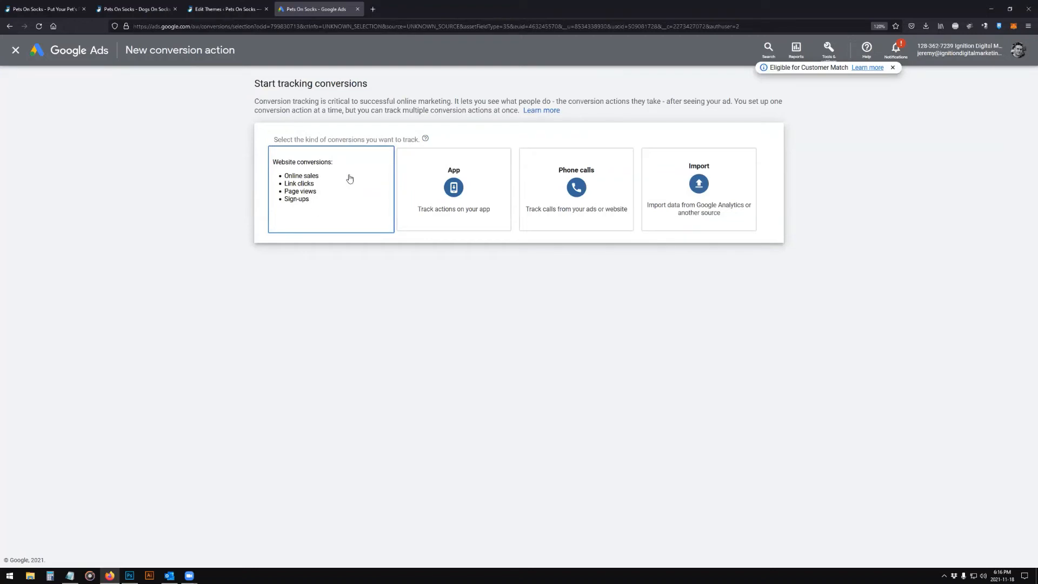
{"action": "left_click", "coordinate": [348, 178]}
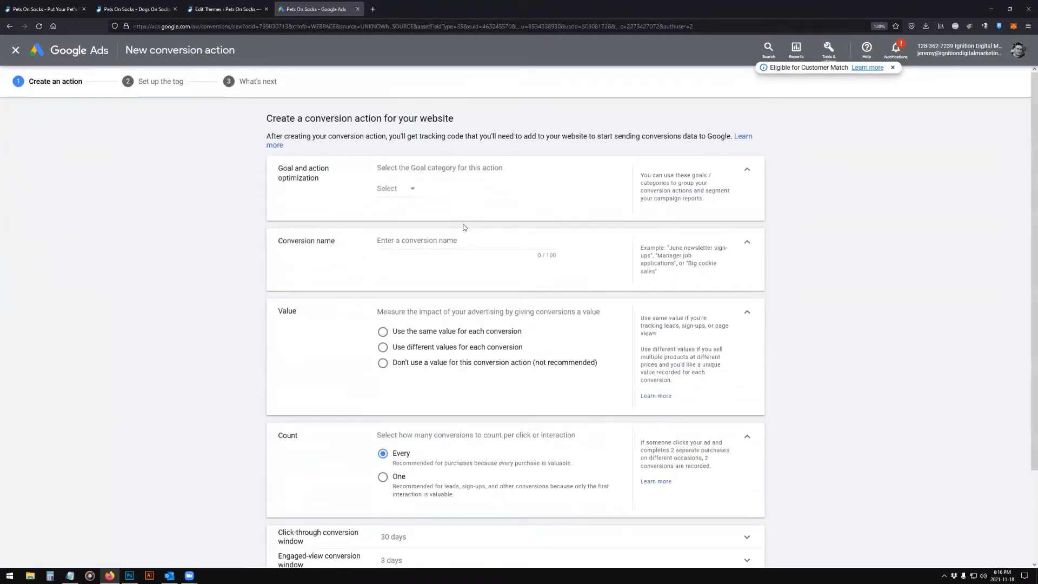
{"action": "left_click", "coordinate": [398, 189]}
{"action": "left_click", "coordinate": [411, 217]}
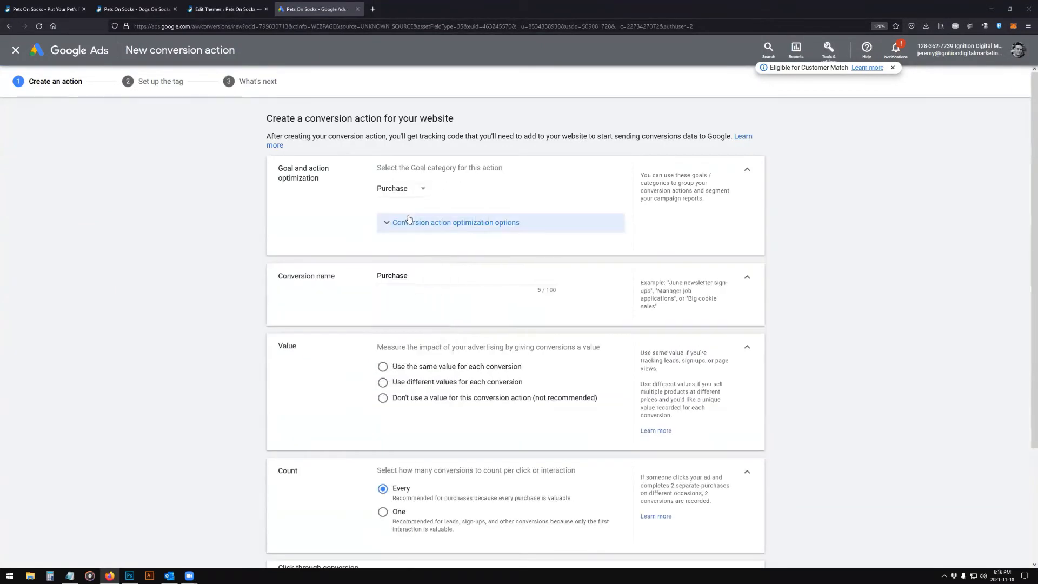
- Name the conversion action "Web Conversions Sales"
{"action": "scroll", "coordinate": [352, 217], "scroll_direction": "down", "scroll_amount": 3}
{"action": "scroll", "coordinate": [350, 211], "scroll_direction": "up", "scroll_amount": 1}
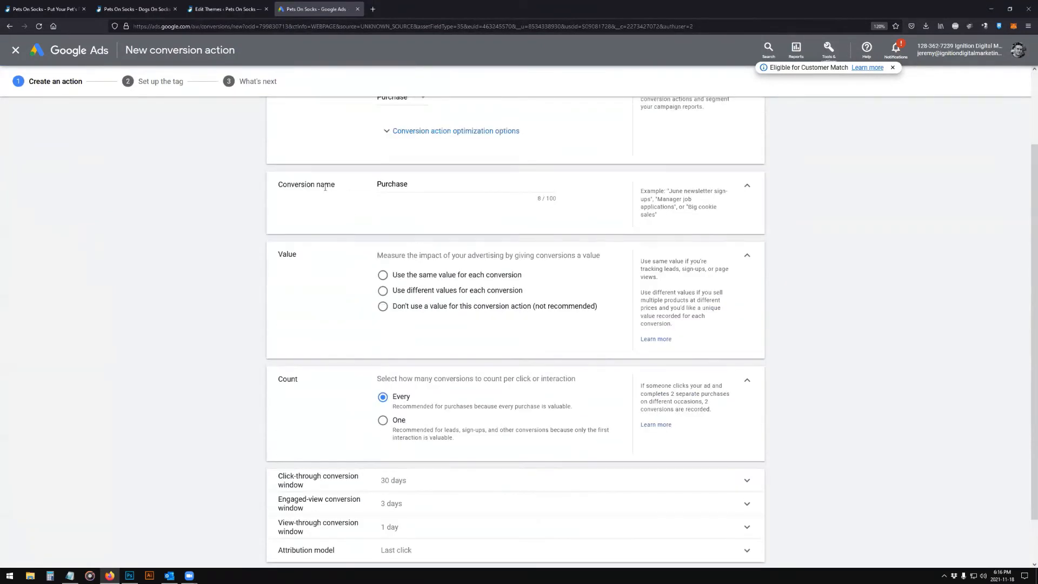
{"action": "double_click", "coordinate": [412, 184]}
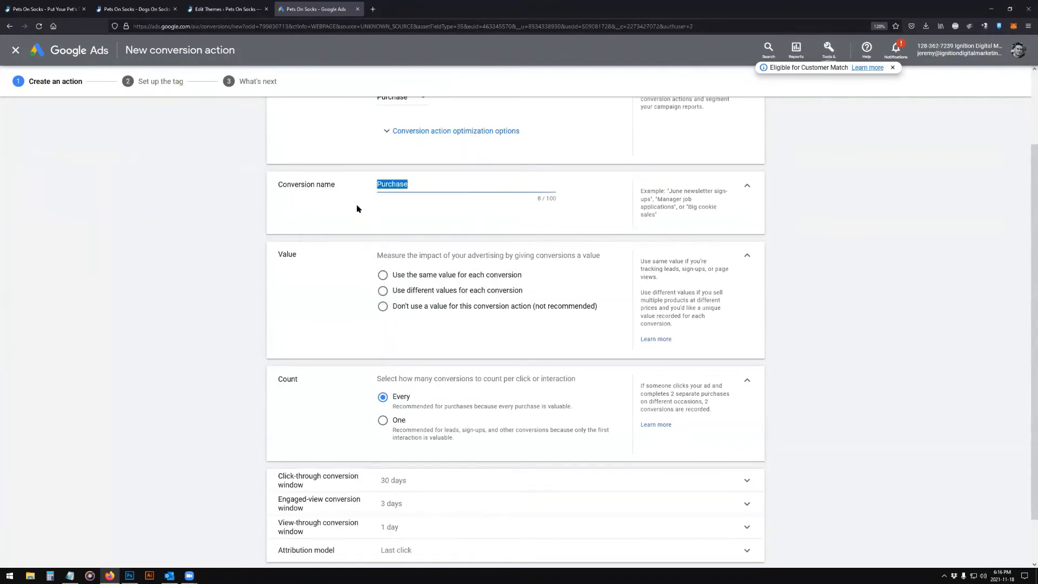
{"action": "type", "text": "eComm"}
{"action": "key", "text": "BackSpace"}
{"action": "key", "text": "BackSpace"}
{"action": "key", "text": "BackSpace"}
{"action": "key", "text": "BackSpace"}
{"action": "key", "text": "BackSpace"}
{"action": "type", "text": "Purchases"}
{"action": "key", "text": "BackSpace"}
{"action": "key", "text": "BackSpace"}
{"action": "key", "text": "BackSpace"}
{"action": "key", "text": "BackSpace"}
{"action": "key", "text": "BackSpace"}
{"action": "key", "text": "BackSpace"}
{"action": "key", "text": "BackSpace"}
{"action": "key", "text": "BackSpace"}
{"action": "key", "text": "BackSpace"}
{"action": "type", "text": "Web Conversions Sales"}
- Use different values for each conversion with a default of 19.98 US dollars, and create the conversion action
{"action": "left_click", "coordinate": [444, 293]}
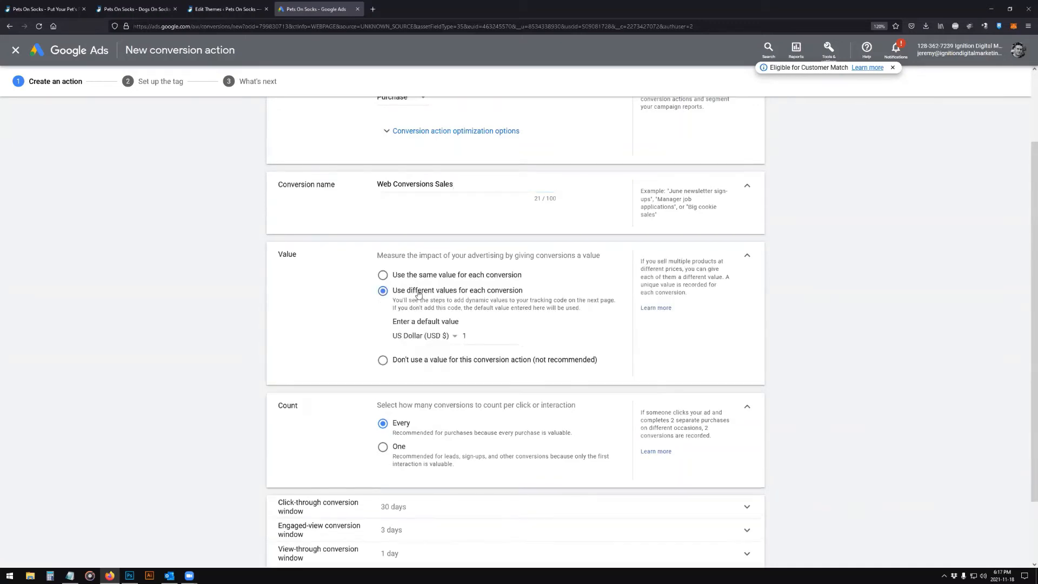
{"action": "left_click", "coordinate": [474, 336]}
{"action": "type", "text": "9.98"}
{"action": "scroll", "coordinate": [359, 343], "scroll_direction": "down", "scroll_amount": 2}
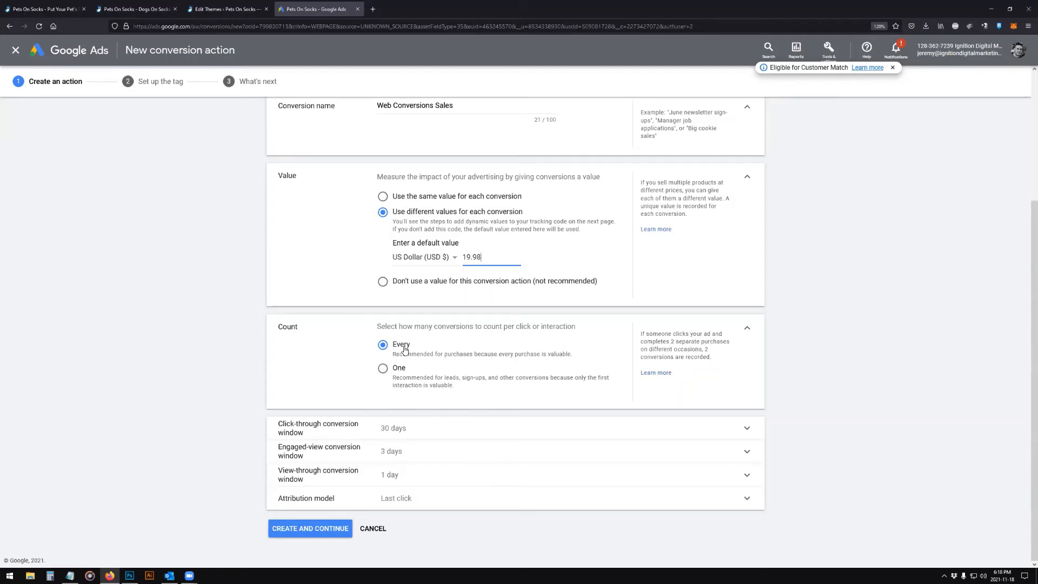
{"action": "left_click", "coordinate": [310, 528]}
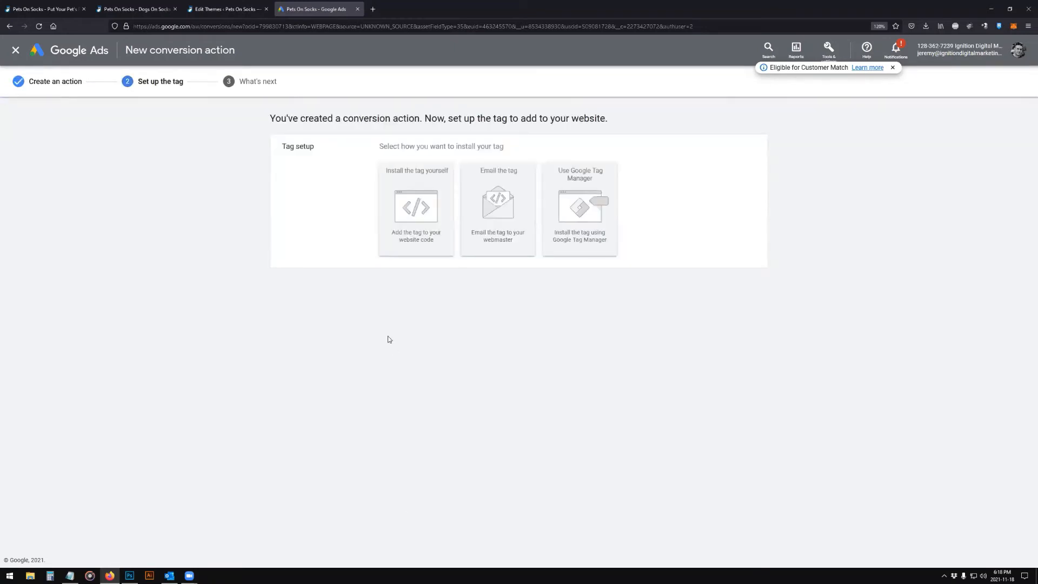
- Dismiss the Customer Match notice and examine the self-install, email and Google Tag Manager options for the tag
{"action": "left_click", "coordinate": [892, 67]}
{"action": "left_click", "coordinate": [409, 206]}
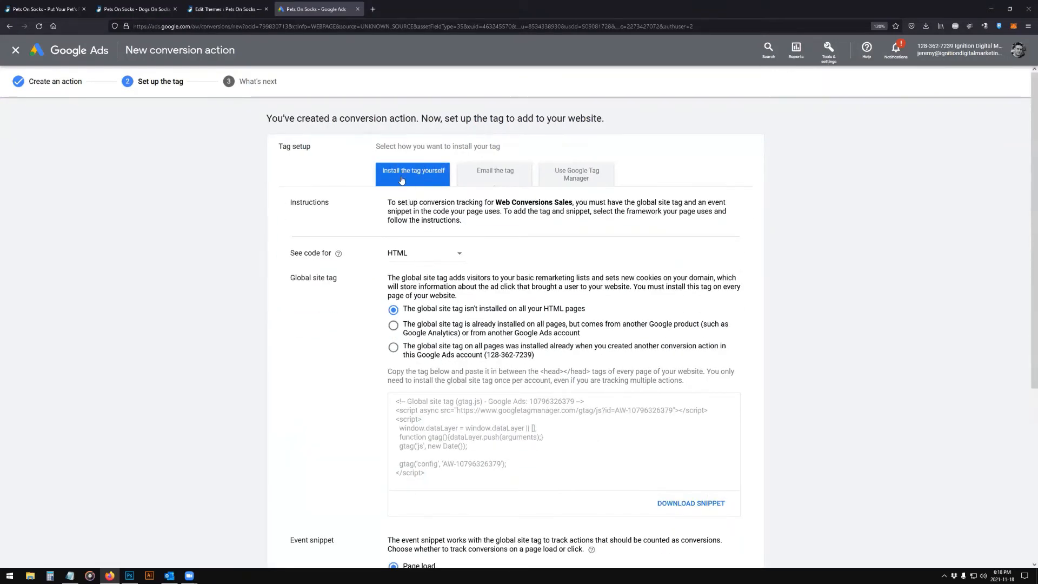
{"action": "left_click", "coordinate": [507, 173]}
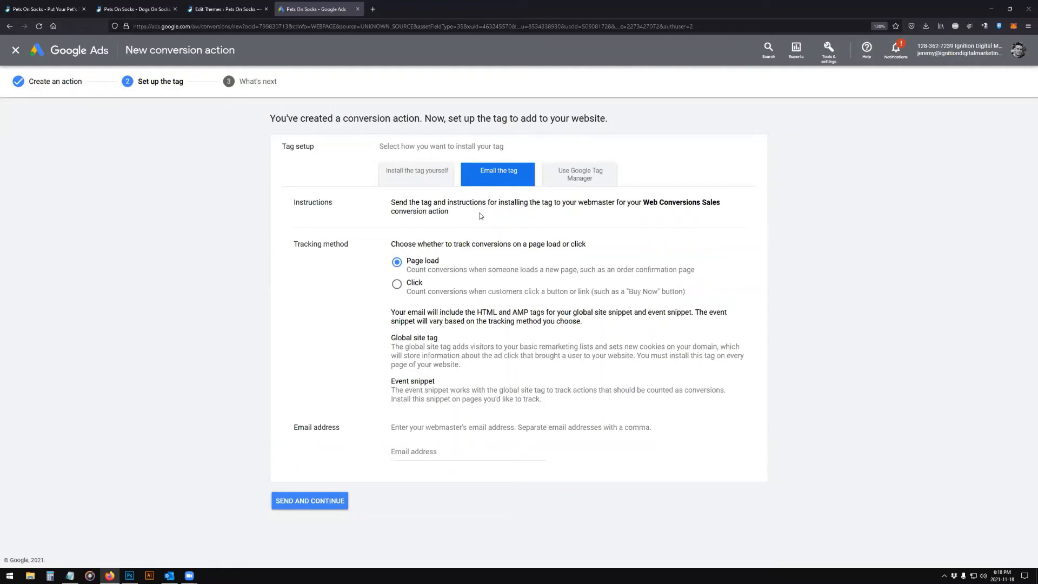
{"action": "left_click", "coordinate": [574, 183]}
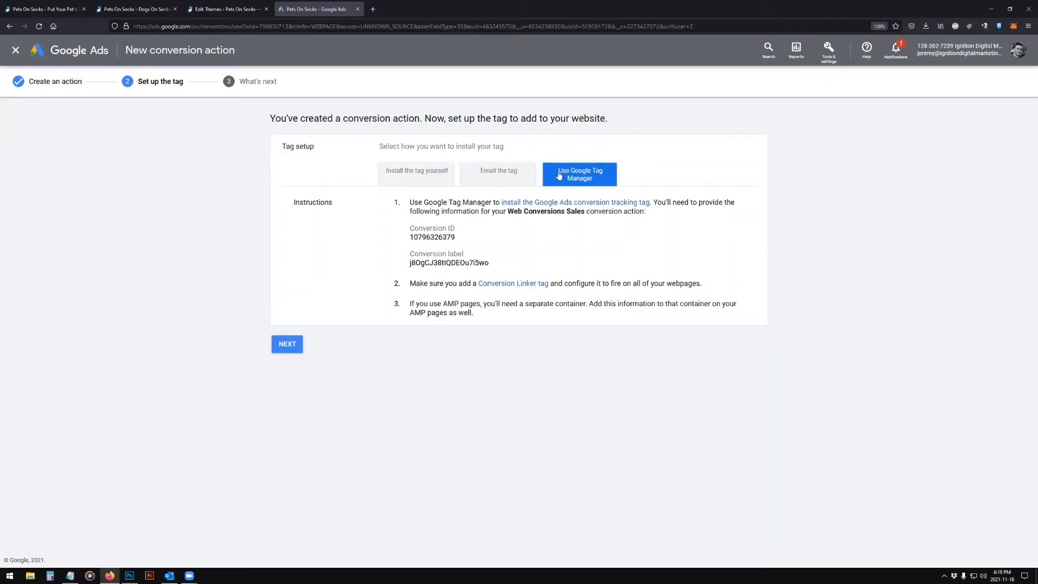
- Choose to install the tag yourself and select the entire global site tag code
{"action": "left_click", "coordinate": [407, 177]}
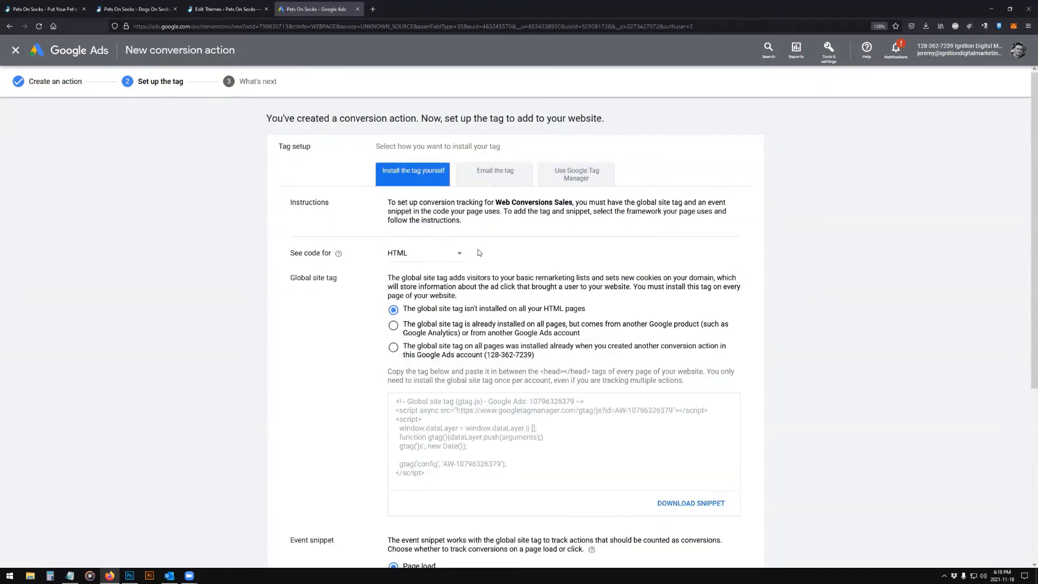
{"action": "scroll", "coordinate": [482, 250], "scroll_direction": "down", "scroll_amount": 4}
{"action": "scroll", "coordinate": [506, 255], "scroll_direction": "up", "scroll_amount": 1}
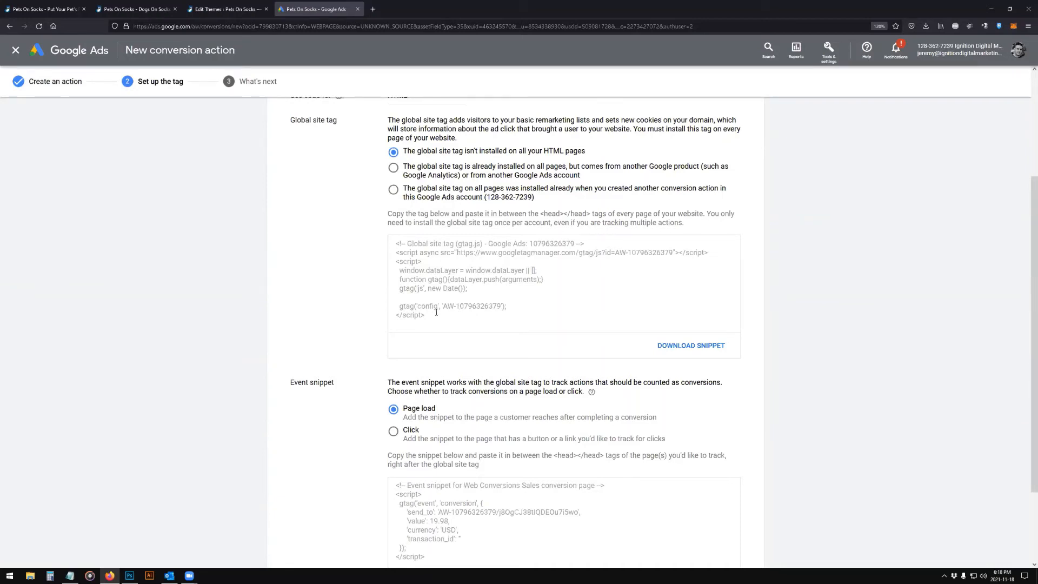
{"action": "left_click_drag", "start_coordinate": [436, 312], "coordinate": [394, 243]}
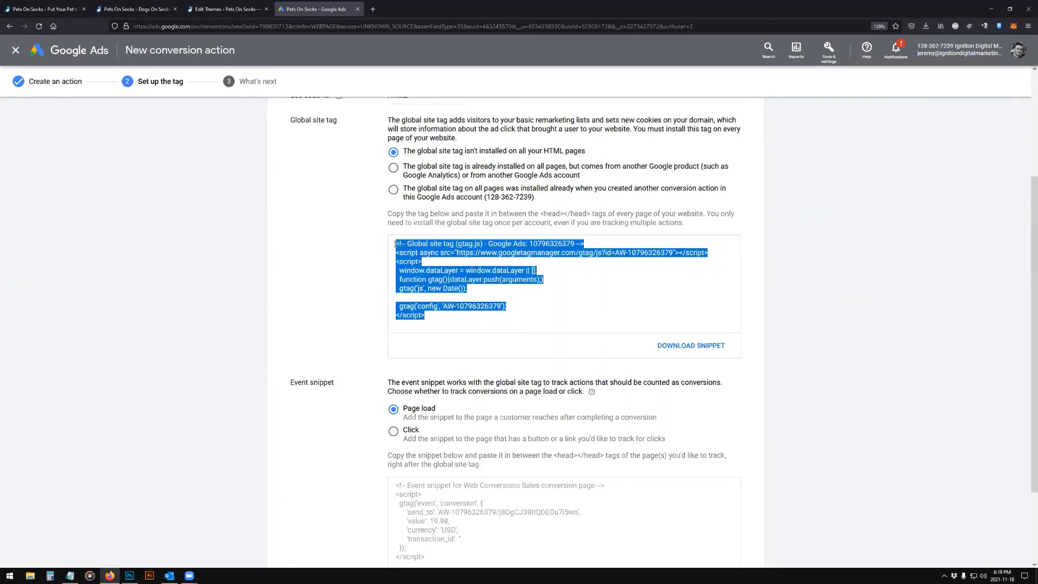
- Examine the page load event snippet for the conversion action and select its entire code
{"action": "left_click", "coordinate": [429, 325]}
{"action": "scroll", "coordinate": [537, 312], "scroll_direction": "down", "scroll_amount": 2}
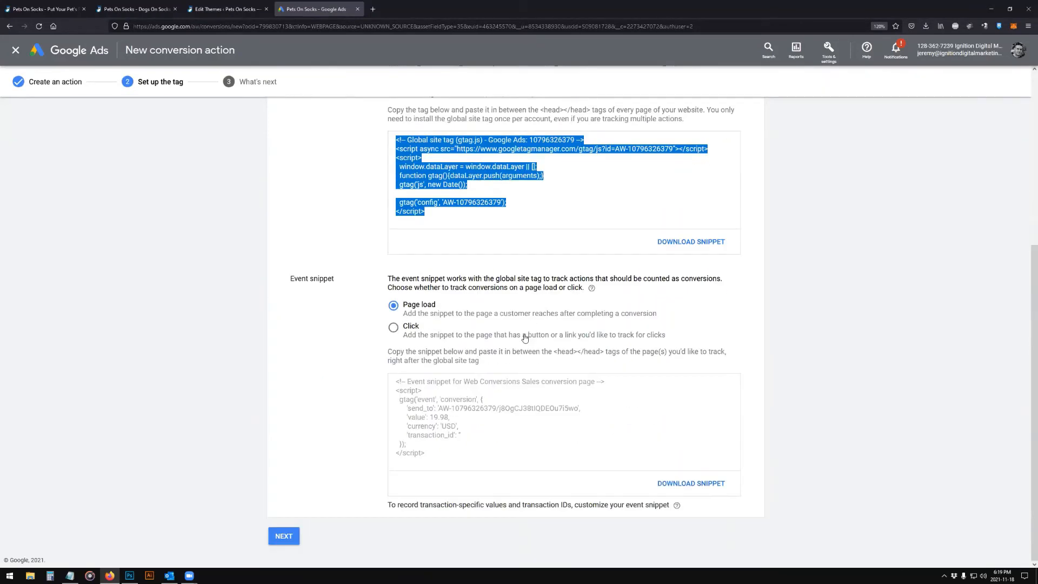
{"action": "left_click", "coordinate": [456, 457]}
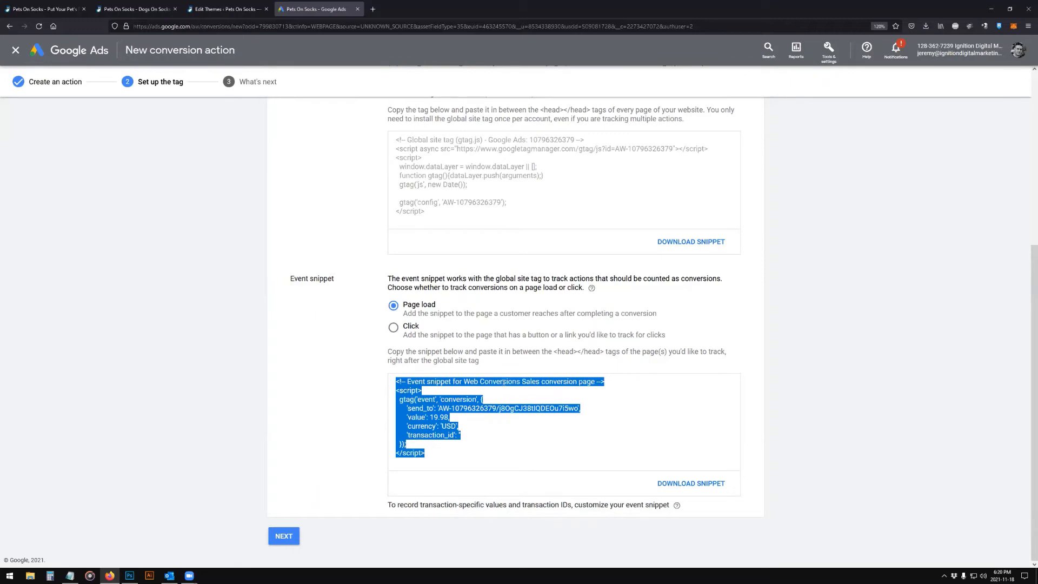
{"action": "left_click_drag", "start_coordinate": [391, 351], "coordinate": [549, 352]}
{"action": "left_click", "coordinate": [664, 378]}
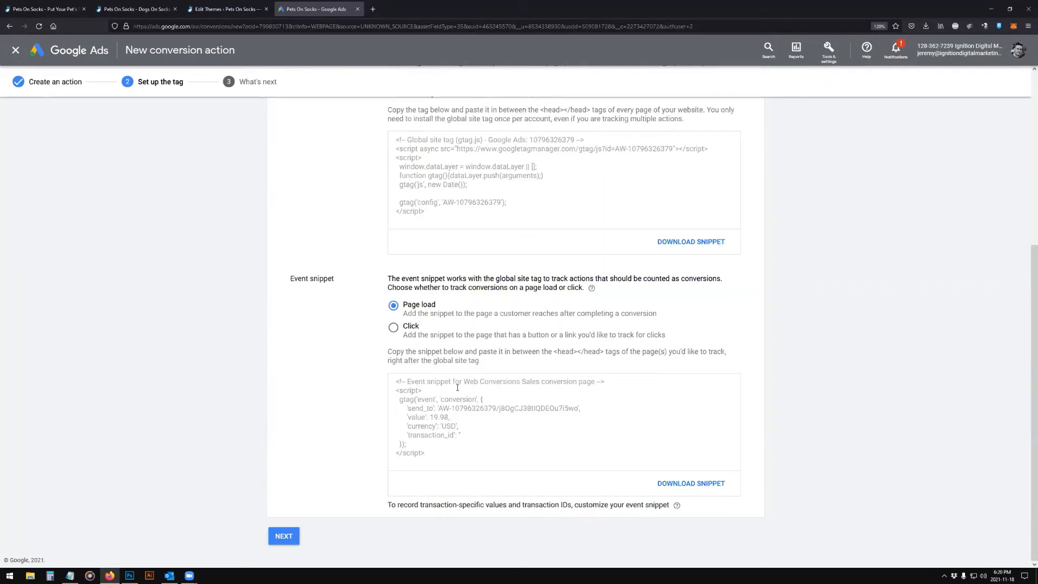
{"action": "left_click_drag", "start_coordinate": [429, 454], "coordinate": [396, 380]}
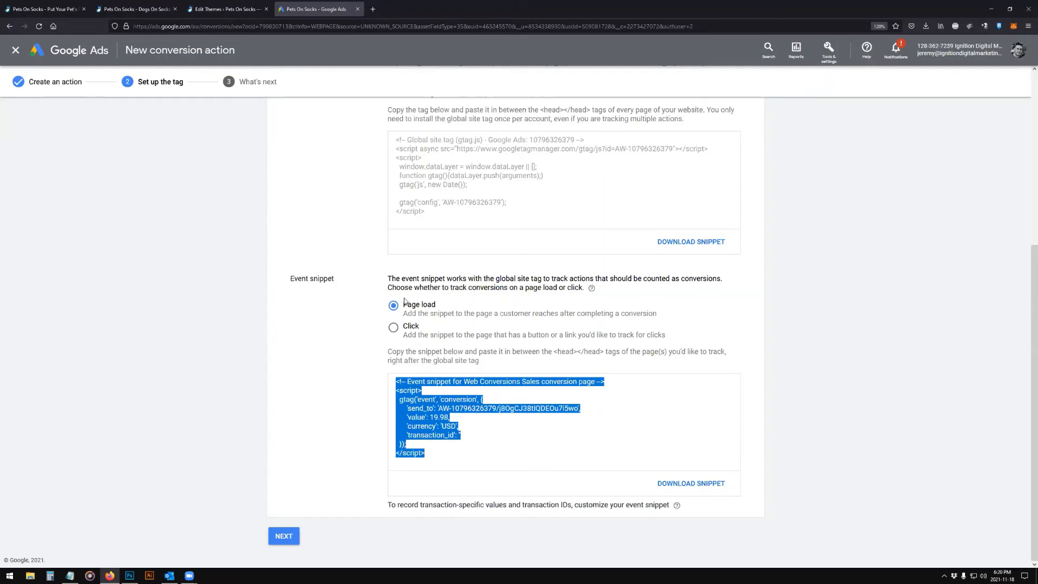
- Switch to the WordPress theme editor and examine the google_conversion_tracking function in the Flatsome Child functions.php file
{"action": "left_click", "coordinate": [231, 12]}
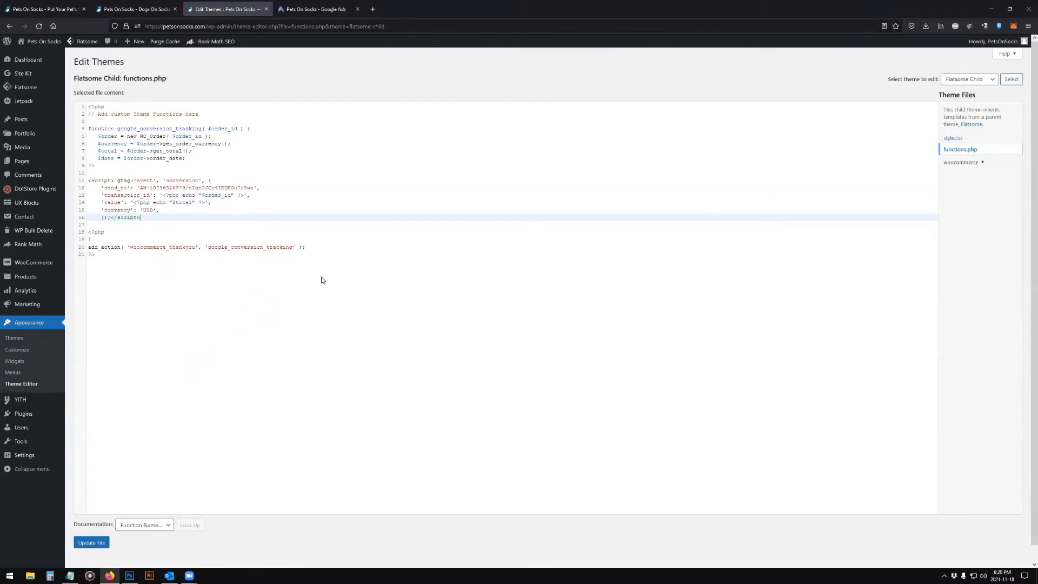
{"action": "left_click", "coordinate": [304, 282]}
{"action": "left_click_drag", "start_coordinate": [147, 218], "coordinate": [88, 180]}
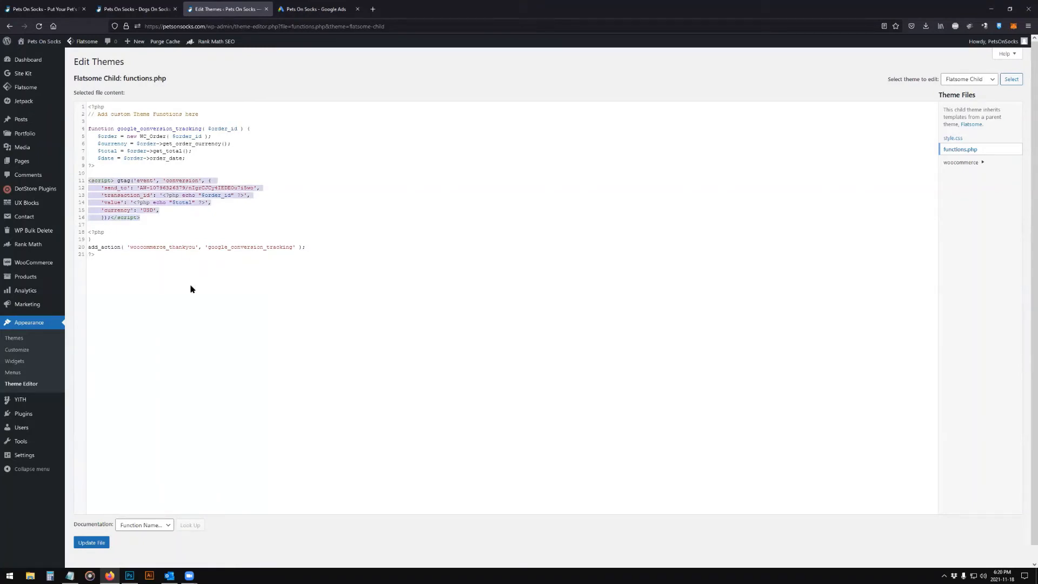
{"action": "left_click_drag", "start_coordinate": [119, 259], "coordinate": [84, 128]}
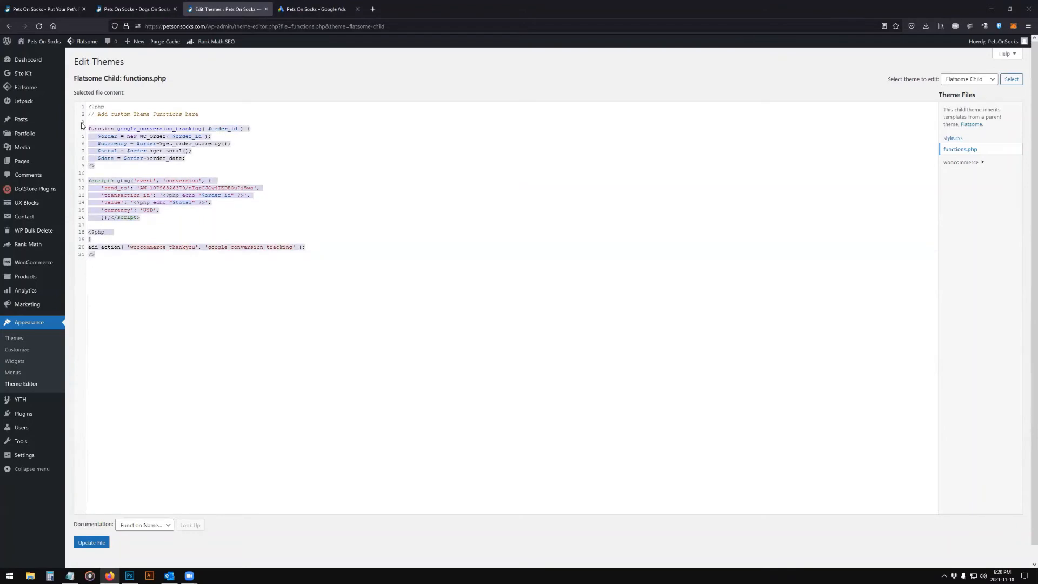
{"action": "left_click", "coordinate": [179, 301]}
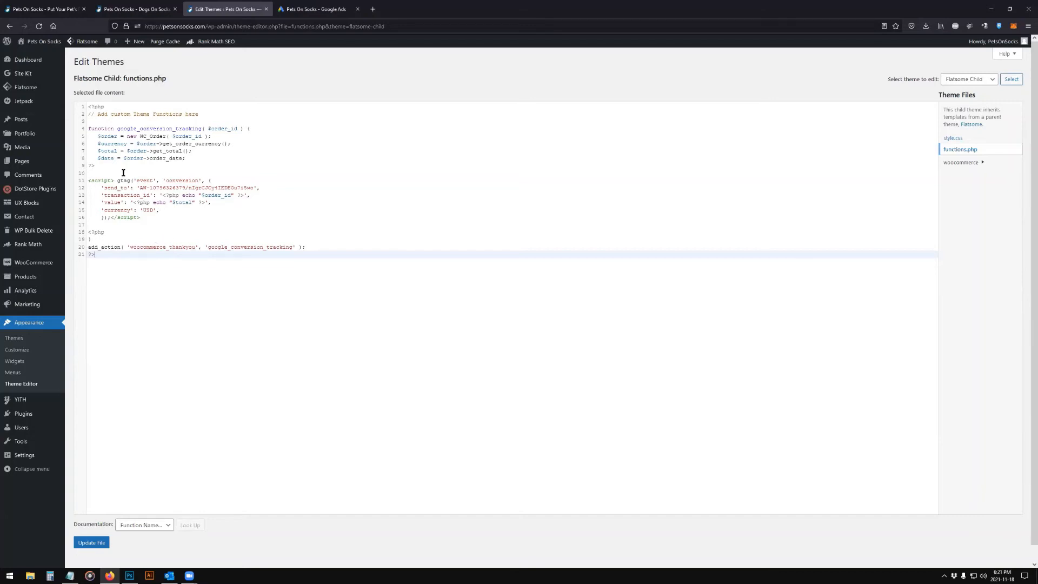
{"action": "left_click_drag", "start_coordinate": [90, 128], "coordinate": [102, 165]}
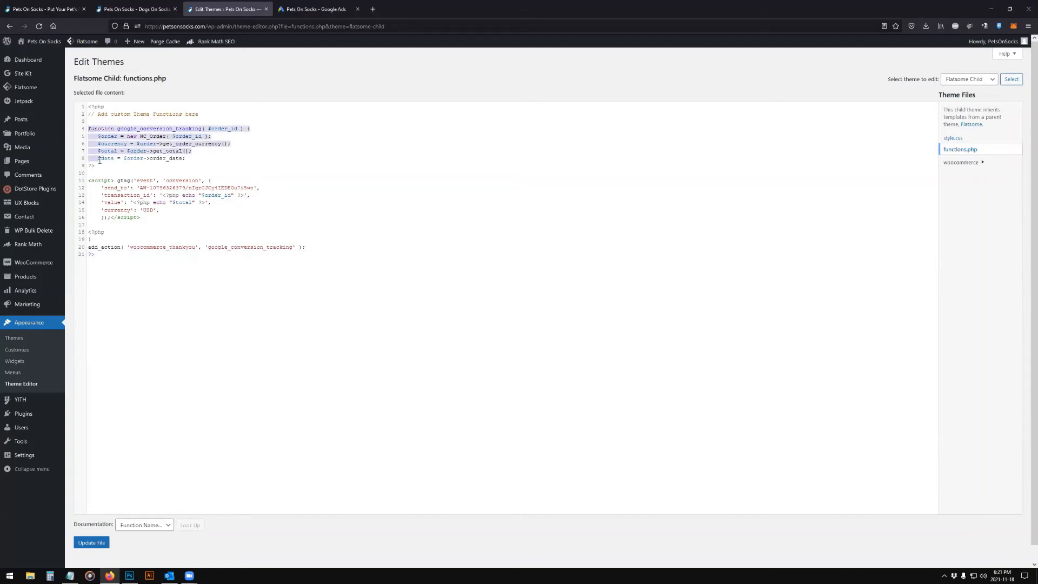
{"action": "left_click", "coordinate": [105, 166]}
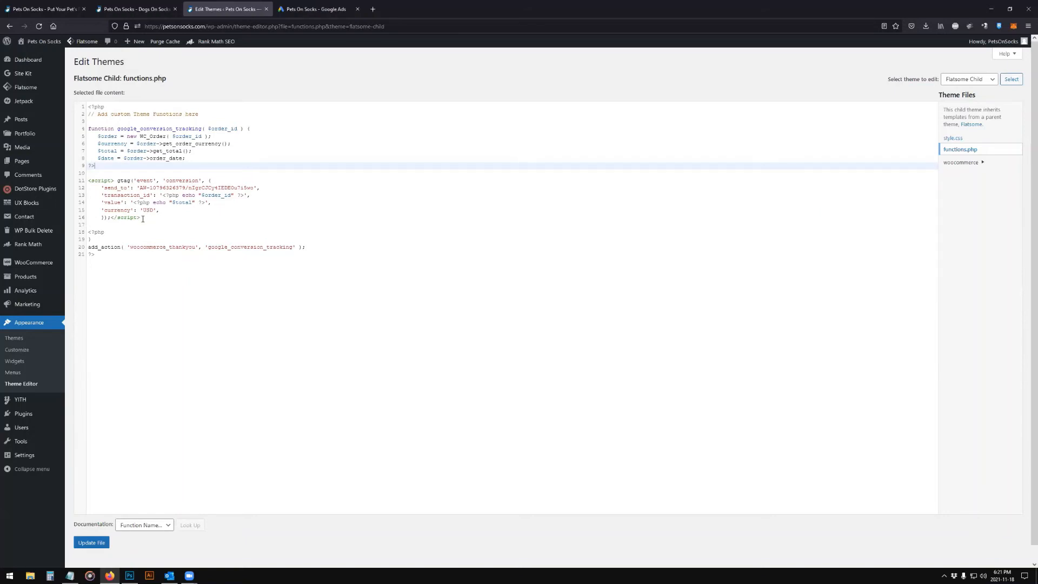
- Examine the order variables, the dynamic transaction ID and value, and the woocommerce_thankyou action in the tracking code
{"action": "mouse_move", "coordinate": [100, 144]}
{"action": "left_mouse_down"}
{"action": "mouse_move", "coordinate": [127, 144]}
{"action": "mouse_move", "coordinate": [112, 153]}
{"action": "left_mouse_up"}
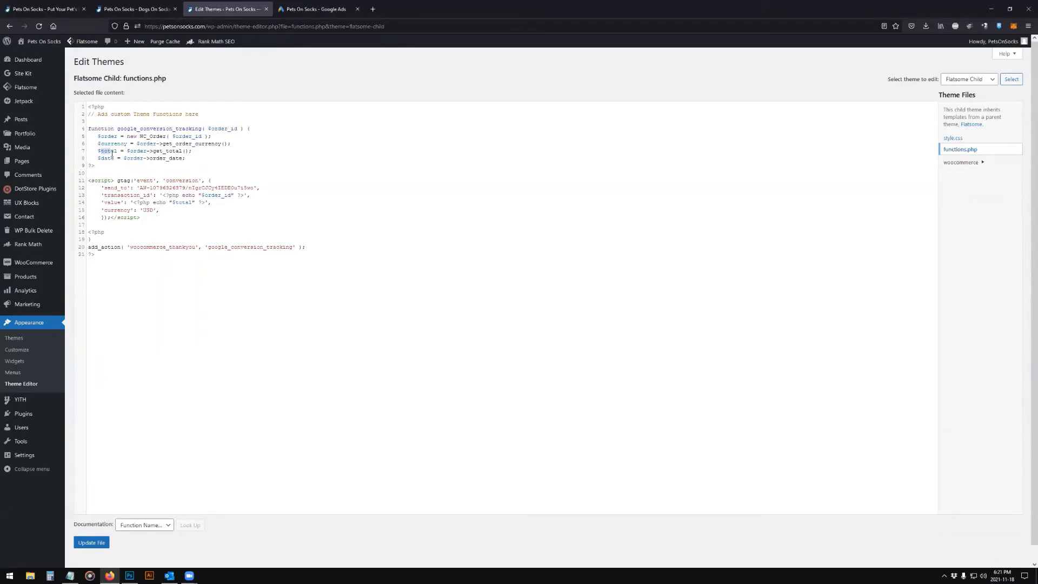
{"action": "left_click_drag", "start_coordinate": [112, 153], "coordinate": [115, 155]}
{"action": "left_click_drag", "start_coordinate": [164, 197], "coordinate": [245, 194]}
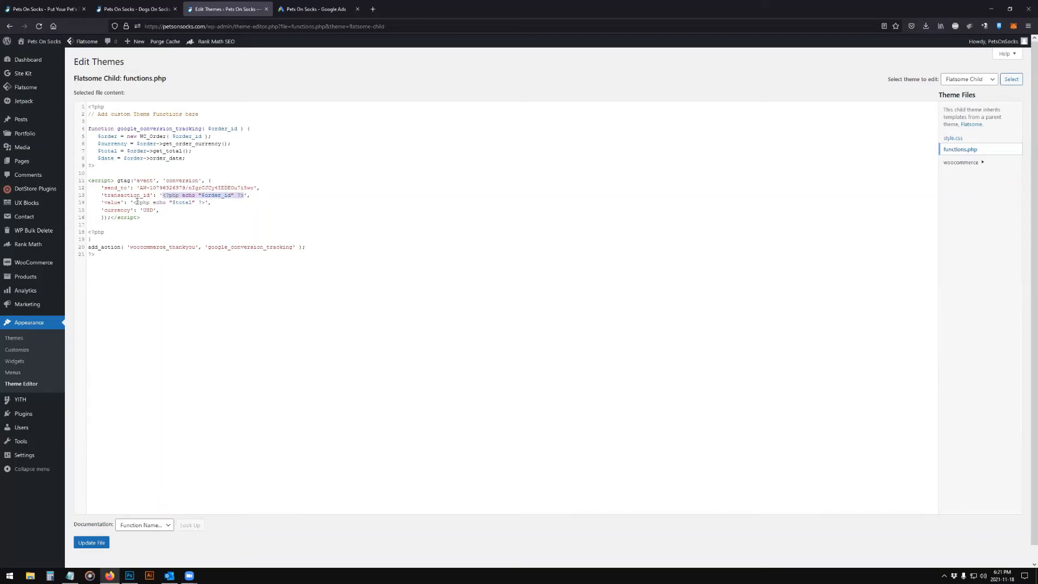
{"action": "left_click_drag", "start_coordinate": [137, 201], "coordinate": [202, 201]}
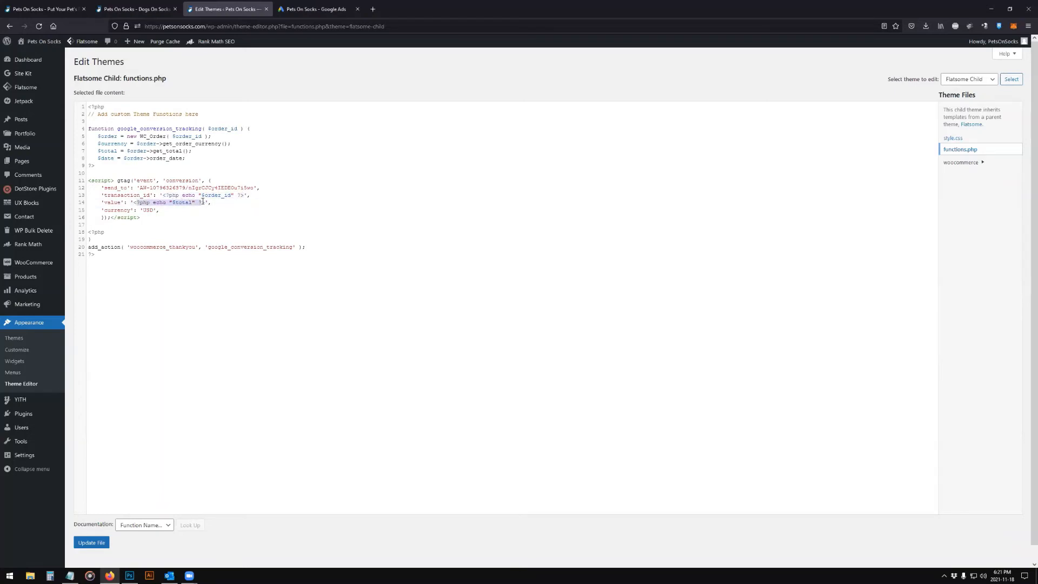
{"action": "left_click", "coordinate": [169, 213]}
{"action": "left_click", "coordinate": [105, 255]}
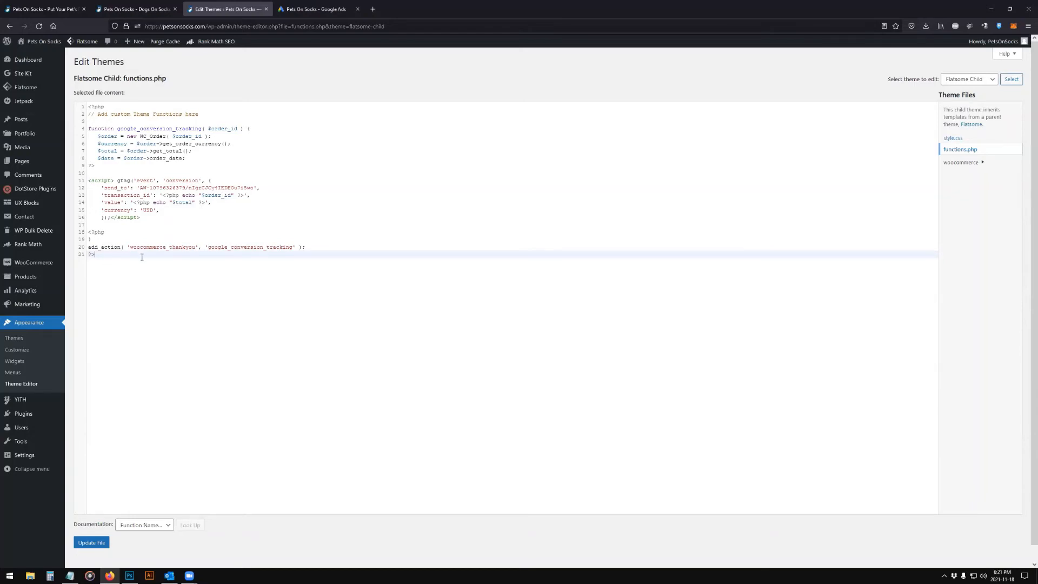
{"action": "left_click_drag", "start_coordinate": [130, 250], "coordinate": [293, 249]}
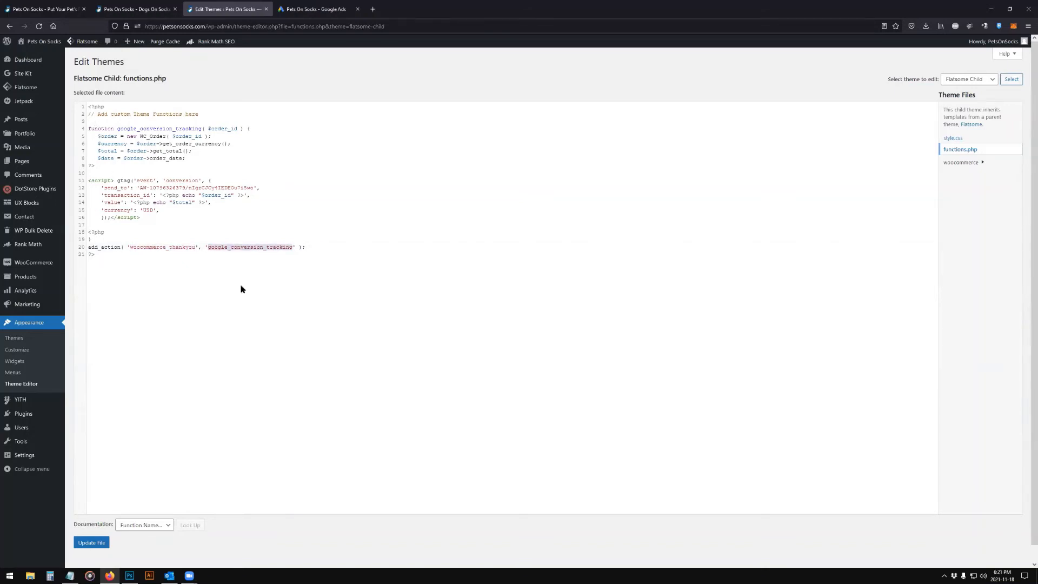
{"action": "left_click", "coordinate": [283, 267]}
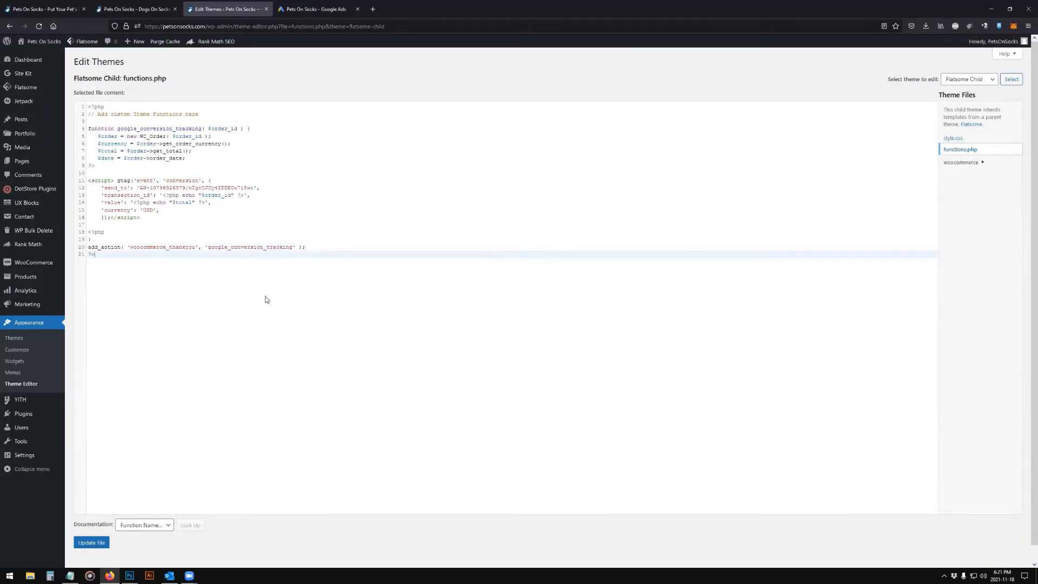
- Return to Google Ads, leave the new conversion action setup and go back to the account's campaign overview
{"action": "left_click", "coordinate": [304, 9]}
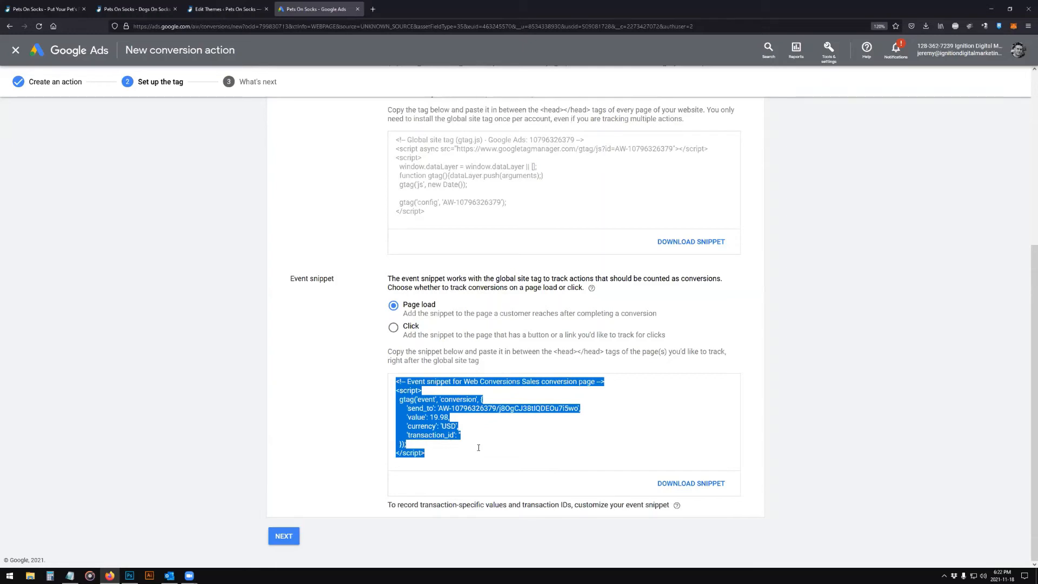
{"action": "left_click", "coordinate": [197, 388]}
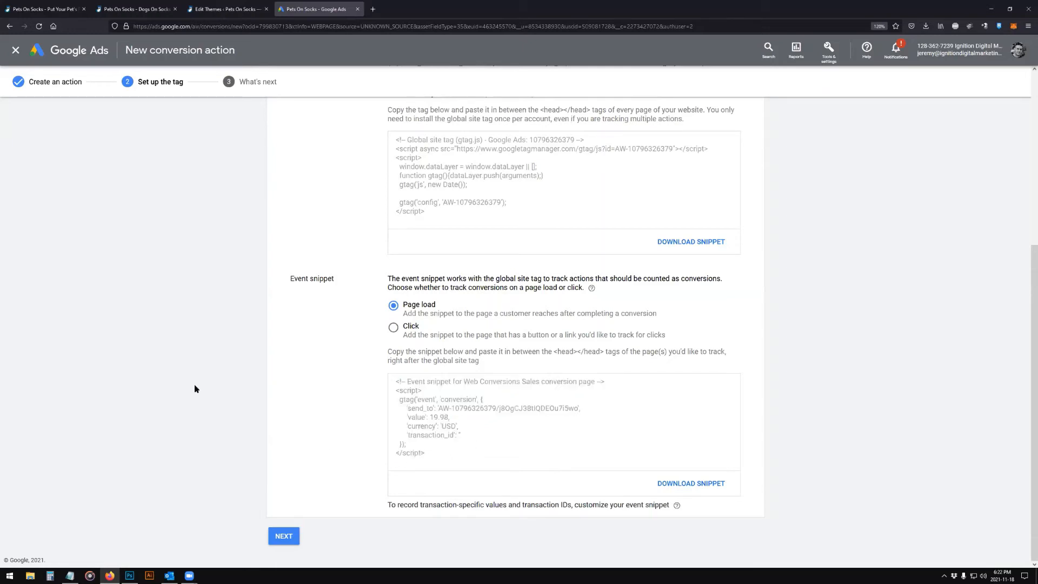
{"action": "left_click", "coordinate": [14, 55]}
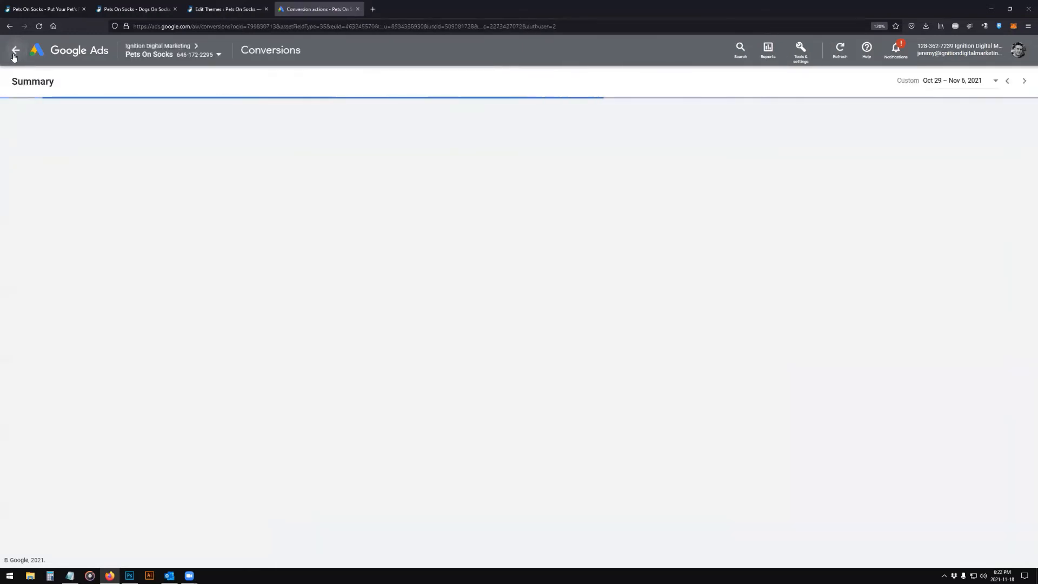
{"action": "left_click", "coordinate": [16, 54]}
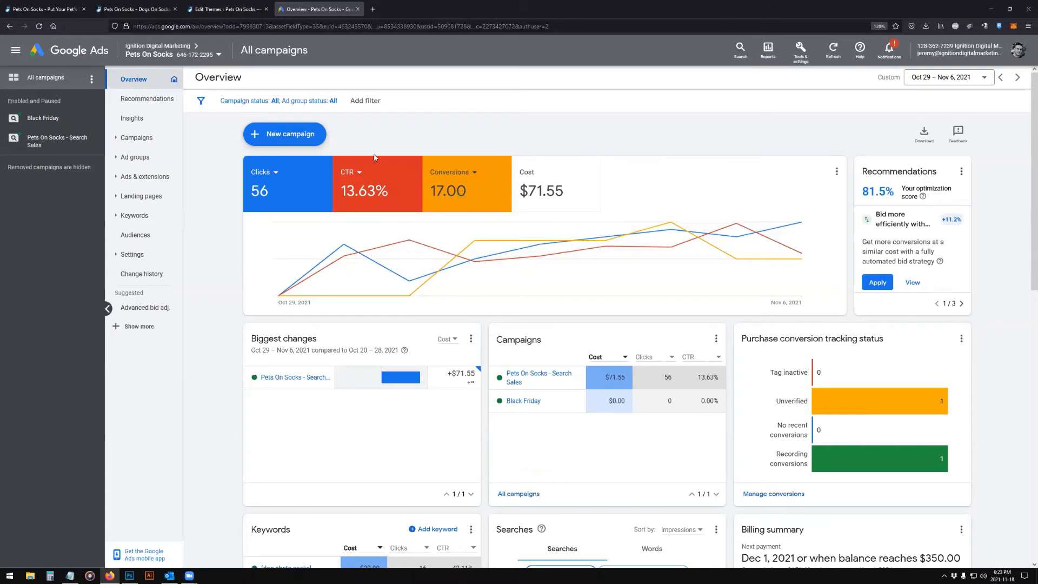
- Open the settings of the Pets On Socks - Search Sales campaign and examine its goals
{"action": "left_click", "coordinate": [48, 143]}
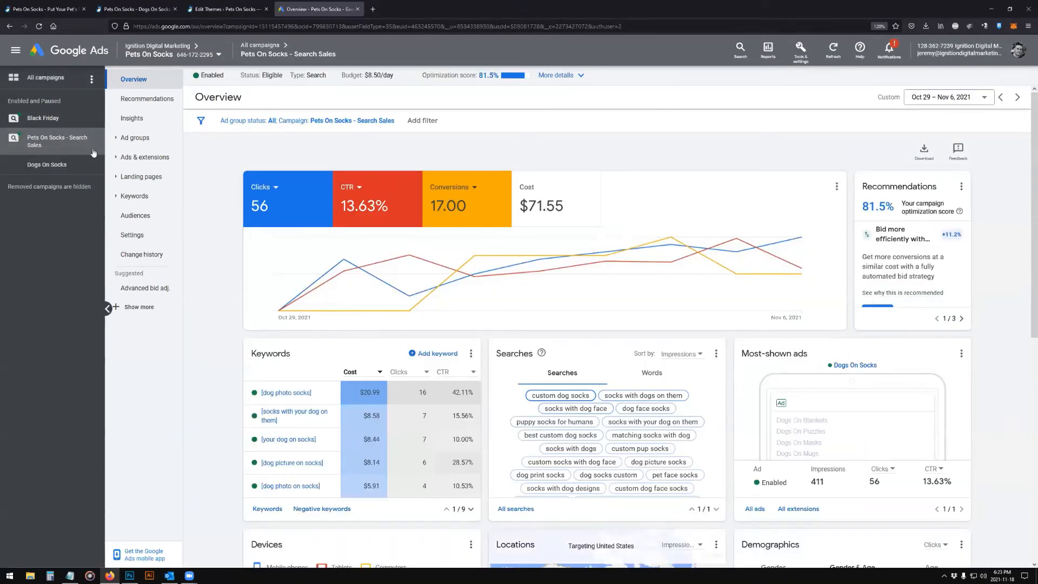
{"action": "left_click", "coordinate": [132, 240]}
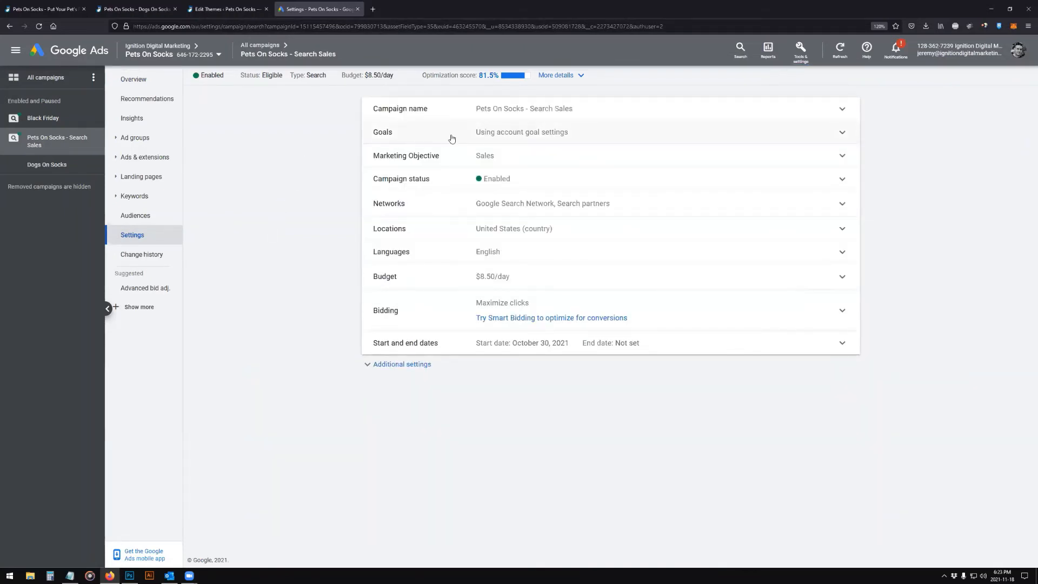
{"action": "left_click", "coordinate": [638, 136]}
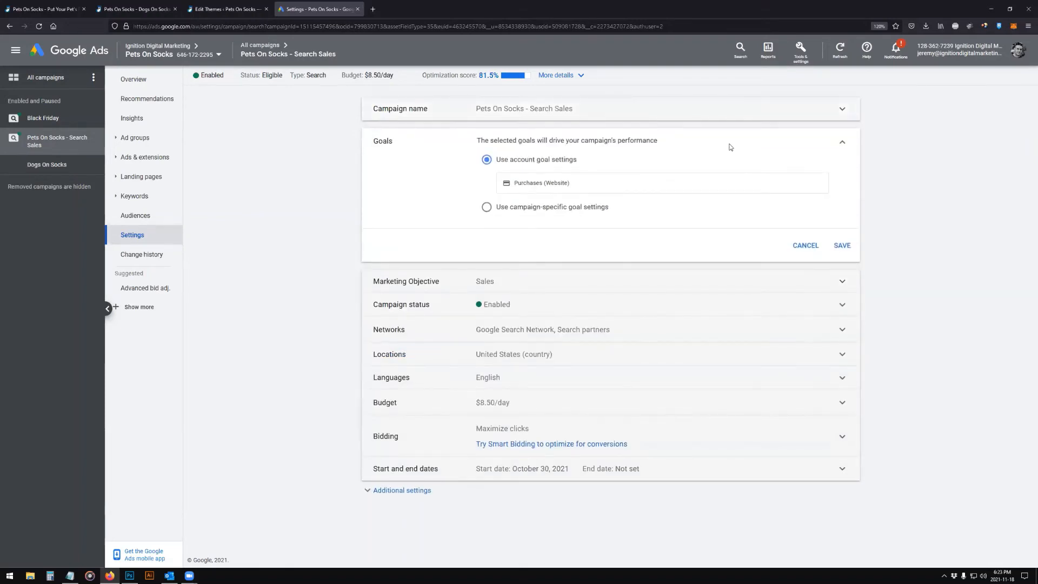
- Try campaign-specific goal settings for the Search Sales campaign, and cancel the change
{"action": "left_click", "coordinate": [534, 208]}
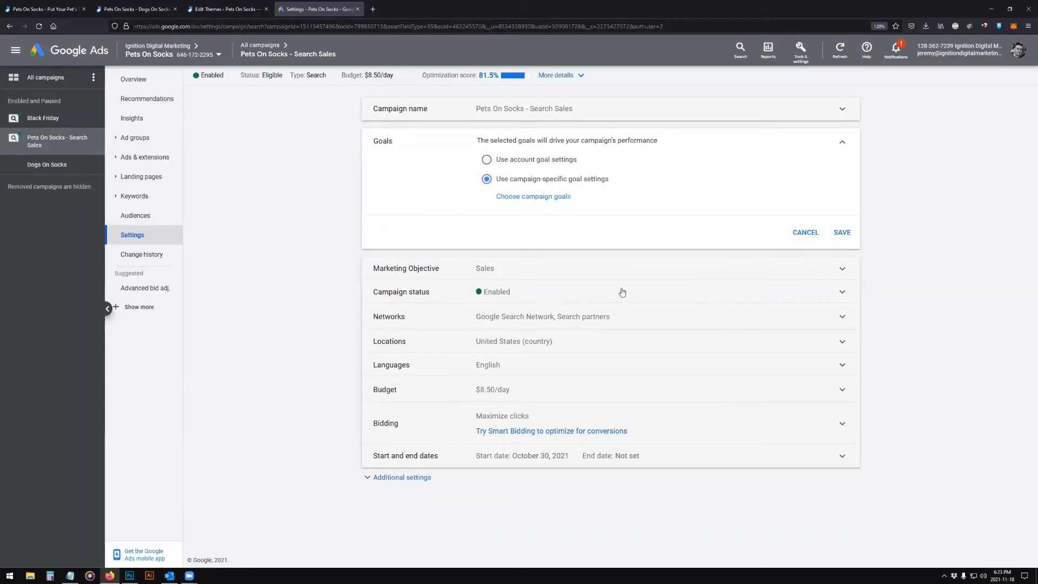
{"action": "left_click", "coordinate": [697, 414]}
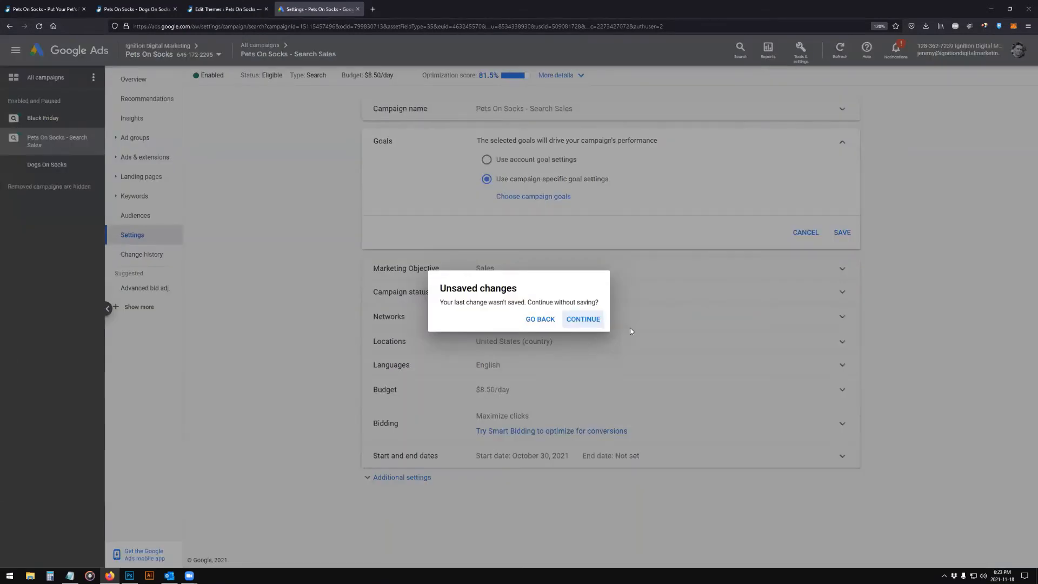
{"action": "left_click", "coordinate": [540, 319]}
{"action": "left_click", "coordinate": [797, 233]}
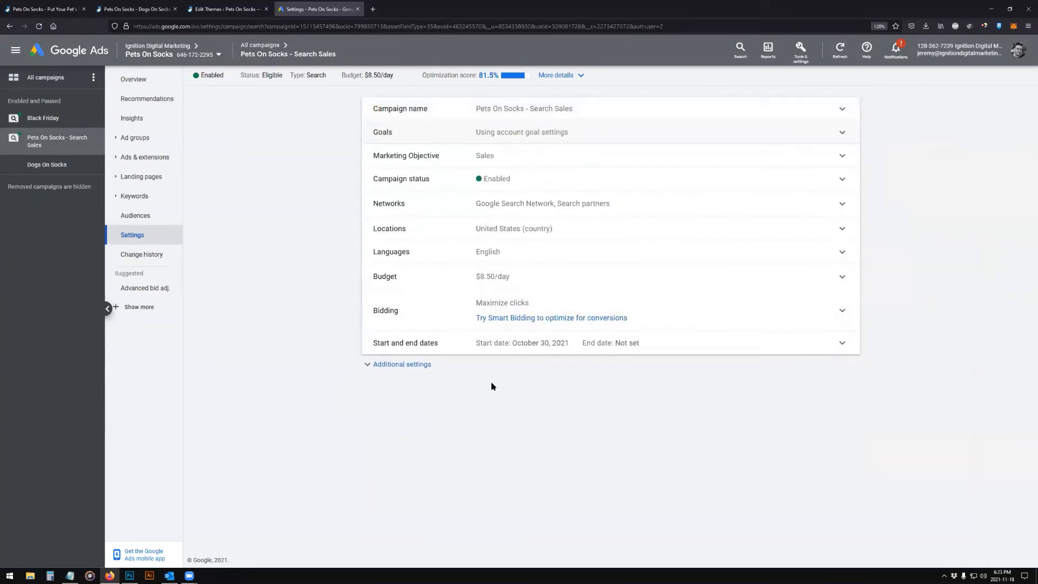
- Try a bid strategy focused on conversions with a target cost per action of $4.00
{"action": "left_click", "coordinate": [725, 307]}
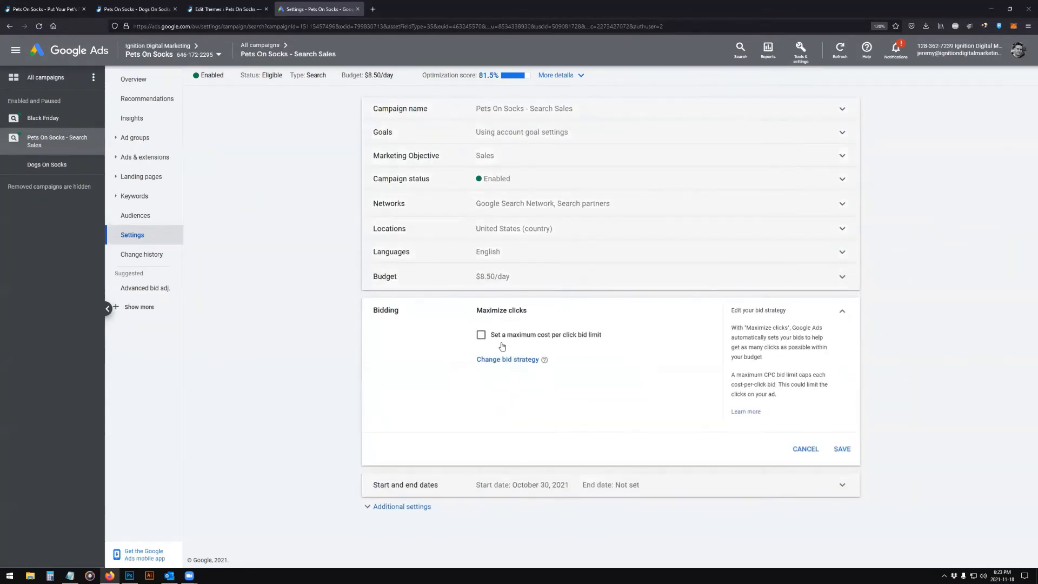
{"action": "left_click", "coordinate": [502, 360]}
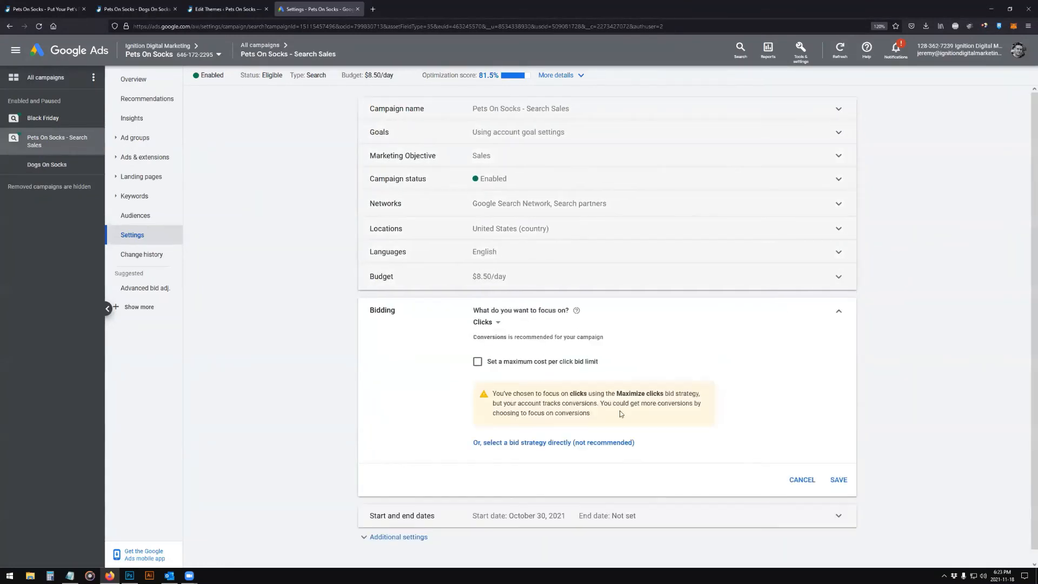
{"action": "left_click", "coordinate": [489, 323]}
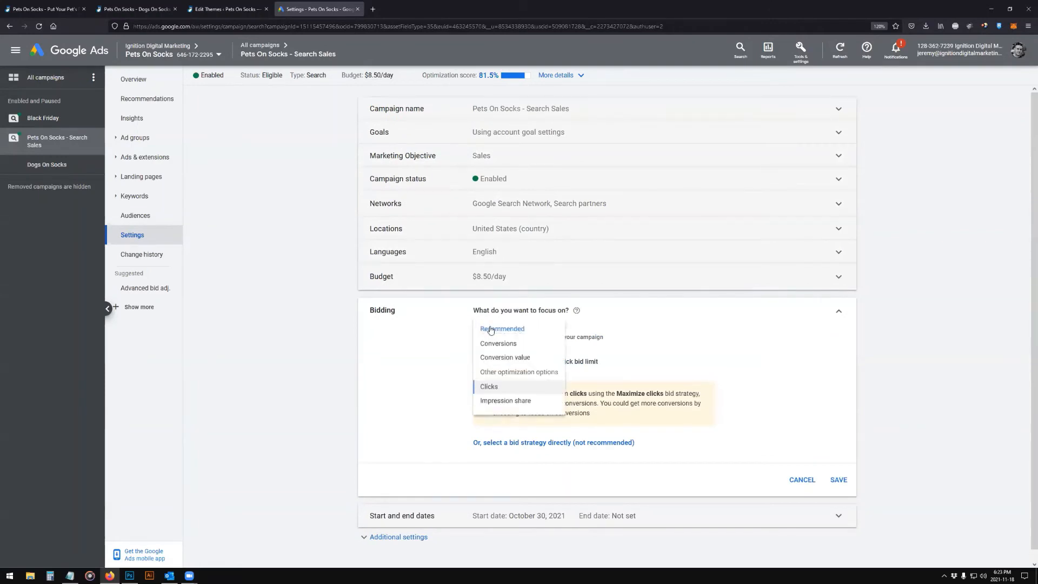
{"action": "left_click", "coordinate": [496, 349]}
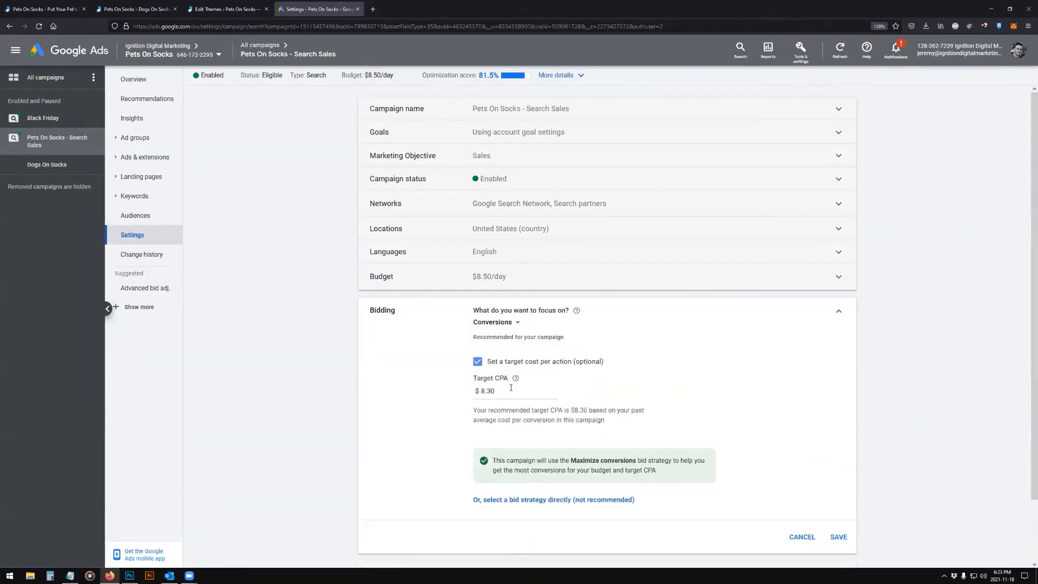
{"action": "left_click", "coordinate": [481, 391]}
{"action": "double_click", "coordinate": [482, 392]}
{"action": "type", "text": "4.00"}
- Return the bidding focus to clicks and close the bidding settings without saving
{"action": "left_click", "coordinate": [460, 396]}
{"action": "left_click", "coordinate": [500, 395]}
{"action": "left_click", "coordinate": [505, 323]}
{"action": "left_click", "coordinate": [492, 393]}
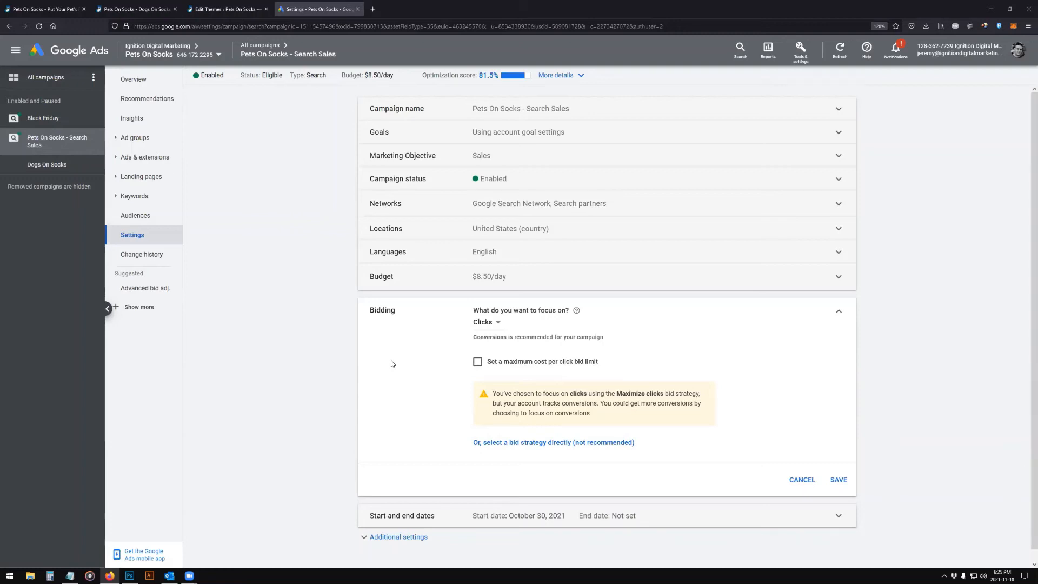
{"action": "left_click", "coordinate": [838, 311]}
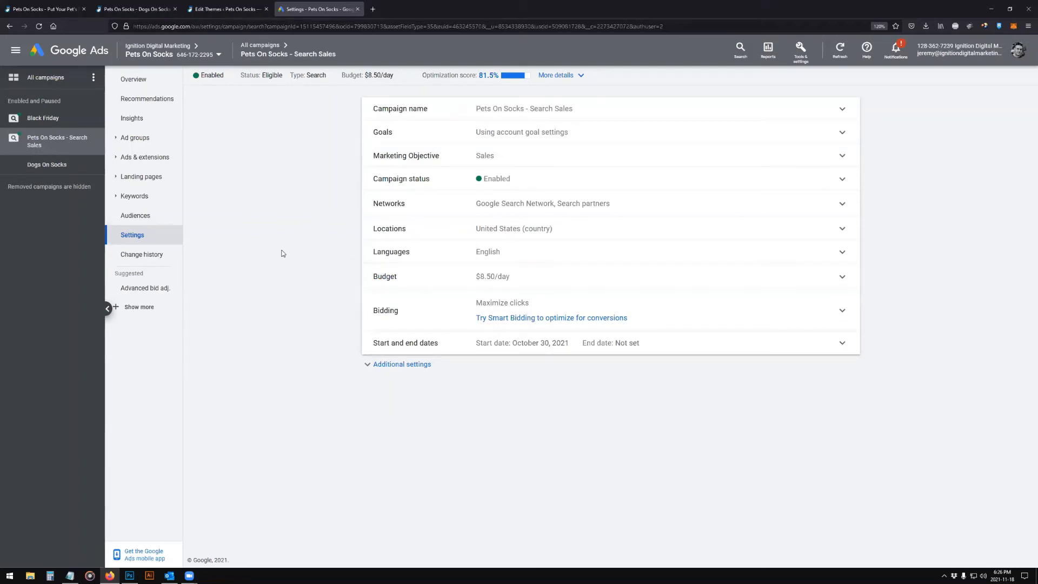
- Examine the overview of the Search Sales campaign and of its Dogs On Socks ad group
{"action": "left_click", "coordinate": [133, 78]}
{"action": "scroll", "coordinate": [308, 309], "scroll_direction": "down", "scroll_amount": 3}
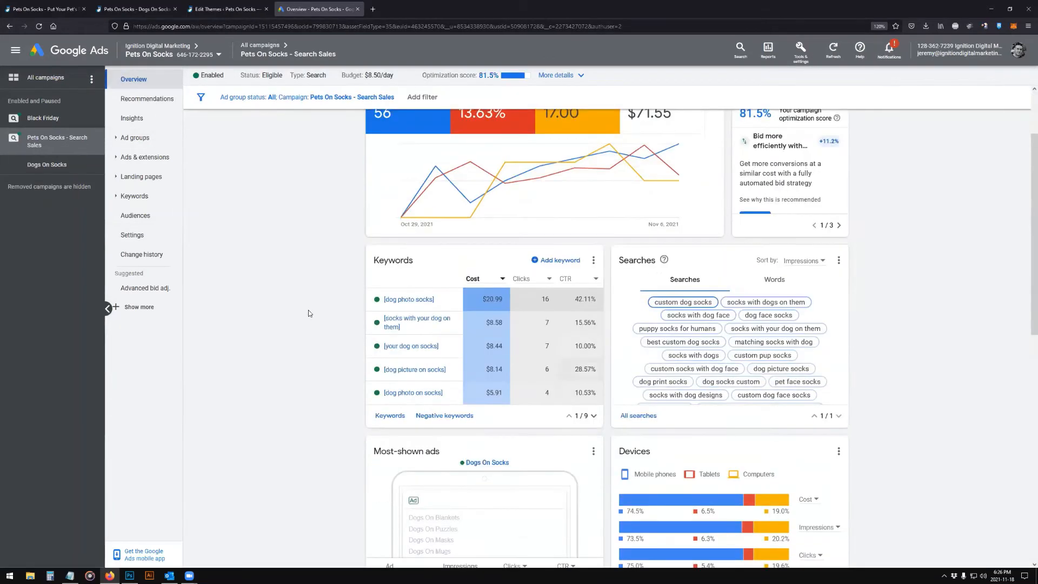
{"action": "scroll", "coordinate": [308, 310], "scroll_direction": "up", "scroll_amount": 3}
{"action": "left_click", "coordinate": [60, 168]}
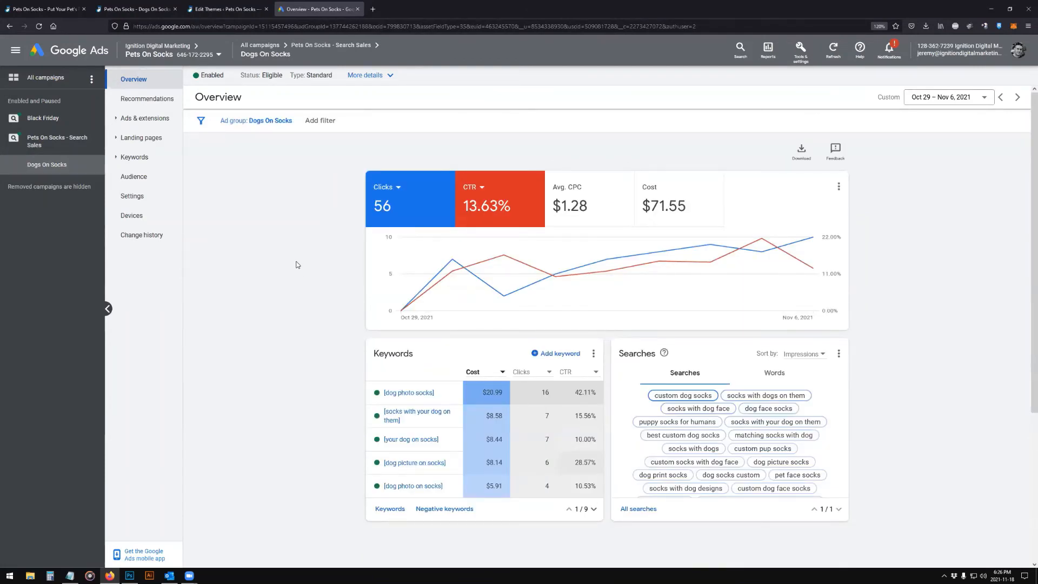
{"action": "scroll", "coordinate": [295, 268], "scroll_direction": "down", "scroll_amount": 3}
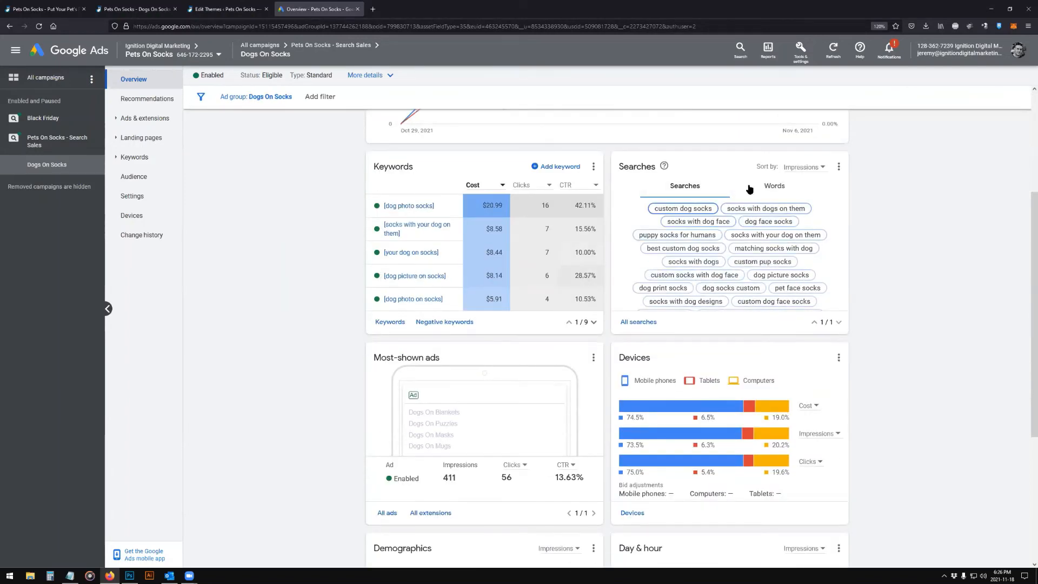
- Examine the Dogs On Socks ad group's search terms, briefly selecting and deselecting "custom dog socks" to see its keyword options
{"action": "left_click", "coordinate": [638, 322]}
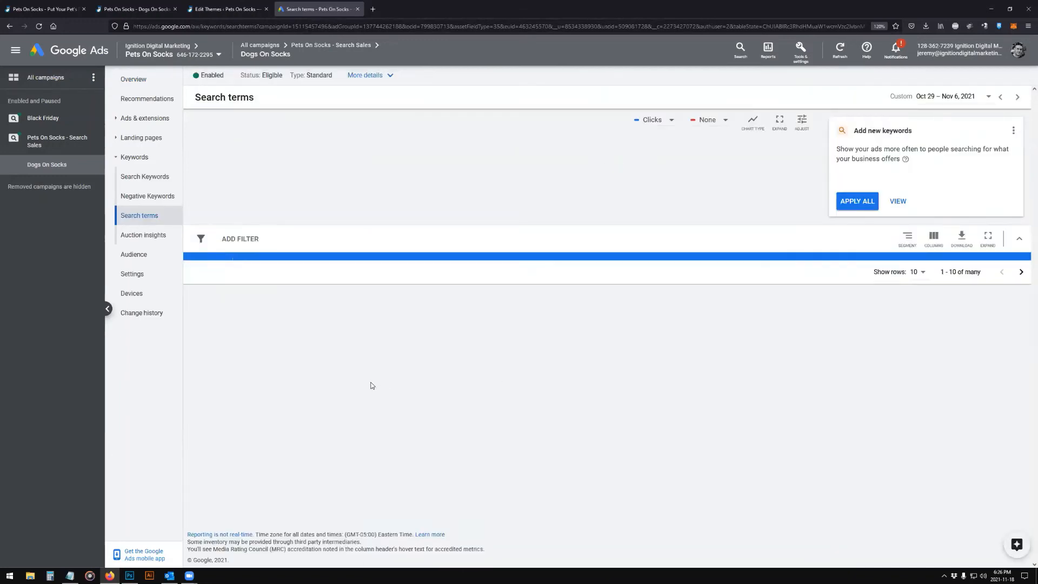
{"action": "key", "text": "F5"}
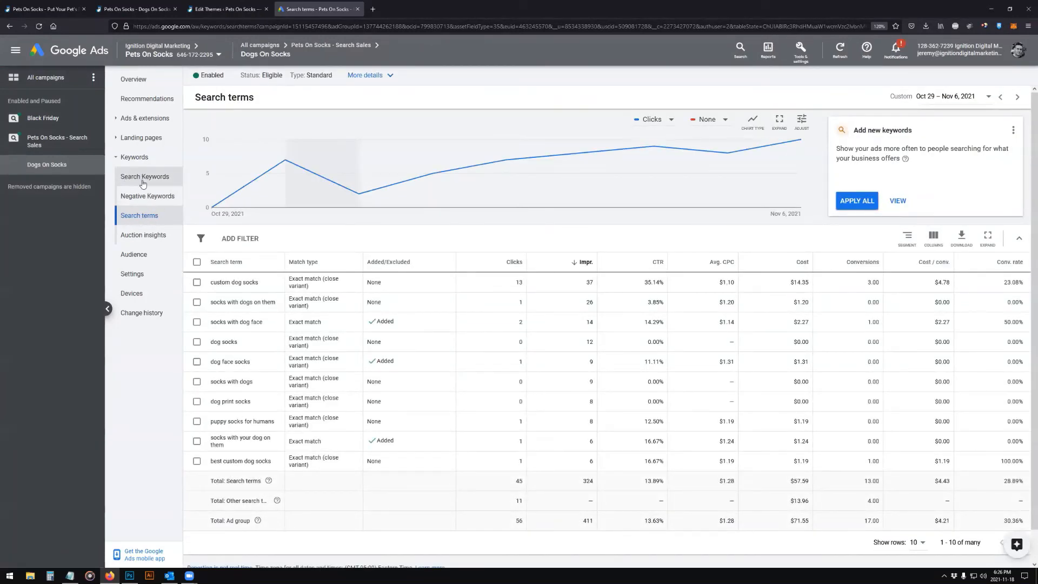
{"action": "left_click_drag", "start_coordinate": [211, 281], "coordinate": [263, 286]}
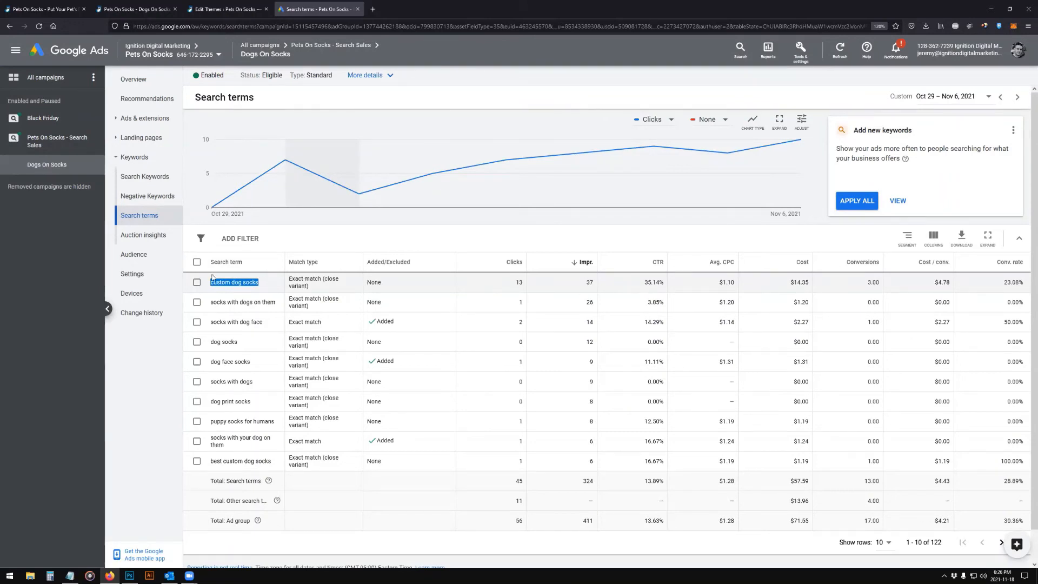
{"action": "left_click", "coordinate": [197, 281]}
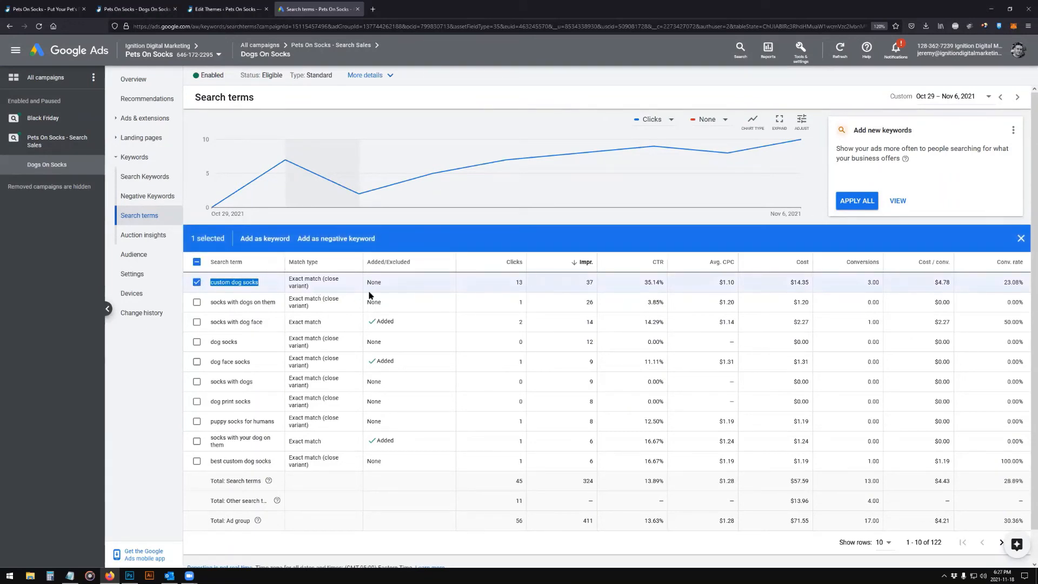
{"action": "left_click", "coordinate": [197, 281]}
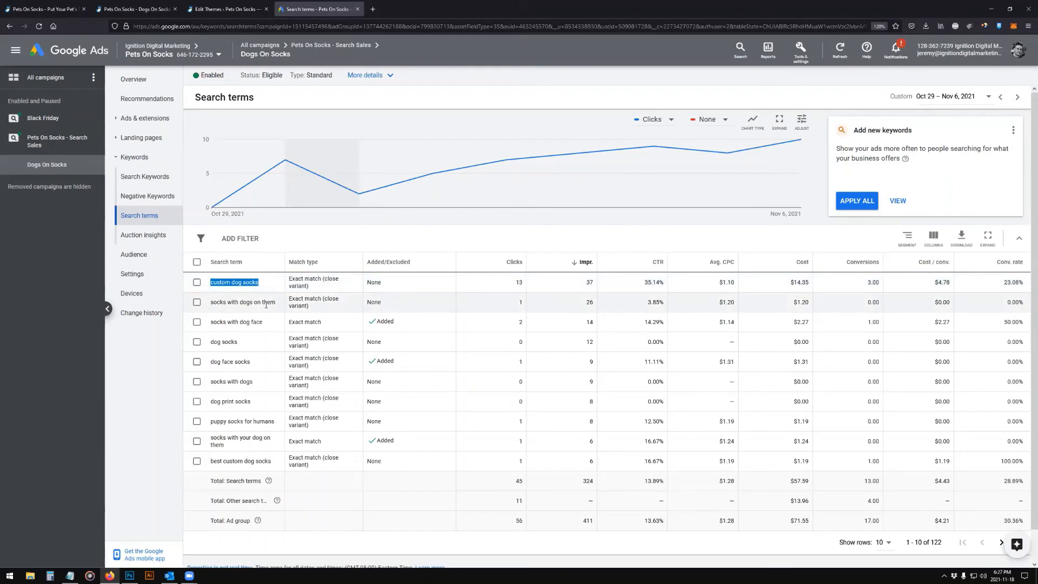
{"action": "scroll", "coordinate": [281, 410], "scroll_direction": "down", "scroll_amount": 1}
{"action": "scroll", "coordinate": [283, 415], "scroll_direction": "up", "scroll_amount": 1}
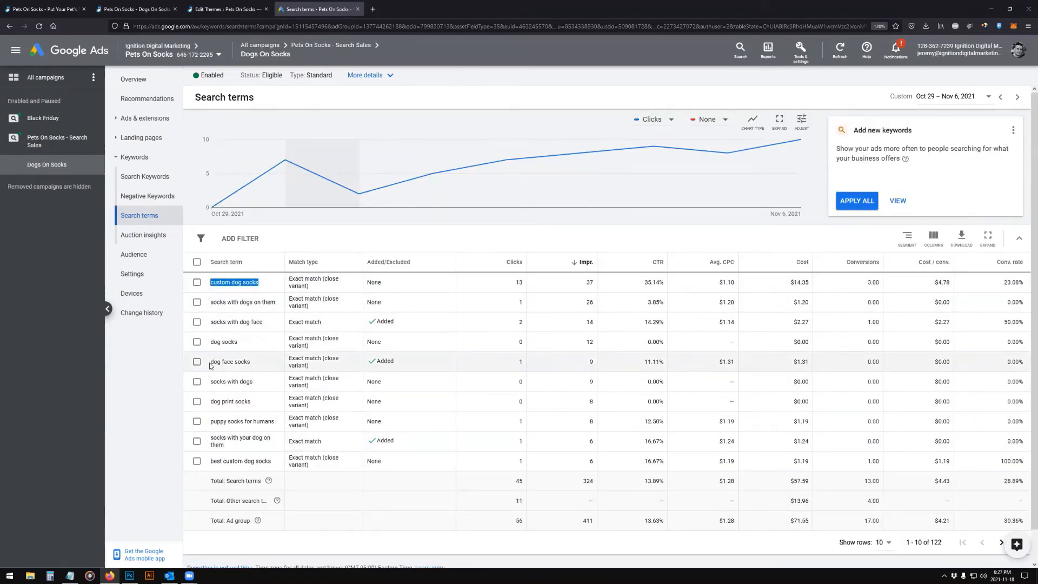
{"action": "left_click", "coordinate": [197, 282]}
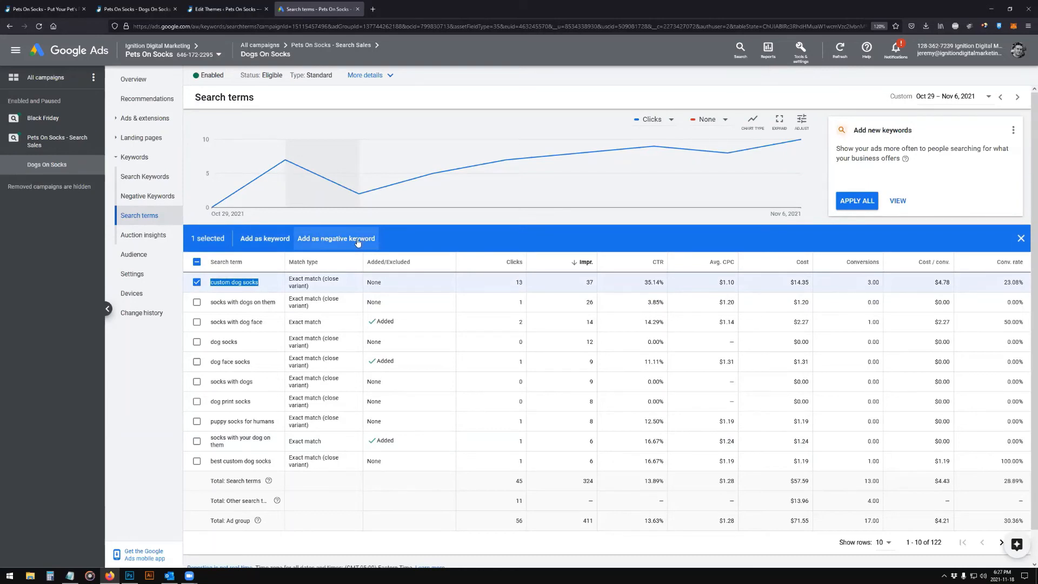
{"action": "left_click", "coordinate": [196, 282]}
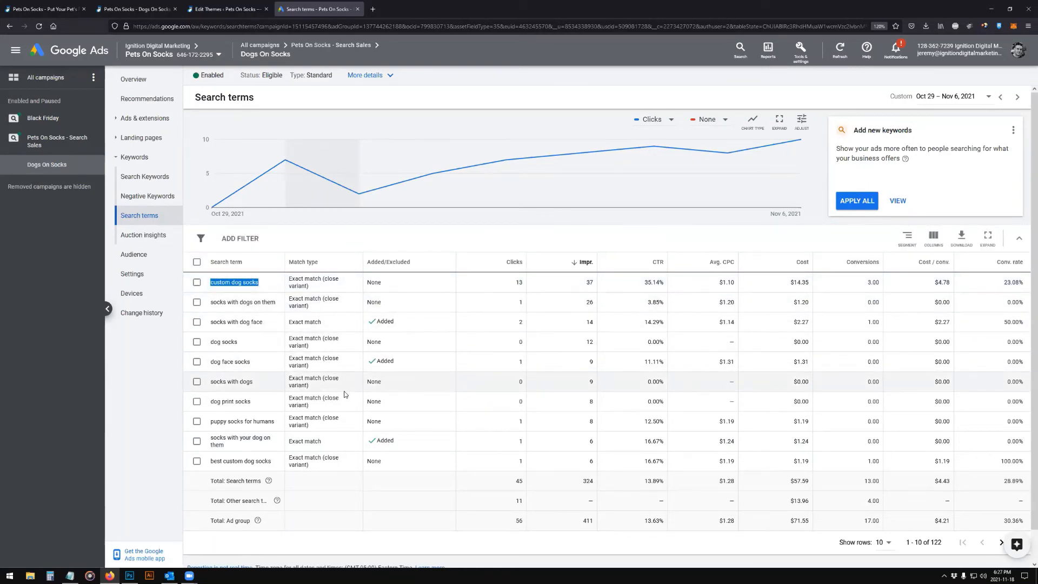
- Review the ad group's gender and age combinations from its overview, showing 200 rows
{"action": "left_click", "coordinate": [143, 81]}
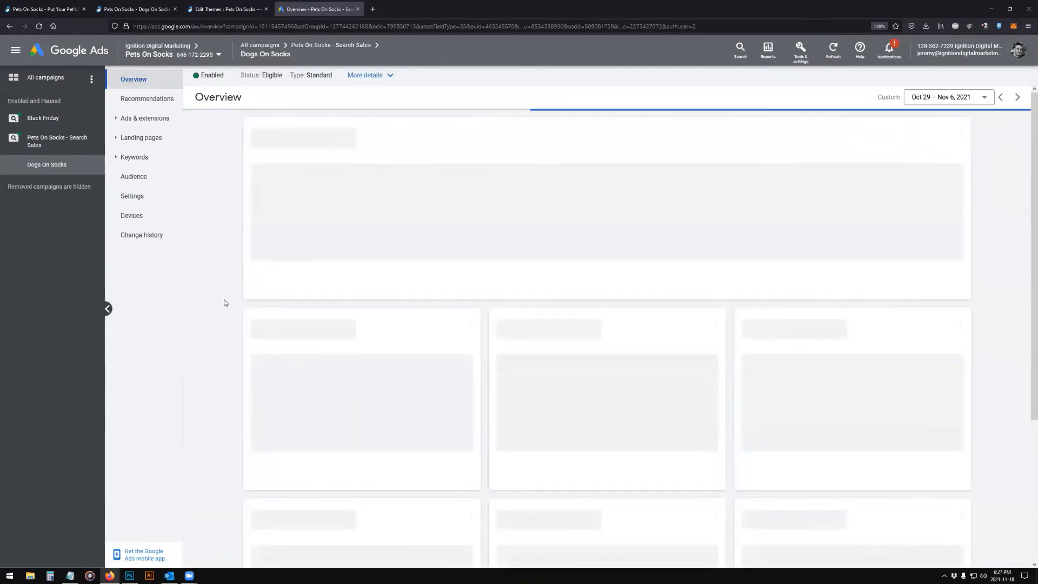
{"action": "scroll", "coordinate": [225, 305], "scroll_direction": "down", "scroll_amount": 5}
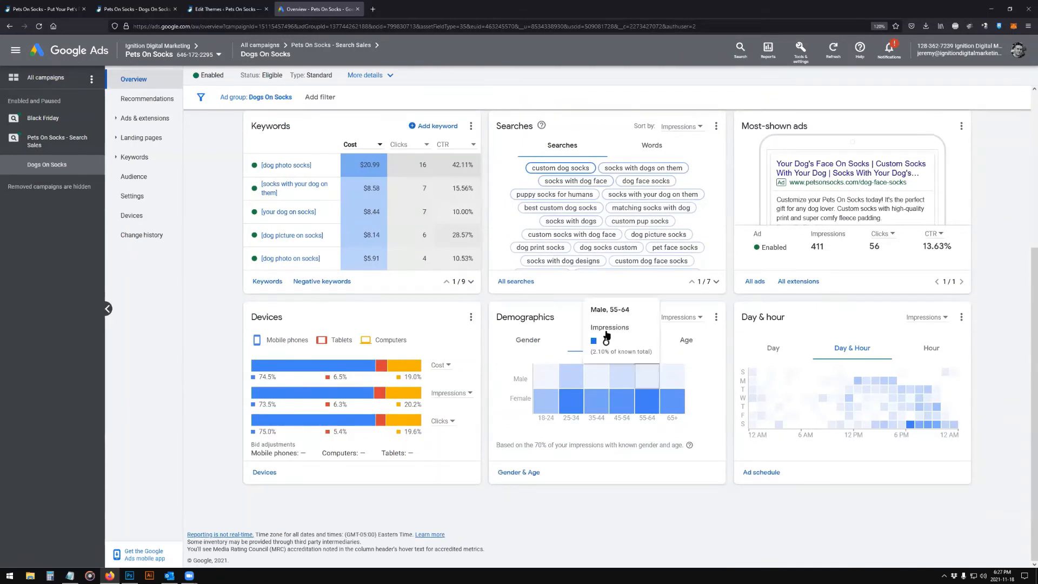
{"action": "left_click", "coordinate": [527, 473]}
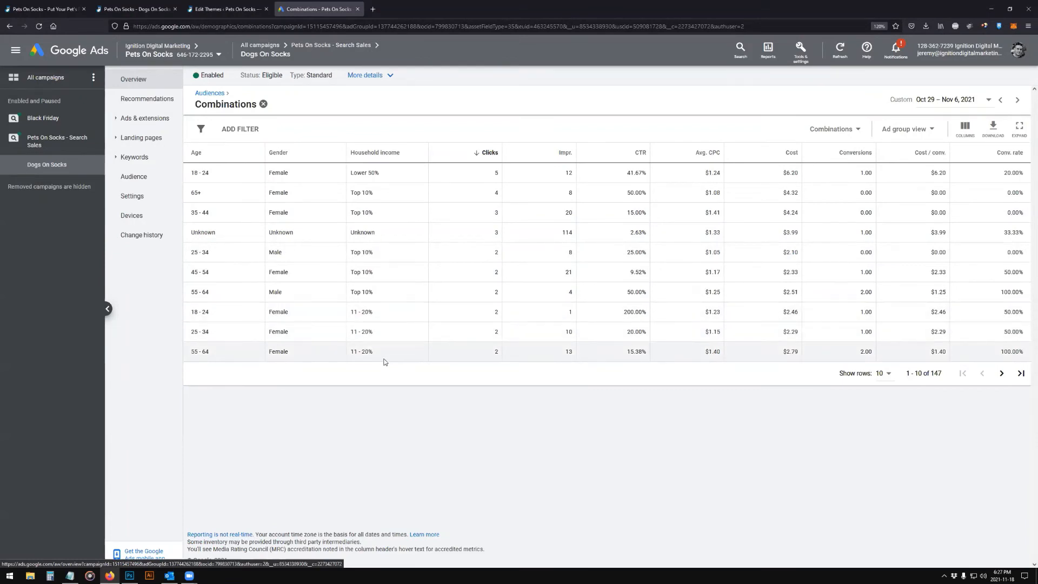
{"action": "left_click", "coordinate": [882, 379]}
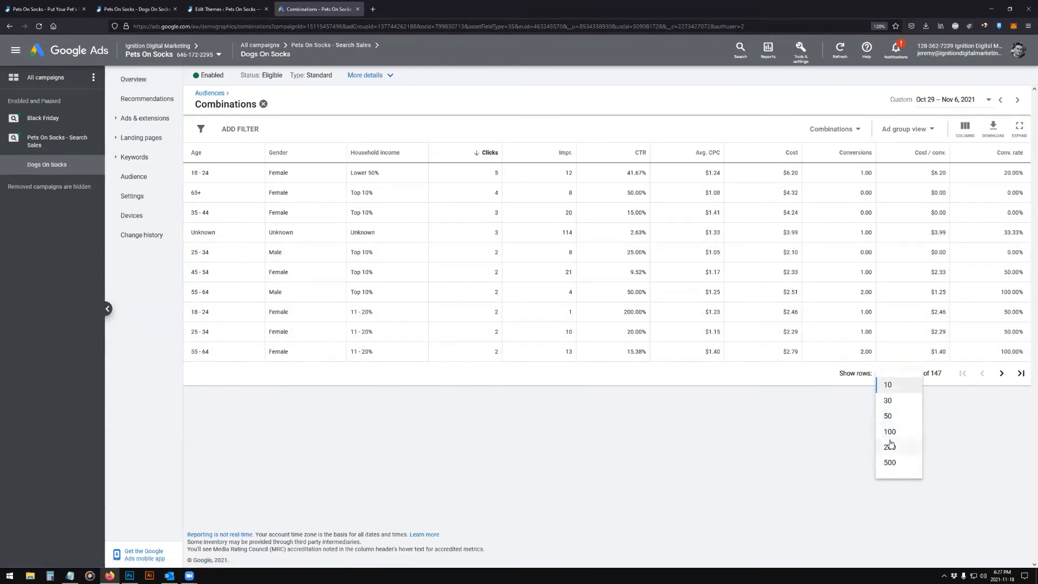
{"action": "left_click", "coordinate": [891, 448]}
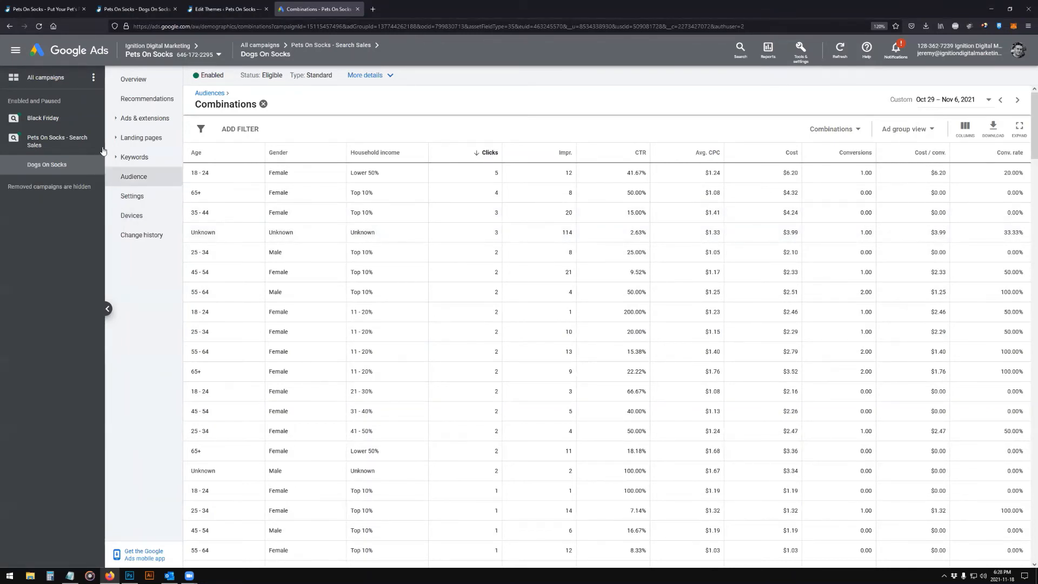
- Examine the overview of the Pets On Socks - Search Sales campaign down to its locations and demographics
{"action": "left_click", "coordinate": [63, 148]}
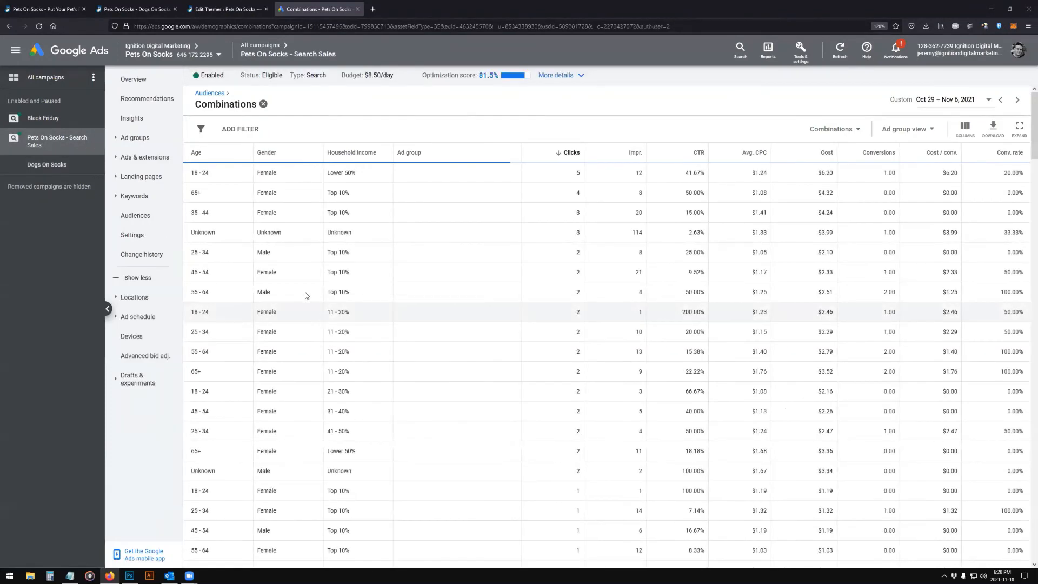
{"action": "left_click", "coordinate": [133, 79]}
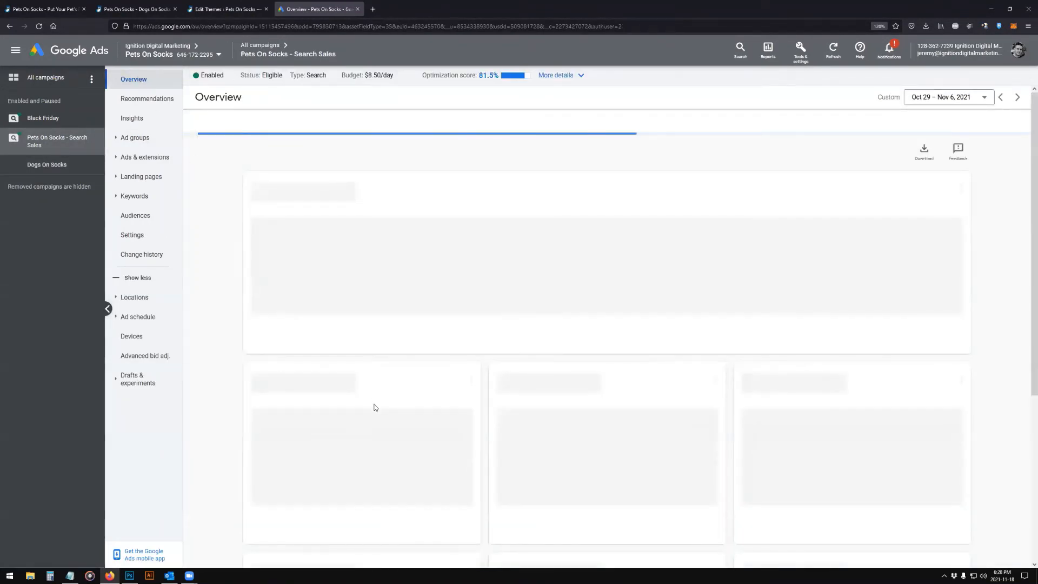
{"action": "scroll", "coordinate": [496, 387], "scroll_direction": "down", "scroll_amount": 5}
{"action": "scroll", "coordinate": [496, 387], "scroll_direction": "down", "scroll_amount": 3}
{"action": "scroll", "coordinate": [606, 463], "scroll_direction": "up", "scroll_amount": 2}
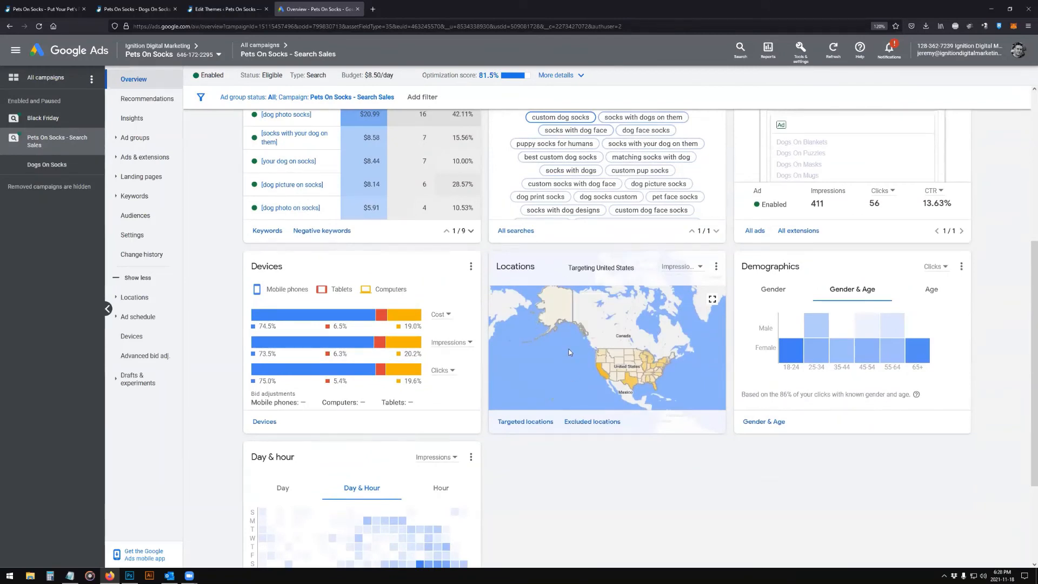
- Break down the campaign's United States location report by states and sort it by highest conversion rate
{"action": "left_click", "coordinate": [502, 268]}
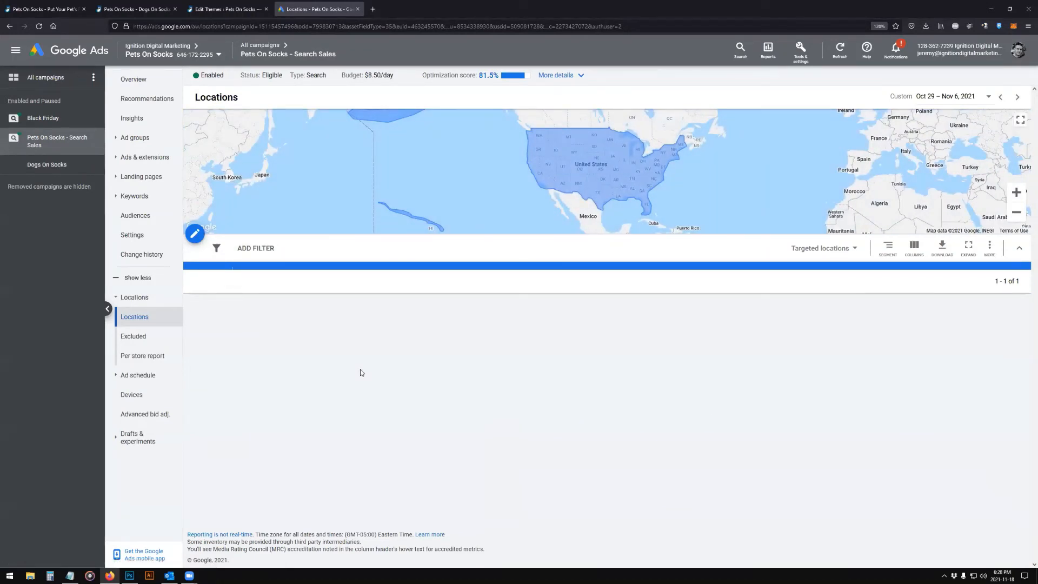
{"action": "key", "text": "F5"}
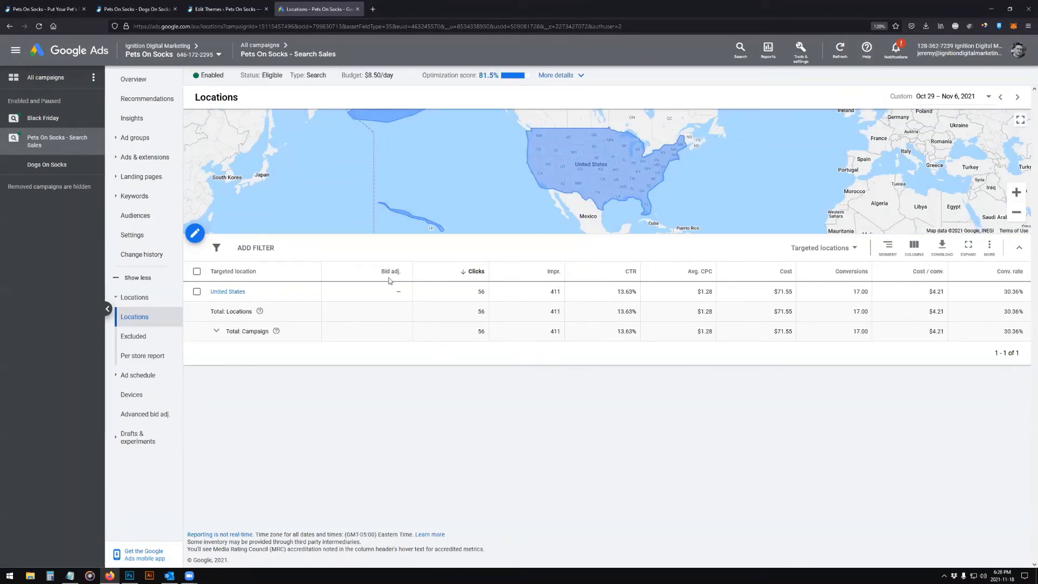
{"action": "left_click", "coordinate": [229, 293]}
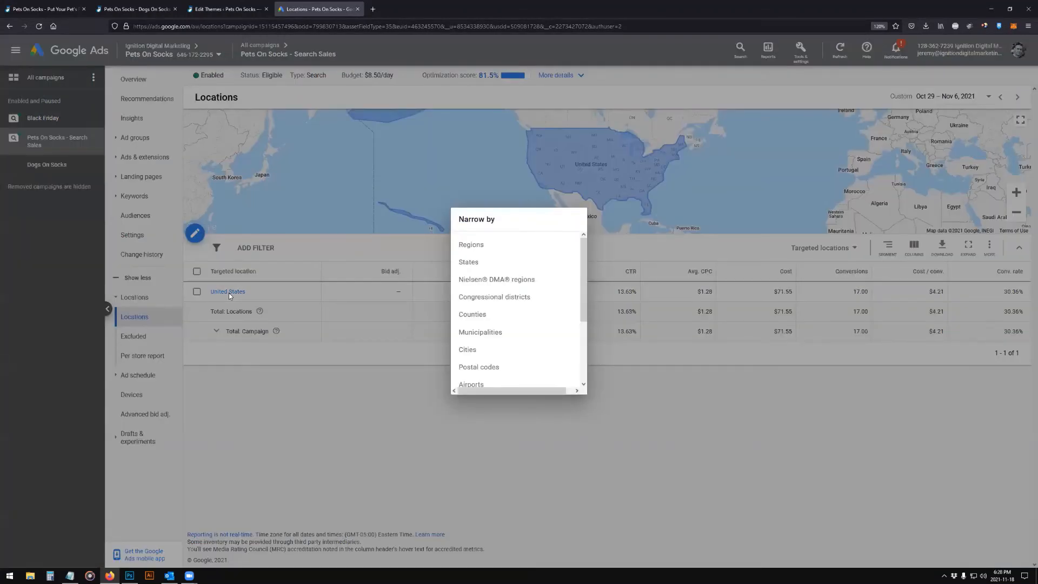
{"action": "left_click", "coordinate": [477, 264]}
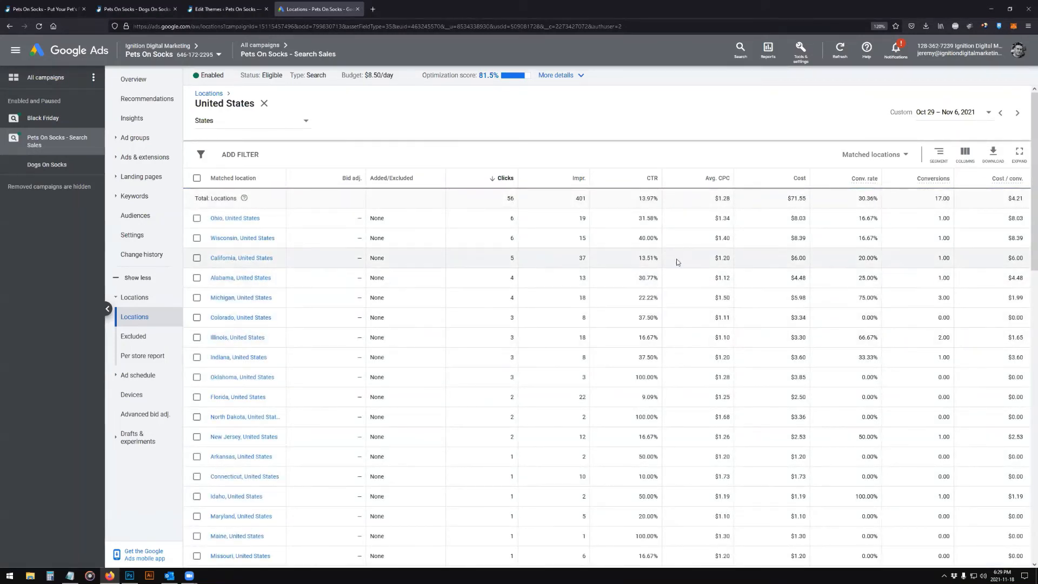
{"action": "left_click", "coordinate": [860, 180]}
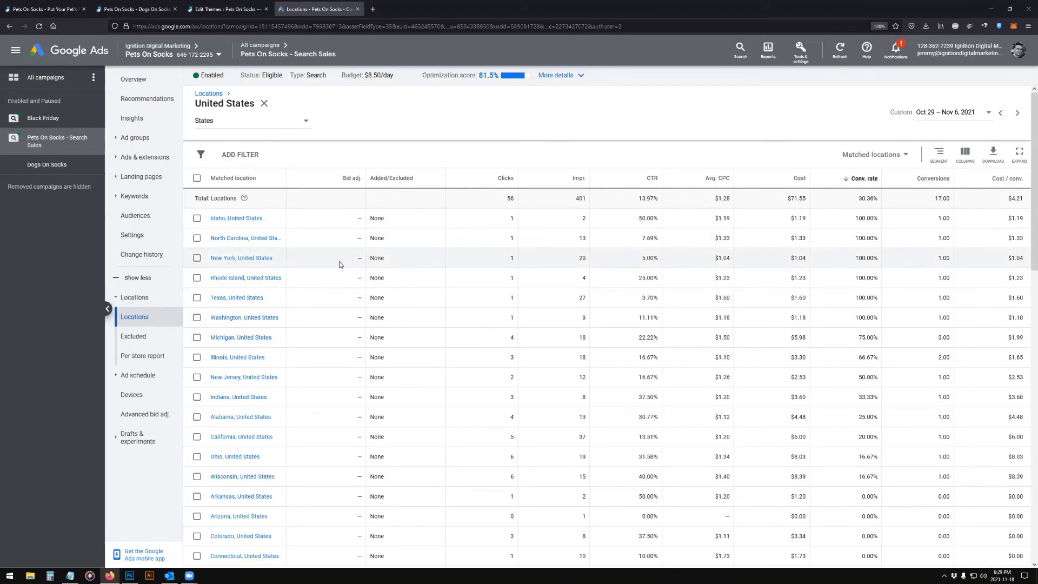
- Try a 20% bid increase for New York as a location target
{"action": "left_click", "coordinate": [196, 258]}
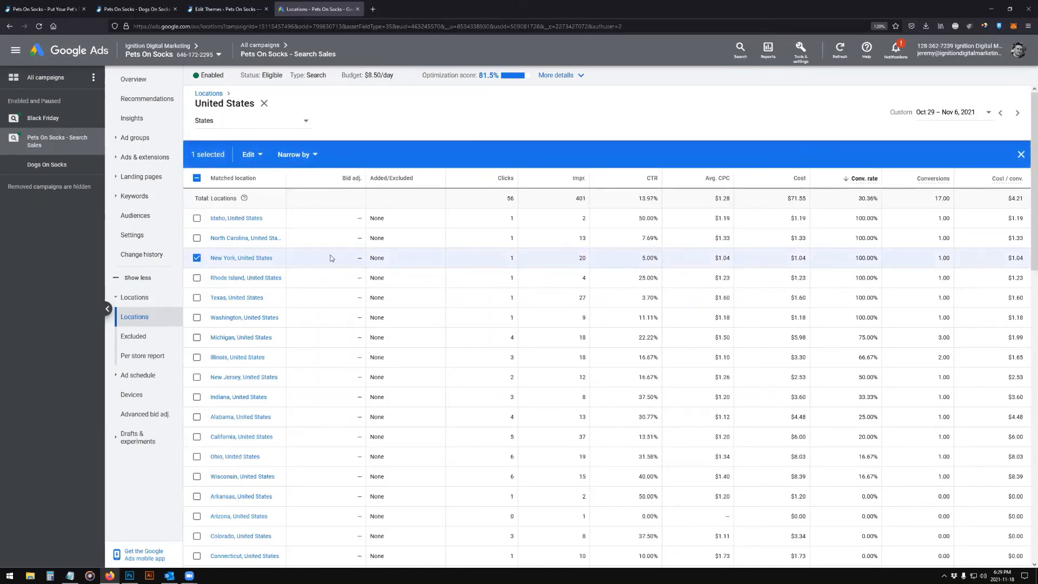
{"action": "left_click", "coordinate": [258, 154]}
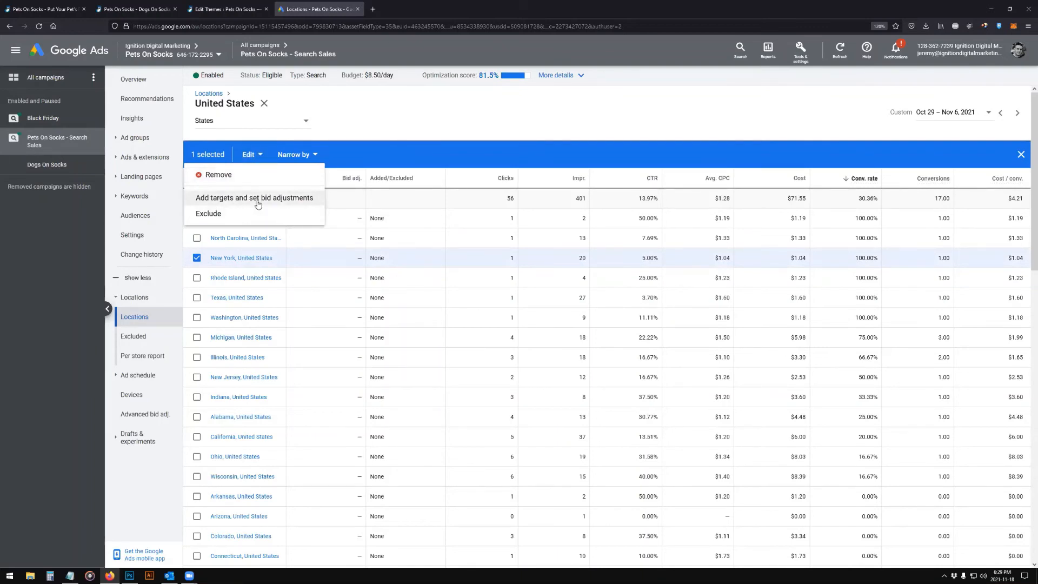
{"action": "left_click", "coordinate": [257, 198]}
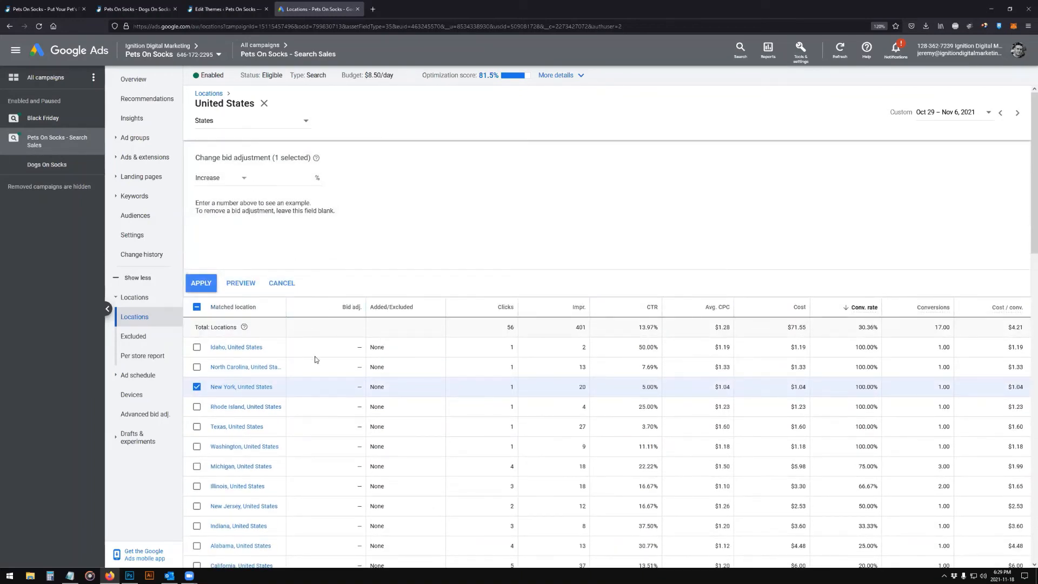
{"action": "left_click", "coordinate": [242, 180]}
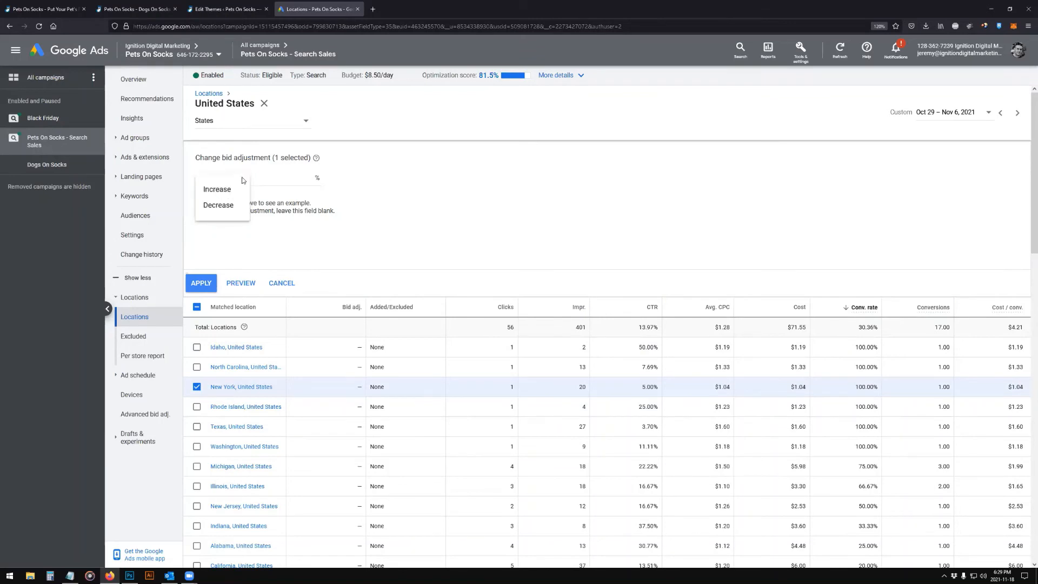
{"action": "left_click", "coordinate": [225, 189]}
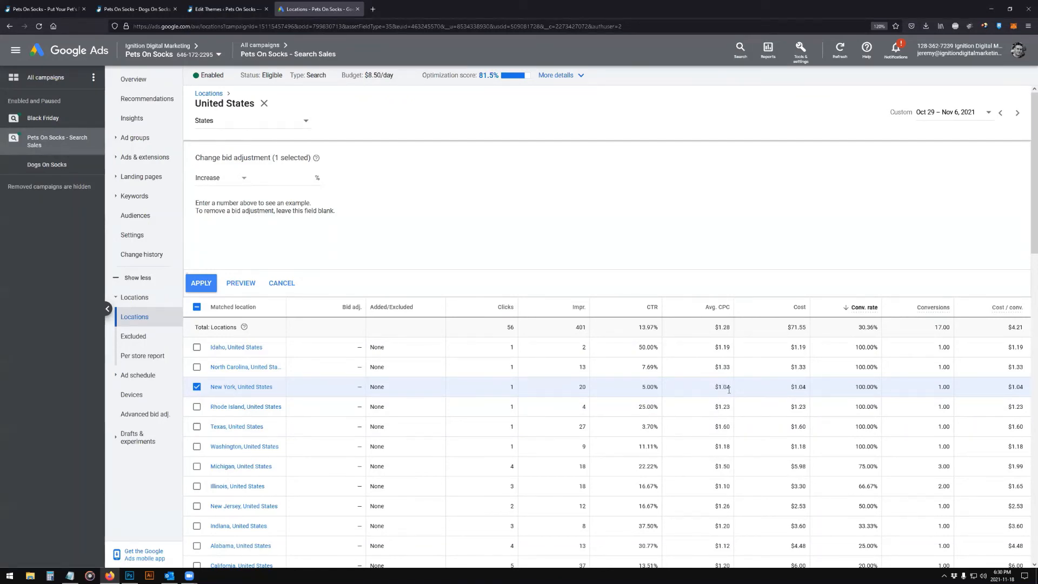
{"action": "left_click", "coordinate": [265, 178]}
{"action": "type", "text": "20"}
{"action": "left_click", "coordinate": [352, 180]}
{"action": "left_click_drag", "start_coordinate": [232, 204], "coordinate": [322, 208]}
{"action": "left_click", "coordinate": [327, 205]}
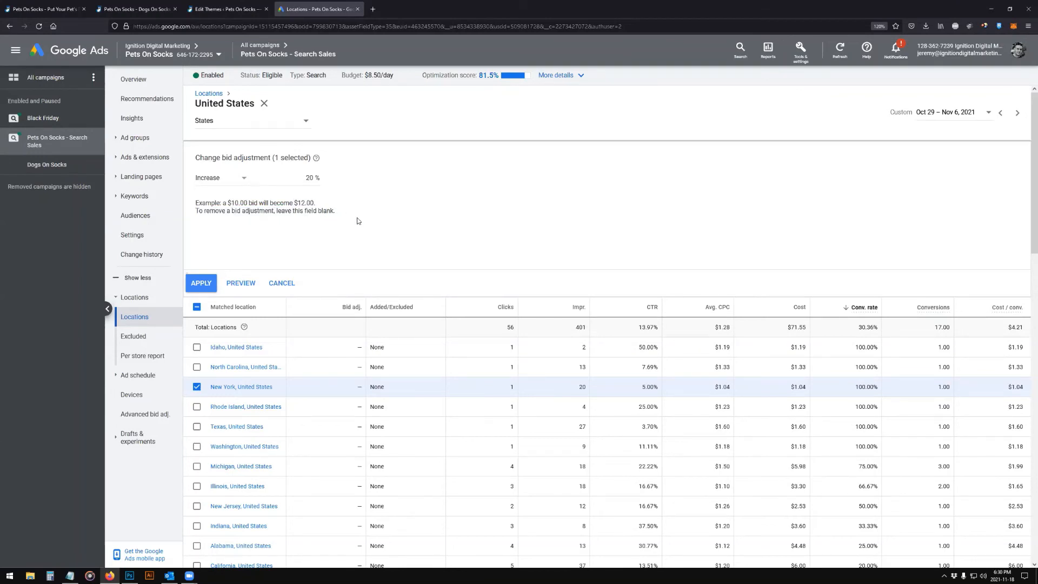
- Look through the list of states and sort it by CTR from lowest to highest
{"action": "scroll", "coordinate": [439, 401], "scroll_direction": "down", "scroll_amount": 2}
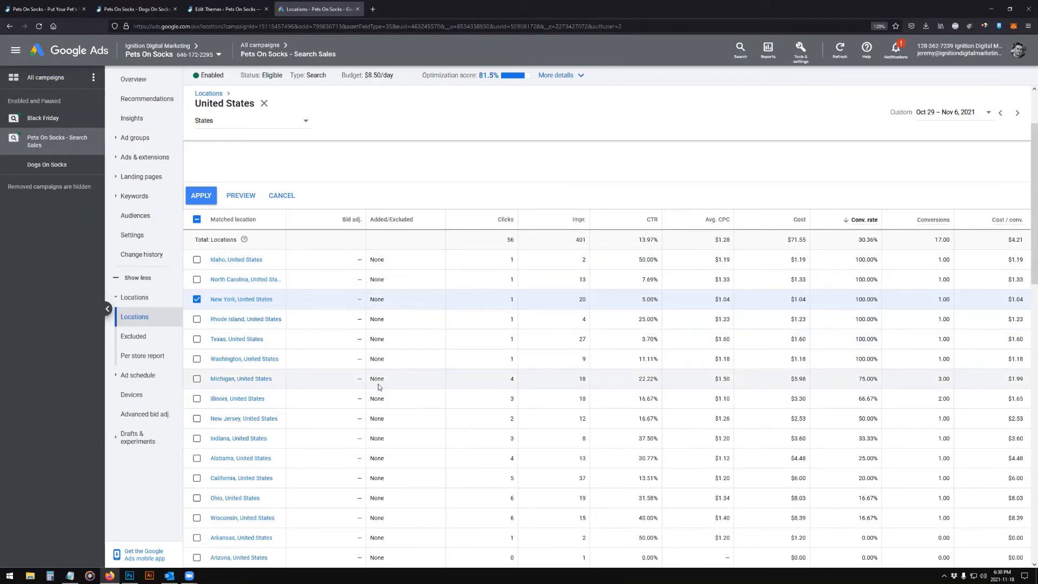
{"action": "scroll", "coordinate": [384, 388], "scroll_direction": "down", "scroll_amount": 4}
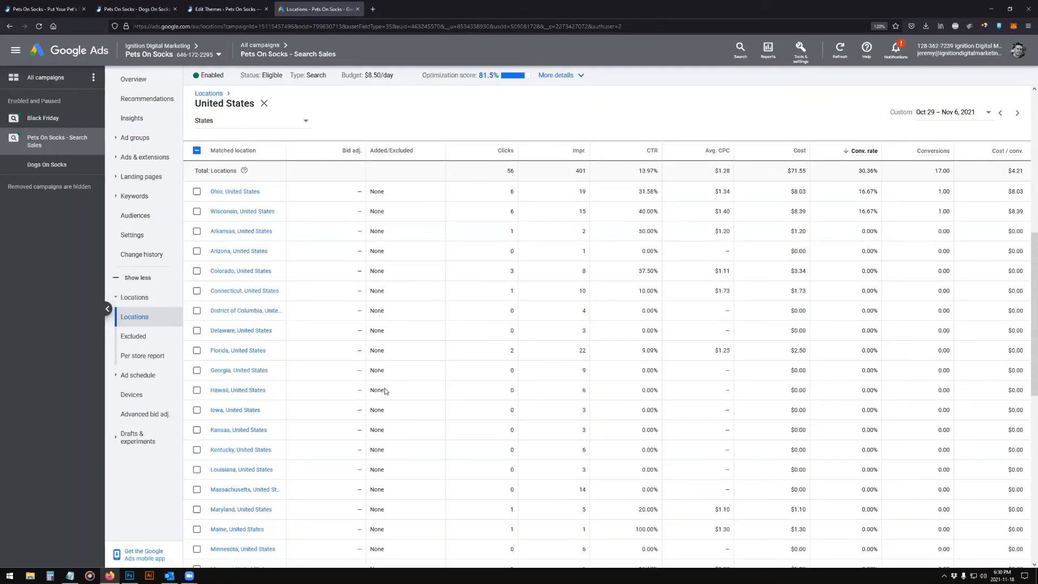
{"action": "scroll", "coordinate": [406, 386], "scroll_direction": "up", "scroll_amount": 4}
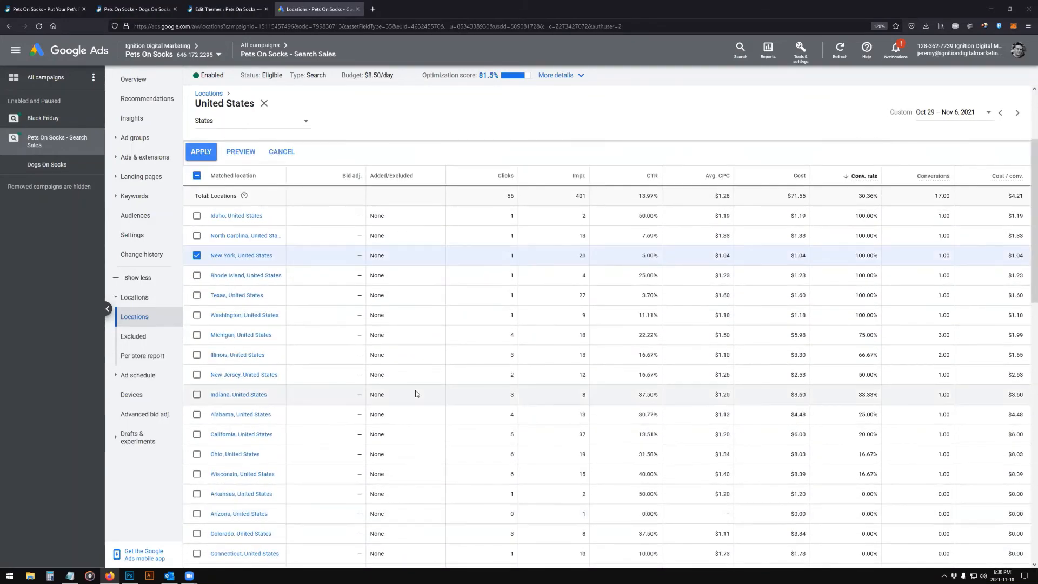
{"action": "left_click", "coordinate": [652, 177]}
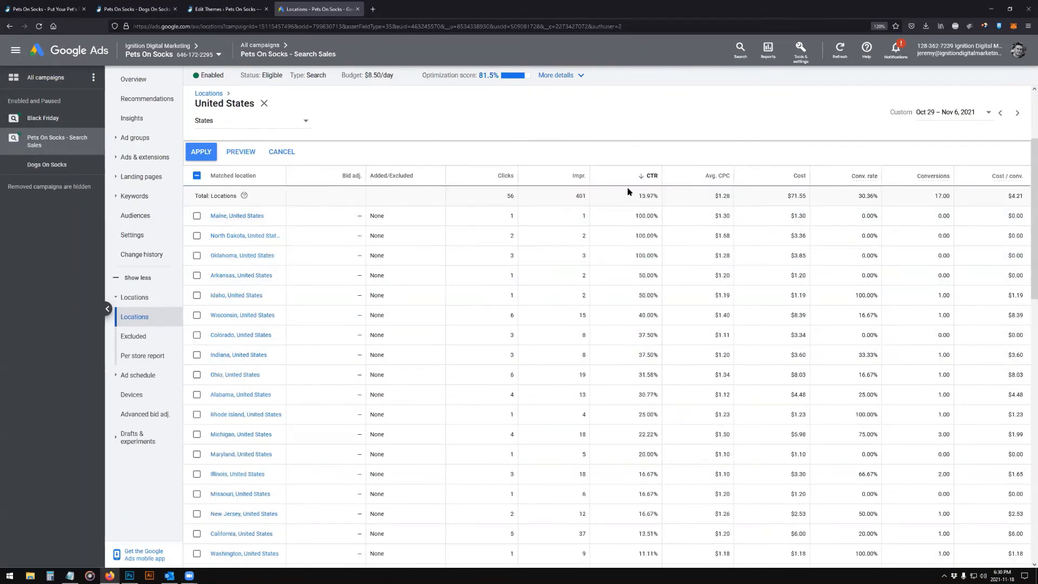
{"action": "left_click", "coordinate": [651, 175]}
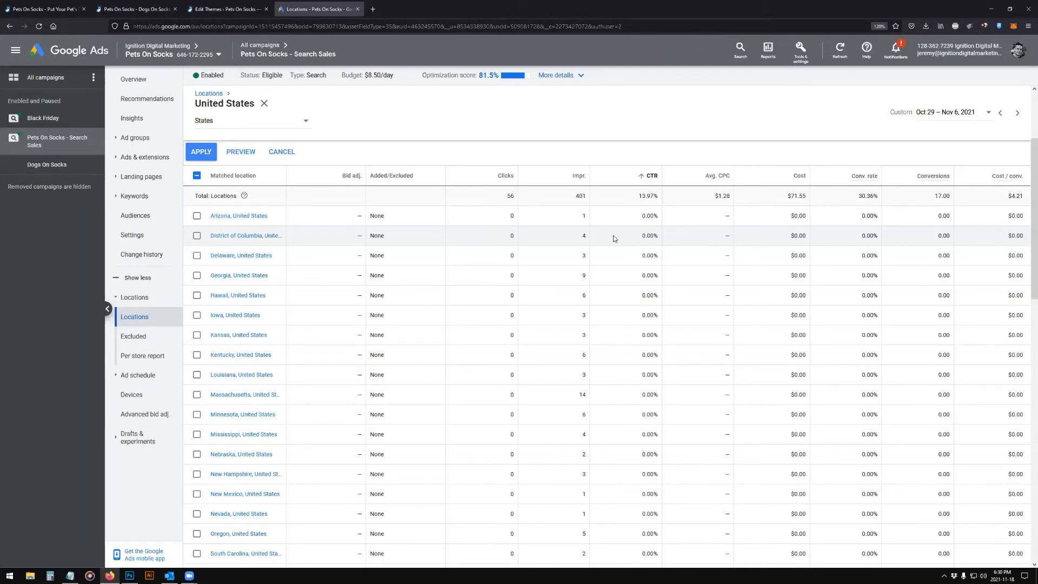
- Cancel the bid adjustment and leave only District of Columbia selected in the list of states
{"action": "left_click", "coordinate": [196, 235]}
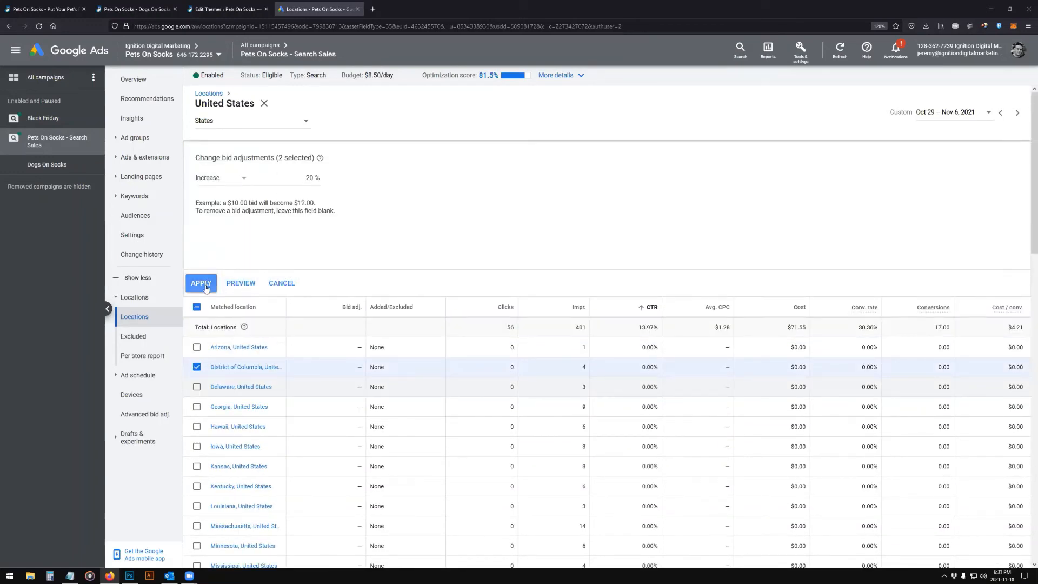
{"action": "left_click", "coordinate": [279, 283]}
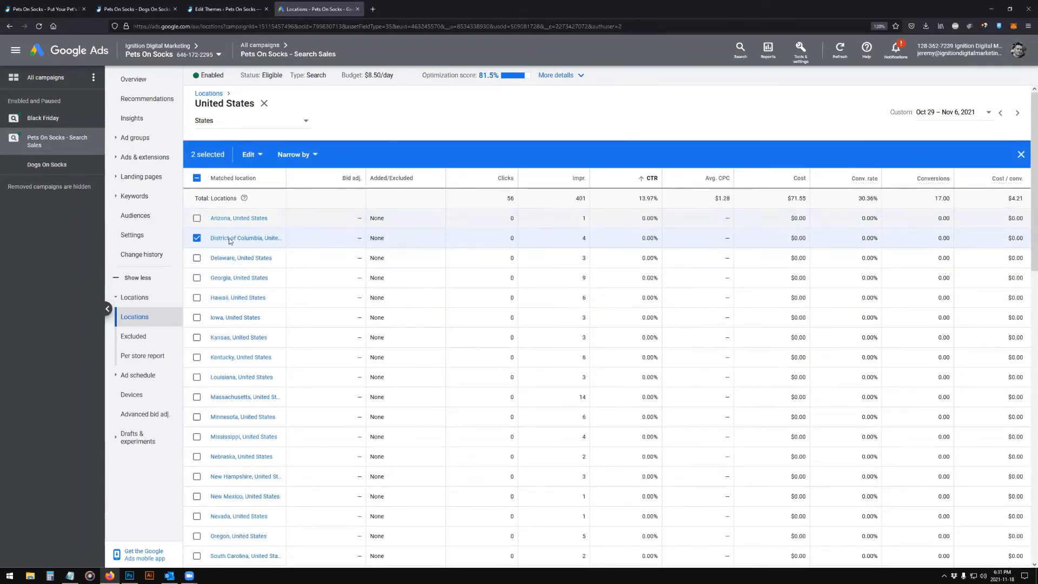
{"action": "scroll", "coordinate": [249, 254], "scroll_direction": "down", "scroll_amount": 5}
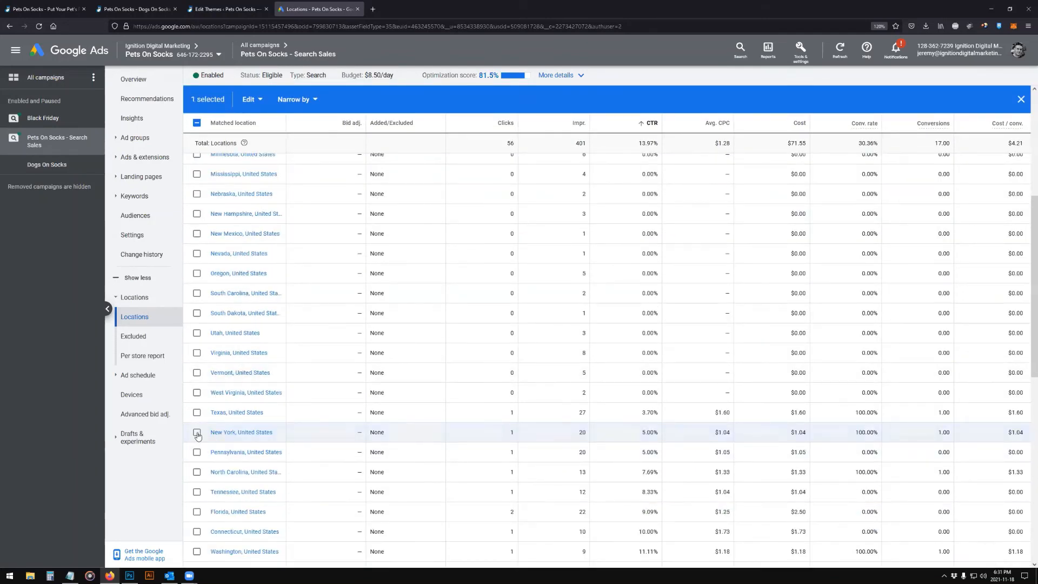
- Try a 100% bid decrease for District of Columbia, then cancel it and clear the state's selection
{"action": "left_click", "coordinate": [197, 431]}
{"action": "scroll", "coordinate": [197, 432], "scroll_direction": "up", "scroll_amount": 5}
{"action": "left_click", "coordinate": [249, 155]}
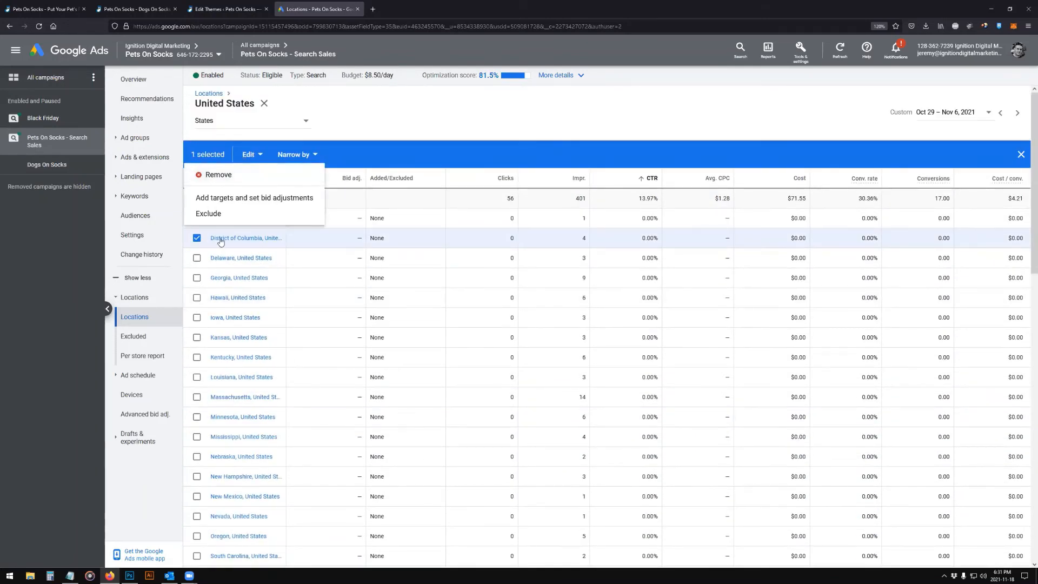
{"action": "left_click", "coordinate": [216, 199]}
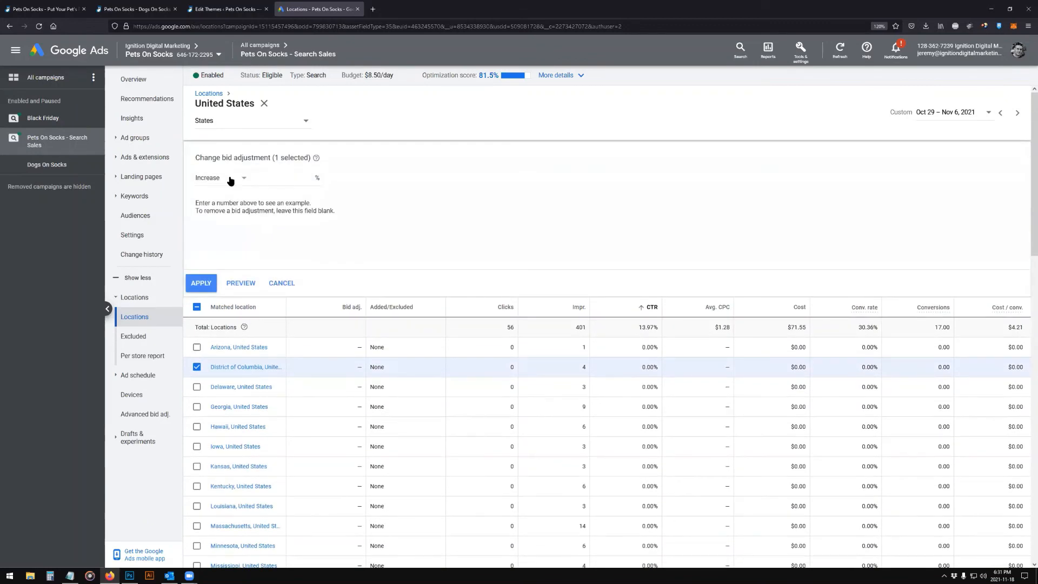
{"action": "left_click", "coordinate": [222, 178]}
{"action": "left_click", "coordinate": [216, 204]}
{"action": "type", "text": "100"}
{"action": "left_click", "coordinate": [372, 208]}
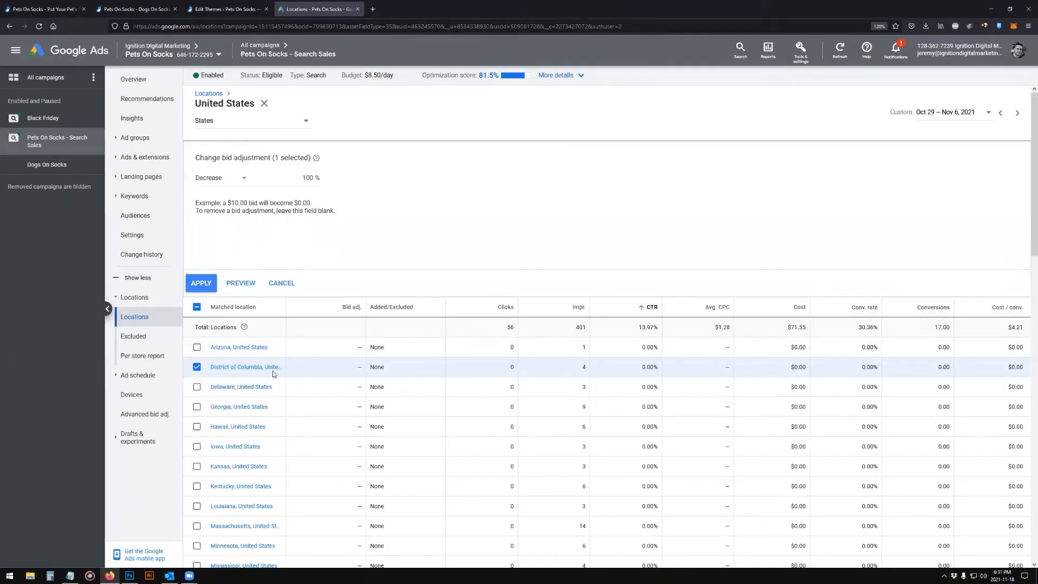
{"action": "left_click", "coordinate": [282, 283]}
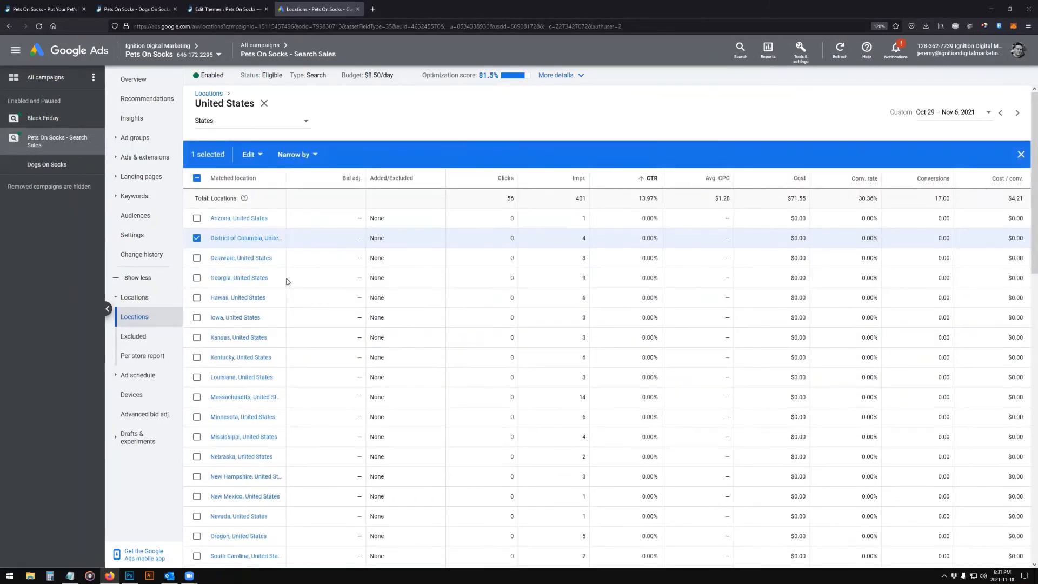
{"action": "left_click", "coordinate": [200, 236]}
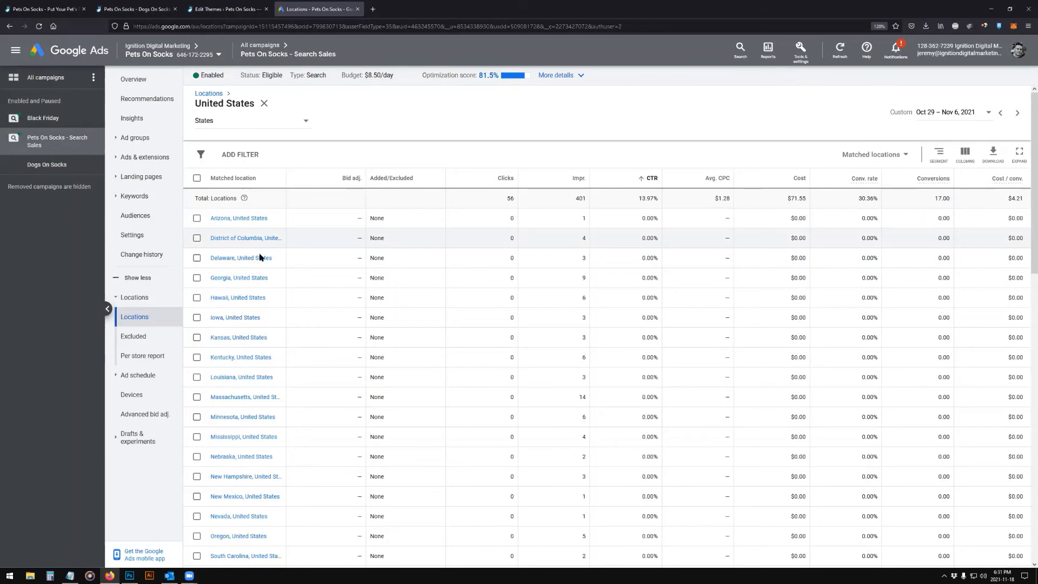
- Open the campaign's ad schedule from its overview and view the performance report by day and hour
{"action": "left_click", "coordinate": [135, 80]}
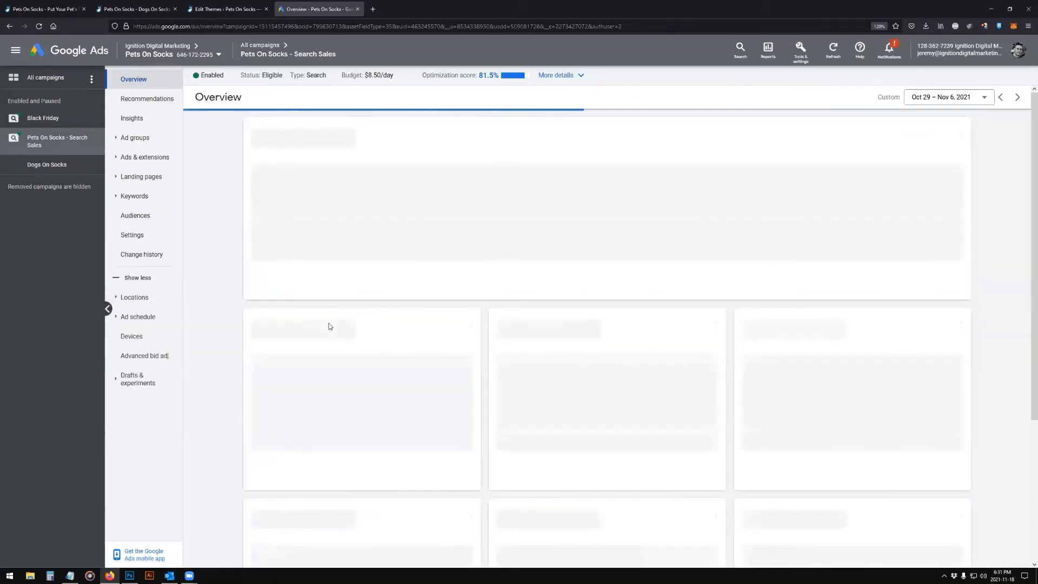
{"action": "scroll", "coordinate": [562, 373], "scroll_direction": "down", "scroll_amount": 5}
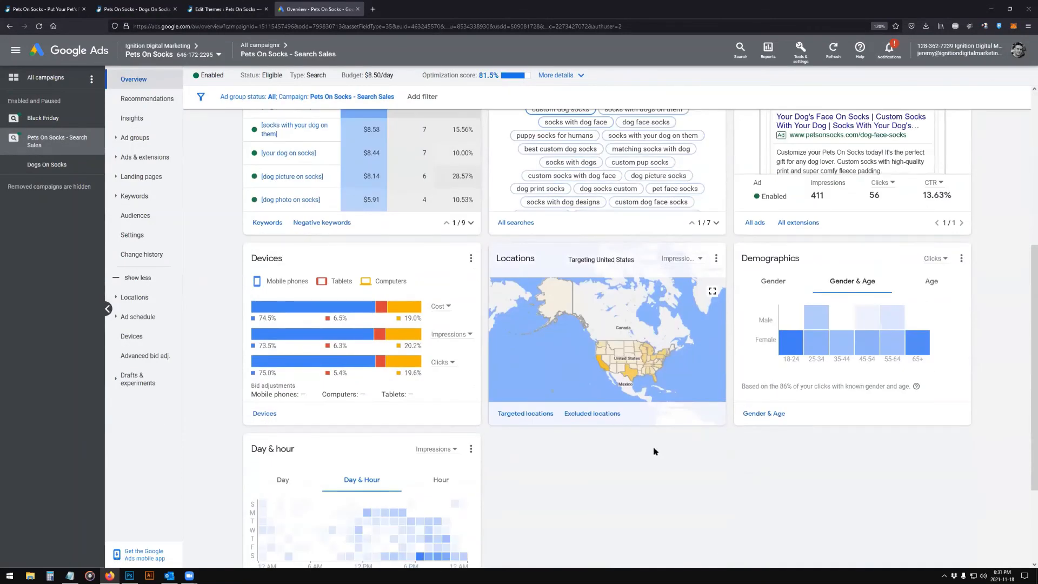
{"action": "scroll", "coordinate": [325, 362], "scroll_direction": "down", "scroll_amount": 3}
{"action": "left_click", "coordinate": [271, 472]}
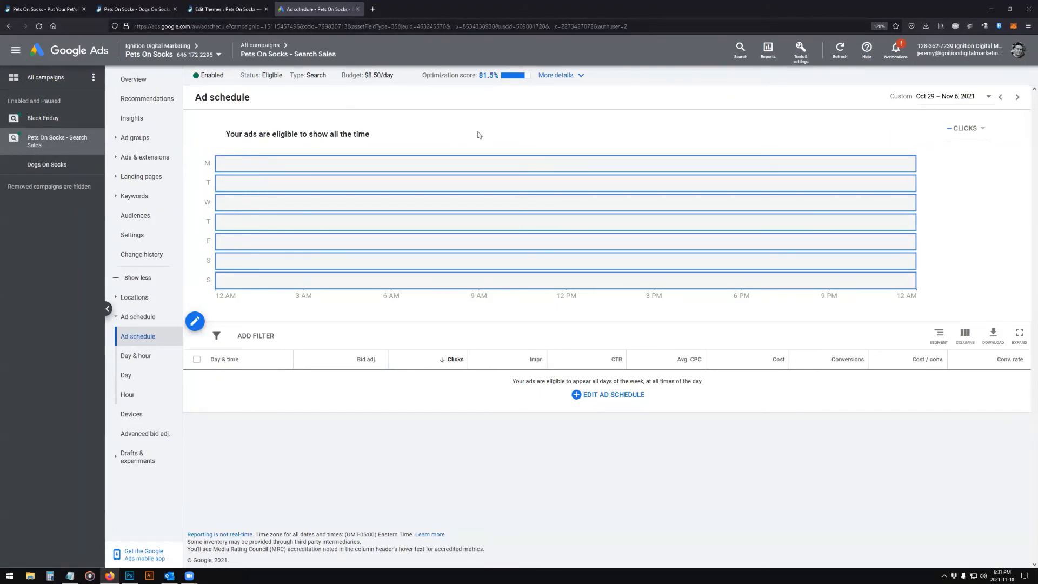
{"action": "left_click", "coordinate": [136, 355]}
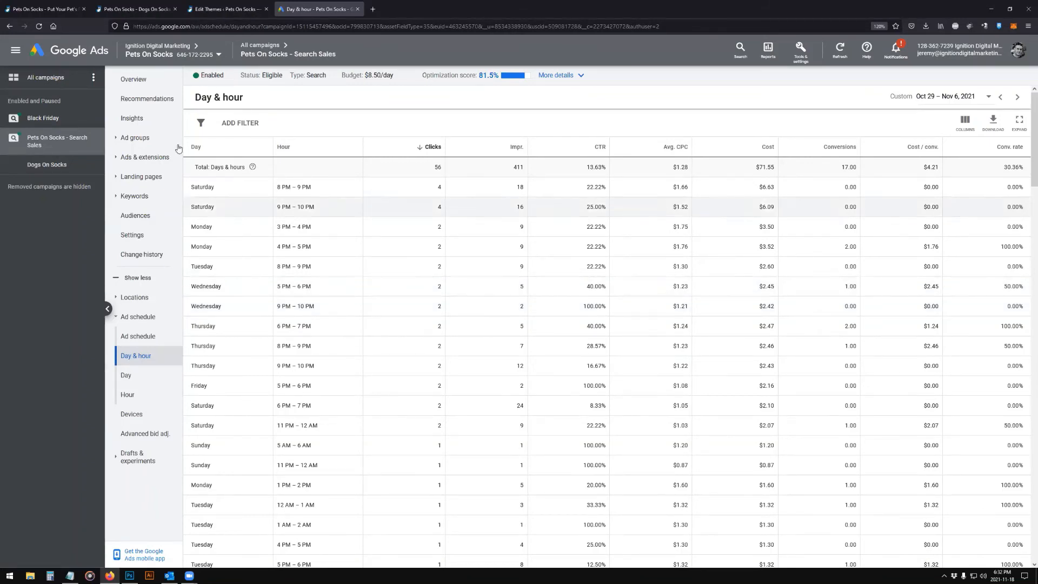
- Return to the campaign overview and review the keywords, devices, locations, demographics and day and hour summaries
{"action": "left_click", "coordinate": [139, 85]}
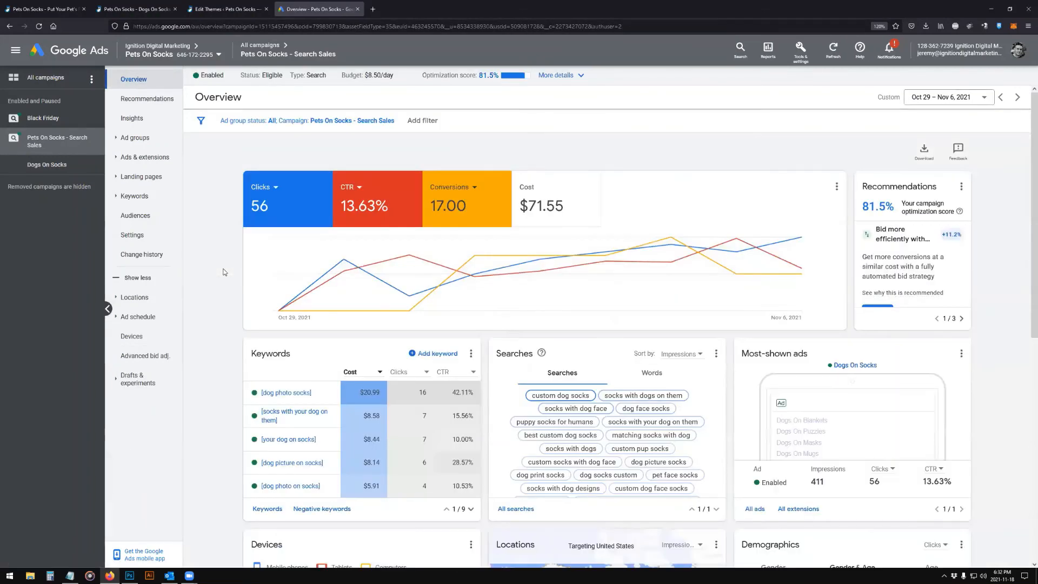
{"action": "scroll", "coordinate": [228, 347], "scroll_direction": "down", "scroll_amount": 2}
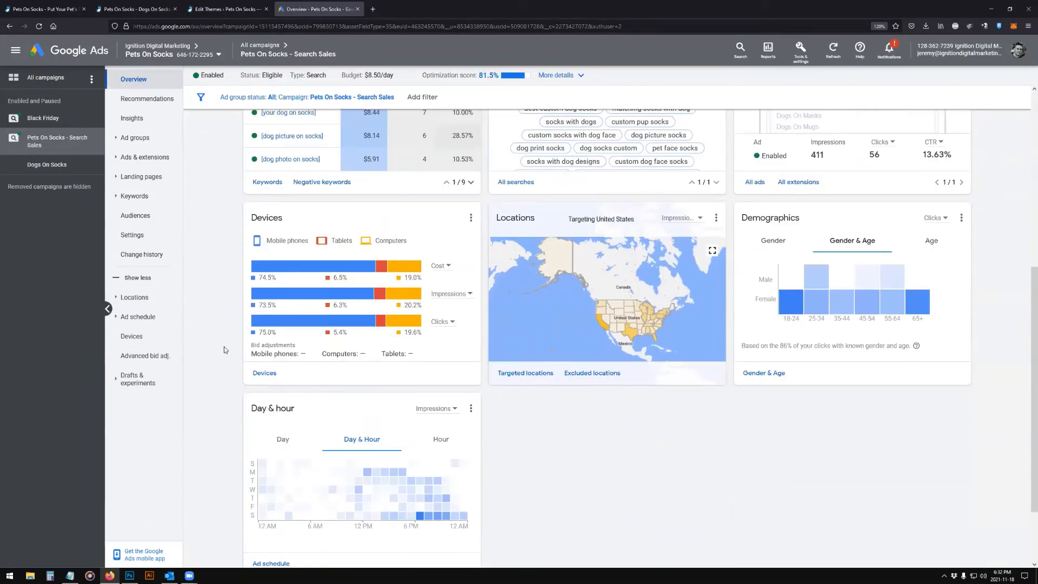
{"action": "scroll", "coordinate": [227, 361], "scroll_direction": "down", "scroll_amount": 2}
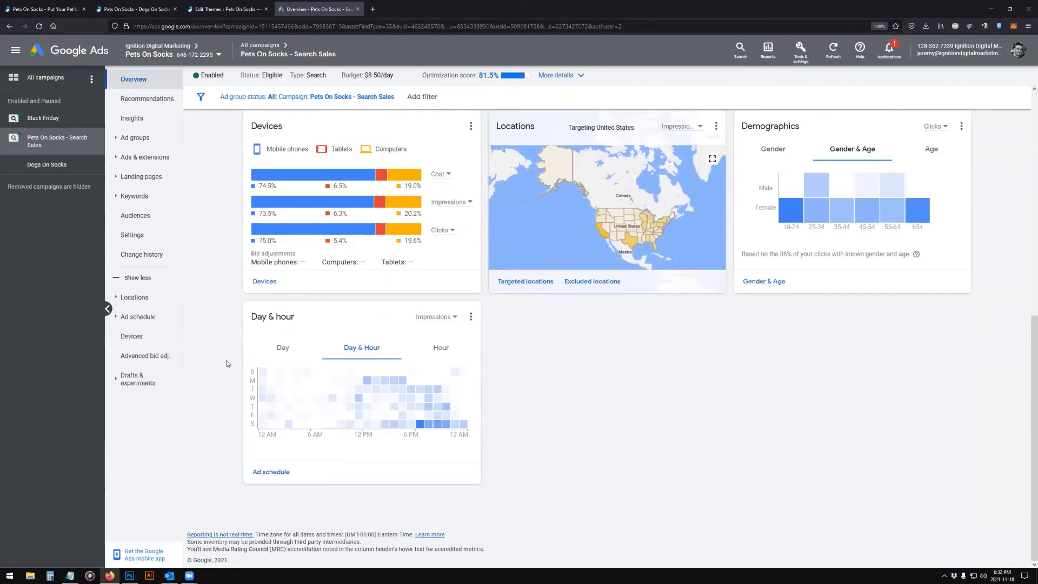
{"action": "scroll", "coordinate": [226, 365], "scroll_direction": "up", "scroll_amount": 5}
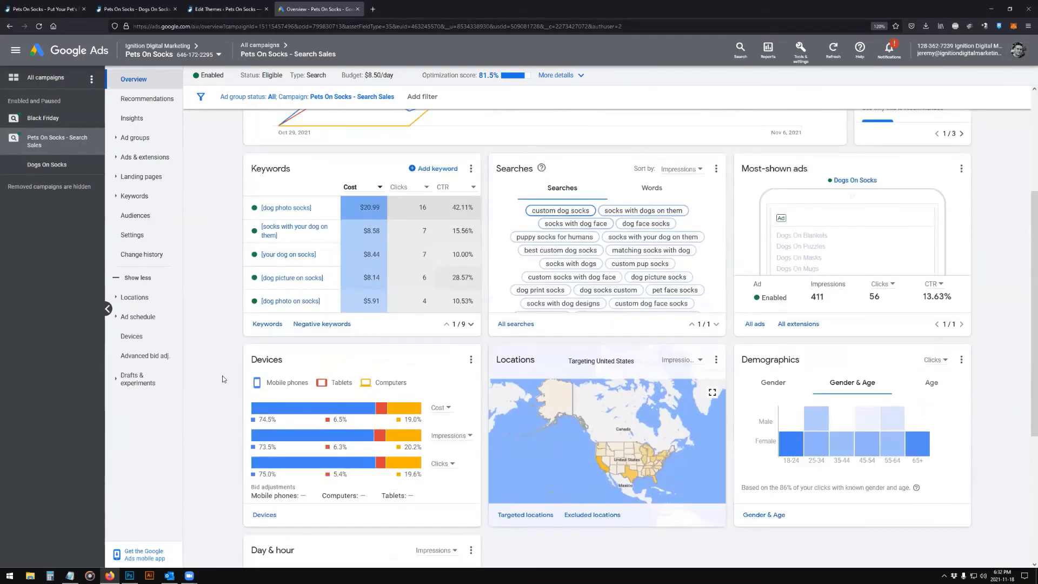
{"action": "scroll", "coordinate": [217, 324], "scroll_direction": "down", "scroll_amount": 4}
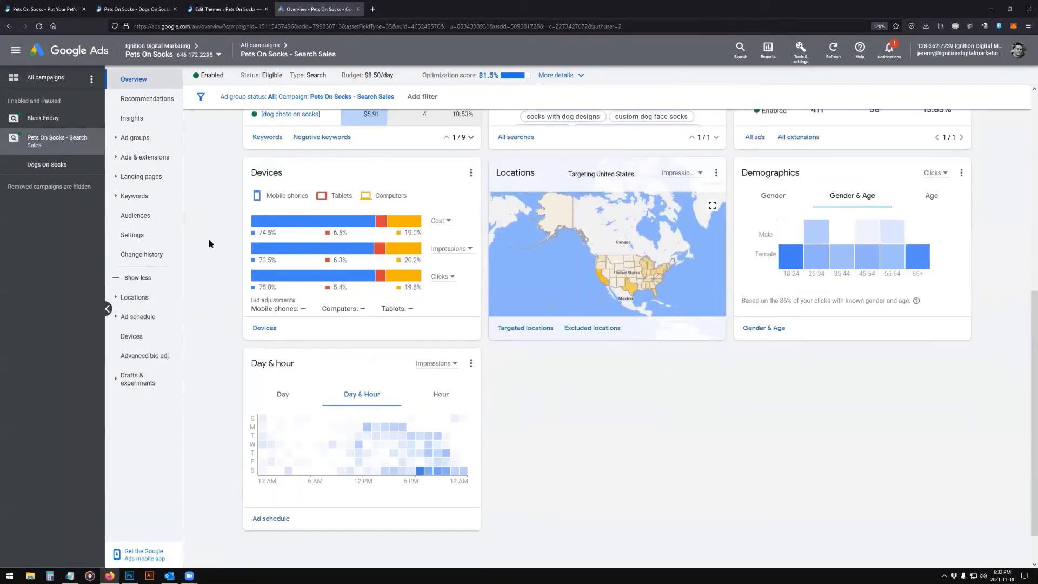
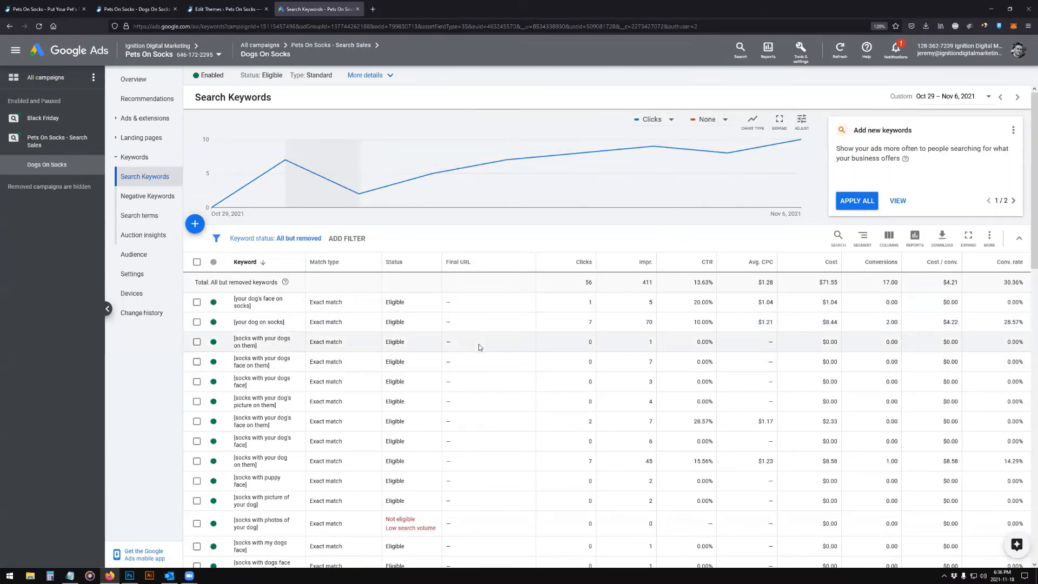
- Review the Dogs On Socks ad group's search keywords and sort them by highest conversion rate
{"action": "scroll", "coordinate": [371, 359], "scroll_direction": "down", "scroll_amount": 3}
{"action": "scroll", "coordinate": [361, 424], "scroll_direction": "up", "scroll_amount": 3}
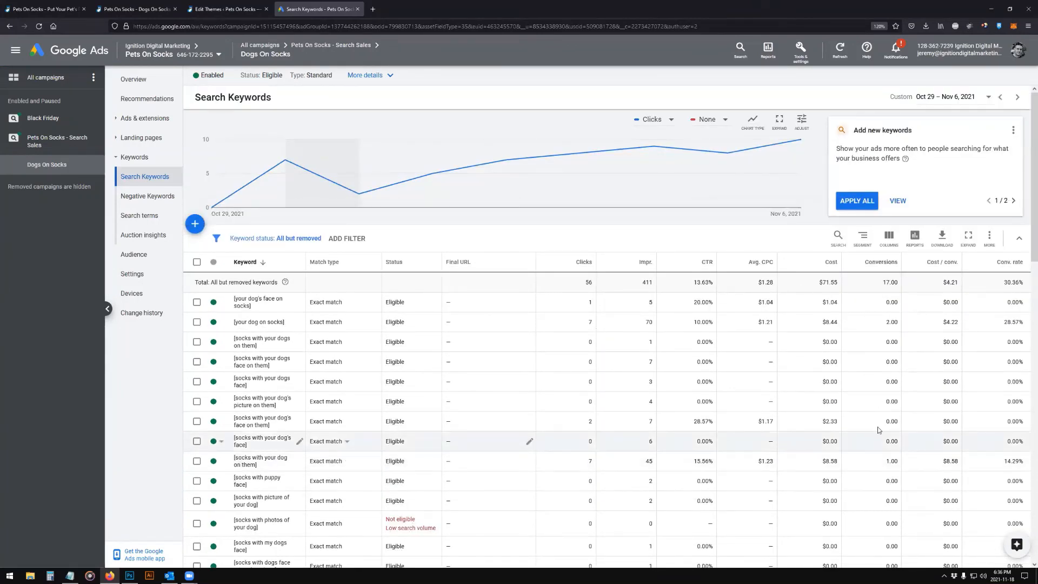
{"action": "left_click", "coordinate": [1007, 262]}
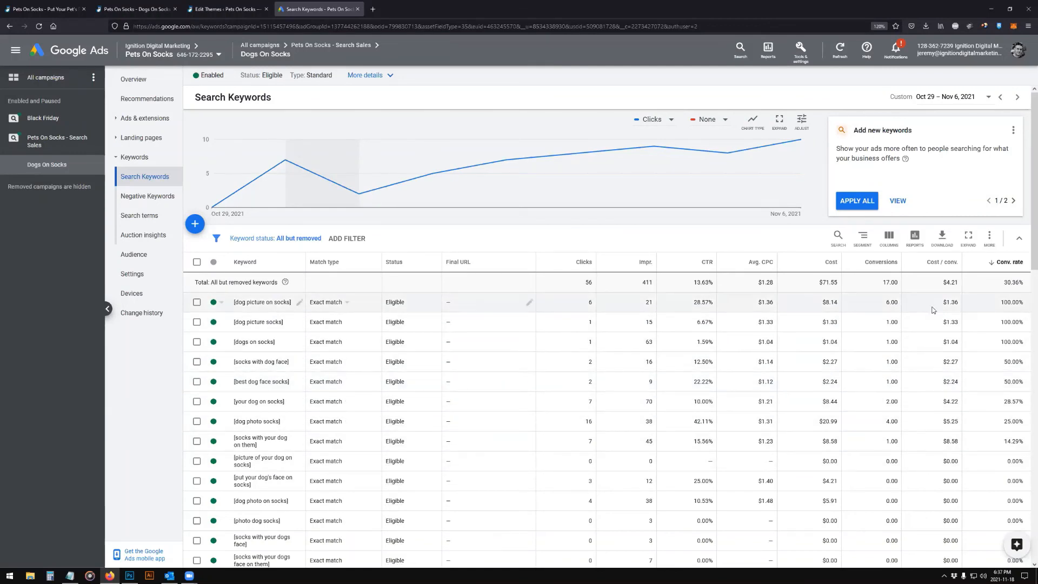
{"action": "mouse_move", "coordinate": [950, 268]}
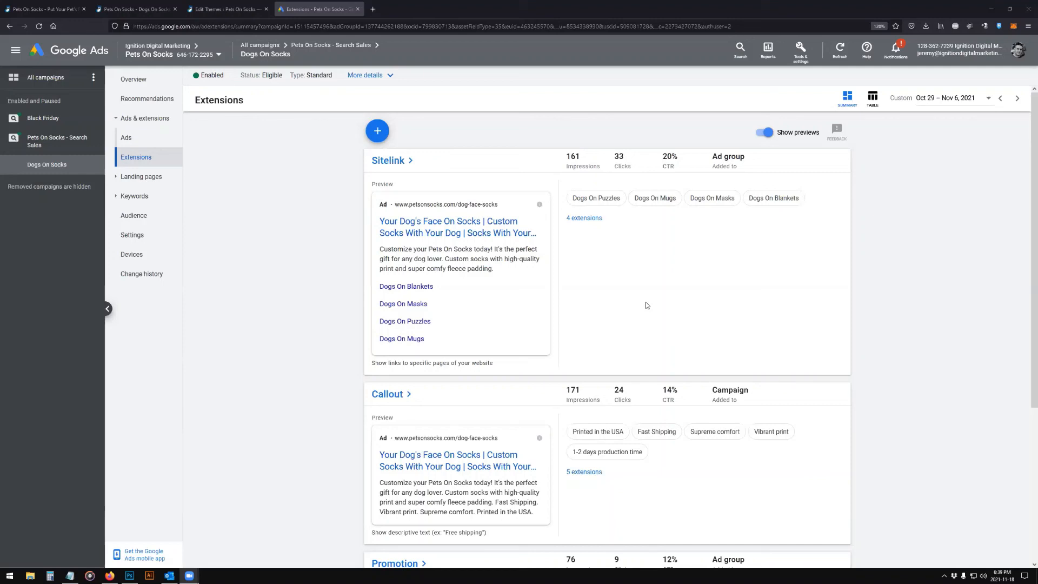
- Review the ad extensions of the Dogs On Socks ad group, the Black Friday campaign and the Pets On Socks - Search Sales campaign
{"action": "scroll", "coordinate": [646, 297], "scroll_direction": "down", "scroll_amount": 3}
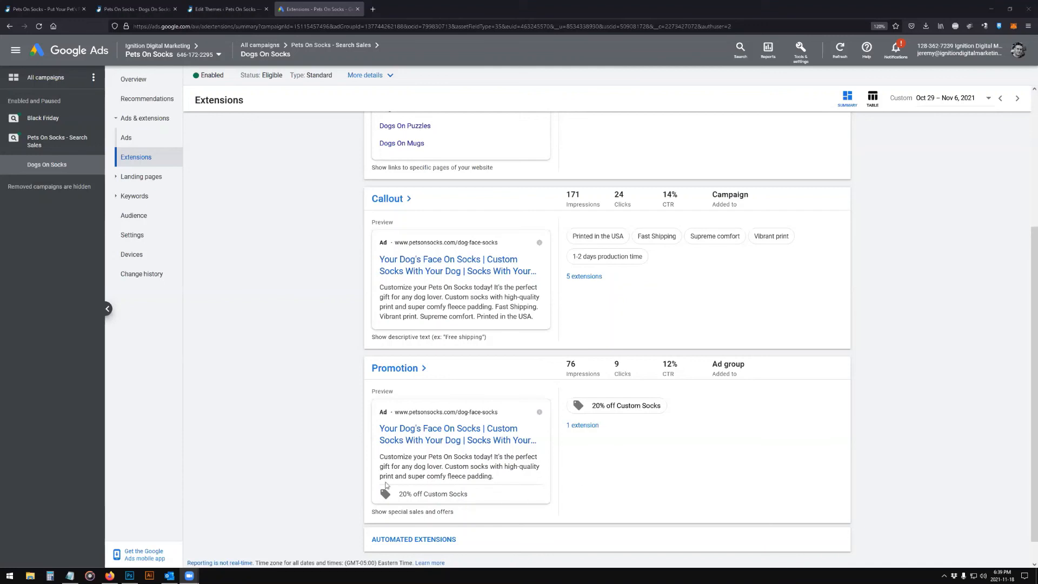
{"action": "left_click", "coordinate": [591, 479]}
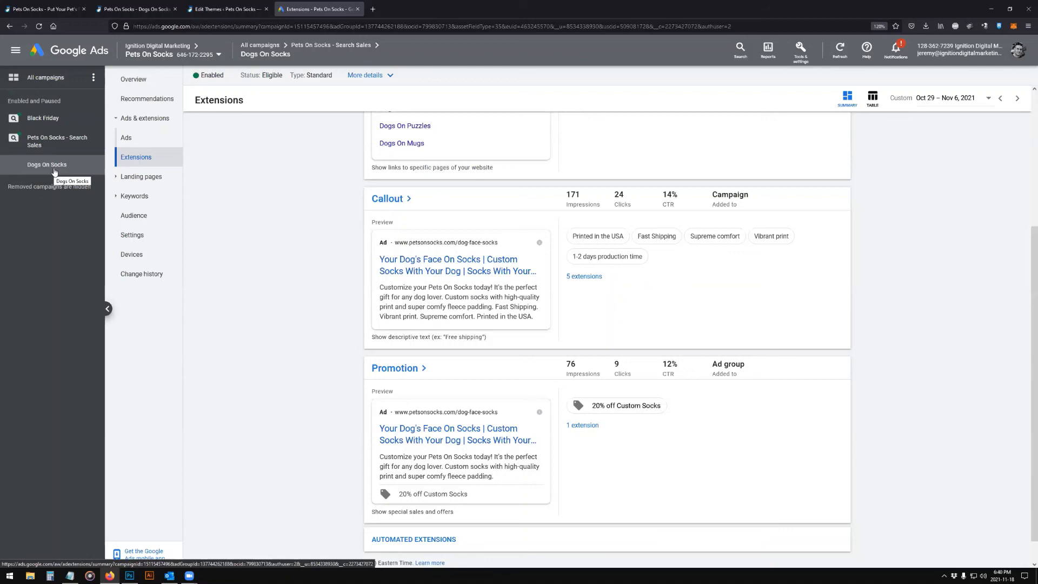
{"action": "left_click", "coordinate": [53, 119]}
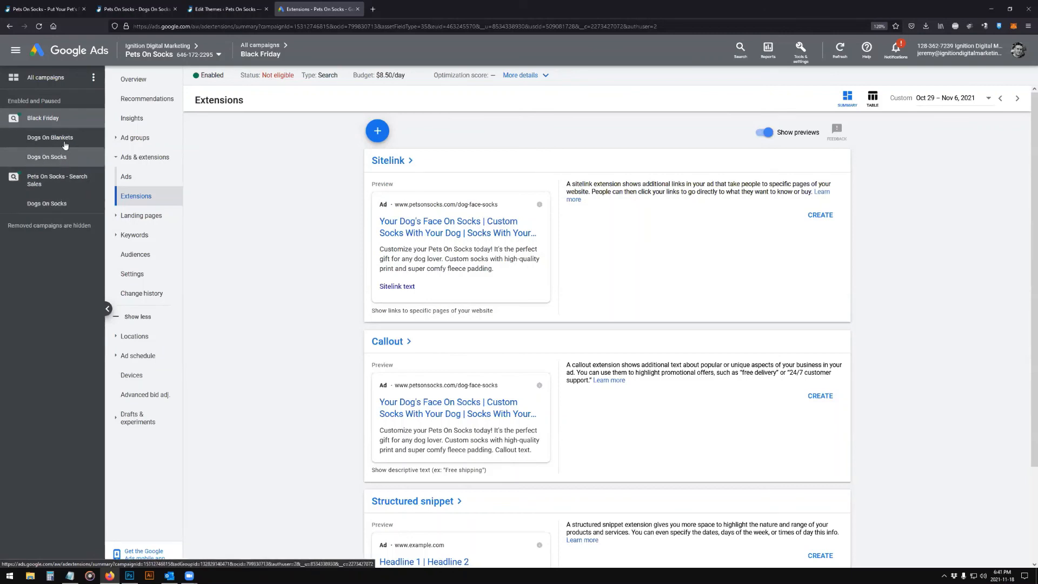
{"action": "left_click", "coordinate": [65, 184]}
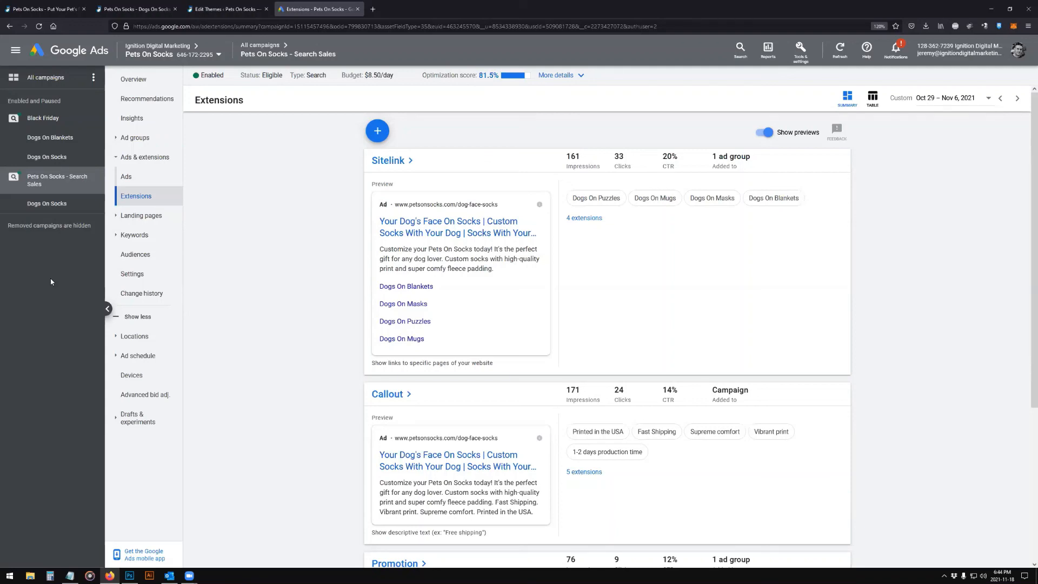
- View the Pets On Socks homepage and the Dogs On Socks Color product page, then return to the campaign's extensions
{"action": "left_click", "coordinate": [46, 8]}
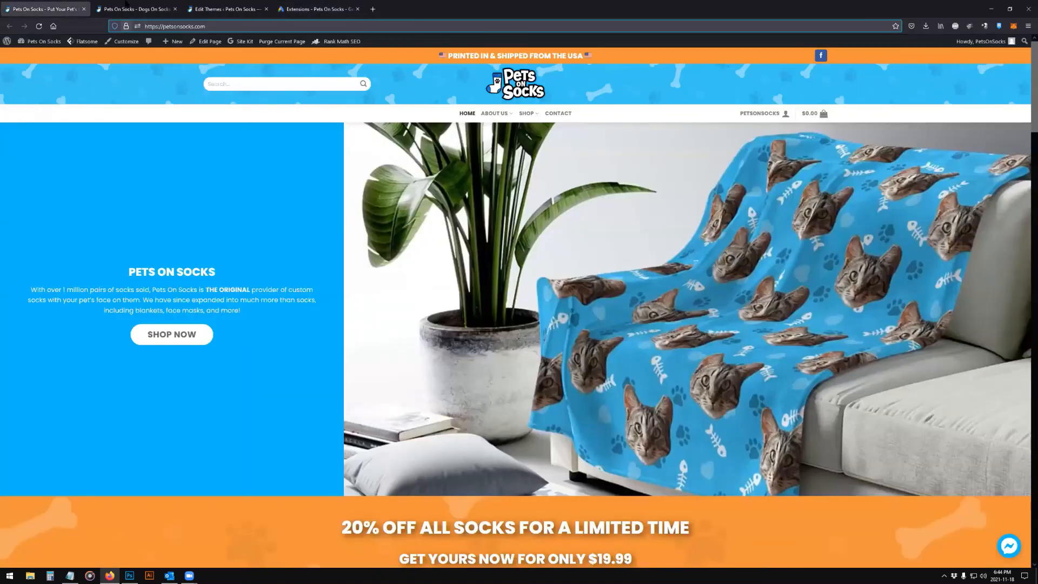
{"action": "left_click", "coordinate": [126, 6]}
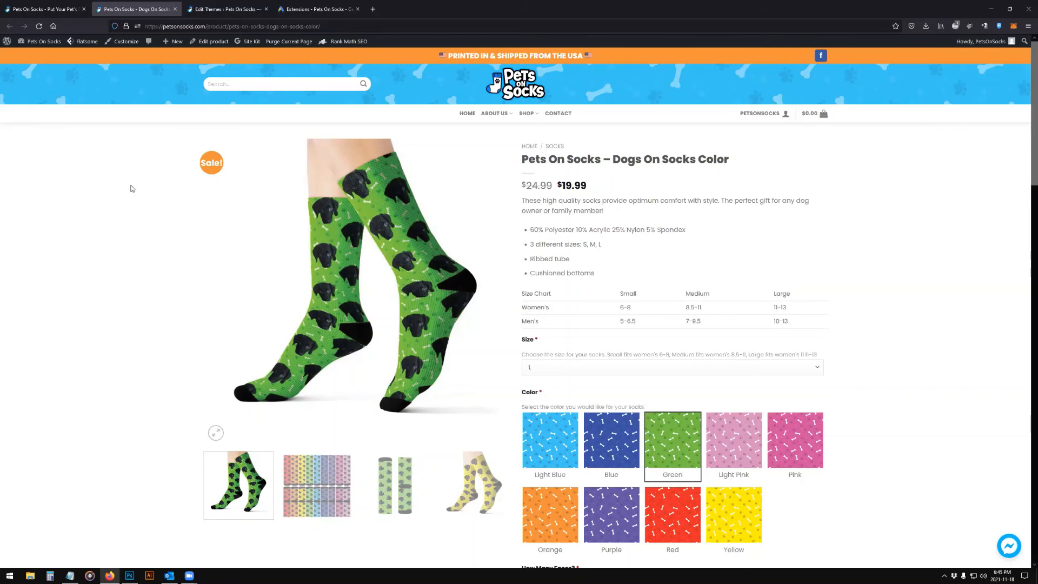
{"action": "left_click", "coordinate": [317, 7]}
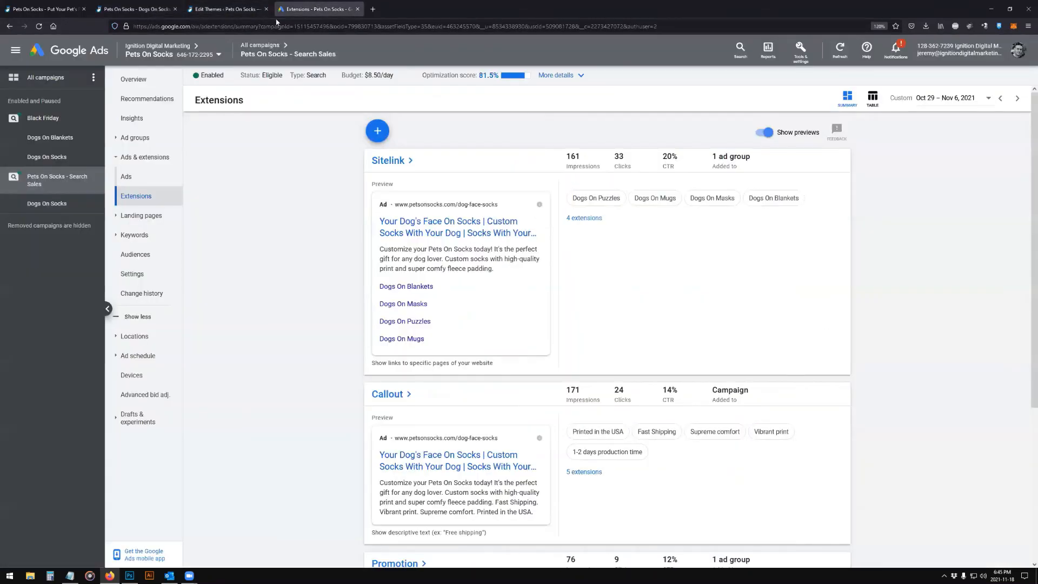